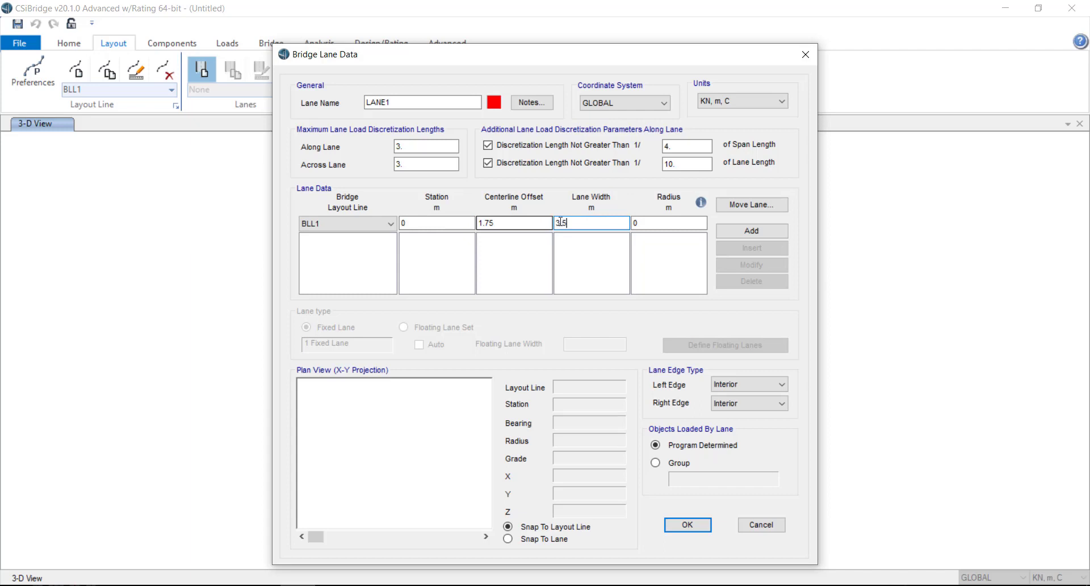
Define LANE1 along BLL1 at stations 0 and 130 m, with a 1.75 m centerline offset and 3.5 m width.
{"action": "left_click", "coordinate": [752, 231]}
{"action": "left_click", "coordinate": [435, 223]}
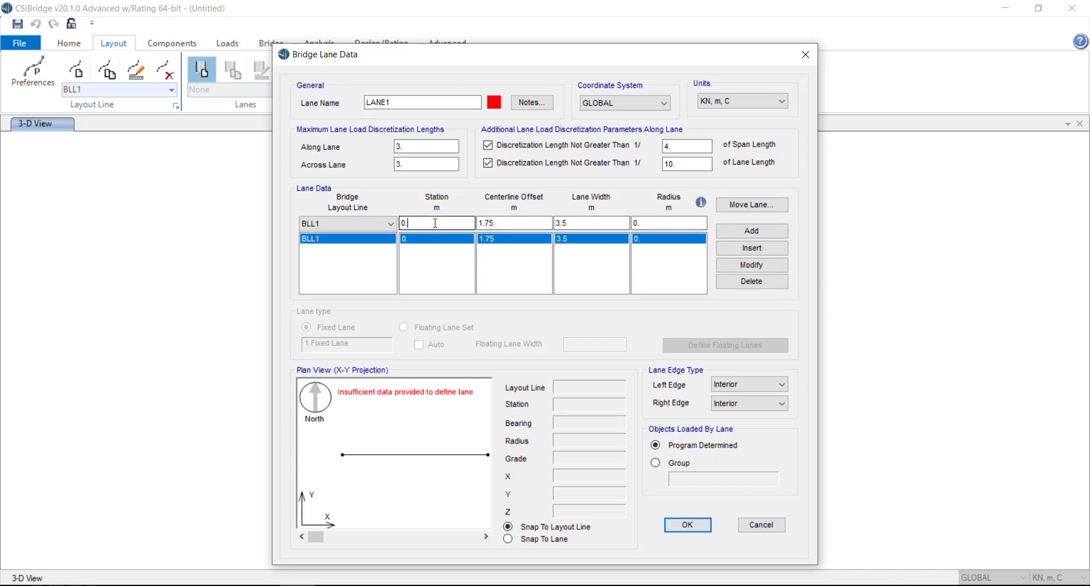
{"action": "key", "text": "BackSpace"}
{"action": "key", "text": "BackSpace"}
{"action": "type", "text": "130"}
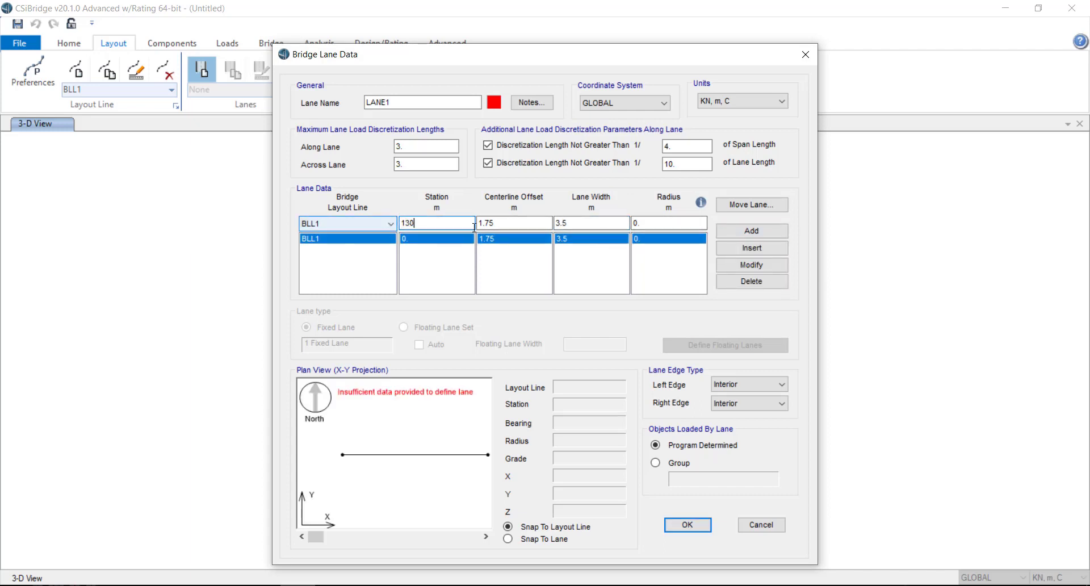
{"action": "left_click", "coordinate": [744, 231]}
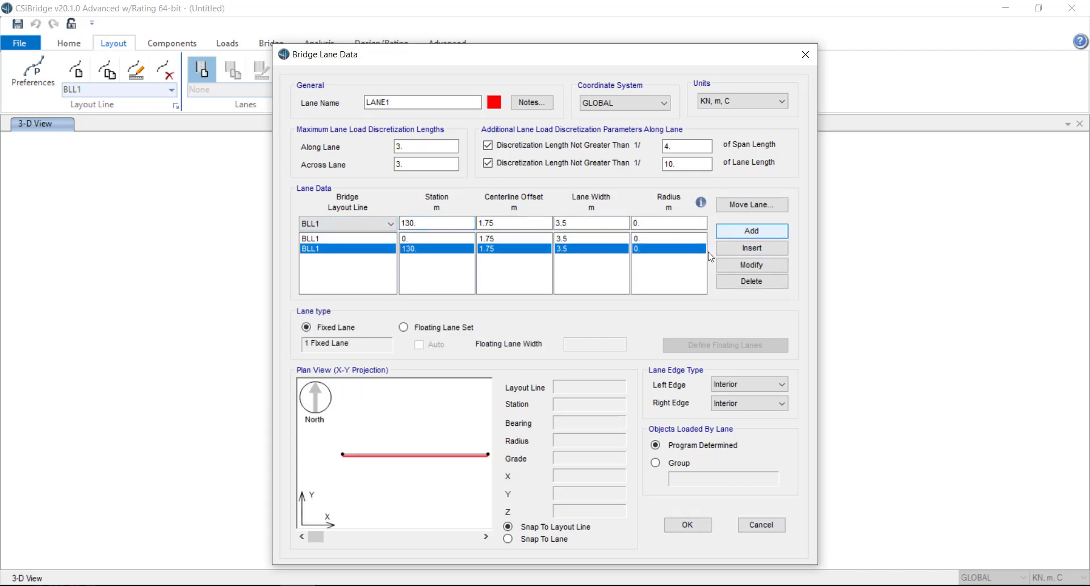
{"action": "left_click", "coordinate": [685, 525]}
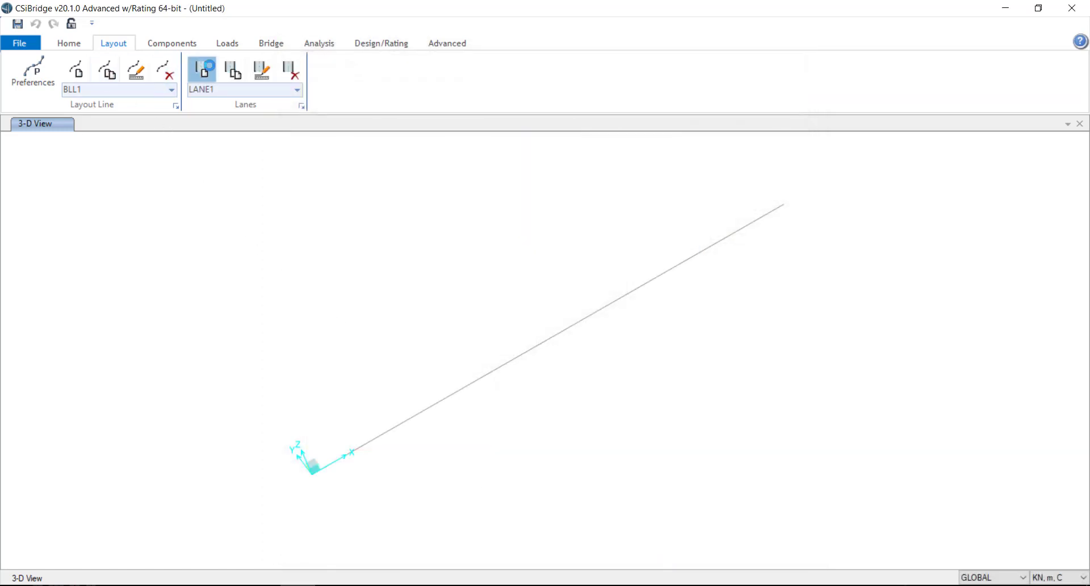
Create LANE2 with a data row at station 0, centerline offset -1.75 m and lane width 3.5 m.
{"action": "left_click", "coordinate": [202, 69]}
{"action": "left_click", "coordinate": [448, 222]}
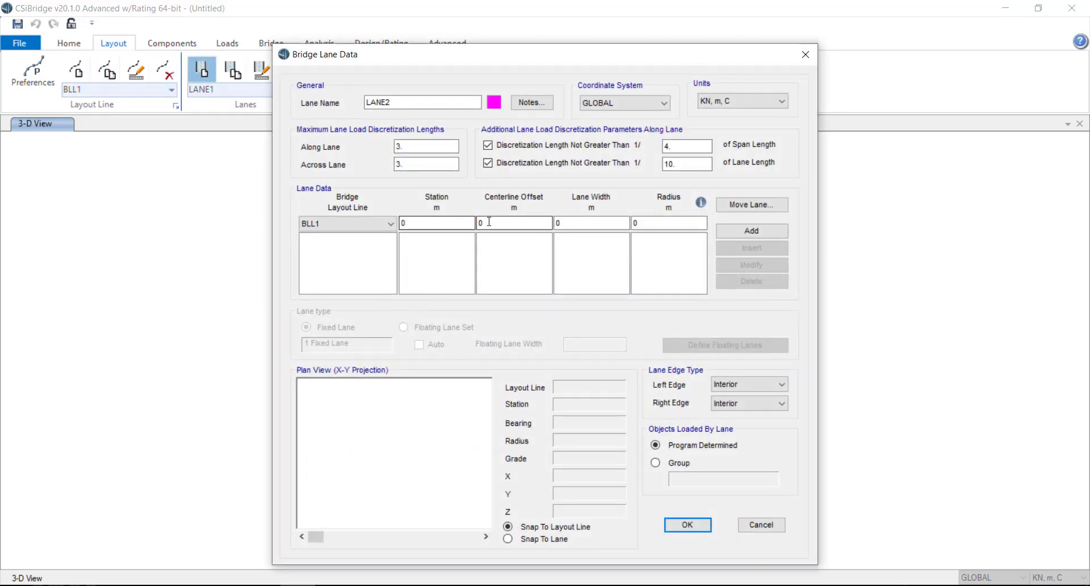
{"action": "key", "text": "Tab"}
{"action": "key", "text": "Tab"}
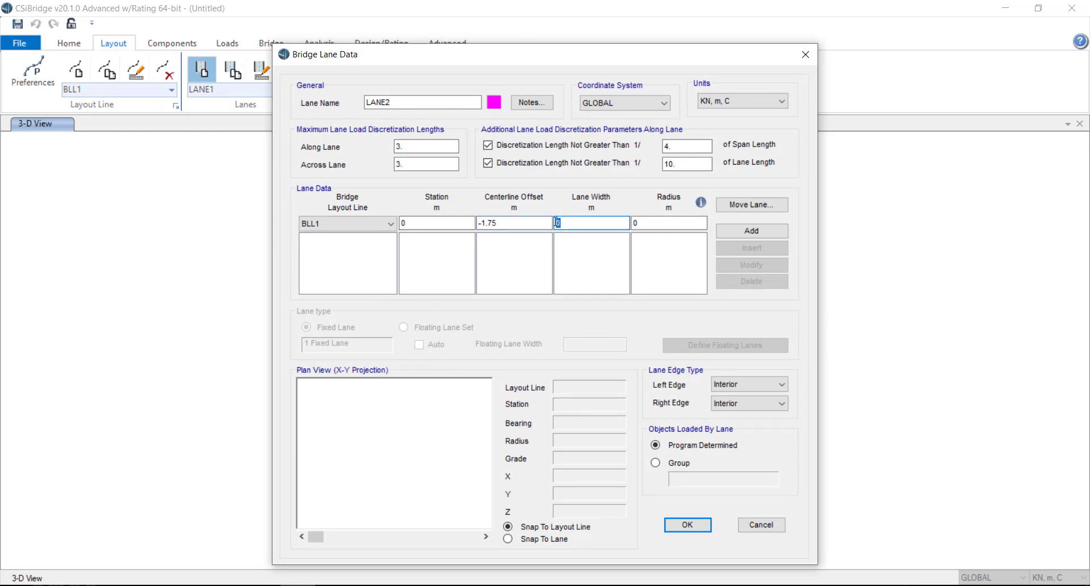
{"action": "type", "text": "3.5"}
{"action": "key", "text": "Tab"}
{"action": "left_click", "coordinate": [751, 231]}
Add a station 130 m row to LANE2 with the same offset and width, and accept the lane definition.
{"action": "left_click", "coordinate": [432, 223]}
{"action": "type", "text": "13"}
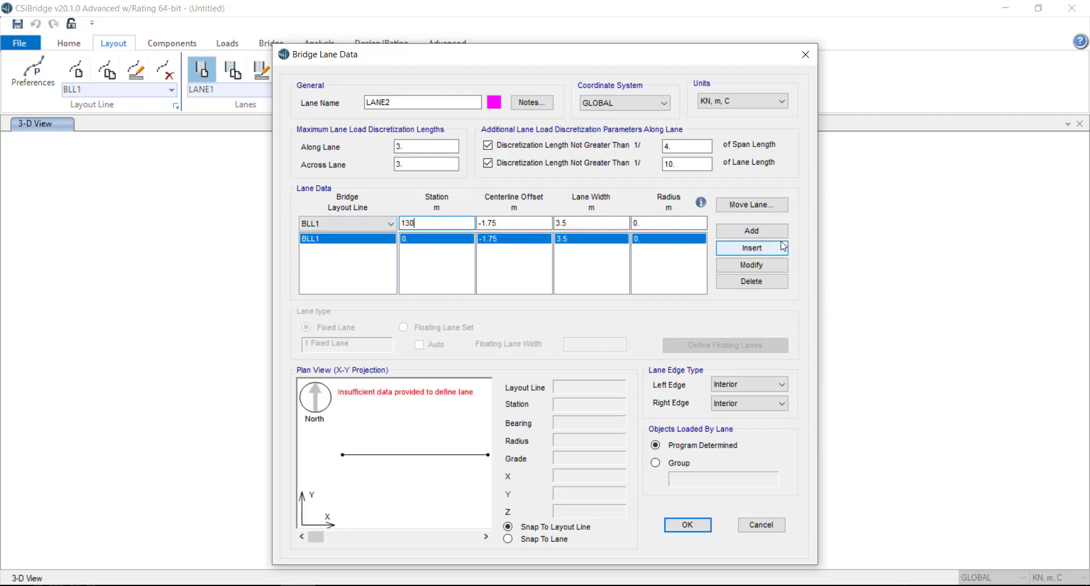
{"action": "left_click", "coordinate": [755, 232]}
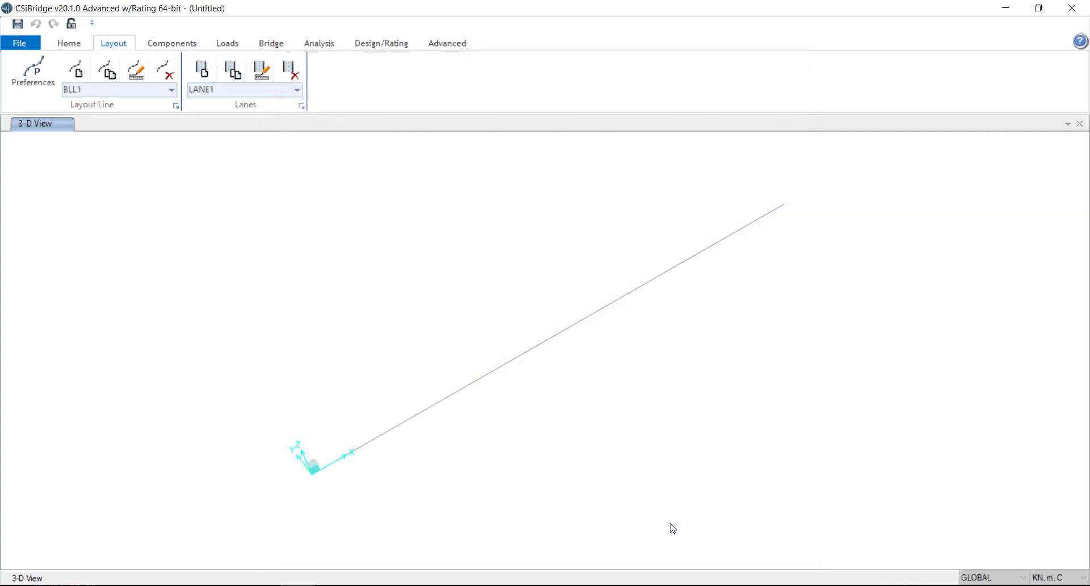
{"action": "left_click", "coordinate": [682, 525]}
Display LANE1 and LANE2 in the model view with their lane widths shown.
{"action": "left_click", "coordinate": [69, 43]}
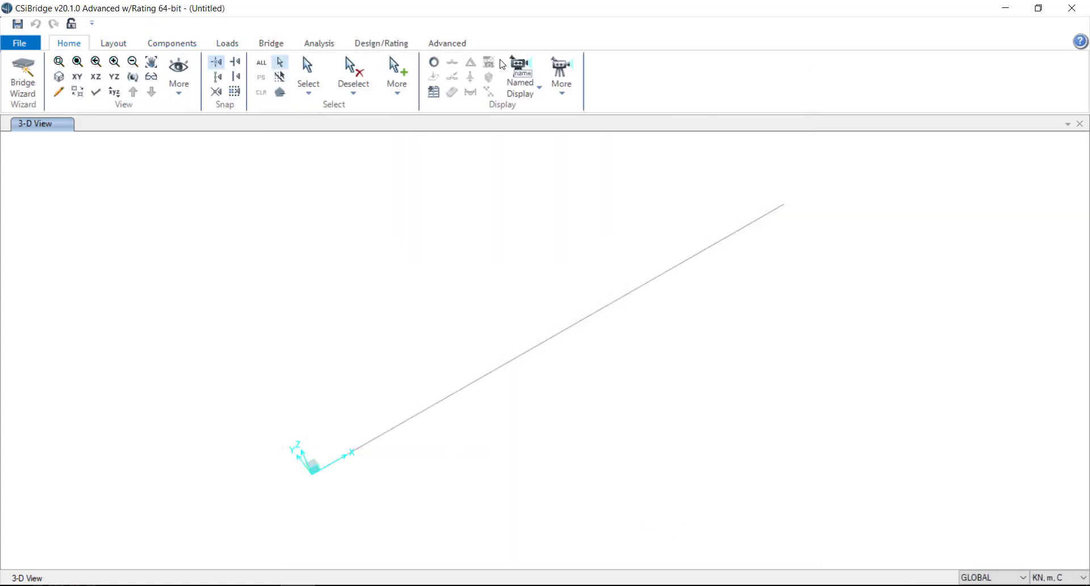
{"action": "left_click", "coordinate": [561, 74]}
{"action": "left_click", "coordinate": [567, 175]}
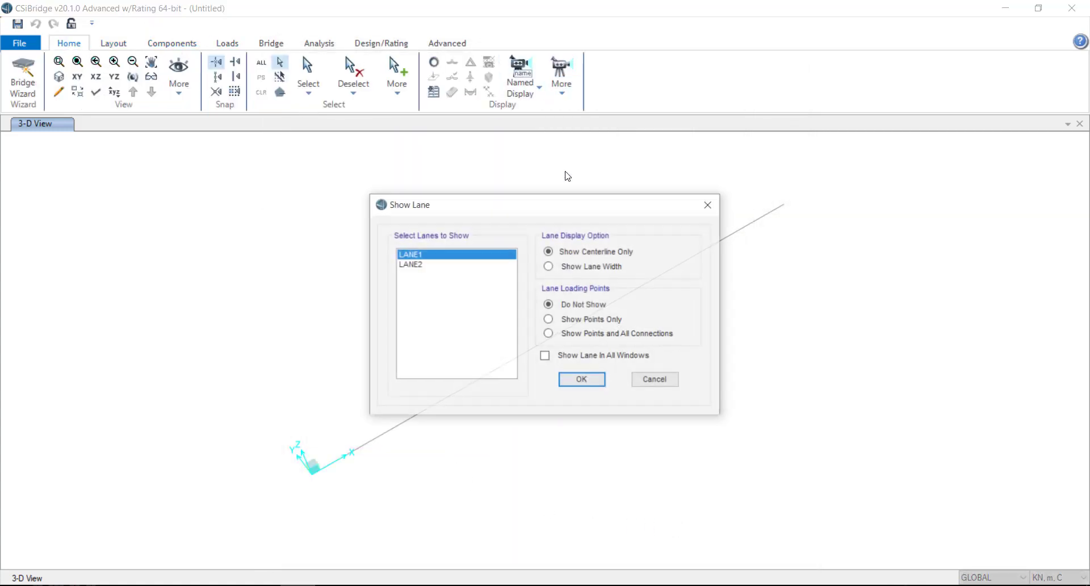
{"action": "left_click", "coordinate": [550, 267]}
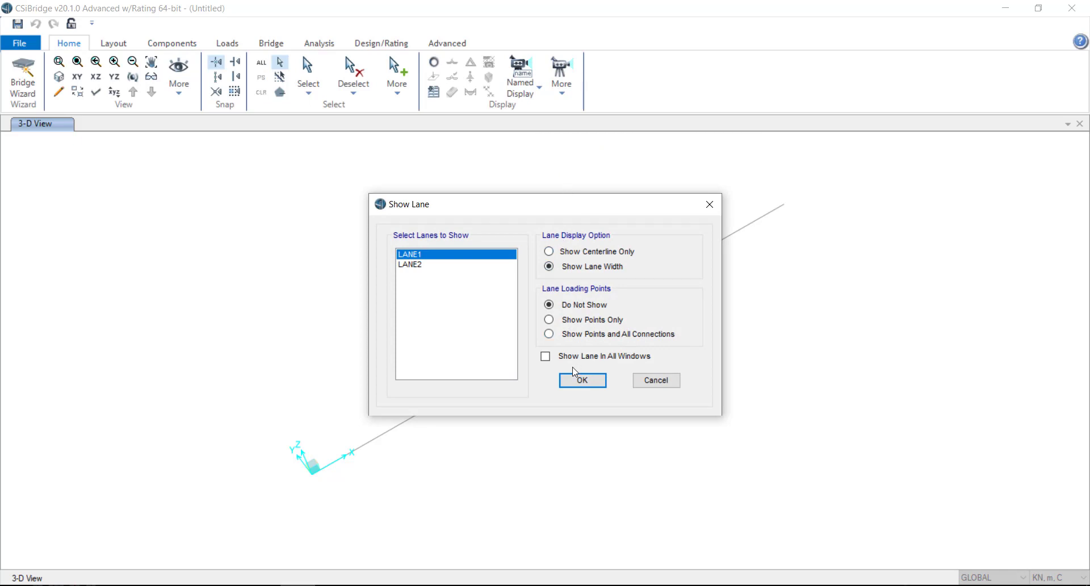
{"action": "left_click", "coordinate": [471, 264], "text": "ctrl"}
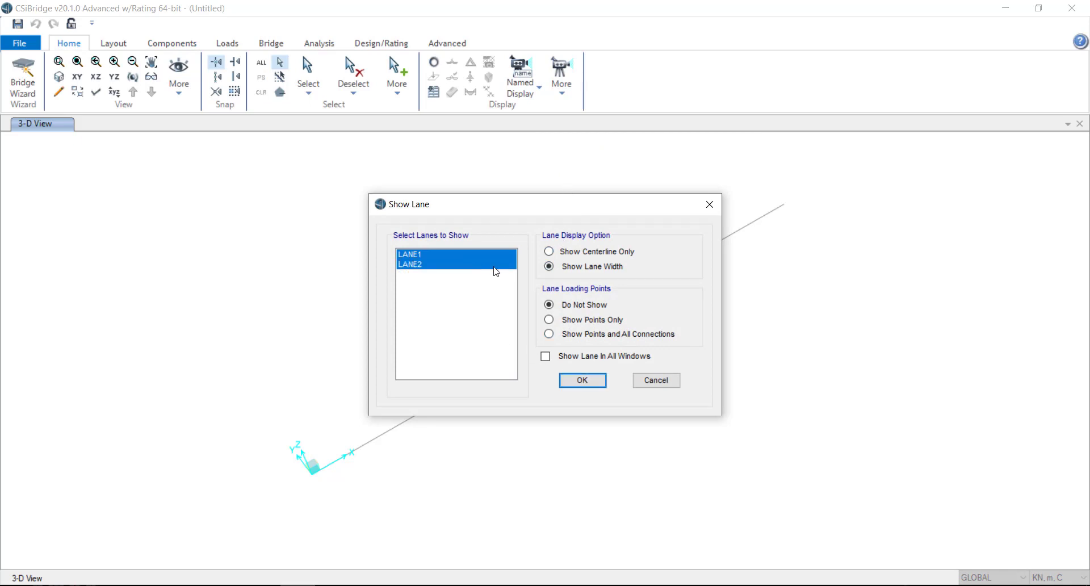
{"action": "left_click", "coordinate": [581, 380]}
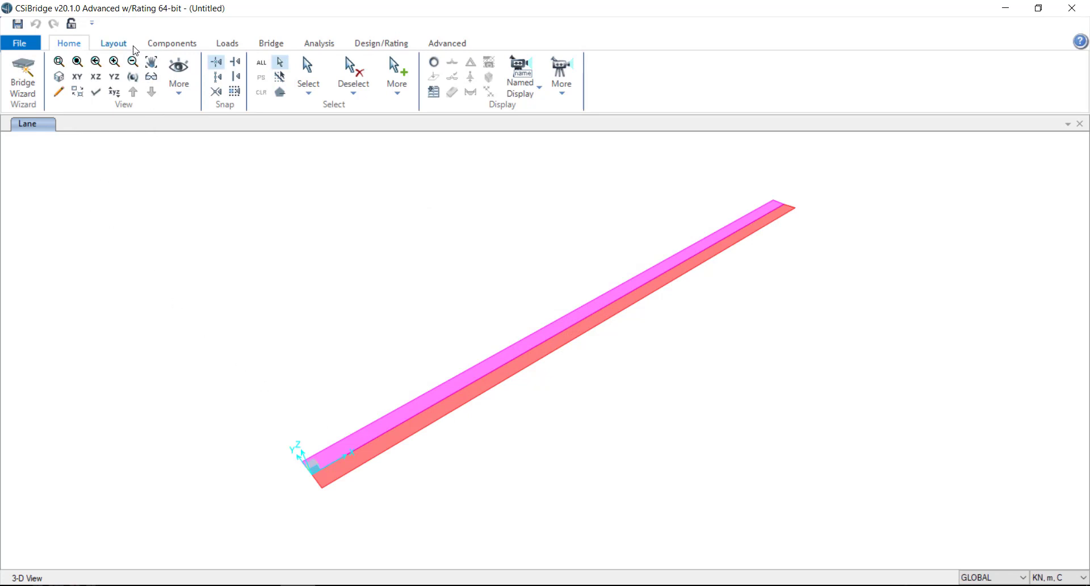
Add a United States steel material to standard ASTM A709, Grade 50.
{"action": "left_click", "coordinate": [150, 46]}
{"action": "left_click", "coordinate": [64, 65]}
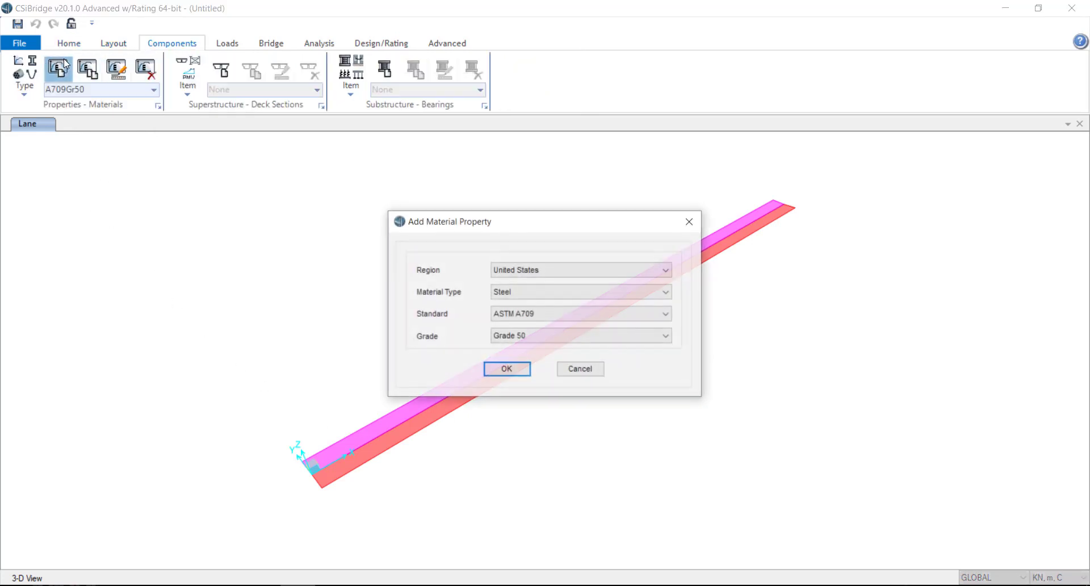
{"action": "left_click", "coordinate": [513, 293]}
{"action": "left_click", "coordinate": [521, 293]}
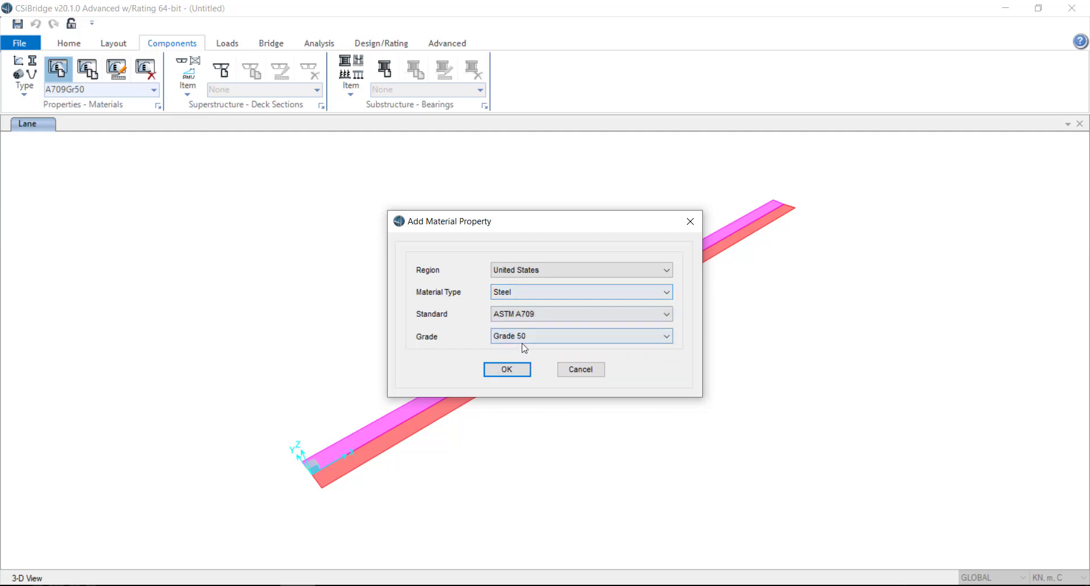
{"action": "left_click", "coordinate": [529, 318]}
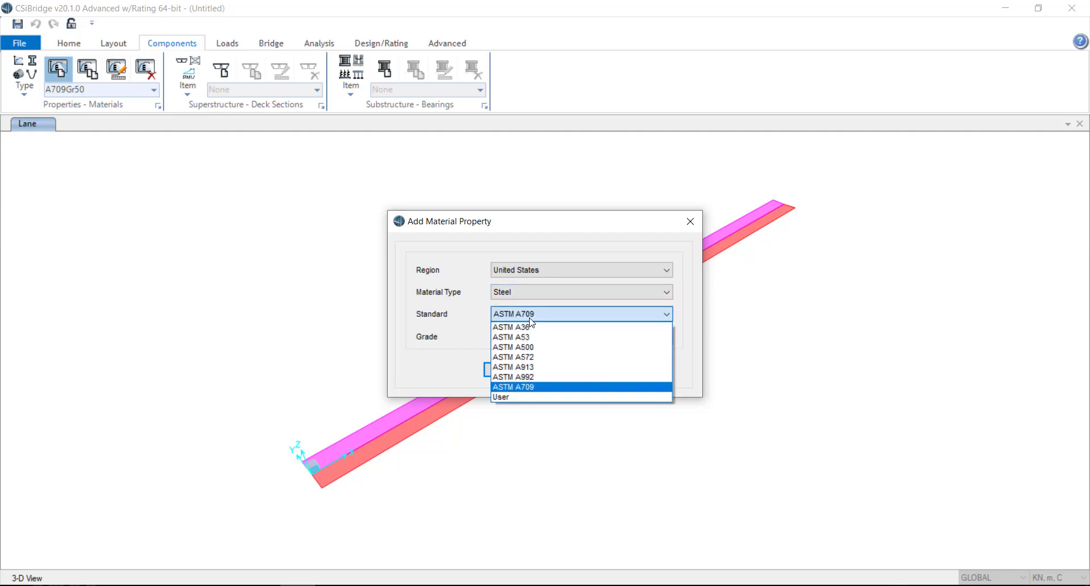
{"action": "left_click", "coordinate": [531, 321]}
{"action": "left_click", "coordinate": [514, 372]}
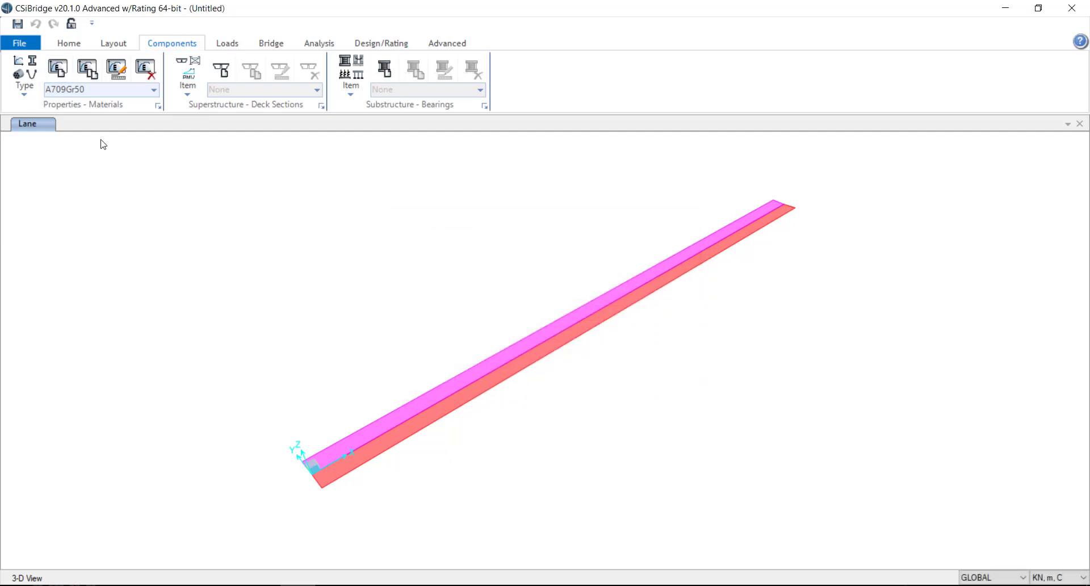
Add a United States tendon material to standard ASTM A416, Grade 250.
{"action": "left_click", "coordinate": [58, 69]}
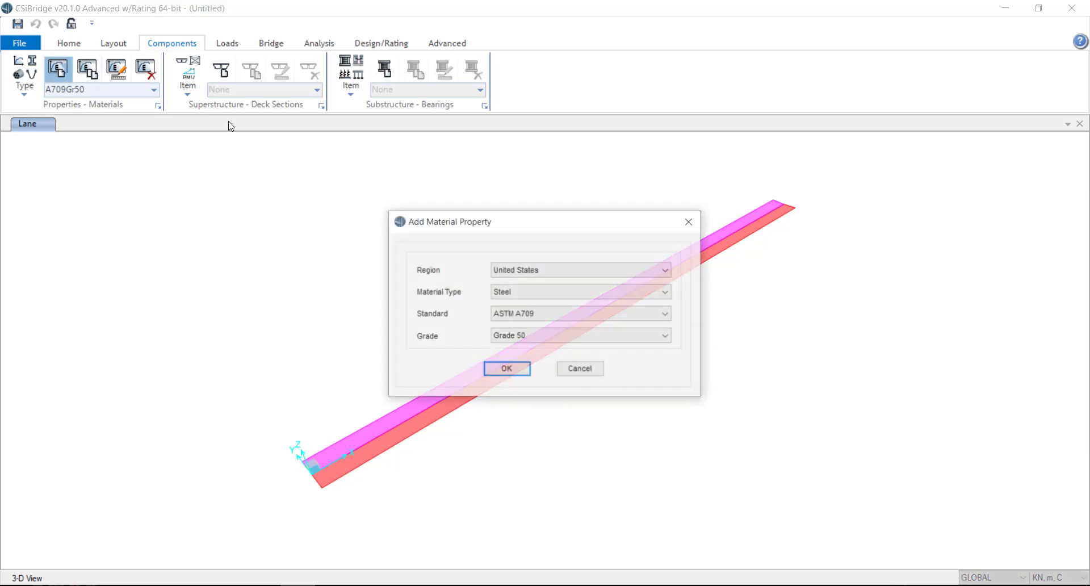
{"action": "left_click", "coordinate": [554, 272]}
{"action": "left_click", "coordinate": [555, 275]}
{"action": "left_click", "coordinate": [556, 295]}
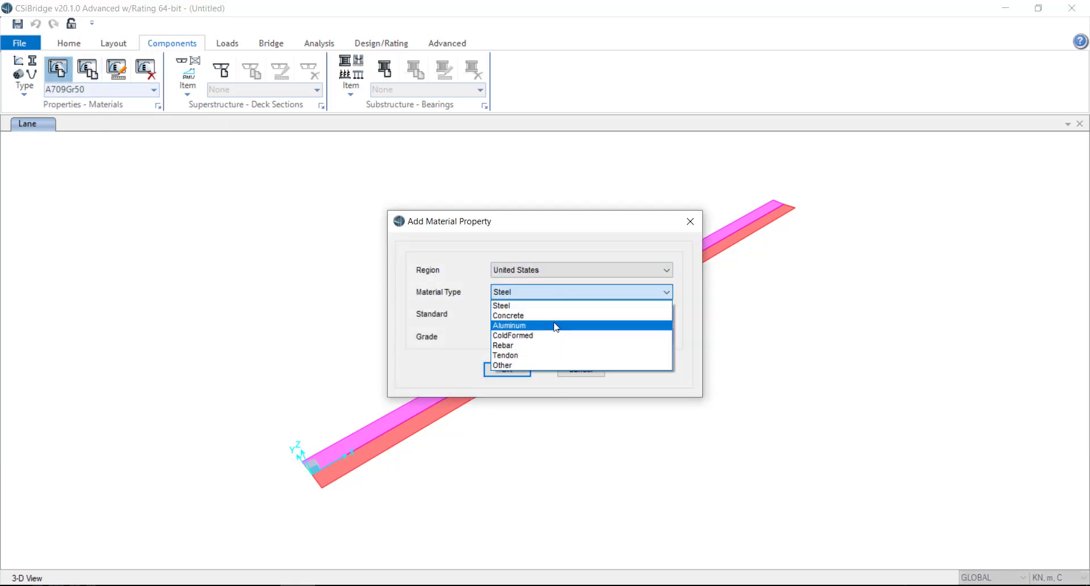
{"action": "left_click", "coordinate": [553, 355]}
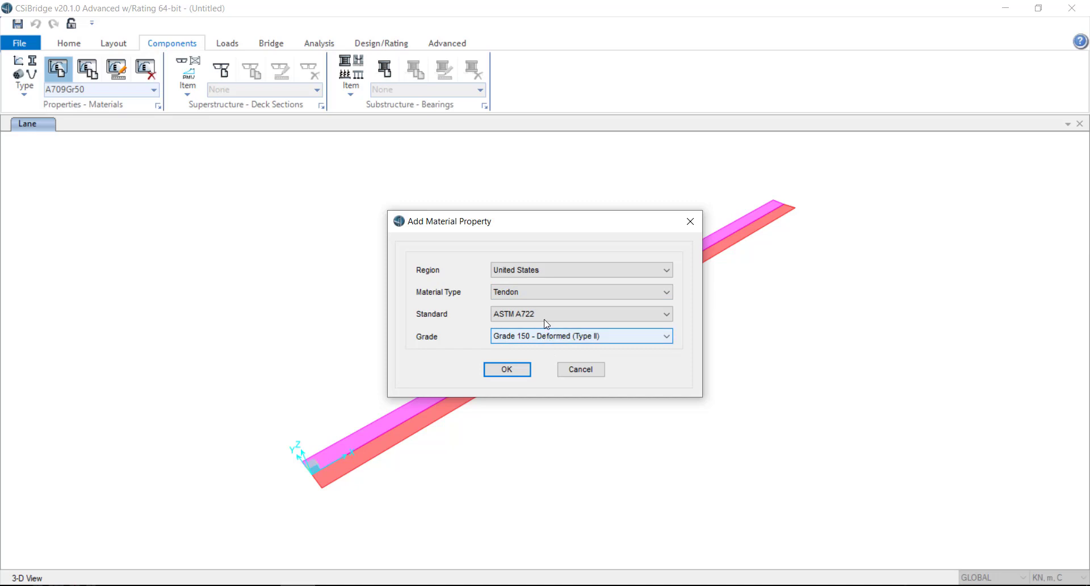
{"action": "left_click", "coordinate": [546, 315]}
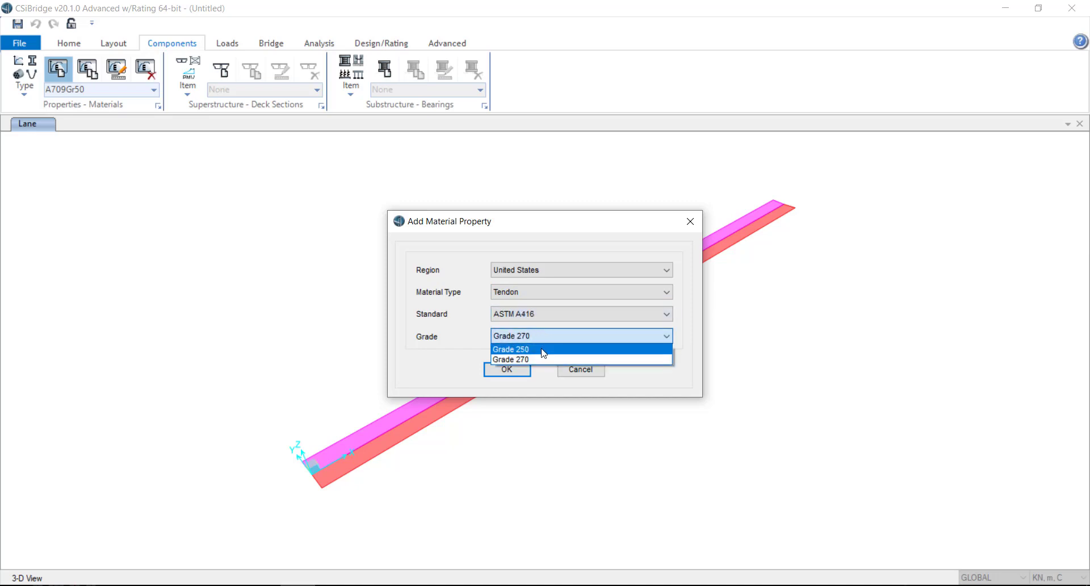
{"action": "left_click", "coordinate": [507, 369]}
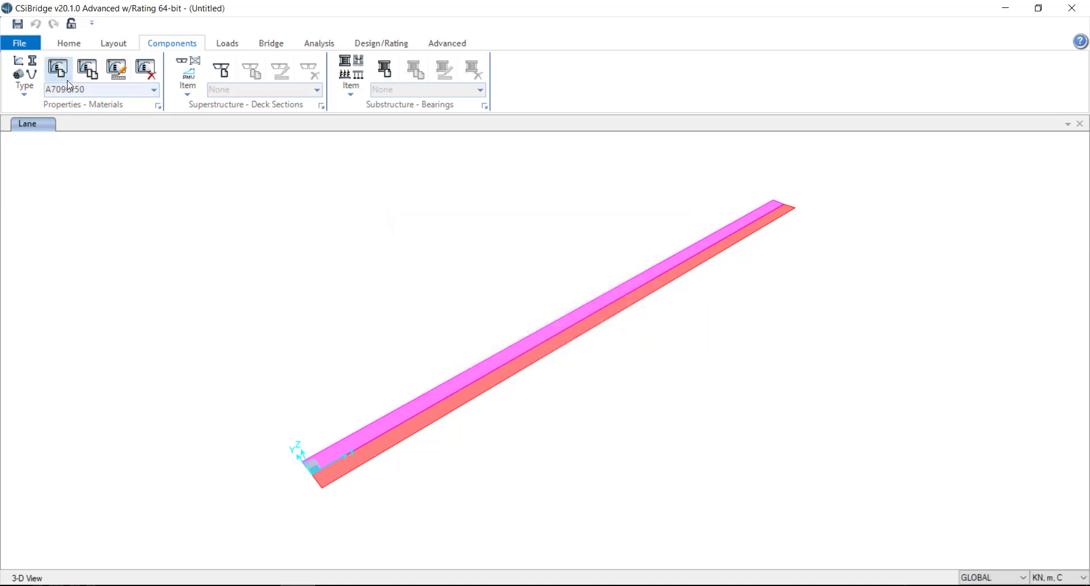
Start another material property and set its region to Vietnam.
{"action": "left_click", "coordinate": [57, 68]}
{"action": "left_click", "coordinate": [498, 269]}
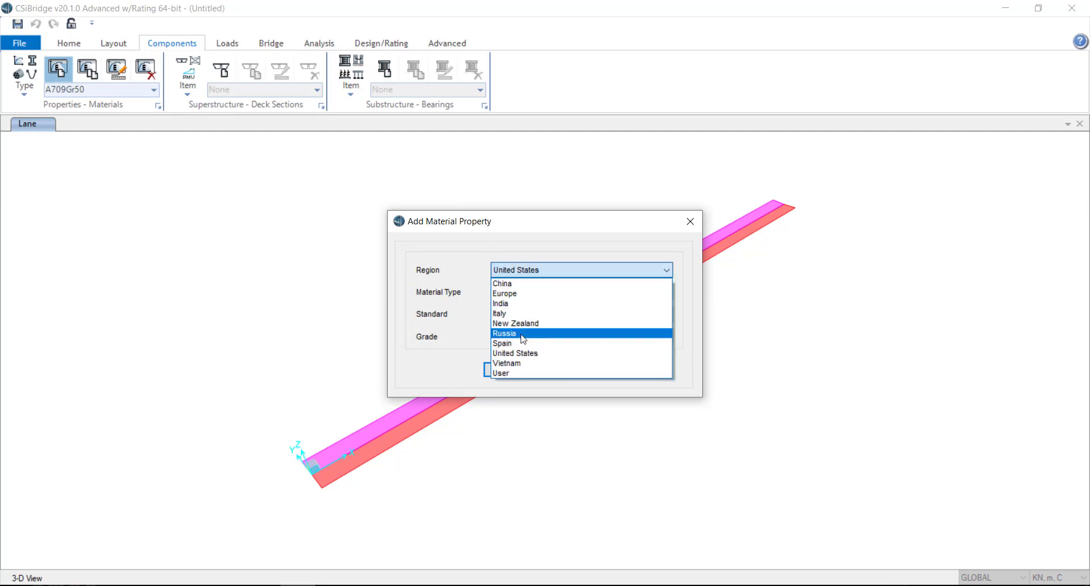
{"action": "left_click", "coordinate": [515, 354]}
{"action": "left_click", "coordinate": [518, 294]}
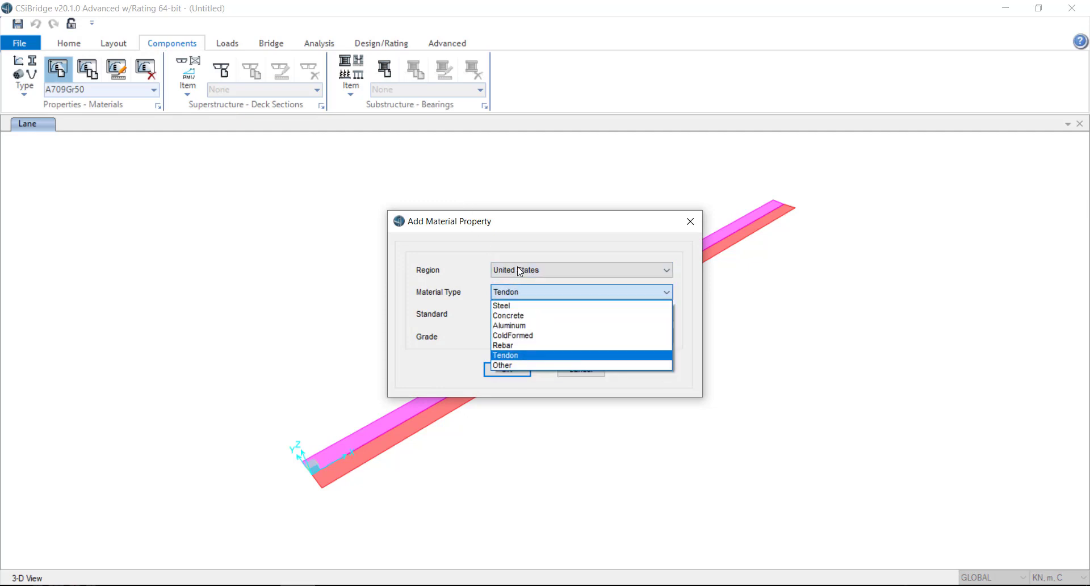
{"action": "left_click", "coordinate": [519, 271]}
{"action": "left_click", "coordinate": [513, 361]}
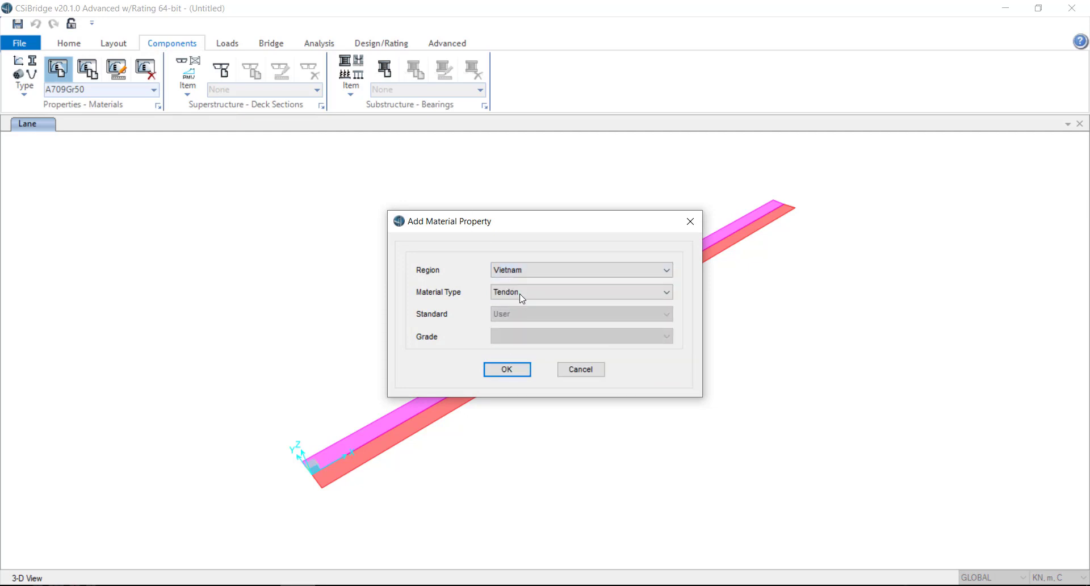
Set the new material to Concrete, standard TCVN 5574:2012, grade B25, and add it.
{"action": "left_click", "coordinate": [521, 295]}
{"action": "left_click", "coordinate": [519, 315]}
{"action": "left_click", "coordinate": [522, 315]}
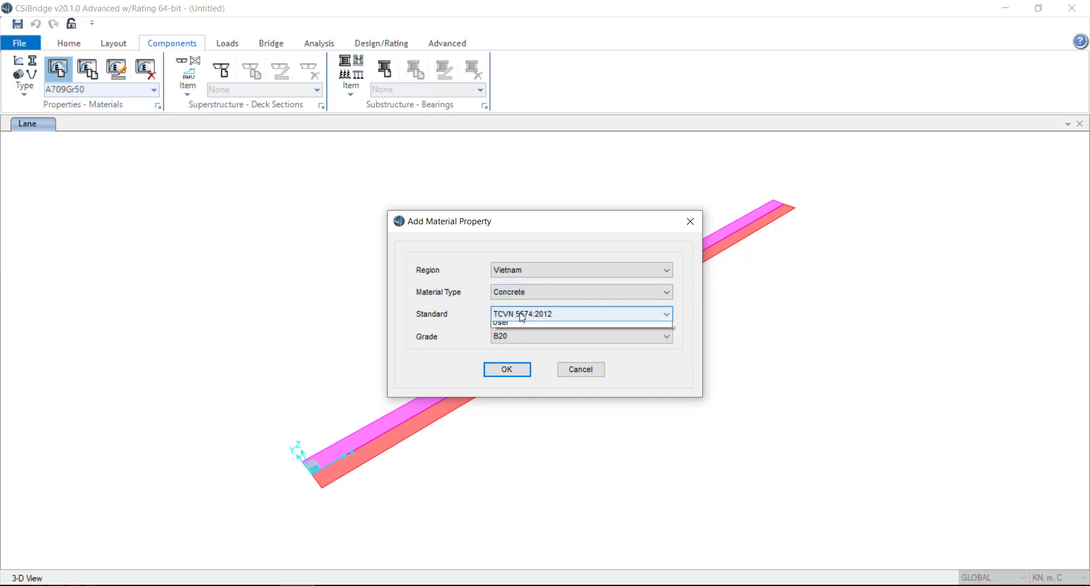
{"action": "left_click", "coordinate": [522, 316]}
{"action": "left_click", "coordinate": [514, 336]}
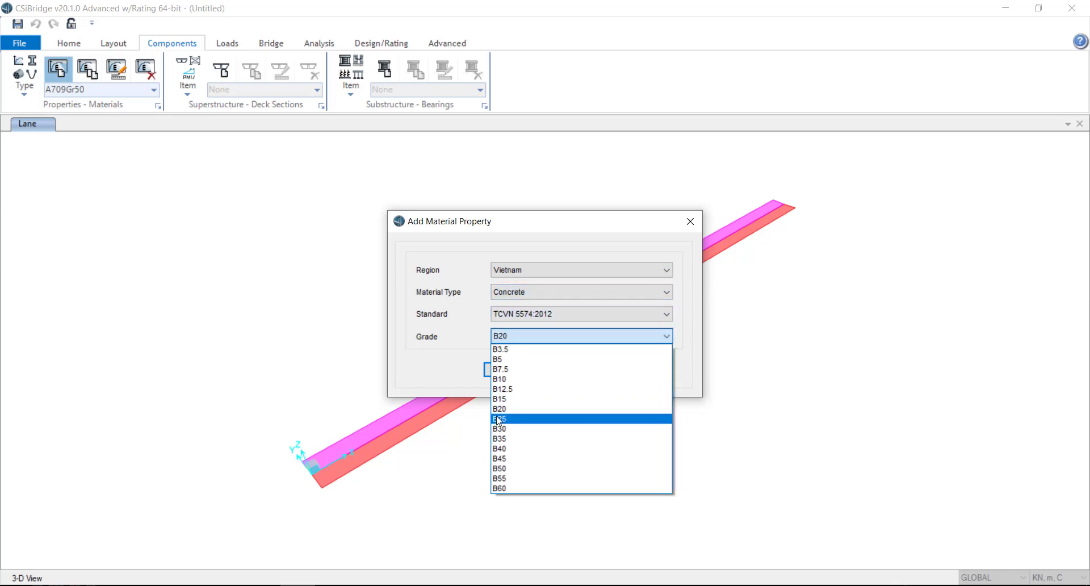
{"action": "left_click", "coordinate": [513, 413]}
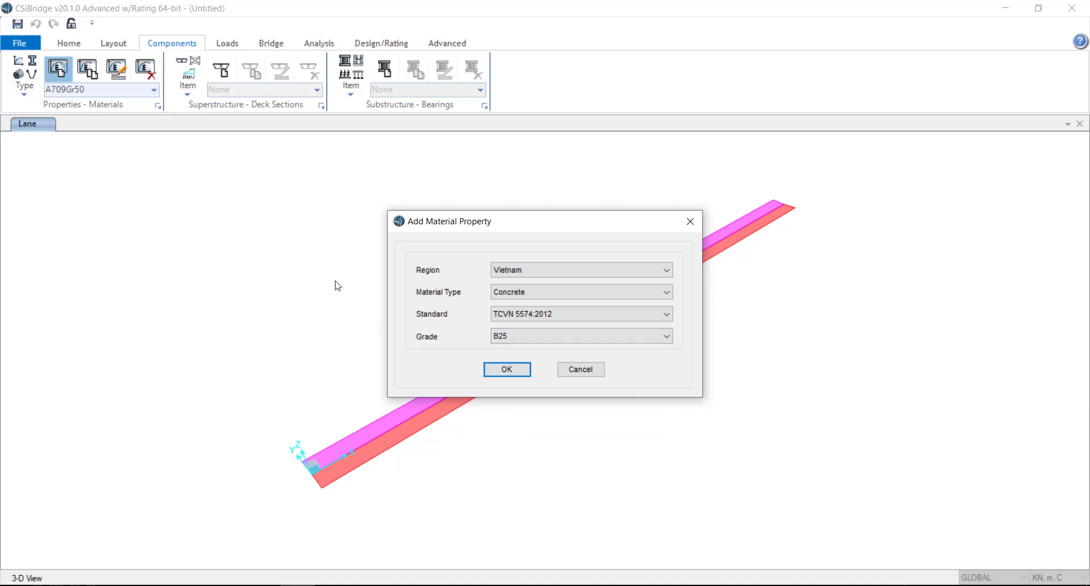
{"action": "left_click", "coordinate": [497, 369]}
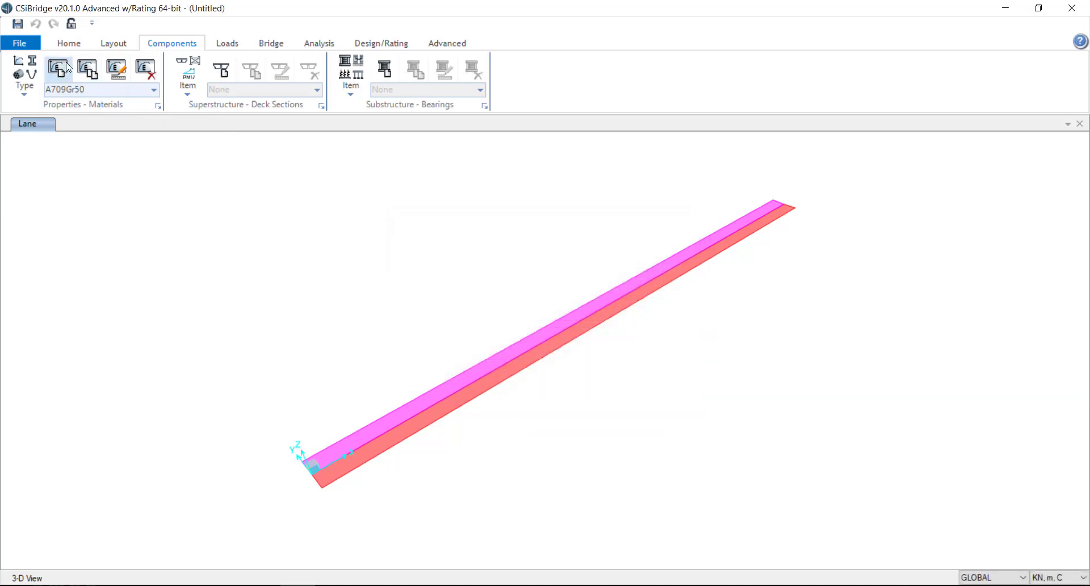
Add a Vietnam concrete material to TCVN 5574:2012 with grade B45, and review the list of defined materials.
{"action": "left_click", "coordinate": [57, 69]}
{"action": "left_click", "coordinate": [519, 339]}
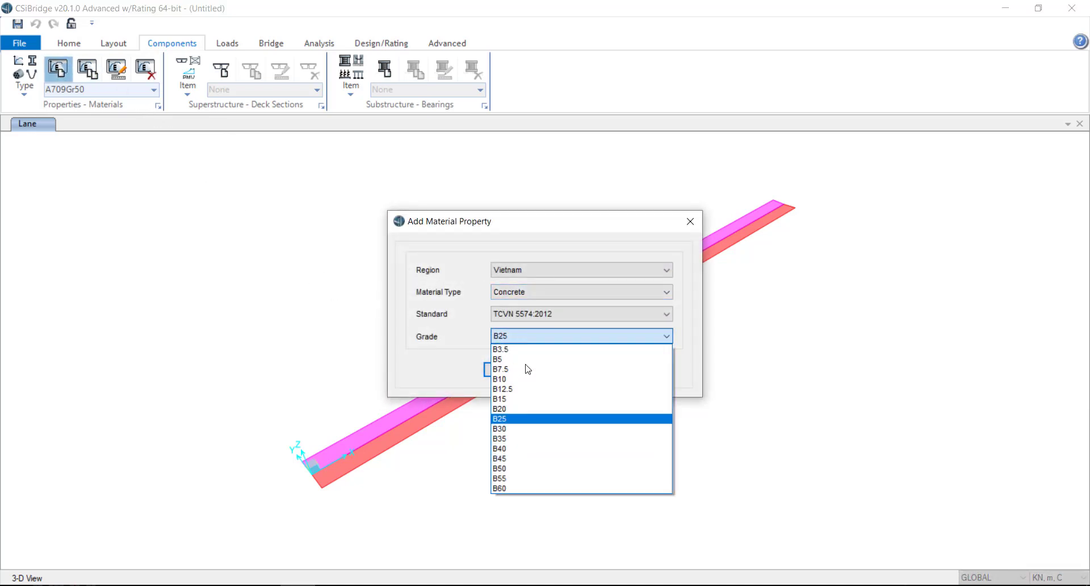
{"action": "left_click", "coordinate": [514, 458]}
{"action": "left_click", "coordinate": [504, 369]}
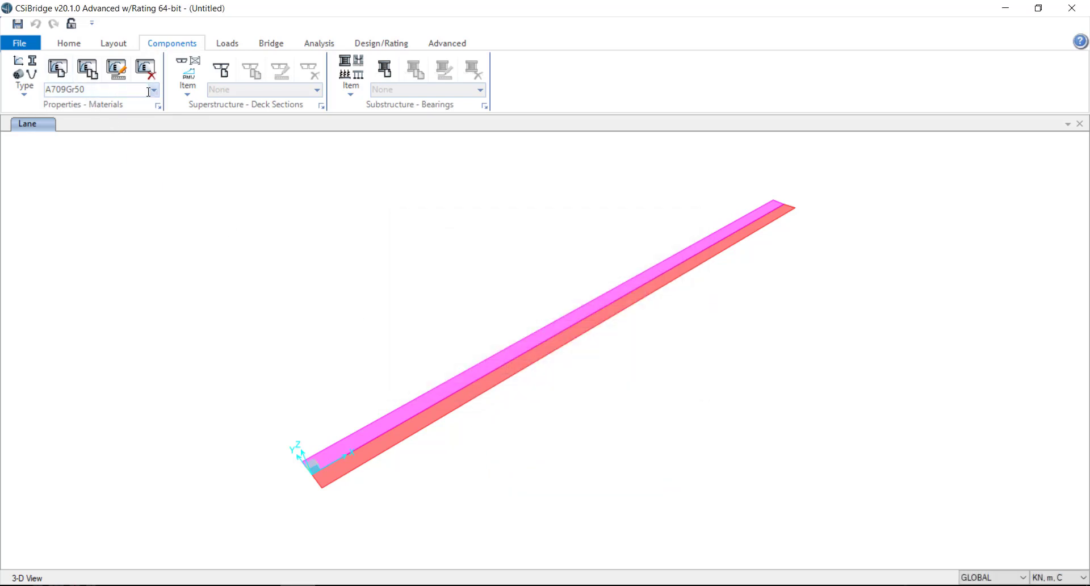
{"action": "left_click", "coordinate": [154, 89]}
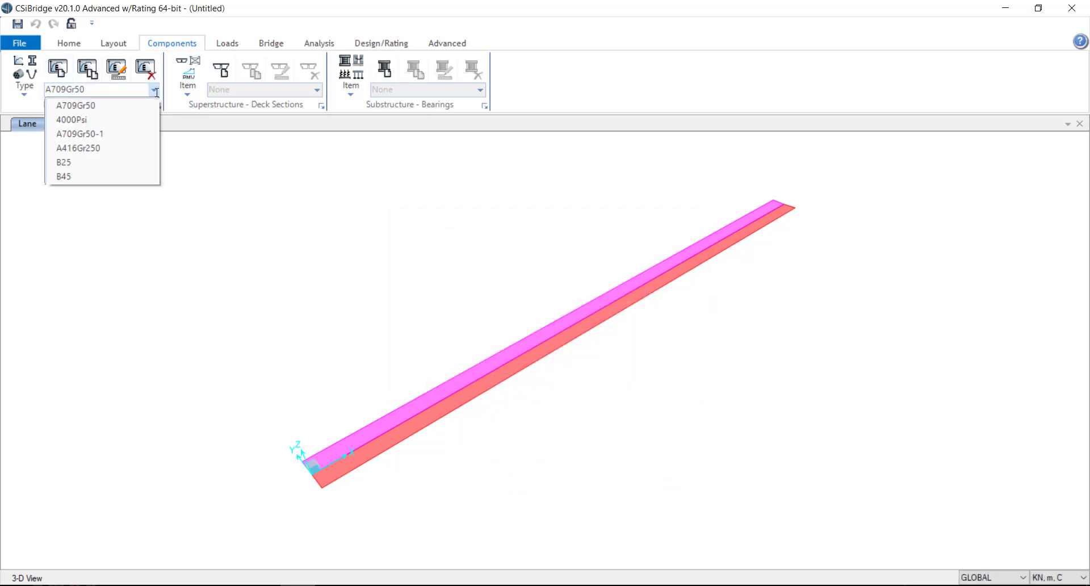
Create a concrete box girder deck section with sloped exterior girders and set its total width to 13 m.
{"action": "left_click", "coordinate": [221, 69]}
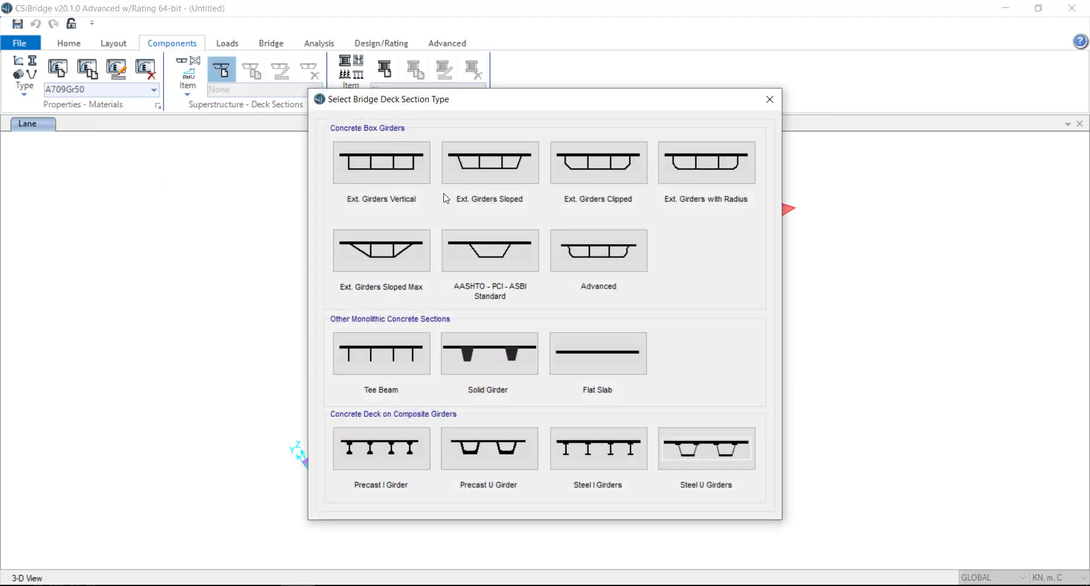
{"action": "left_click", "coordinate": [470, 173]}
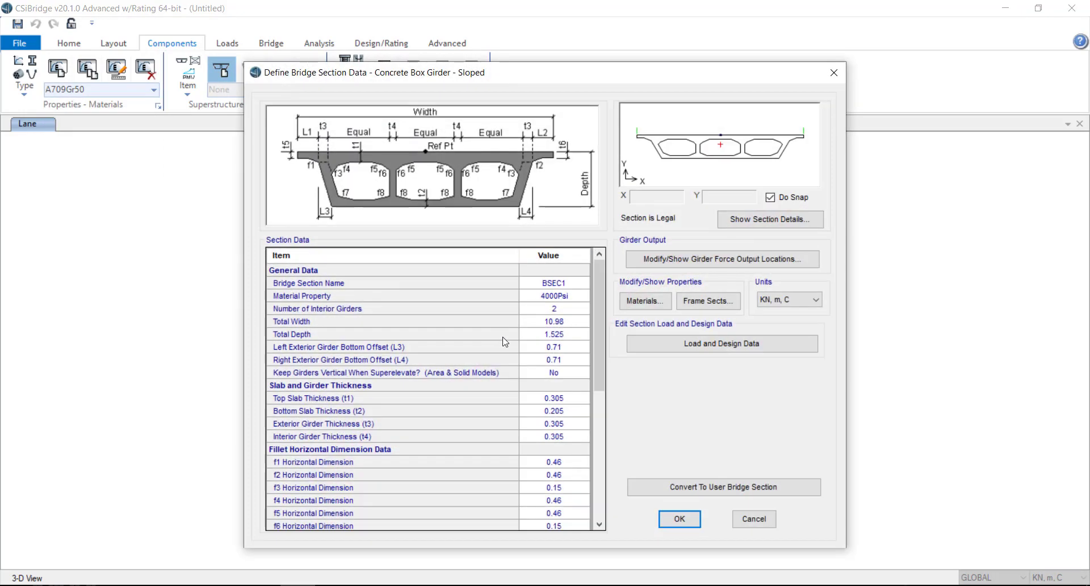
{"action": "left_click", "coordinate": [560, 321]}
{"action": "type", "text": "13"}
{"action": "left_click", "coordinate": [583, 373]}
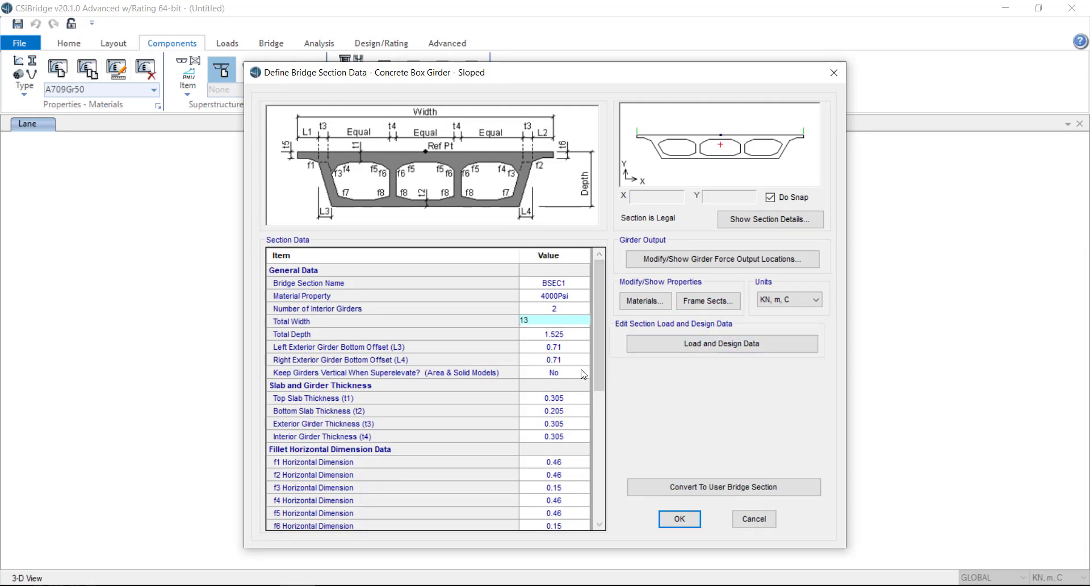
Assign the B25 concrete as the deck section's material property and save the box girder section.
{"action": "left_click", "coordinate": [572, 298]}
{"action": "left_click", "coordinate": [572, 301]}
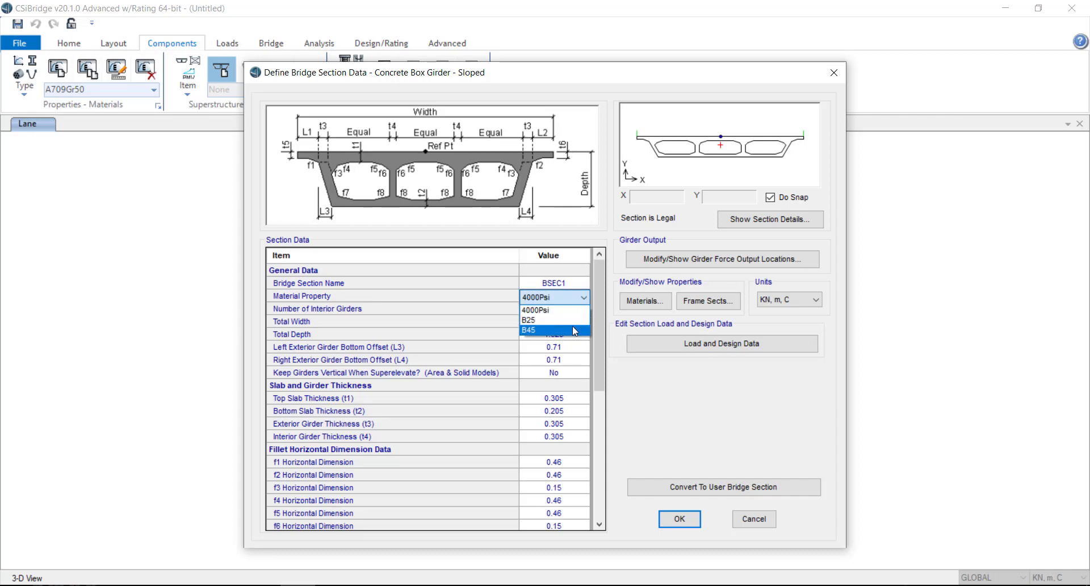
{"action": "left_click", "coordinate": [572, 325]}
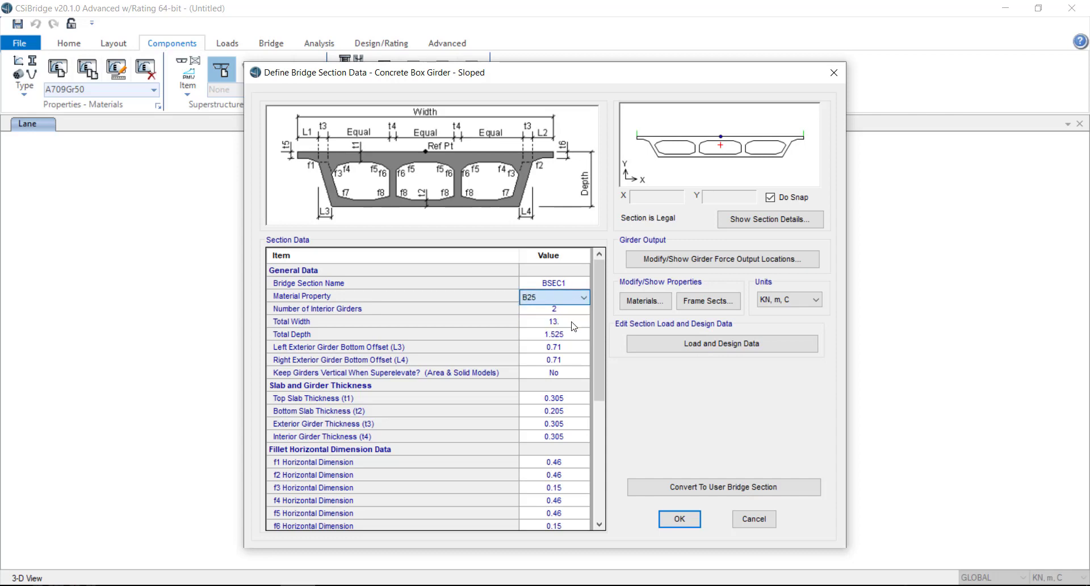
{"action": "left_click", "coordinate": [680, 519]}
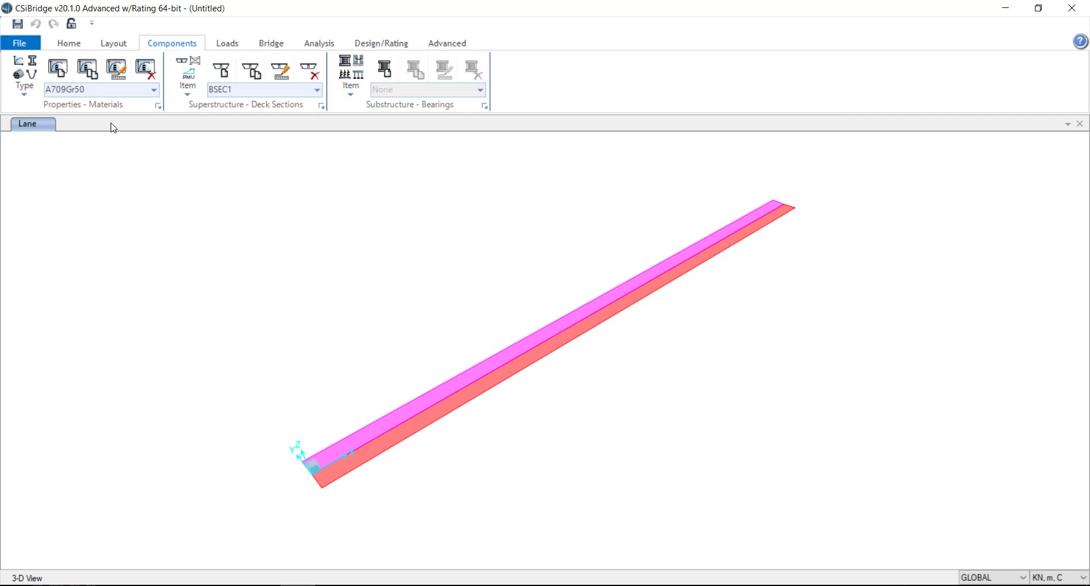
Open the general display options of the 3-D view, check the view type settings and accept them.
{"action": "left_click", "coordinate": [68, 43]}
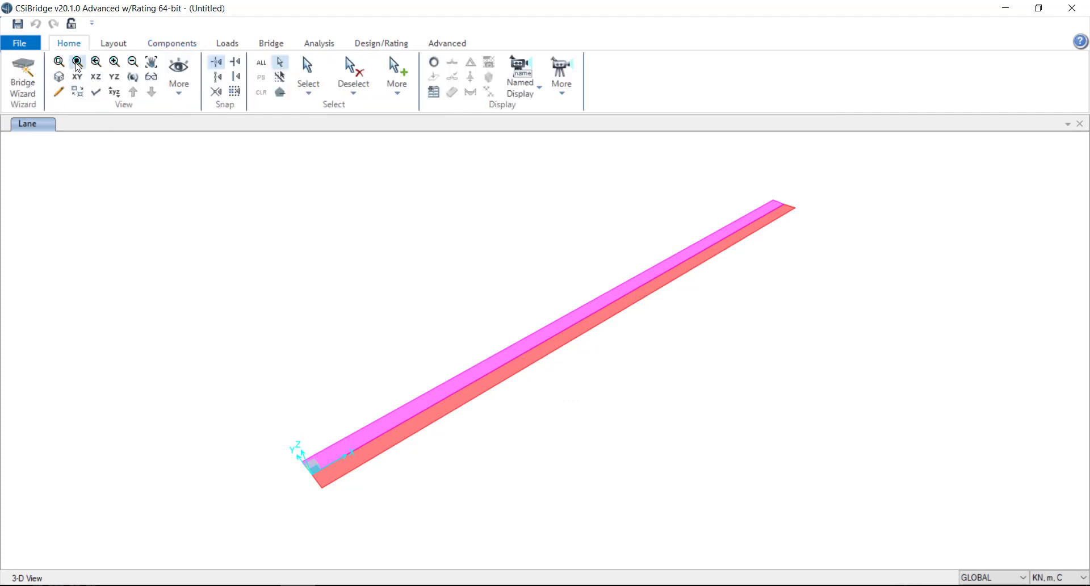
{"action": "left_click", "coordinate": [95, 91]}
{"action": "left_click", "coordinate": [501, 114]}
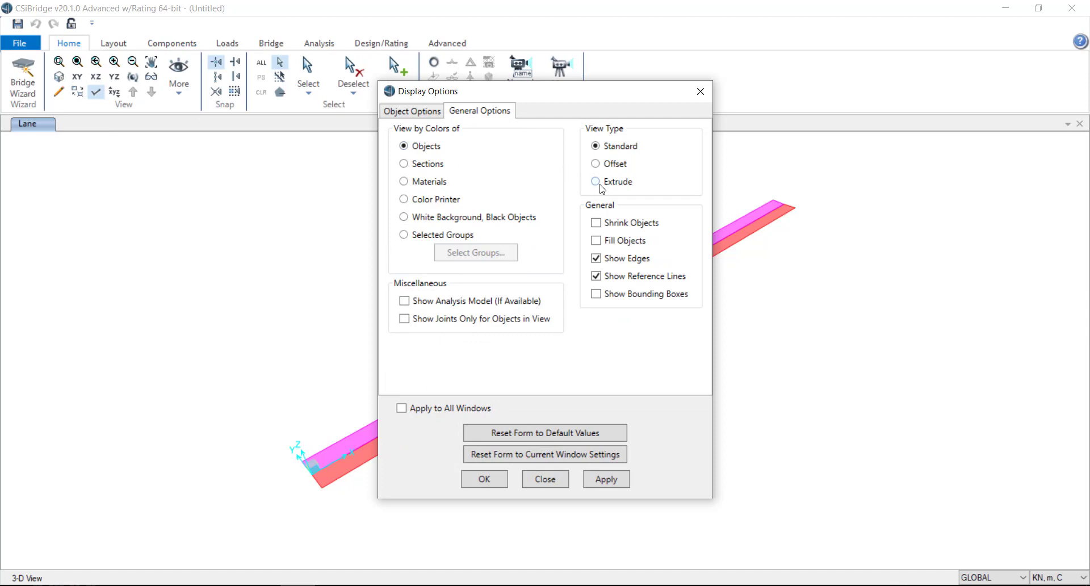
{"action": "left_click", "coordinate": [485, 479]}
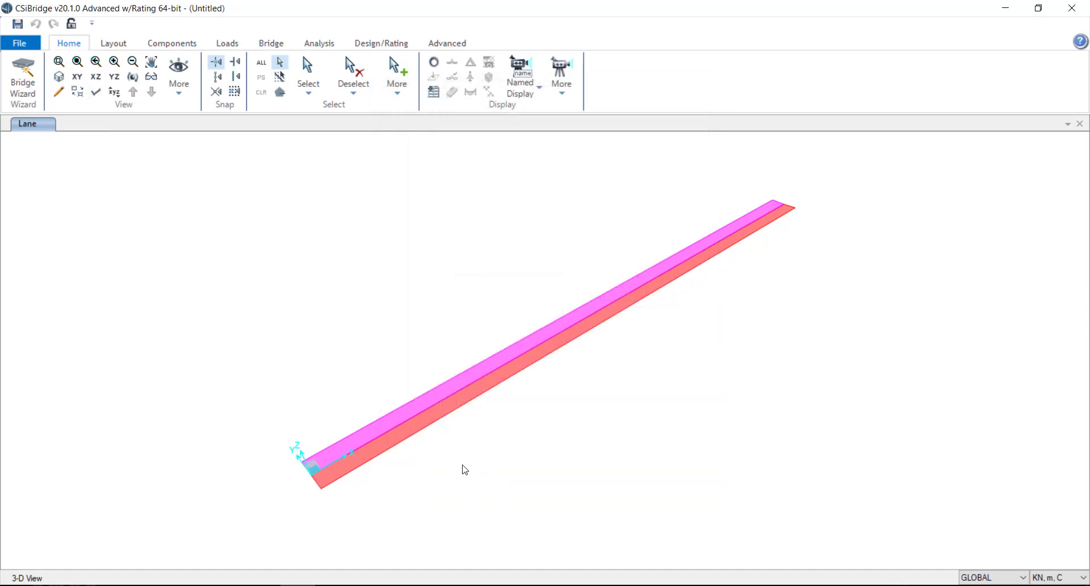
Start a new superstructure parametric variation from the Parabolic - Linear quick start shape.
{"action": "left_click", "coordinate": [169, 45]}
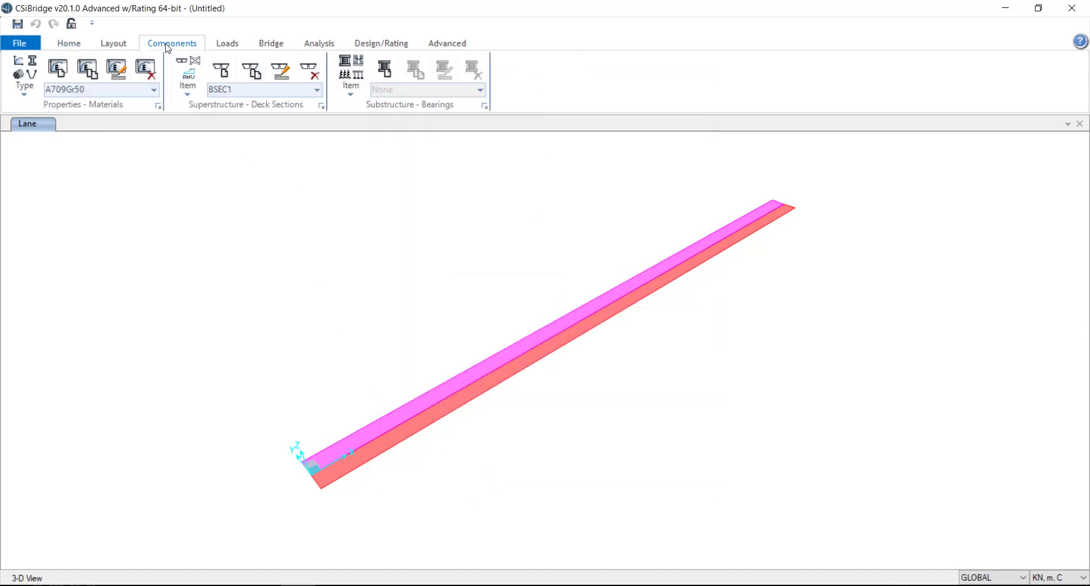
{"action": "left_click", "coordinate": [190, 95]}
{"action": "left_click", "coordinate": [217, 157]}
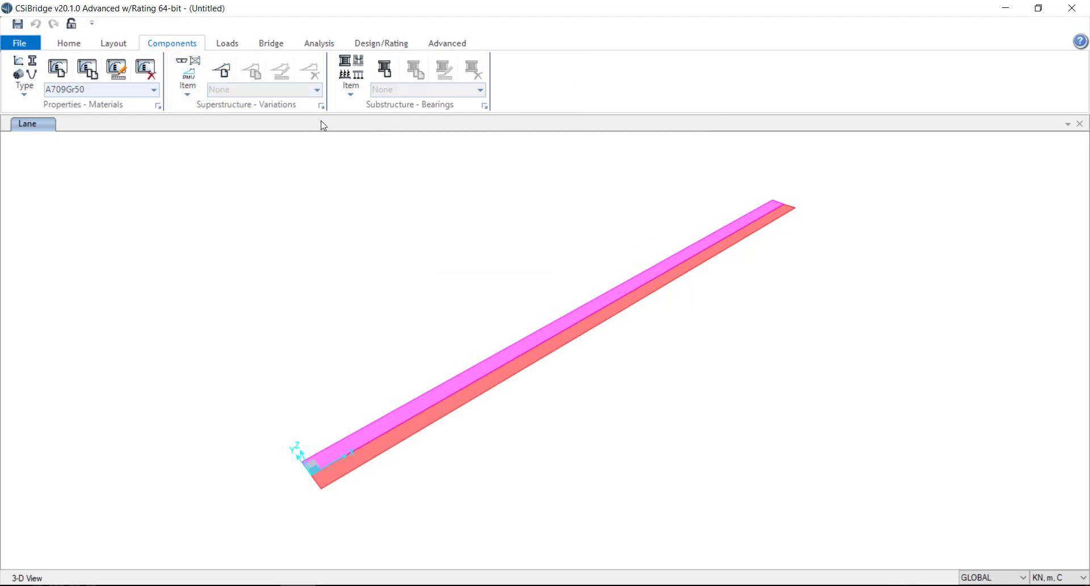
{"action": "left_click", "coordinate": [221, 70]}
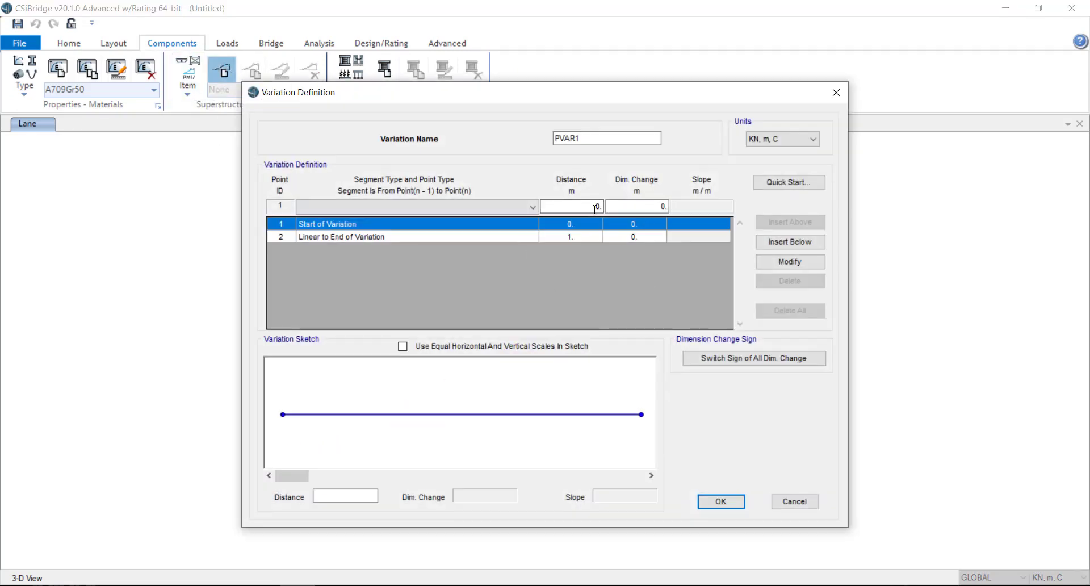
{"action": "left_click", "coordinate": [782, 182]}
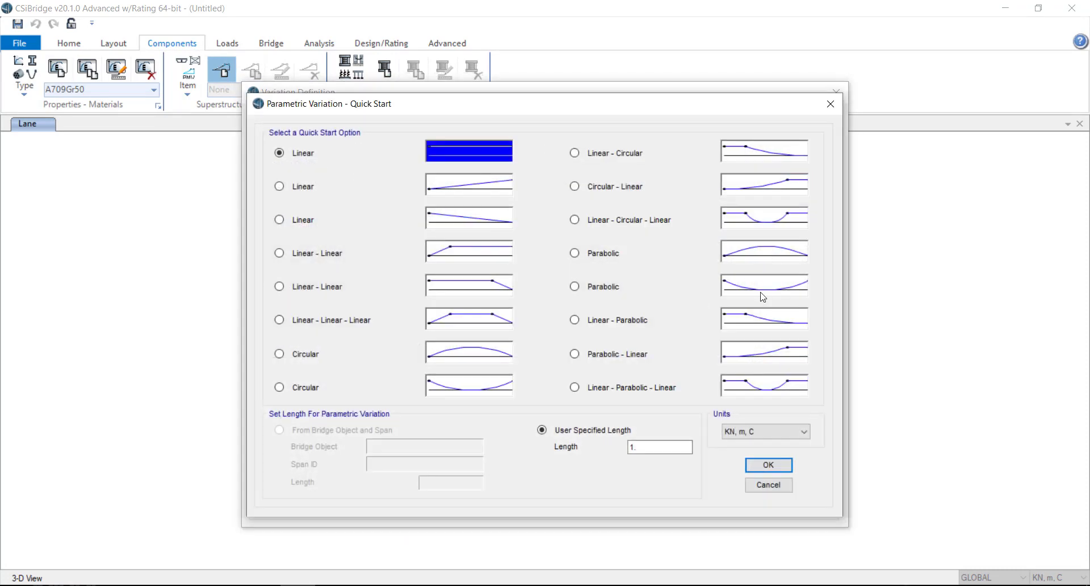
{"action": "left_click", "coordinate": [782, 354]}
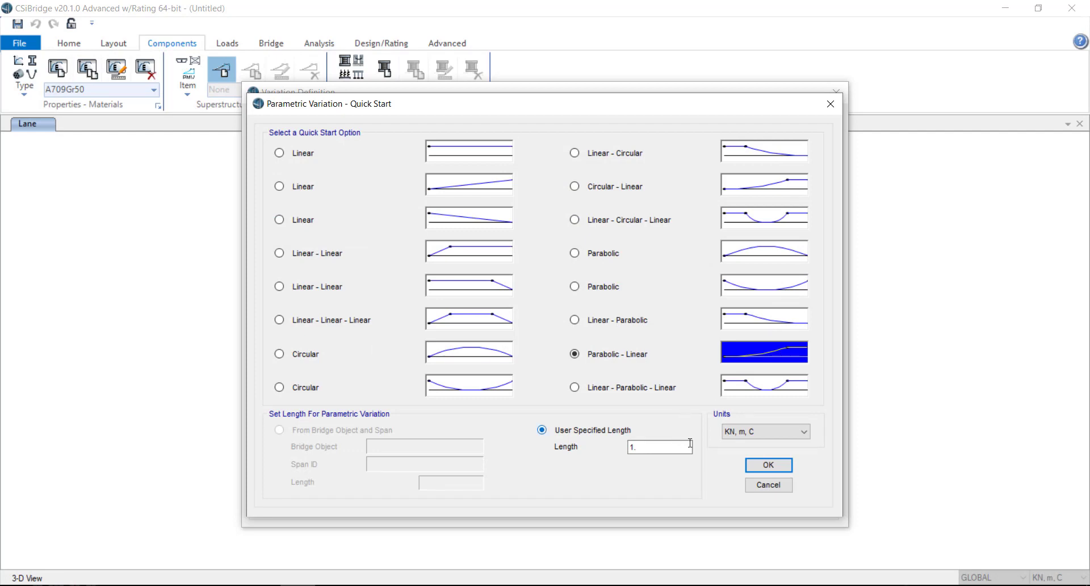
{"action": "left_click", "coordinate": [768, 465]}
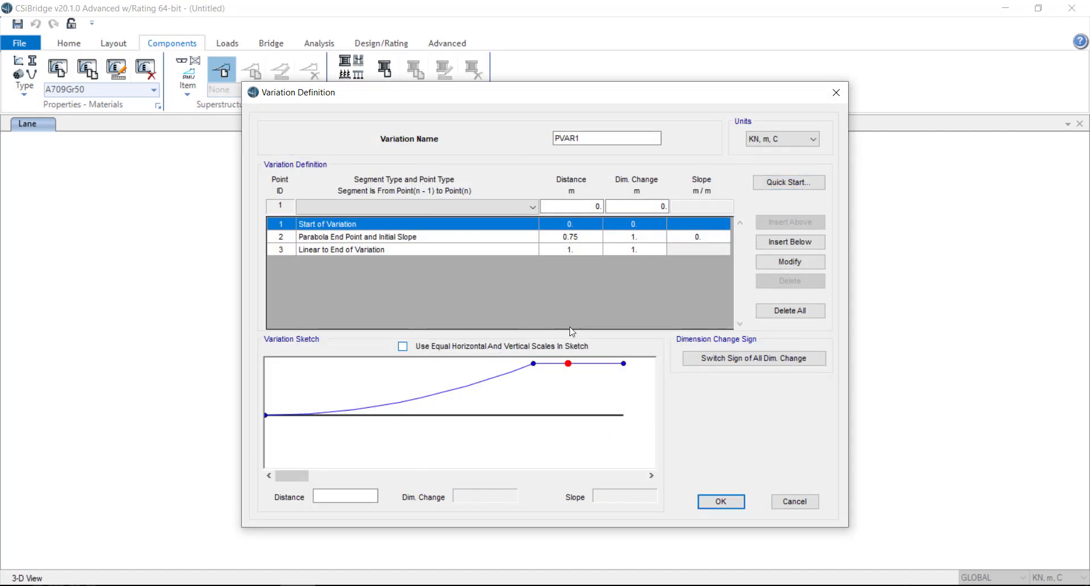
Insert a parabola end point into the variation at distance 38 m with a dimension change of 2 m.
{"action": "left_click", "coordinate": [581, 238]}
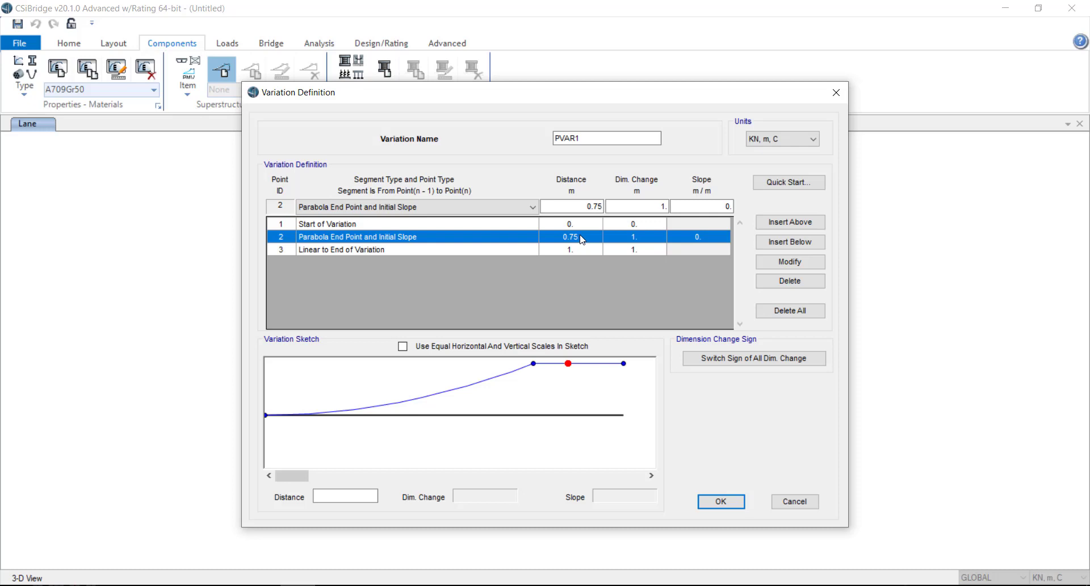
{"action": "double_click", "coordinate": [589, 205]}
{"action": "type", "text": "38"}
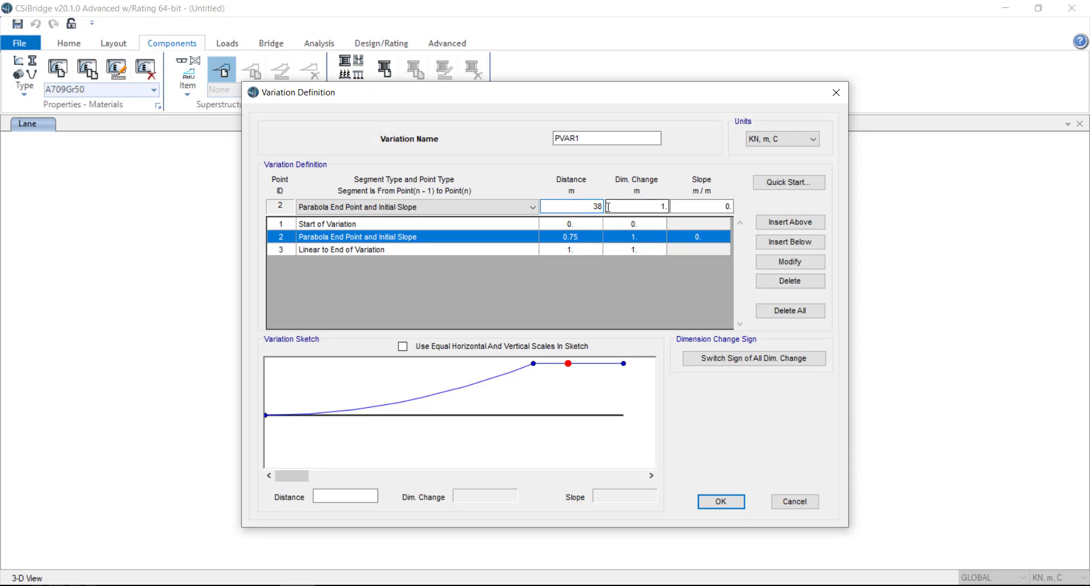
{"action": "double_click", "coordinate": [659, 206]}
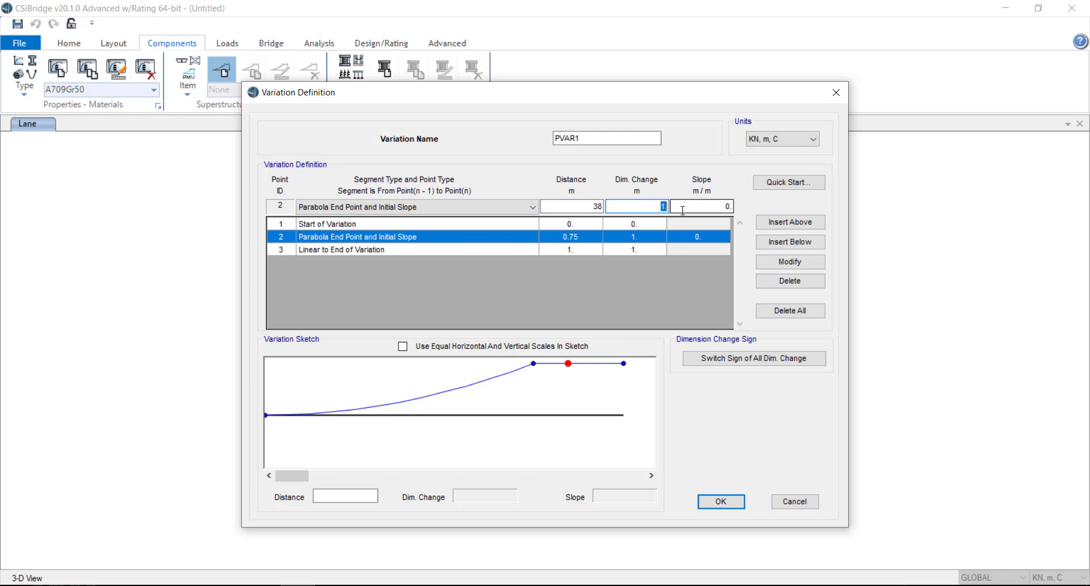
{"action": "left_click", "coordinate": [797, 242]}
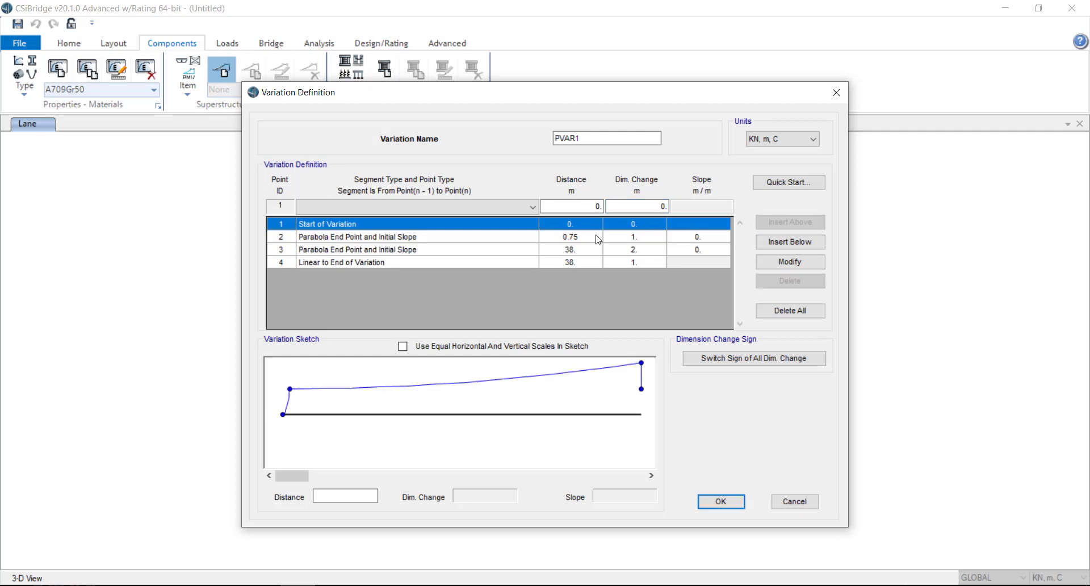
Delete the parabola end point at distance 0.75 m from the variation.
{"action": "left_click", "coordinate": [590, 258]}
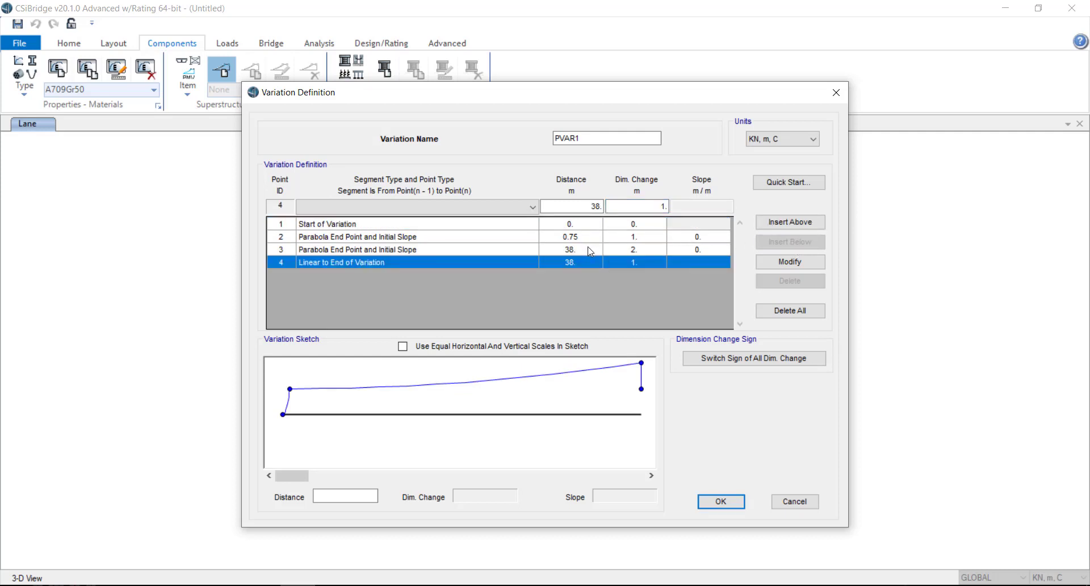
{"action": "left_click", "coordinate": [596, 251]}
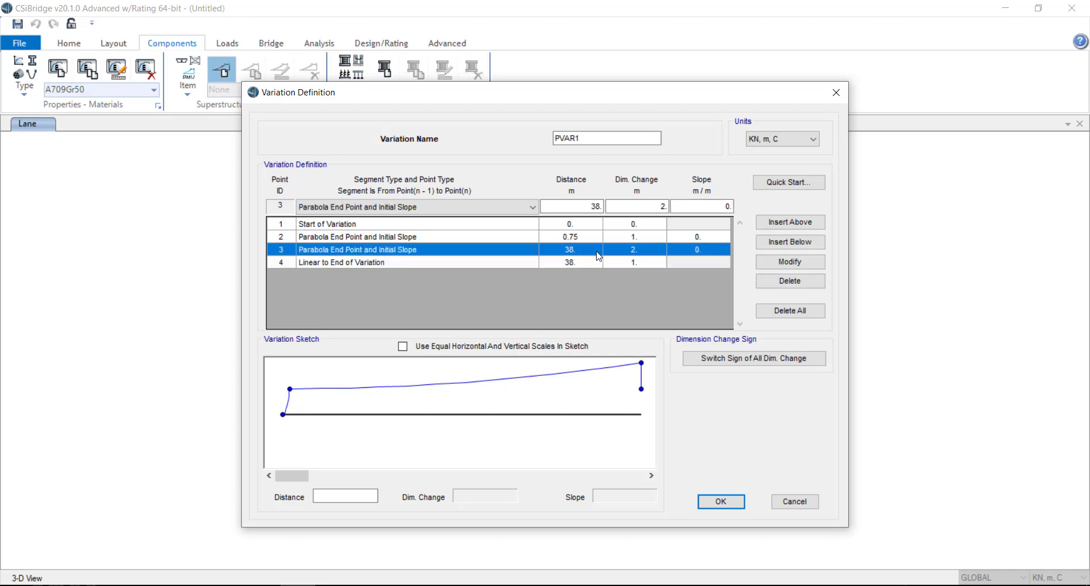
{"action": "left_click", "coordinate": [606, 239]}
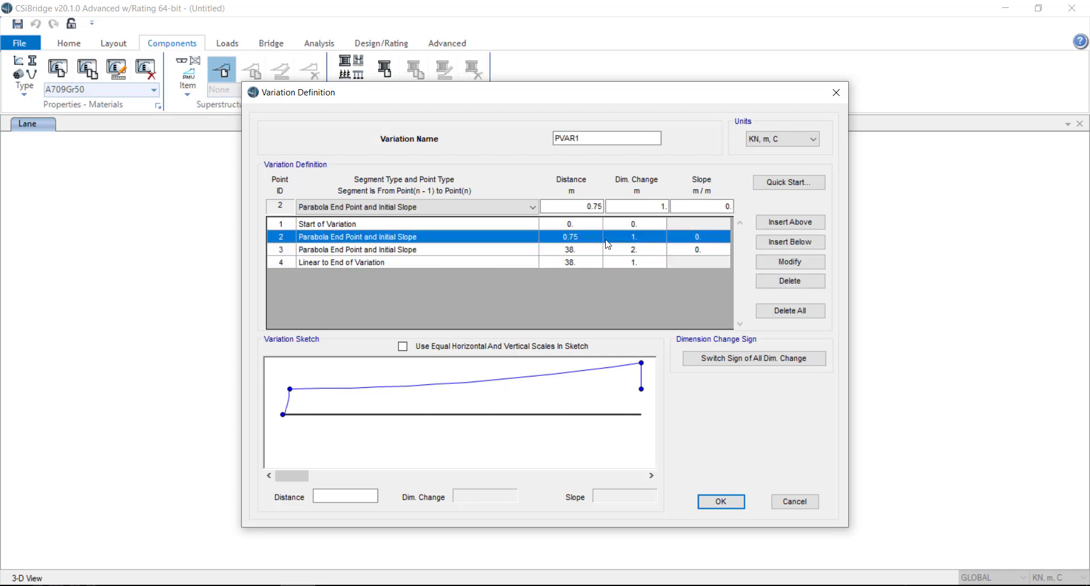
{"action": "left_click", "coordinate": [764, 280]}
Set the variation's linear end point to distance 40 m and dimension change 2 m, and save the variation.
{"action": "left_click", "coordinate": [580, 250]}
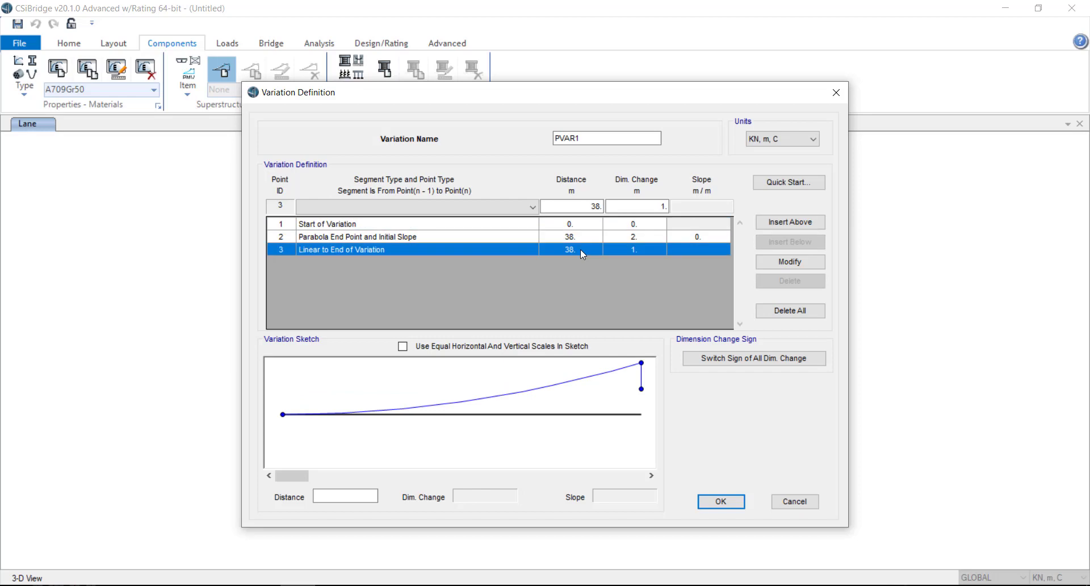
{"action": "double_click", "coordinate": [595, 206]}
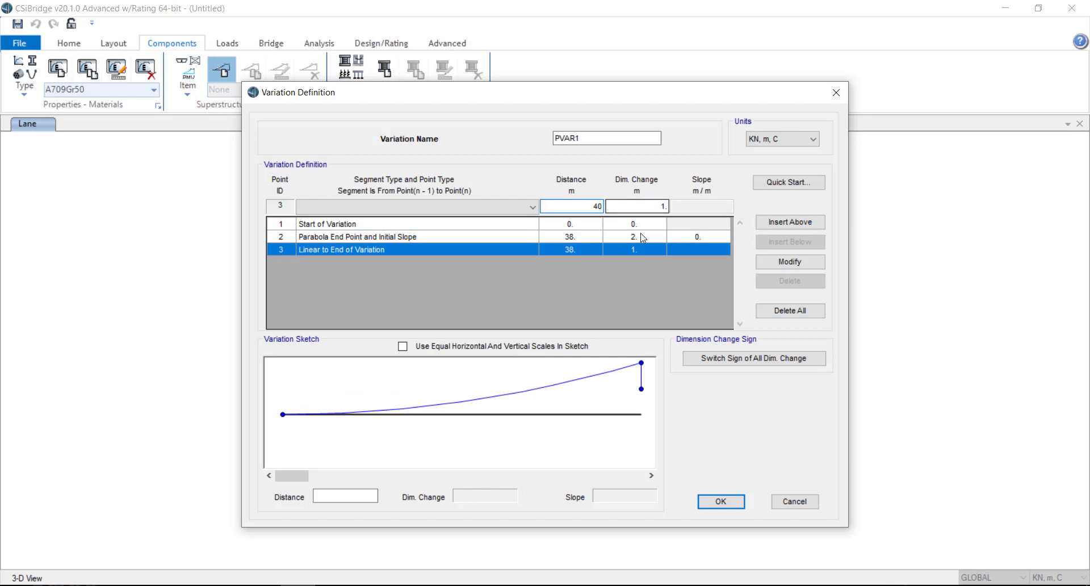
{"action": "double_click", "coordinate": [667, 207]}
{"action": "left_click", "coordinate": [789, 264]}
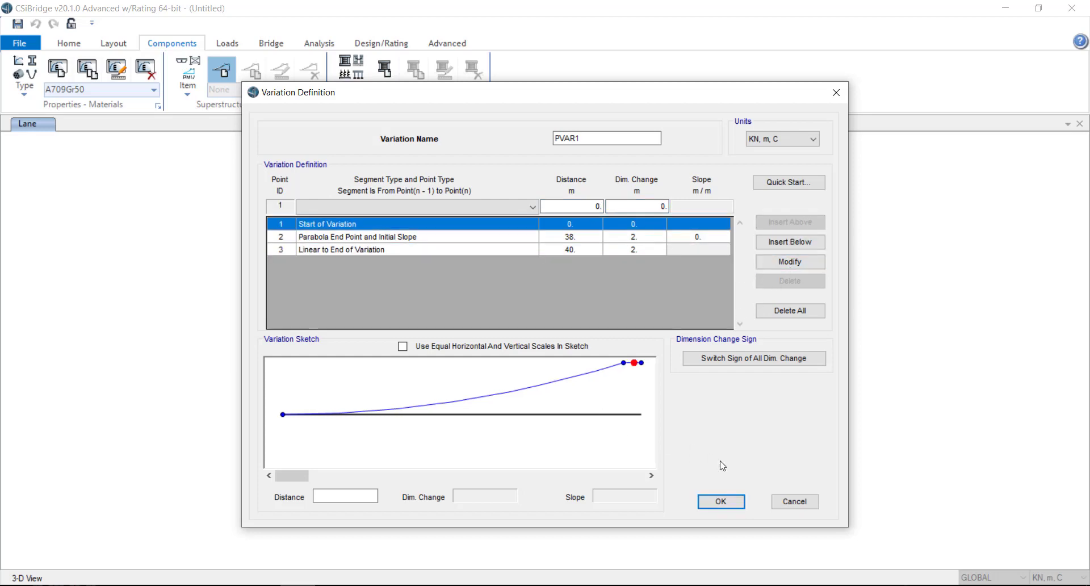
{"action": "left_click", "coordinate": [721, 500]}
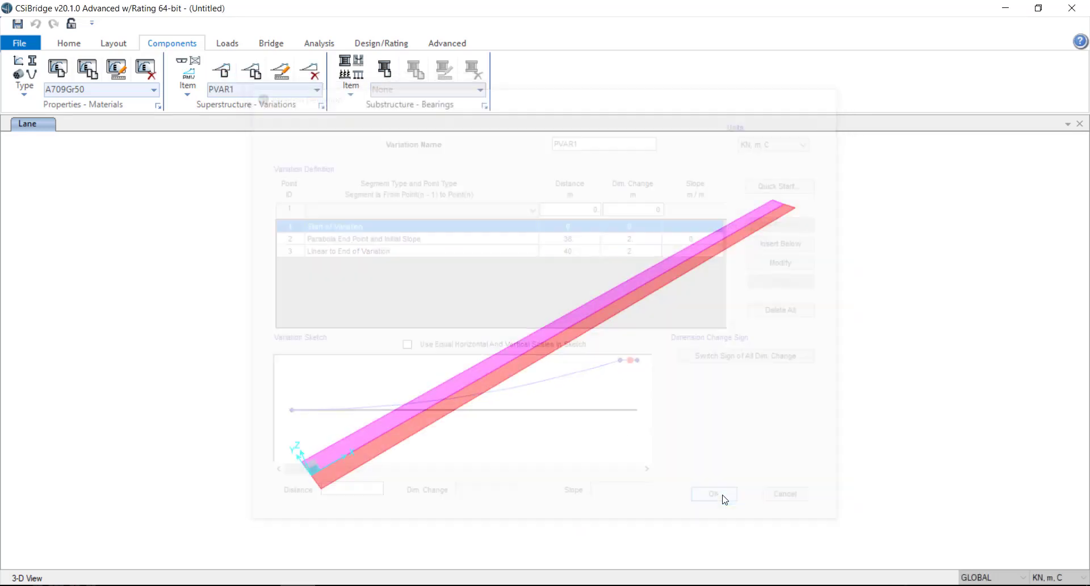
Start a second parametric variation from the Linear - Parabolic - Linear quick start shape.
{"action": "left_click", "coordinate": [222, 70]}
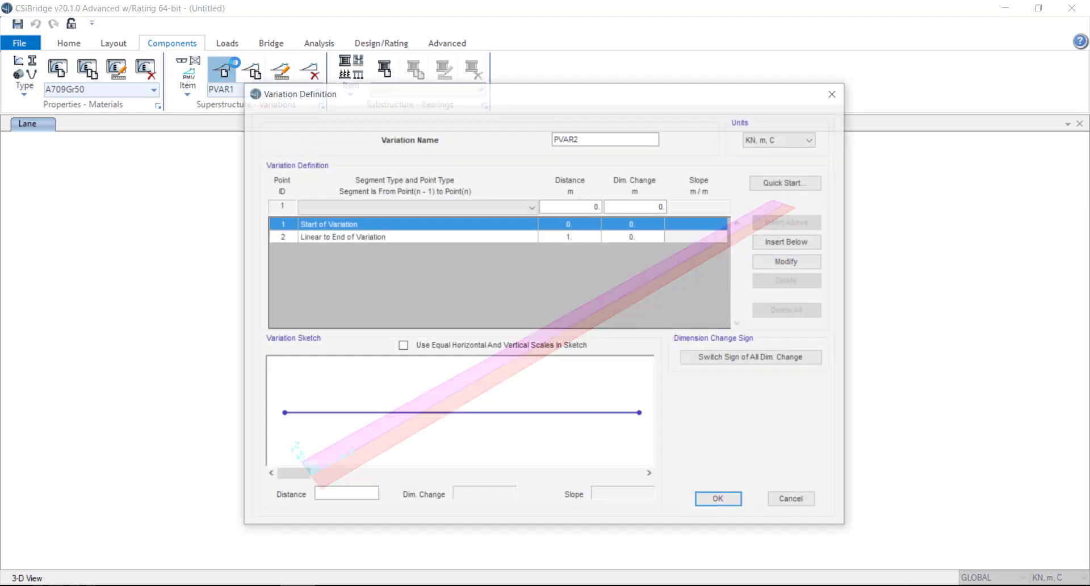
{"action": "left_click", "coordinate": [760, 182]}
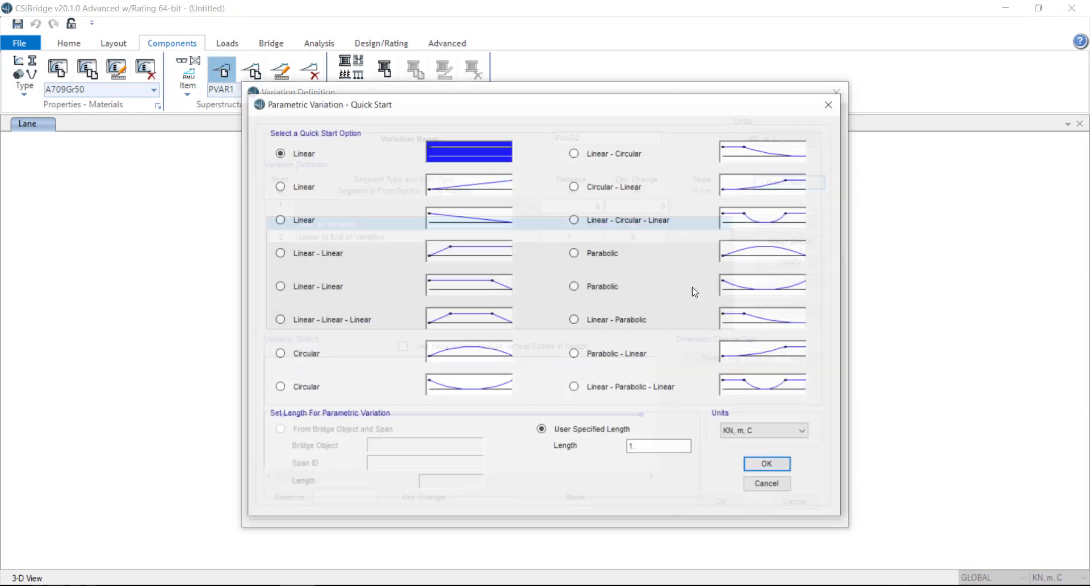
{"action": "left_click", "coordinate": [778, 392]}
{"action": "left_click", "coordinate": [757, 463]}
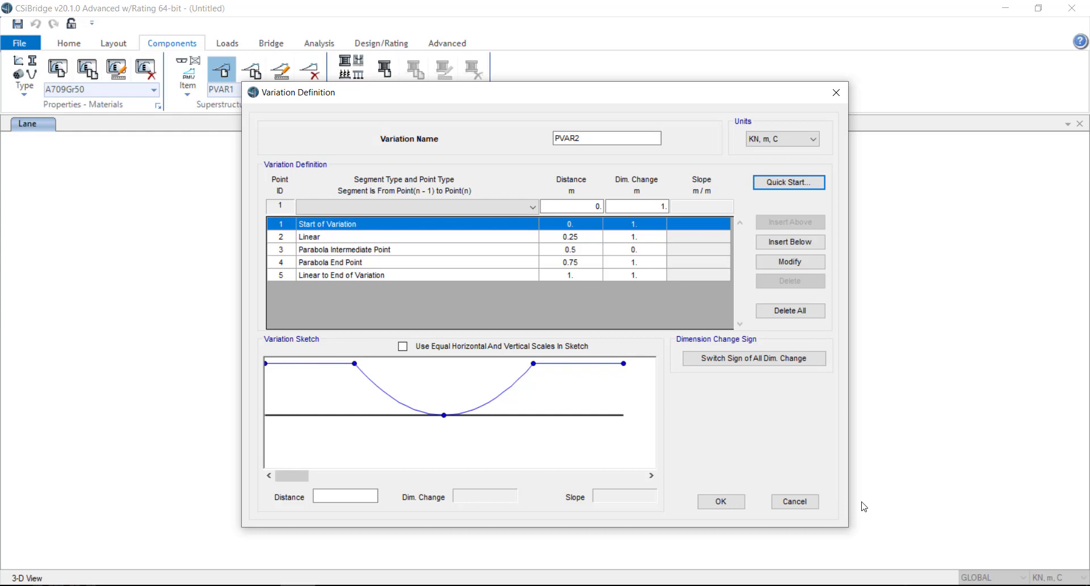
Set the dimension change at the start of the second variation to 2 m.
{"action": "left_click", "coordinate": [558, 363]}
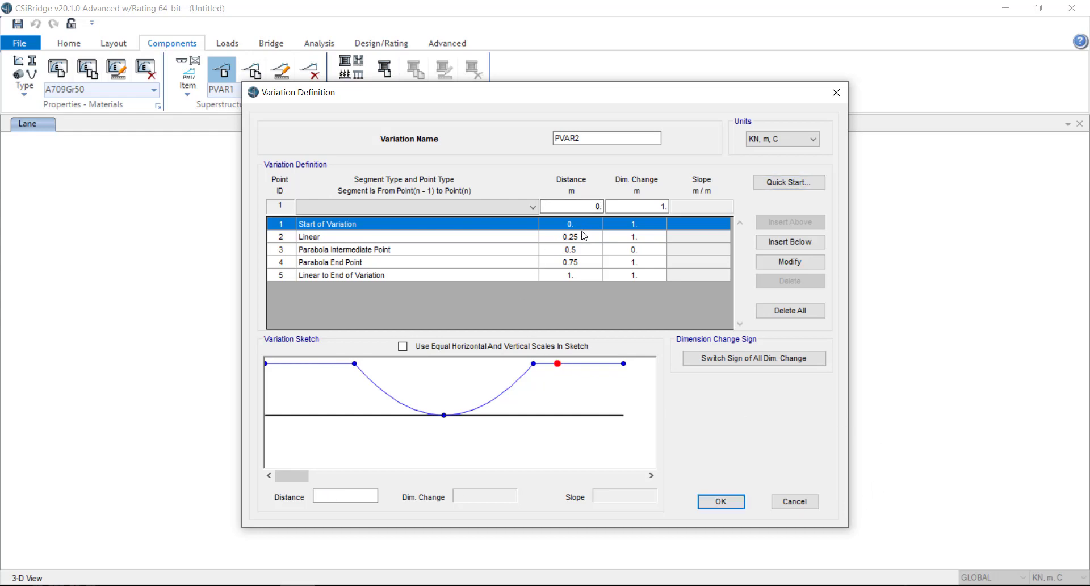
{"action": "left_click_drag", "start_coordinate": [647, 212], "coordinate": [672, 211]}
{"action": "left_click", "coordinate": [781, 263]}
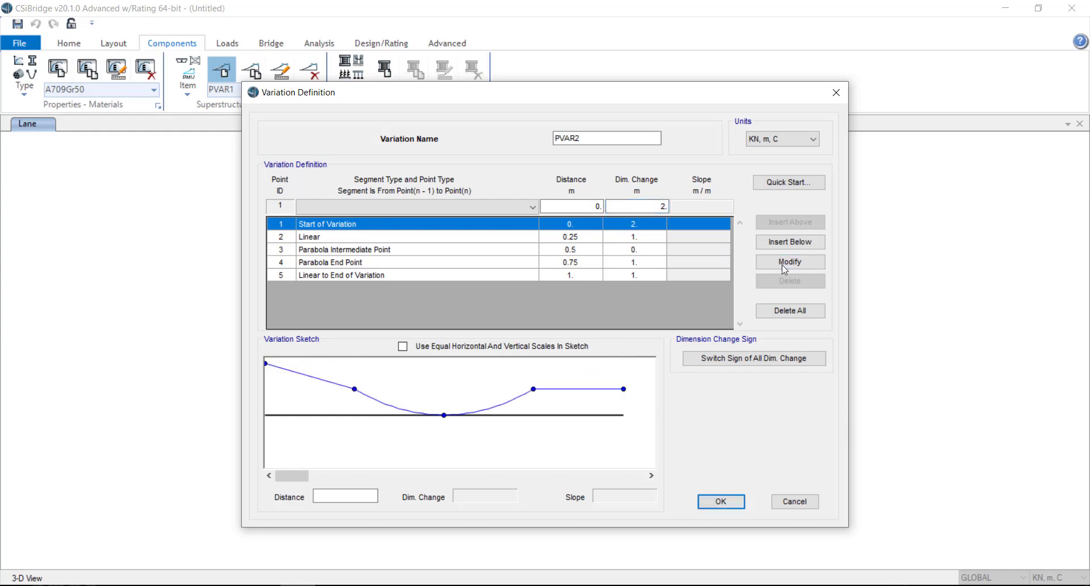
Set the second variation's linear end point to distance 50 m and dimension change 2 m.
{"action": "left_click", "coordinate": [574, 238]}
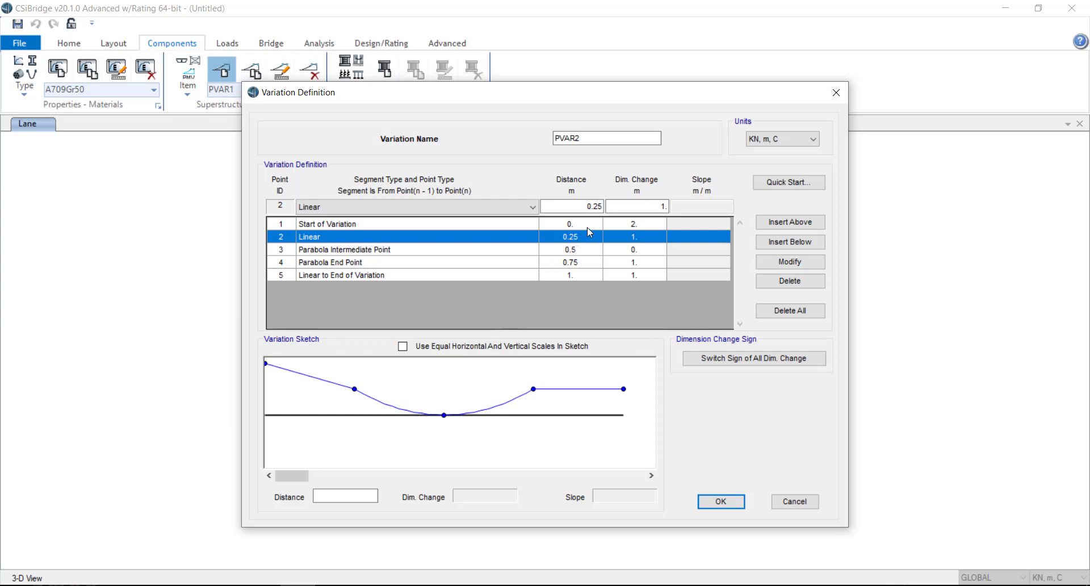
{"action": "left_click", "coordinate": [584, 276]}
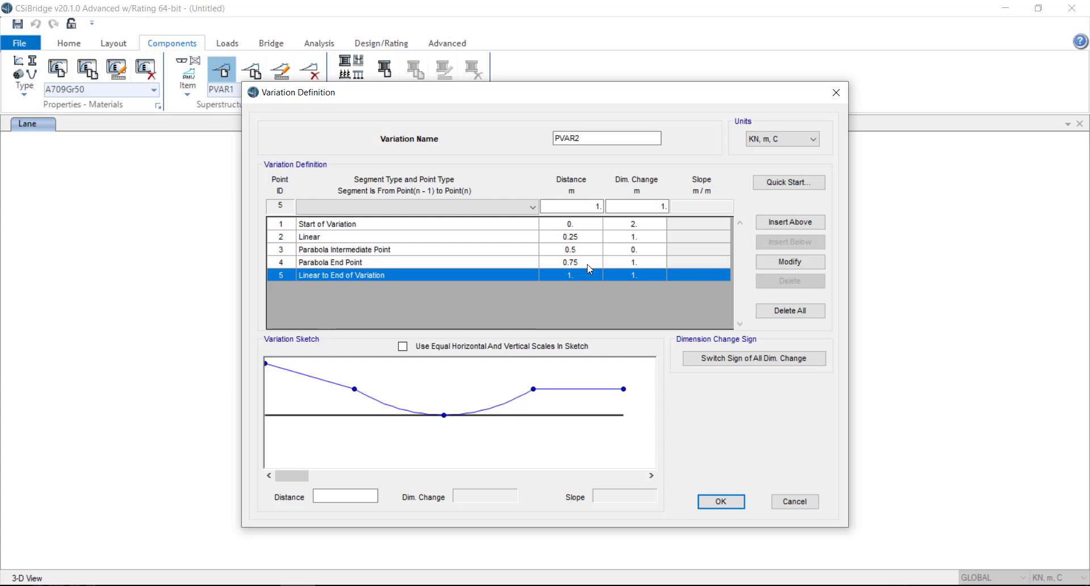
{"action": "left_click_drag", "start_coordinate": [594, 206], "coordinate": [605, 205]}
{"action": "double_click", "coordinate": [662, 207]}
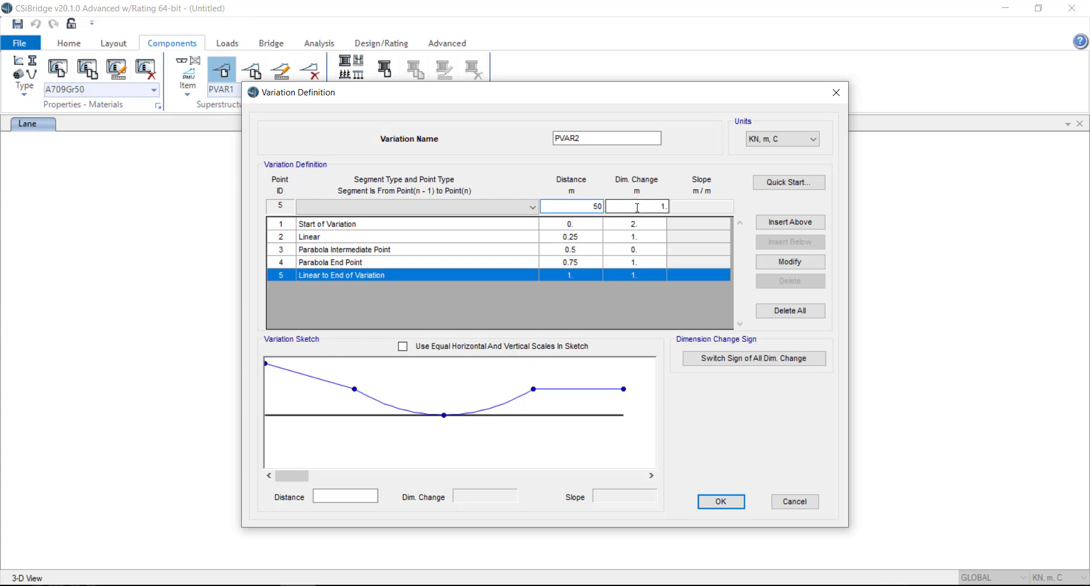
{"action": "type", "text": "2"}
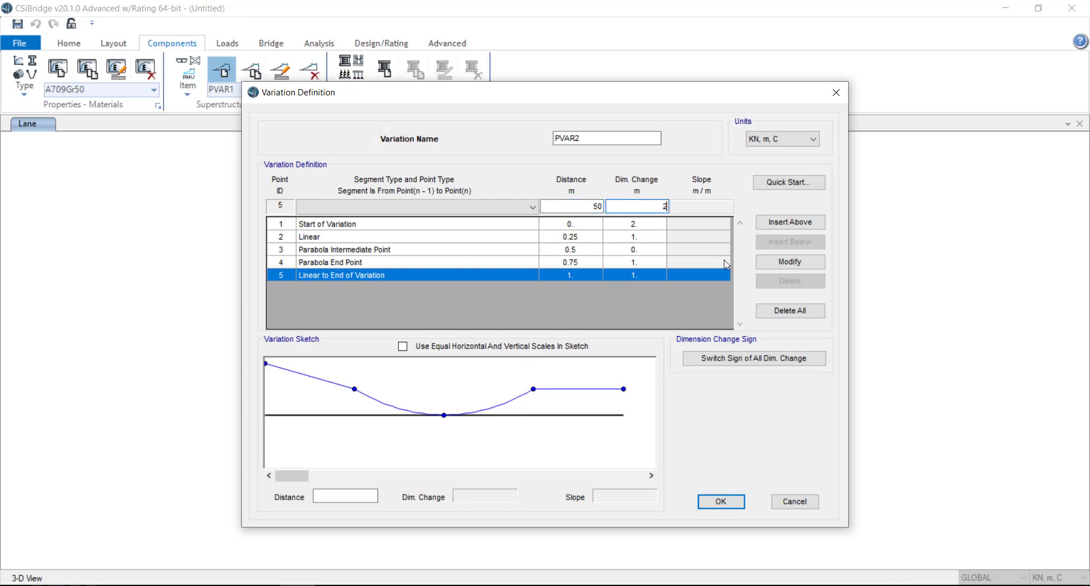
{"action": "left_click", "coordinate": [795, 262]}
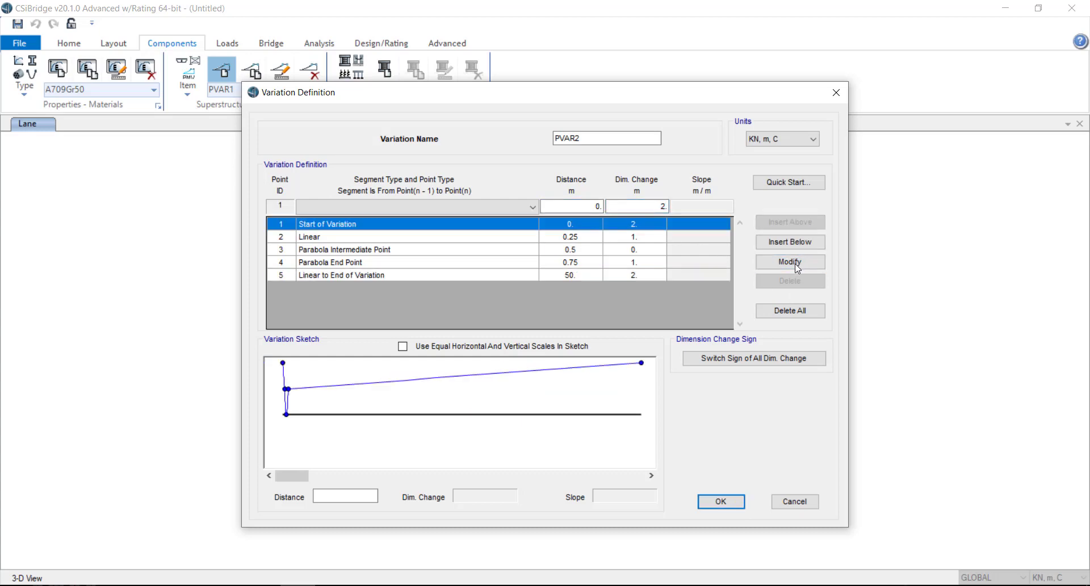
Set the second variation's parabola end point to distance 48 m and dimension change 2 m.
{"action": "left_click", "coordinate": [626, 263]}
{"action": "double_click", "coordinate": [590, 206]}
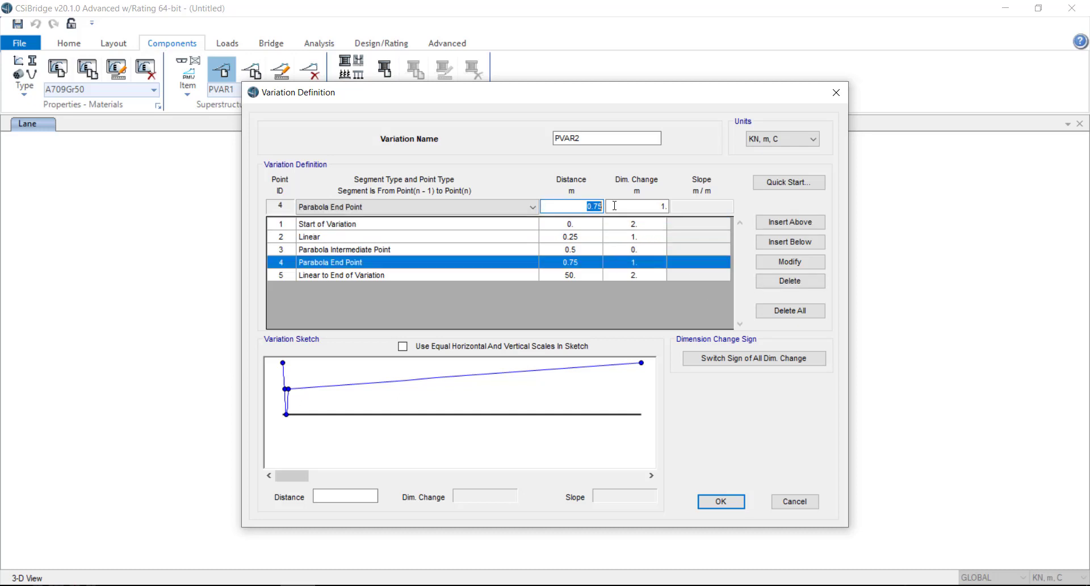
{"action": "type", "text": "48"}
{"action": "double_click", "coordinate": [659, 206]}
{"action": "left_click", "coordinate": [777, 262]}
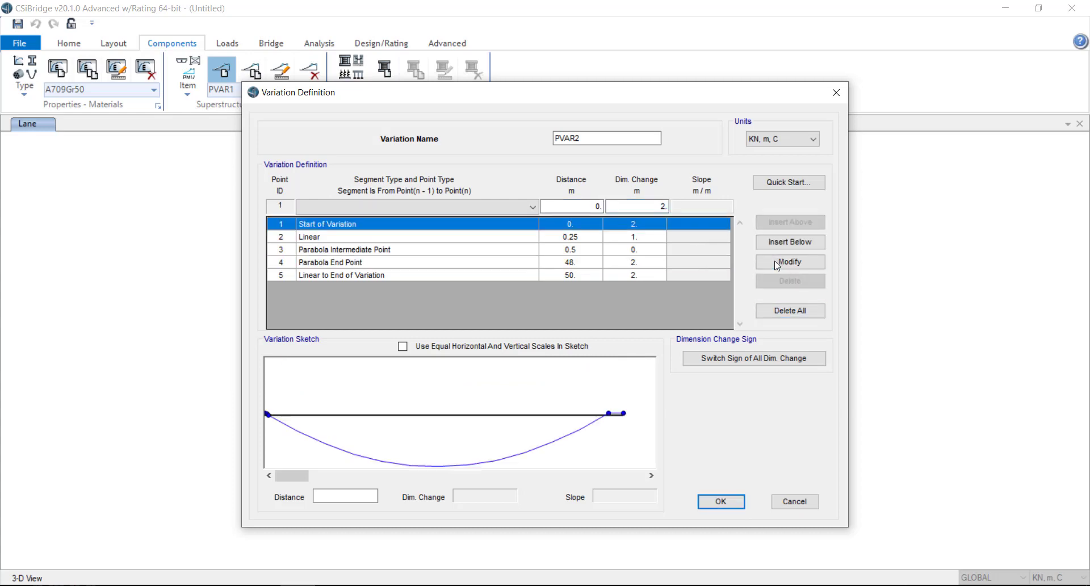
Set the second variation's parabola intermediate point to distance 25 m.
{"action": "left_click", "coordinate": [591, 253]}
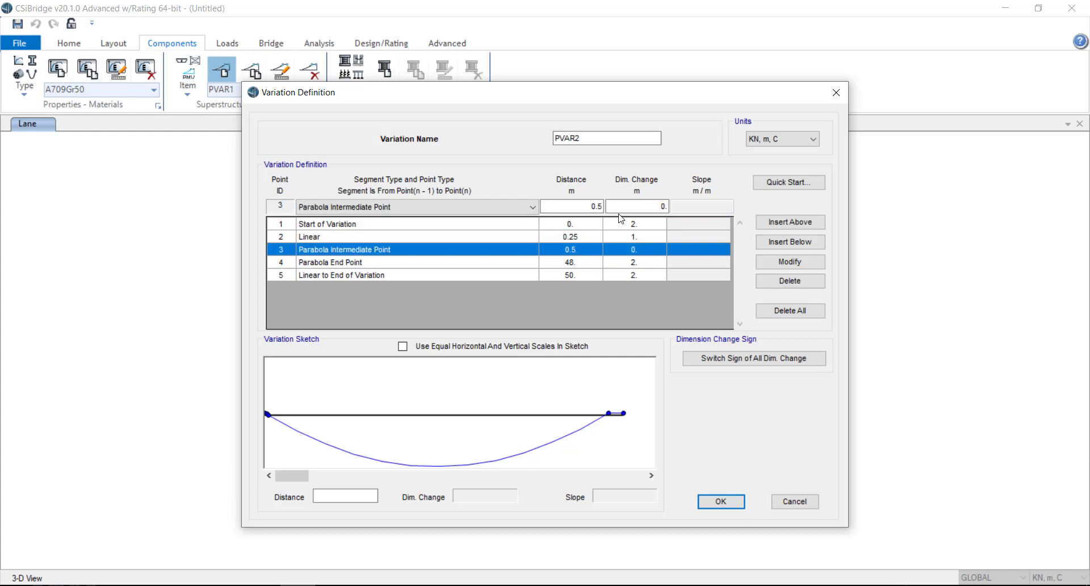
{"action": "double_click", "coordinate": [596, 206]}
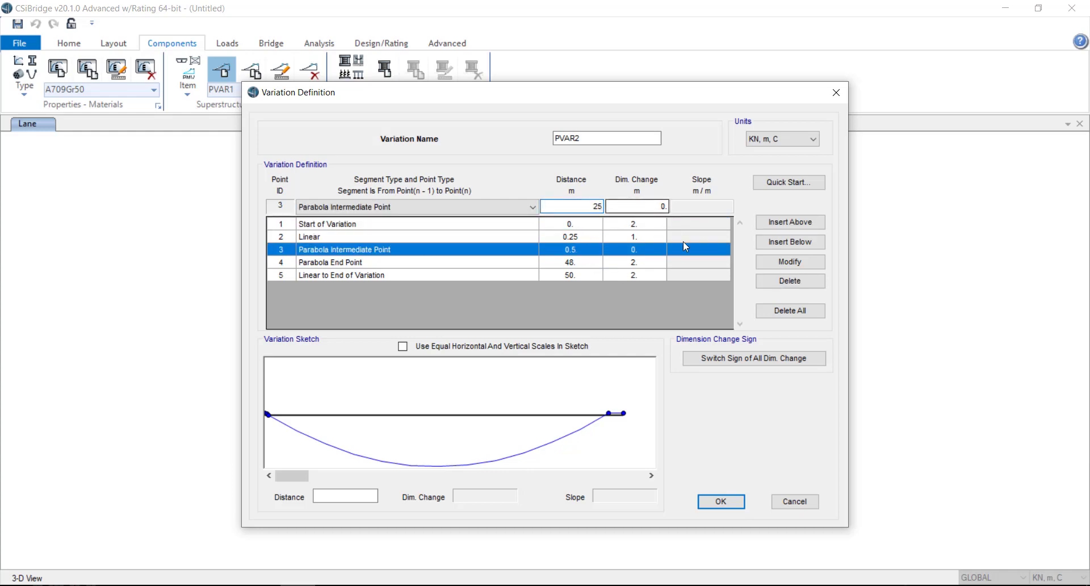
{"action": "left_click", "coordinate": [767, 264]}
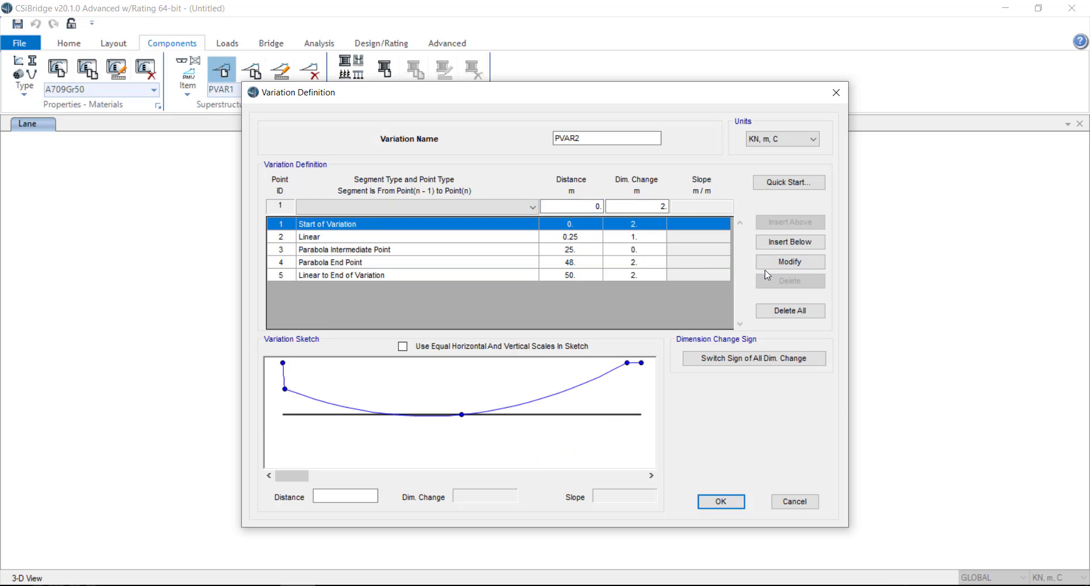
Set the second variation's first linear point to distance 2 m and dimension change 2 m, and save the variation.
{"action": "left_click", "coordinate": [578, 238]}
{"action": "double_click", "coordinate": [593, 206]}
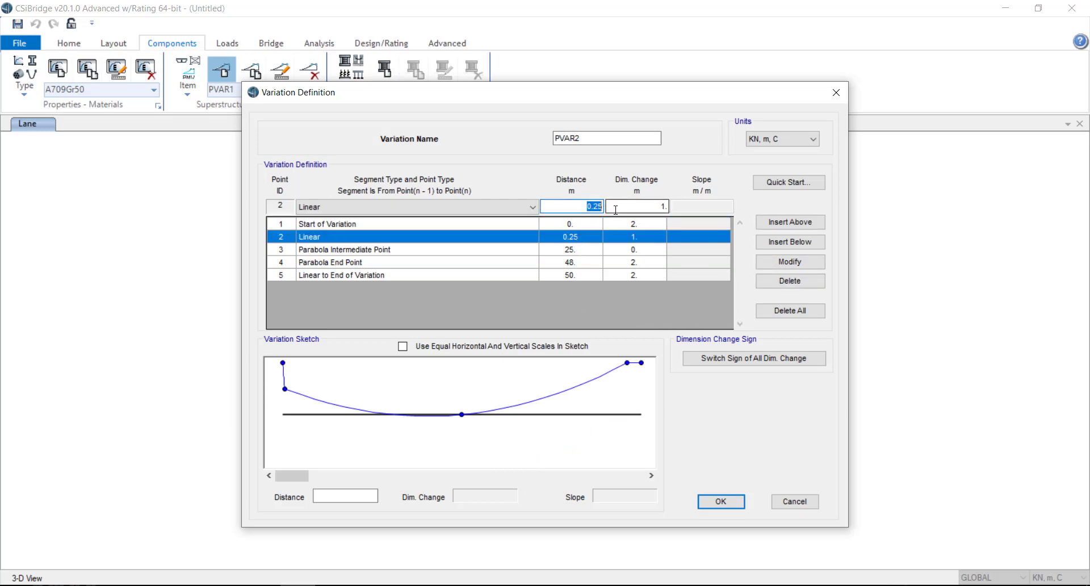
{"action": "type", "text": "2"}
{"action": "double_click", "coordinate": [658, 207]}
{"action": "type", "text": "2"}
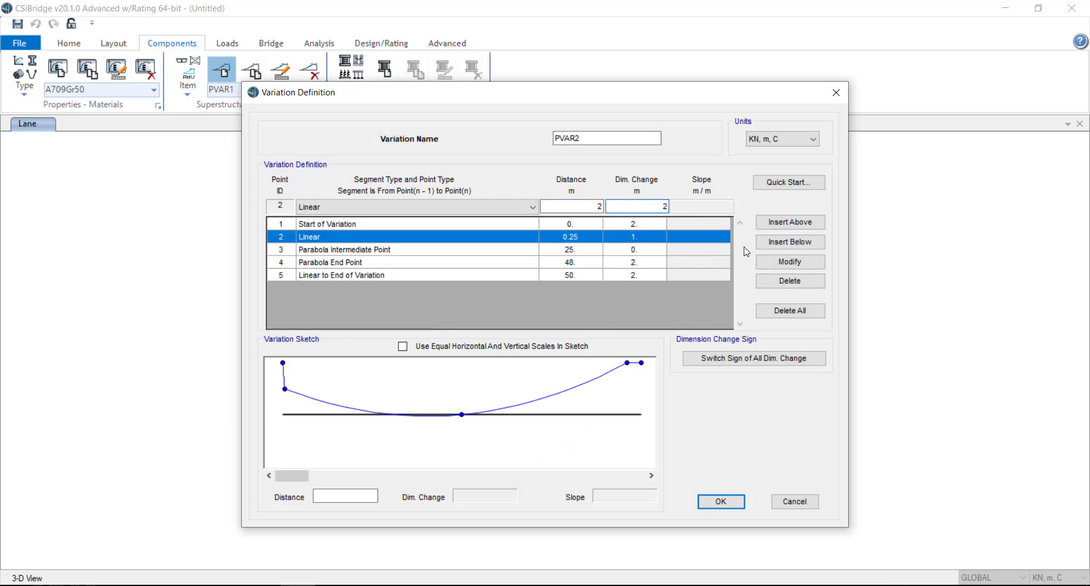
{"action": "left_click", "coordinate": [789, 261]}
{"action": "left_click", "coordinate": [717, 503]}
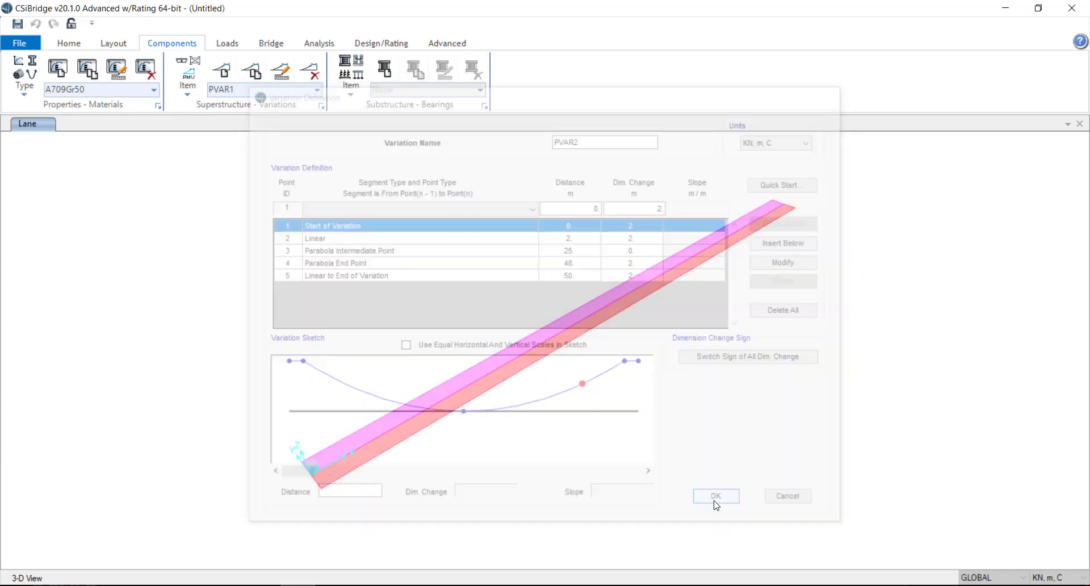
Start a third parametric variation from the Linear - Parabolic quick start shape.
{"action": "left_click", "coordinate": [221, 71]}
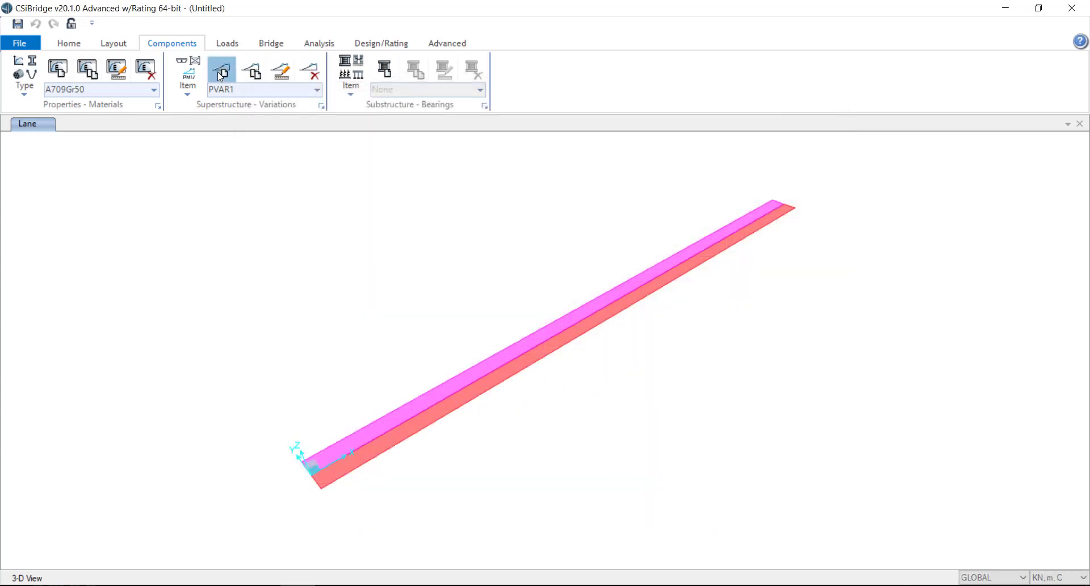
{"action": "left_click", "coordinate": [760, 190]}
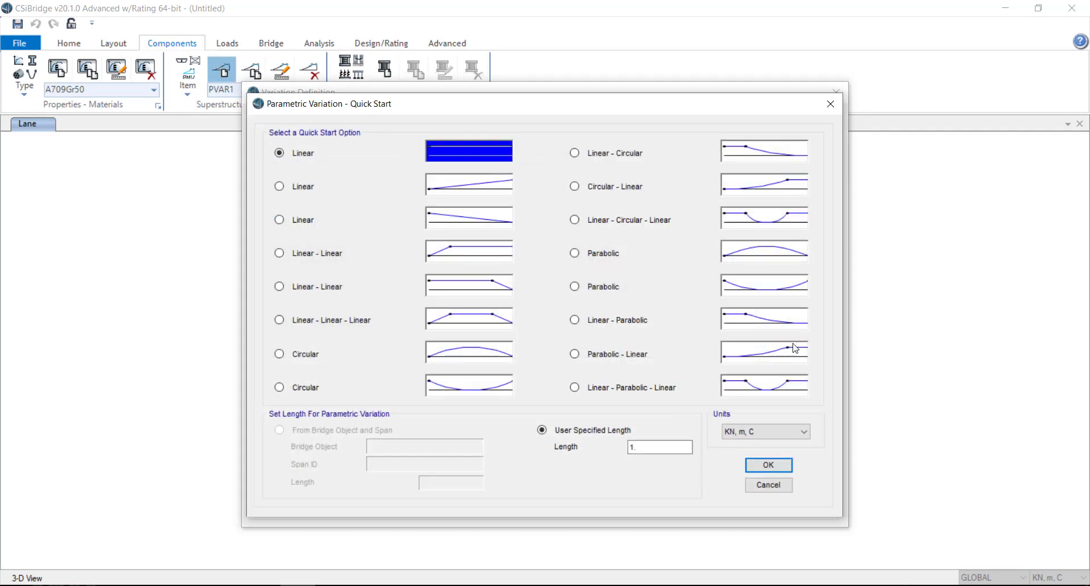
{"action": "left_click", "coordinate": [785, 320]}
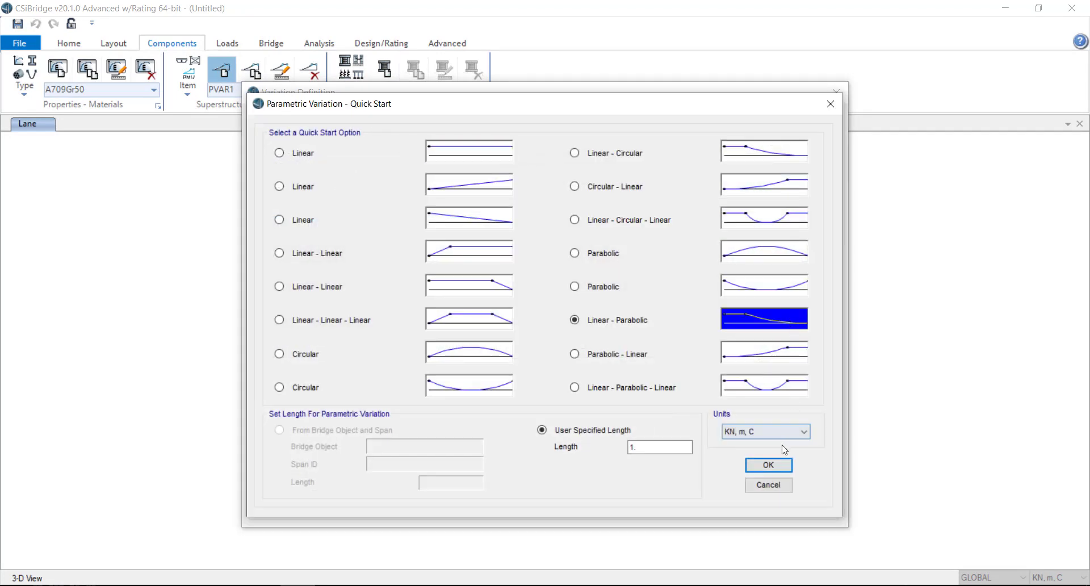
{"action": "left_click", "coordinate": [769, 465]}
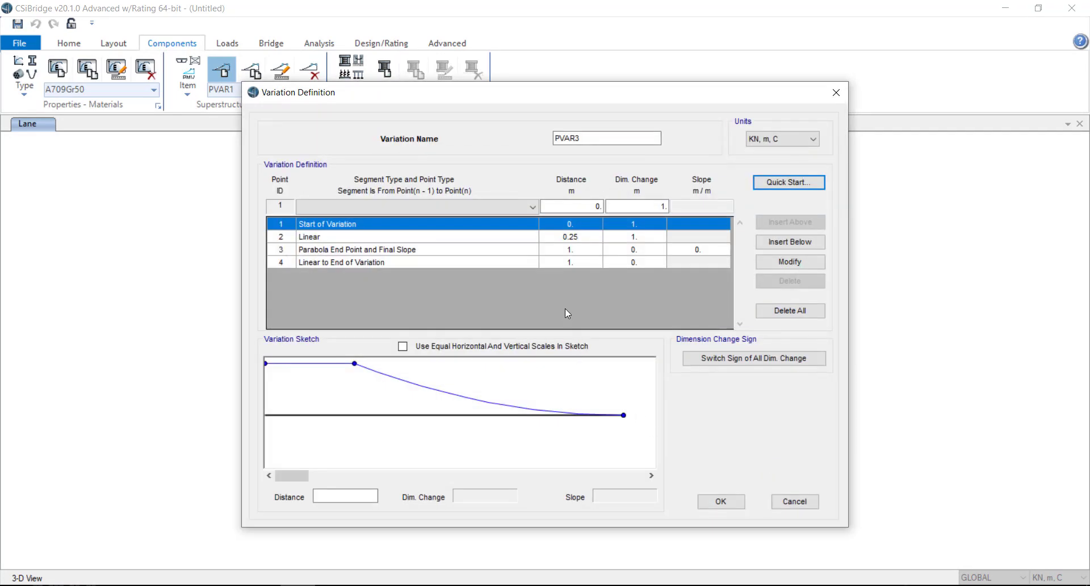
Set the dimension change at the start of the third variation to 2 m.
{"action": "left_click", "coordinate": [569, 240]}
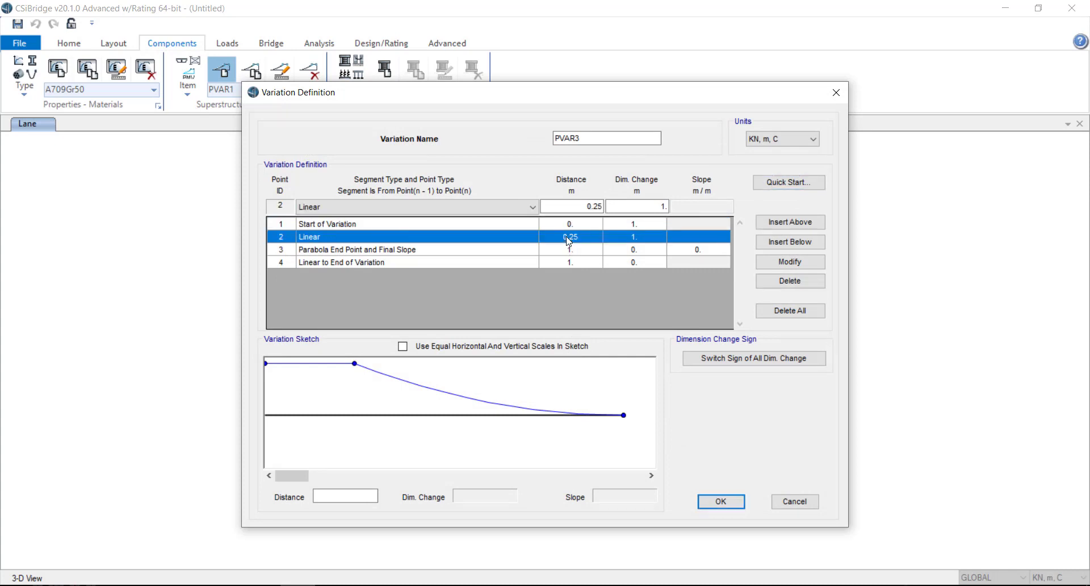
{"action": "left_click", "coordinate": [591, 206]}
{"action": "double_click", "coordinate": [592, 206]}
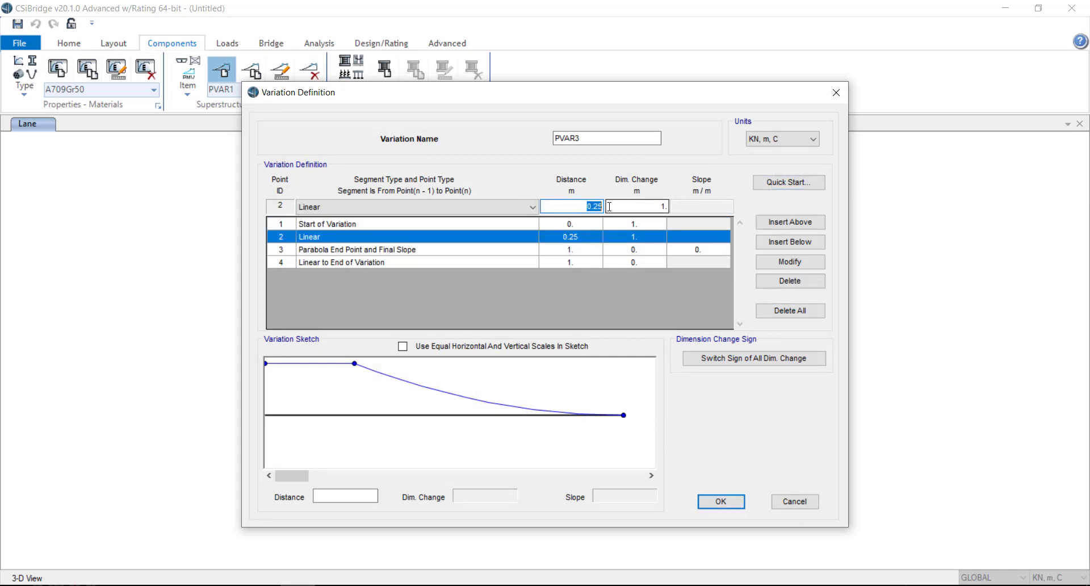
{"action": "left_click", "coordinate": [603, 225]}
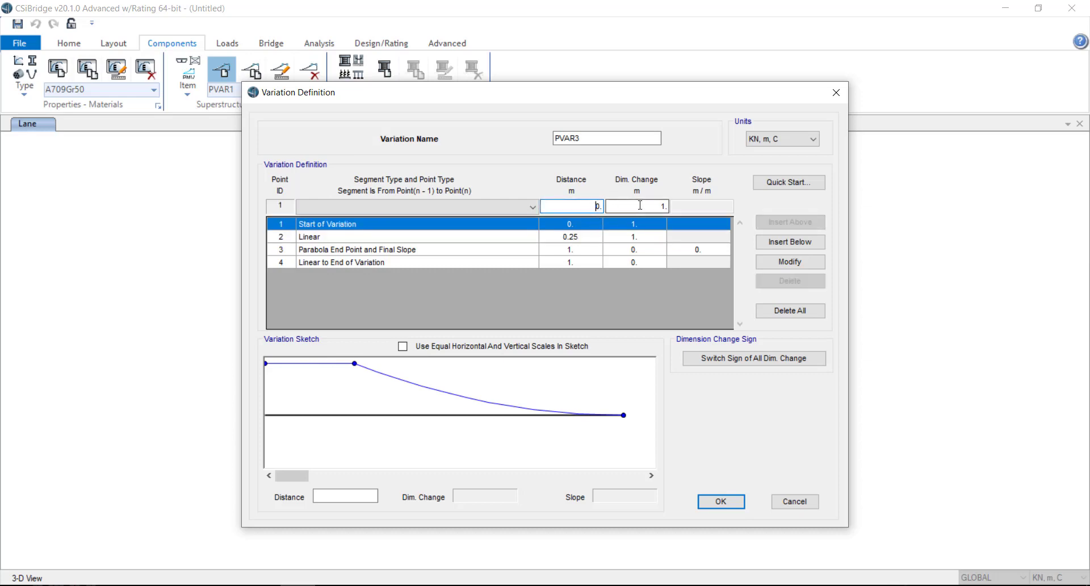
{"action": "double_click", "coordinate": [666, 207]}
{"action": "left_click", "coordinate": [780, 264]}
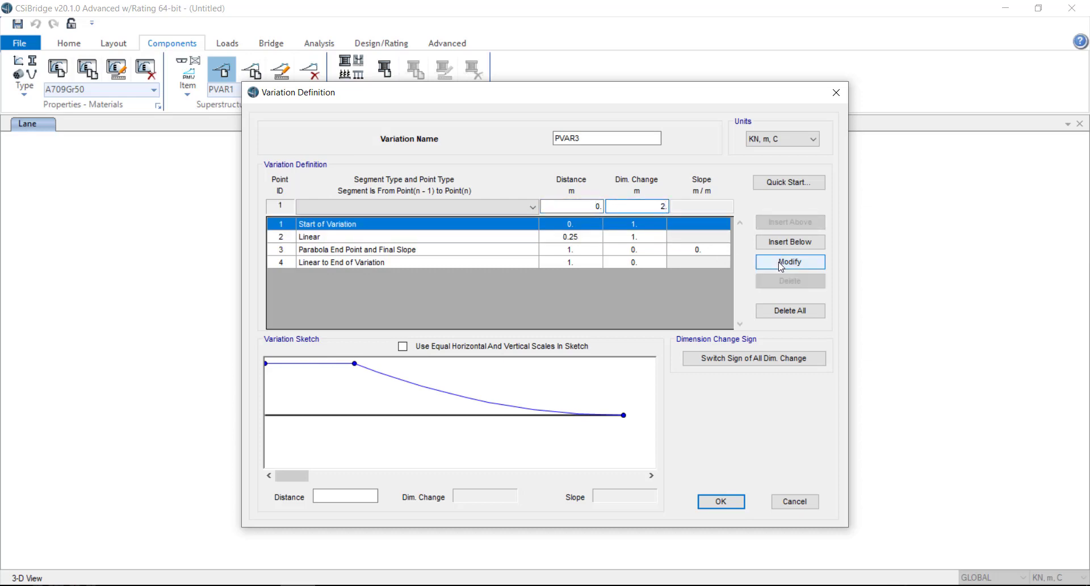
{"action": "left_click", "coordinate": [782, 265]}
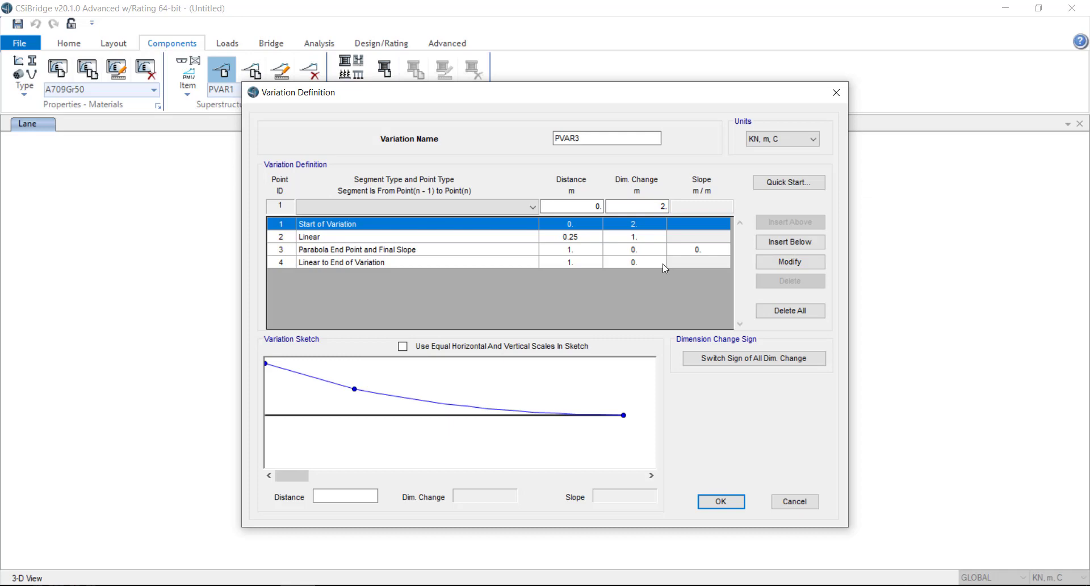
Set the third variation's Linear to End of Variation point to distance 40 m.
{"action": "left_click", "coordinate": [588, 239]}
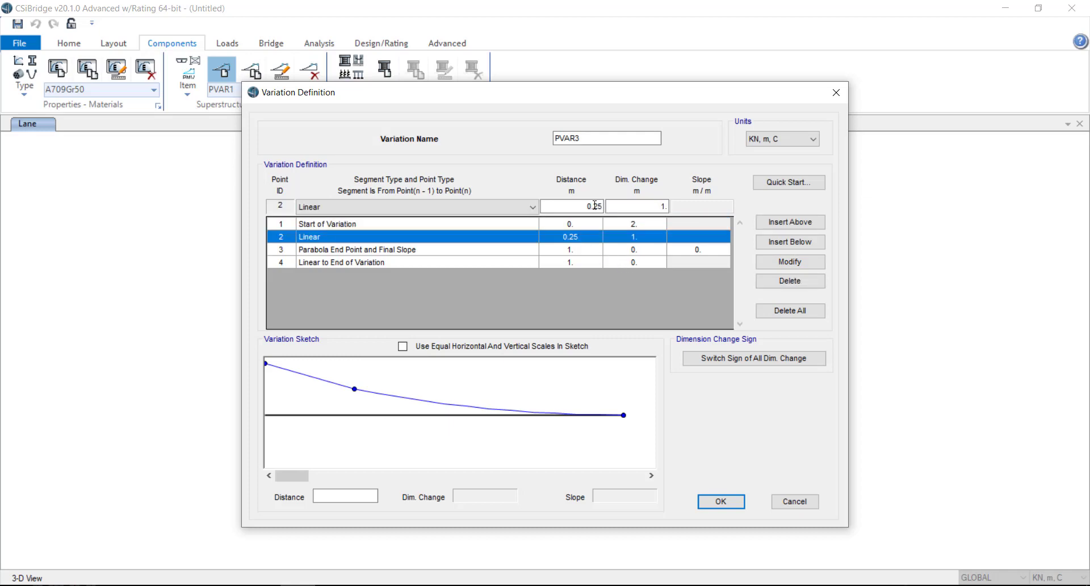
{"action": "left_click", "coordinate": [595, 263]}
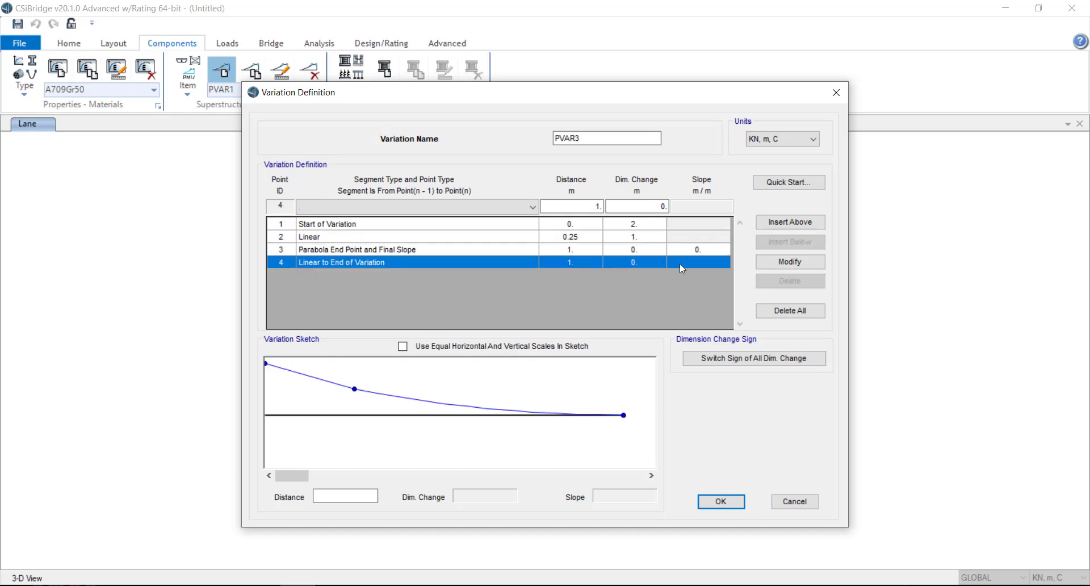
{"action": "double_click", "coordinate": [597, 206]}
{"action": "type", "text": "40"}
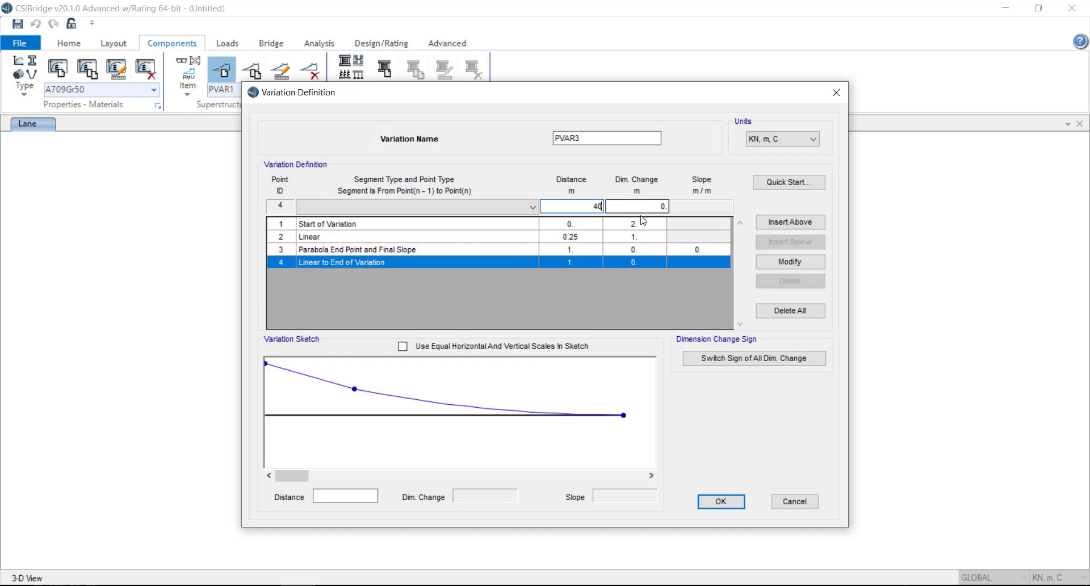
{"action": "left_click", "coordinate": [789, 262]}
Set the third variation's parabola end point to distance 40 m.
{"action": "left_click", "coordinate": [614, 248]}
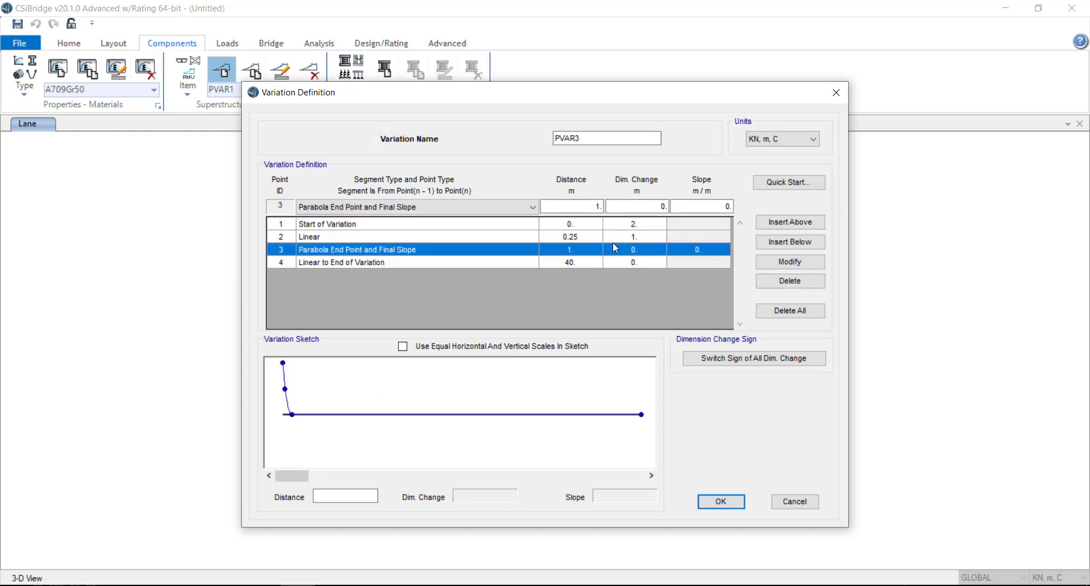
{"action": "double_click", "coordinate": [591, 208]}
{"action": "type", "text": "4"}
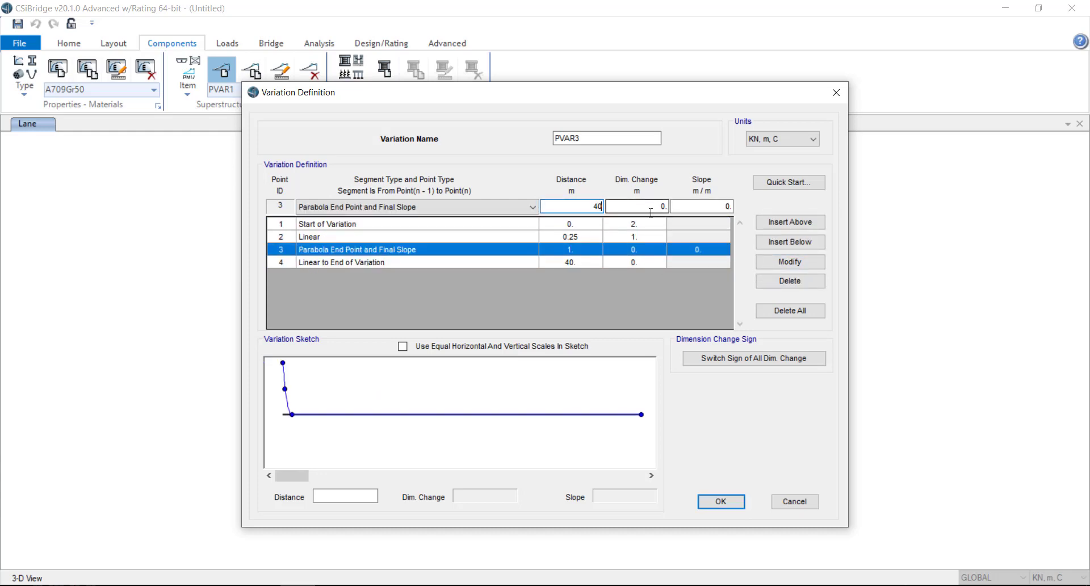
{"action": "type", "text": "0"}
{"action": "left_click", "coordinate": [790, 261]}
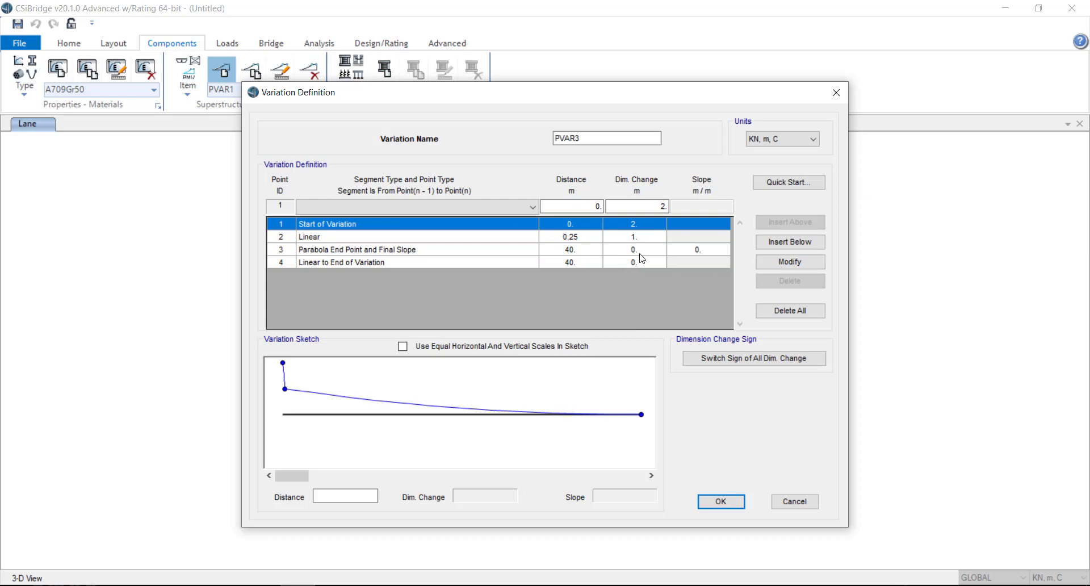
Try to set the start point of the third variation to distance 2 m.
{"action": "double_click", "coordinate": [594, 207]}
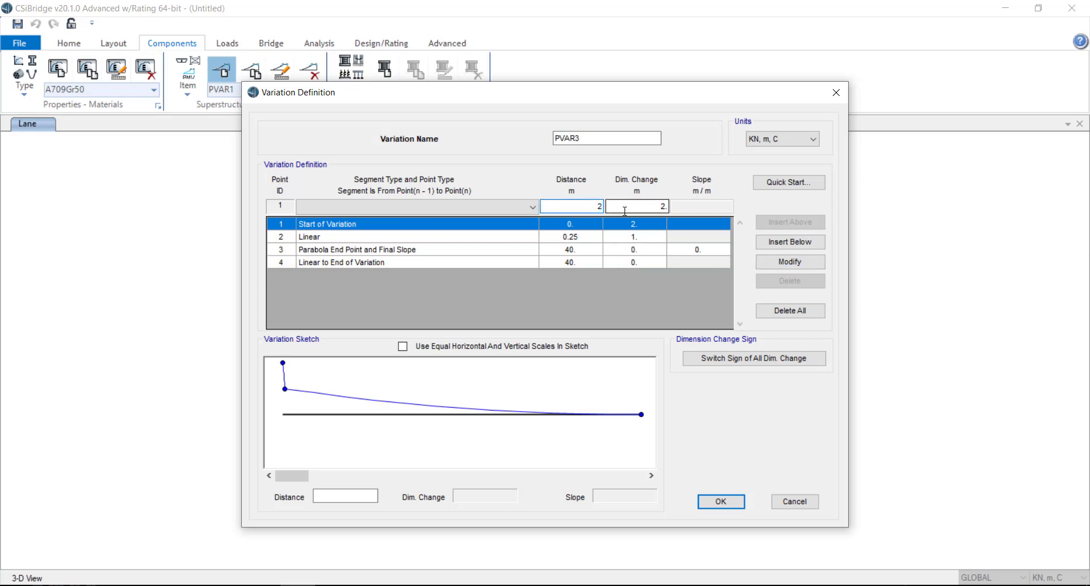
{"action": "left_click", "coordinate": [789, 261]}
{"action": "key", "text": "Return"}
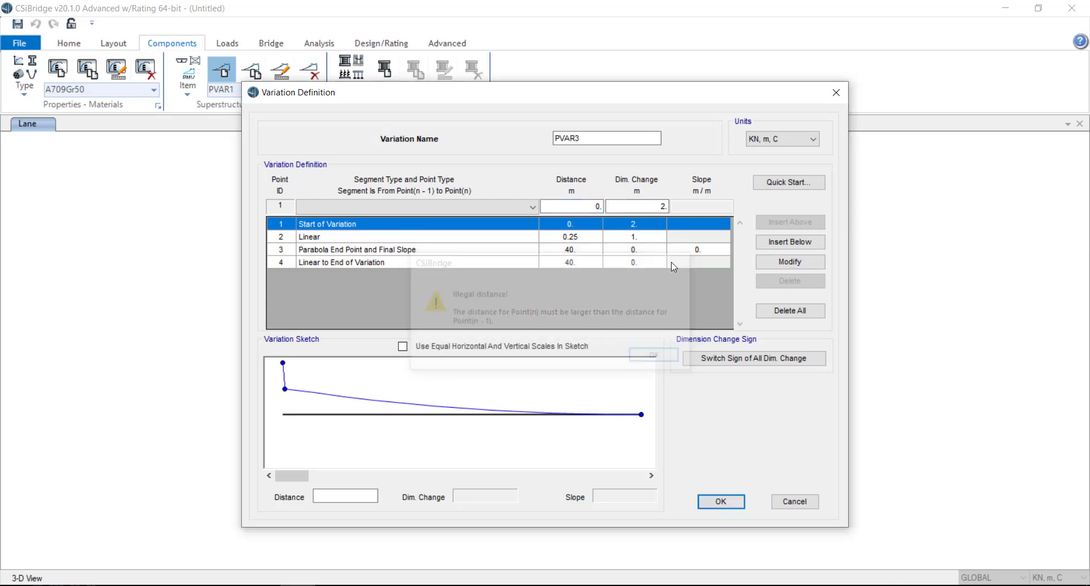
Set the third variation's linear point to distance 2 m and dimension change 2 m, and save the variation.
{"action": "left_click", "coordinate": [574, 236]}
{"action": "double_click", "coordinate": [594, 206]}
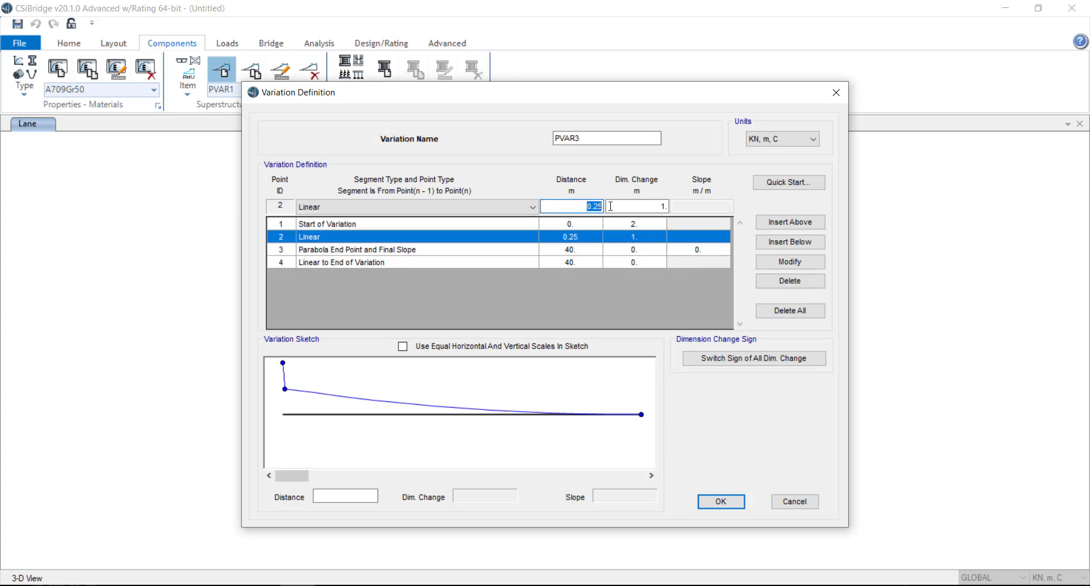
{"action": "type", "text": "2"}
{"action": "double_click", "coordinate": [662, 206]}
{"action": "type", "text": "2"}
{"action": "left_click", "coordinate": [784, 263]}
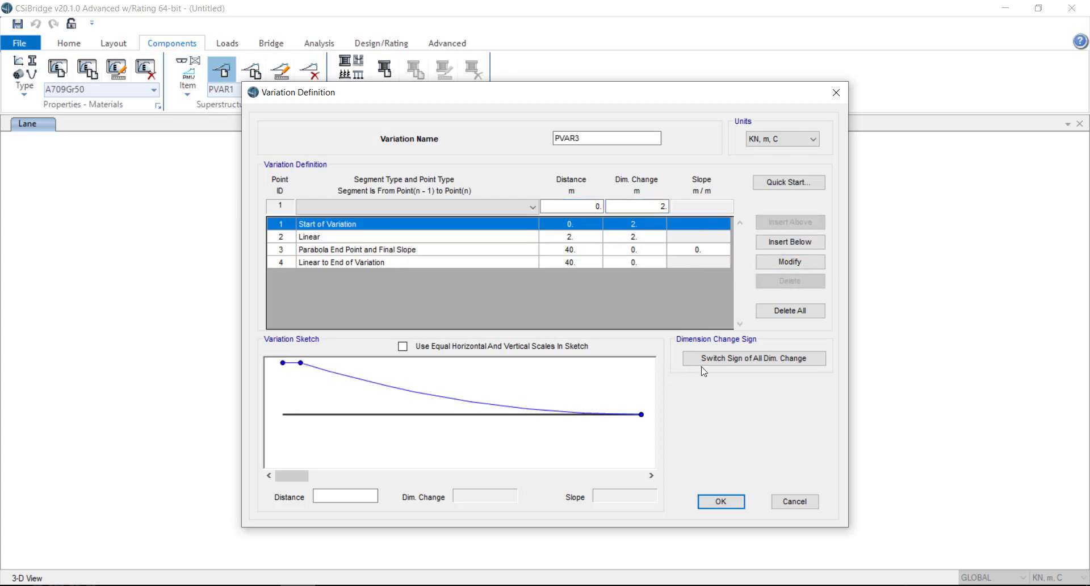
{"action": "left_click", "coordinate": [731, 502]}
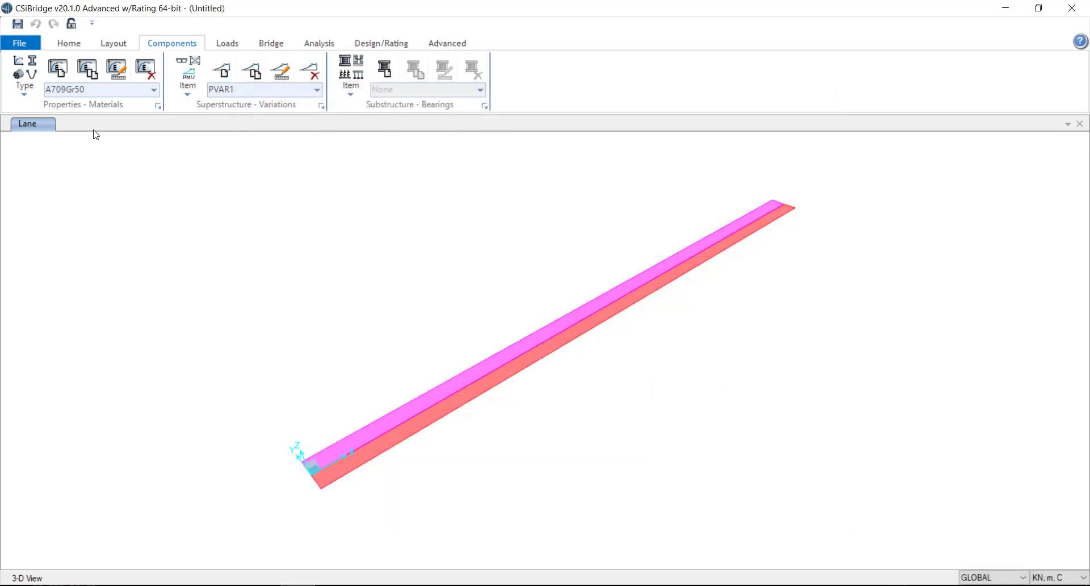
Create a new bridge object of the General Bridge type.
{"action": "left_click", "coordinate": [272, 44]}
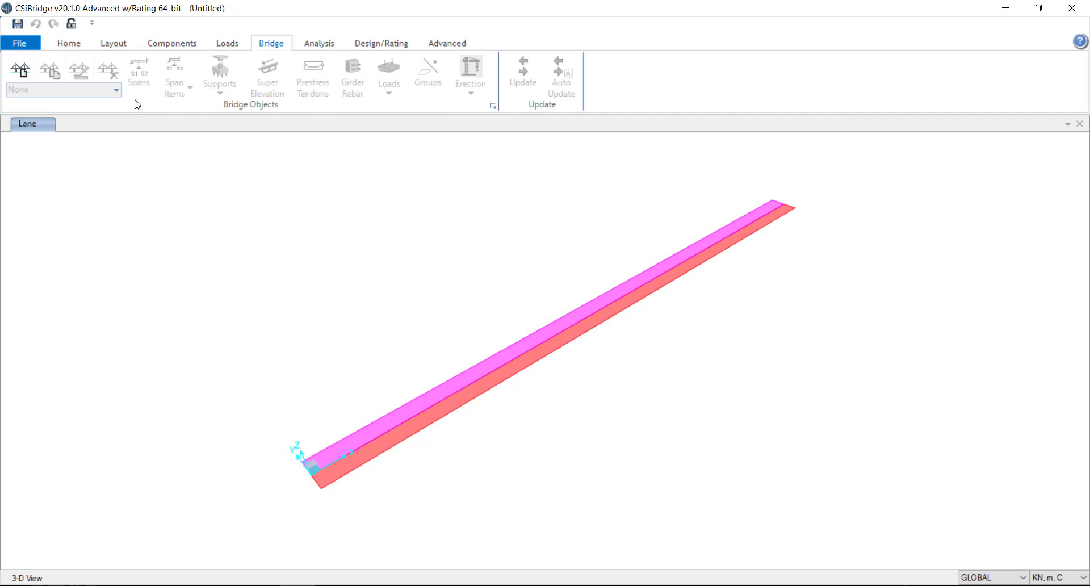
{"action": "left_click", "coordinate": [29, 73]}
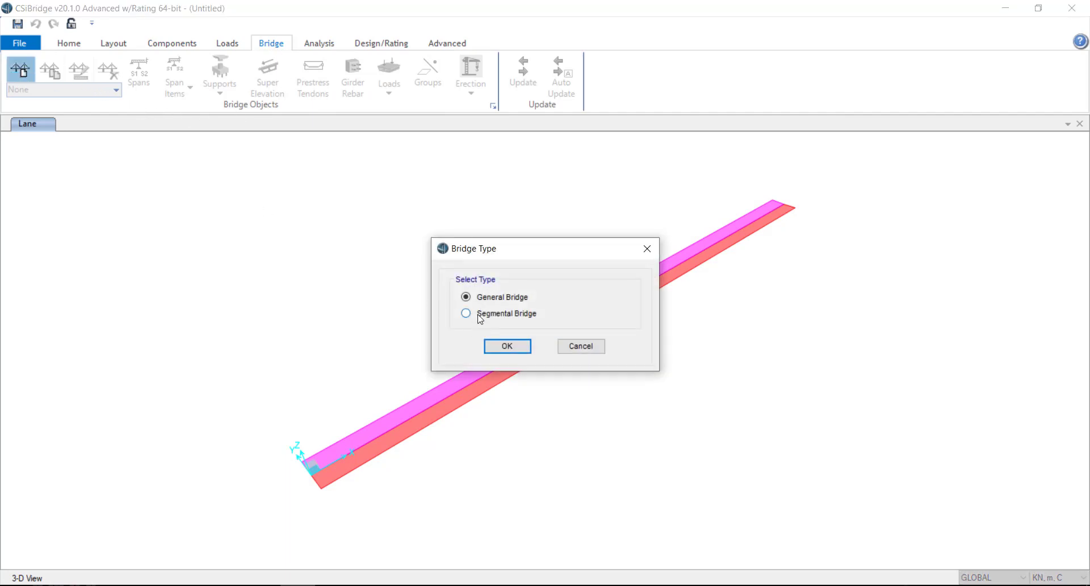
{"action": "left_click", "coordinate": [505, 349]}
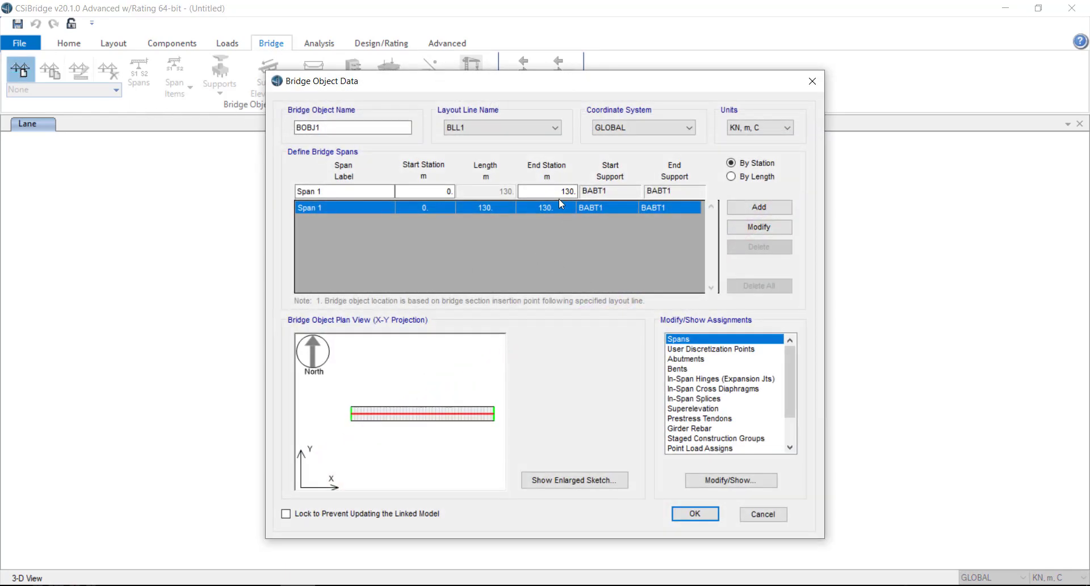
Define the bridge spans by length and set Span 1 to 40 m long.
{"action": "left_click", "coordinate": [565, 193]}
{"action": "type", "text": "40"}
{"action": "left_click", "coordinate": [738, 177]}
{"action": "left_click", "coordinate": [500, 192]}
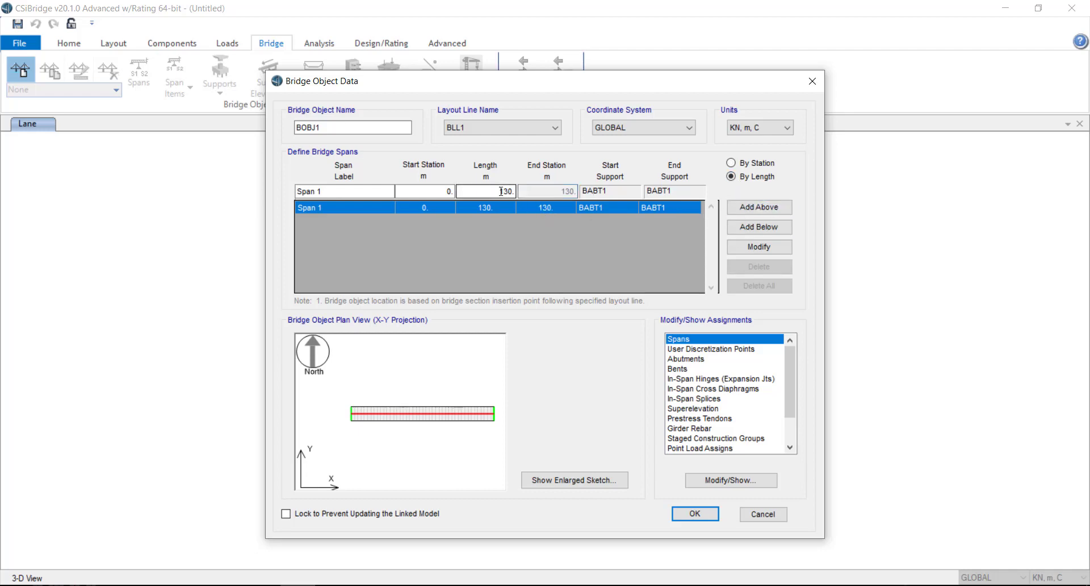
{"action": "type", "text": "40"}
{"action": "left_click", "coordinate": [748, 246]}
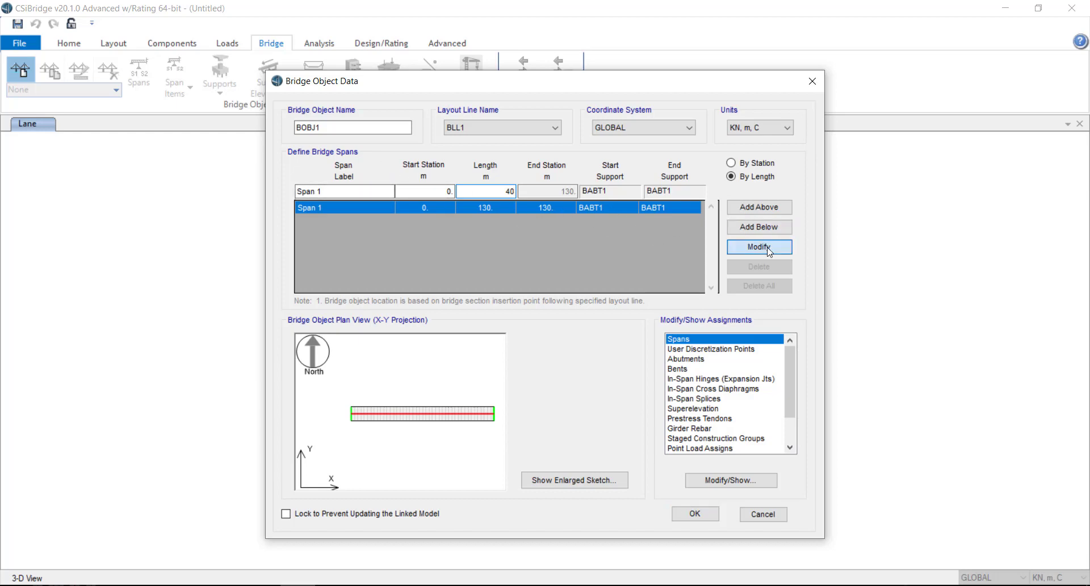
Add a 50 m long Span 2 below Span 1.
{"action": "left_click", "coordinate": [332, 189]}
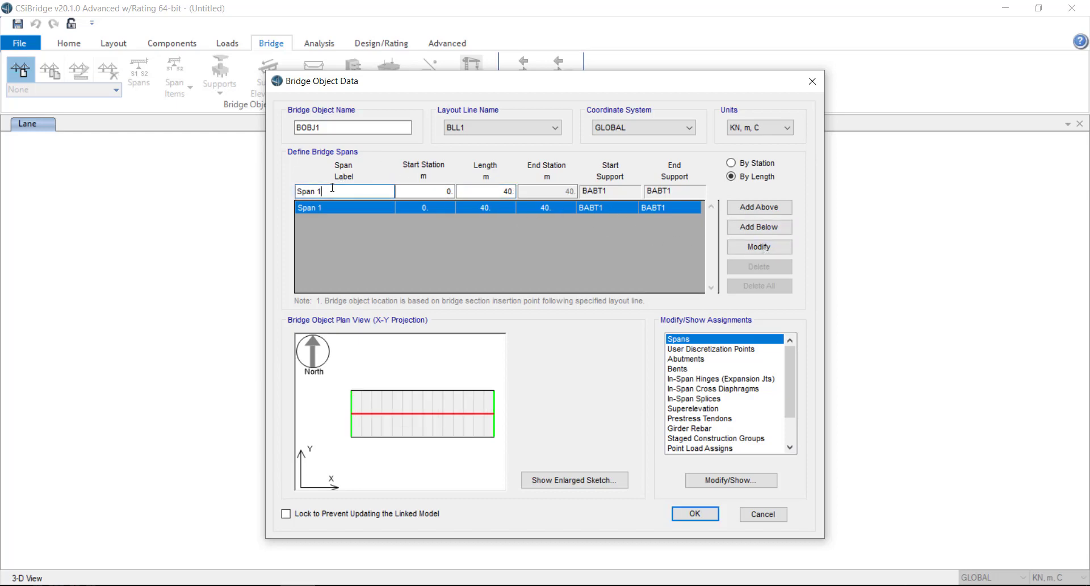
{"action": "type", "text": "2"}
{"action": "key", "text": "Tab"}
{"action": "key", "text": "Tab"}
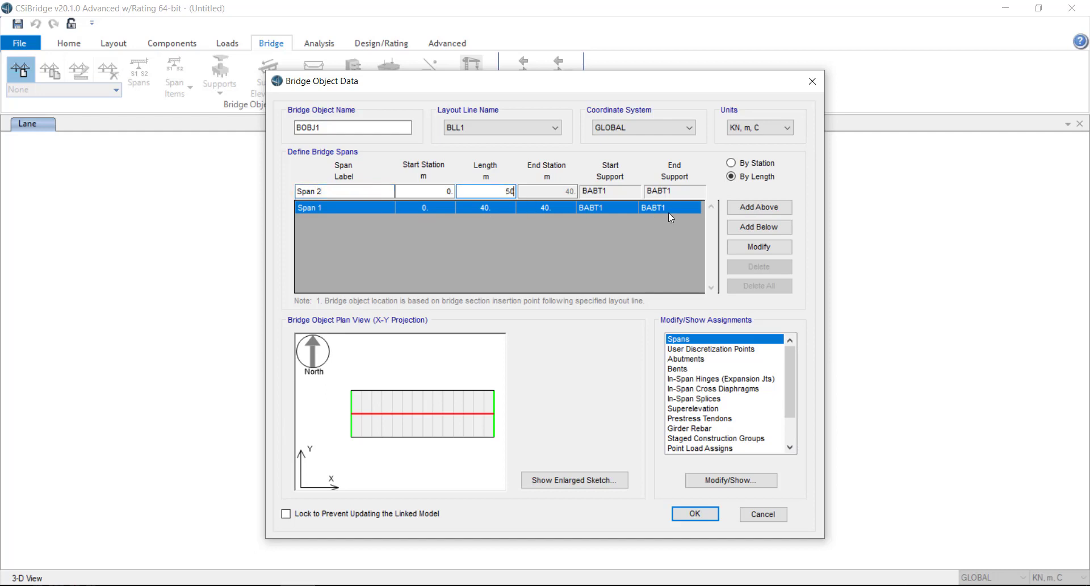
{"action": "left_click", "coordinate": [774, 224]}
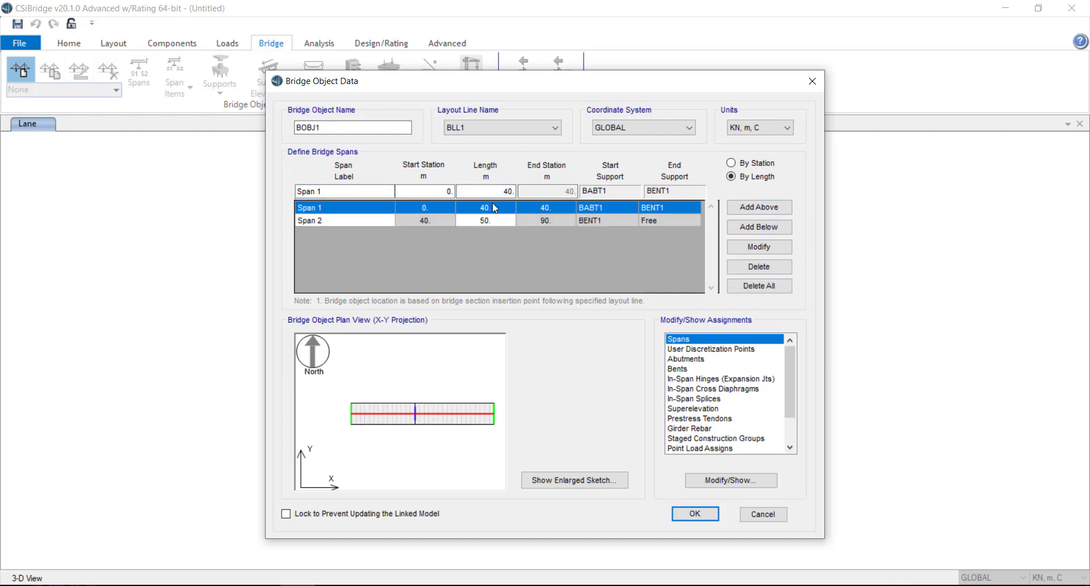
Add a 40 m long Span 3 below Span 2.
{"action": "double_click", "coordinate": [504, 191]}
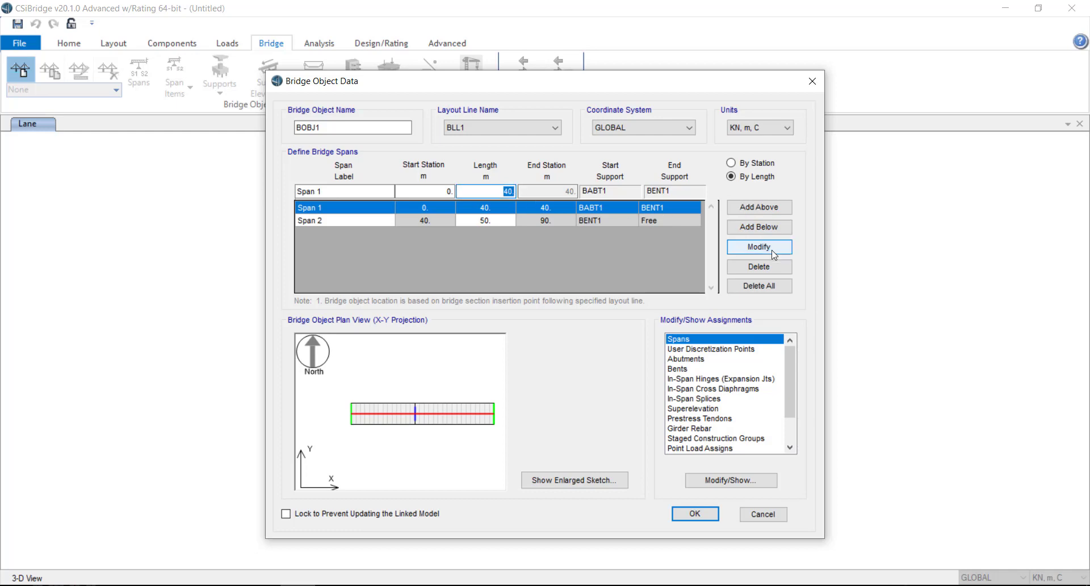
{"action": "left_click", "coordinate": [759, 227]}
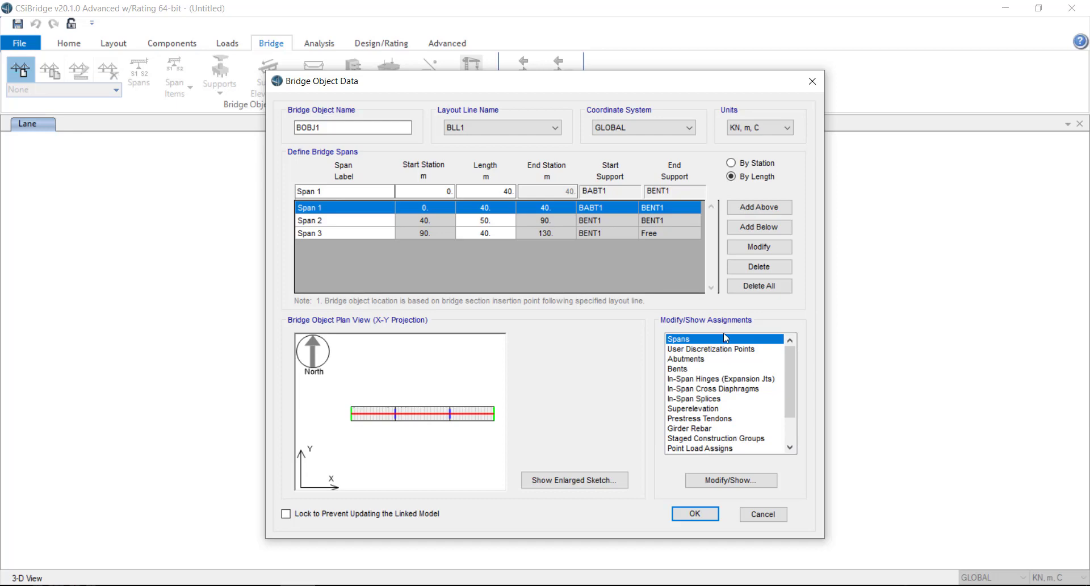
In the span assignments, vary Span 1's total depth with PVAR1.
{"action": "double_click", "coordinate": [725, 339]}
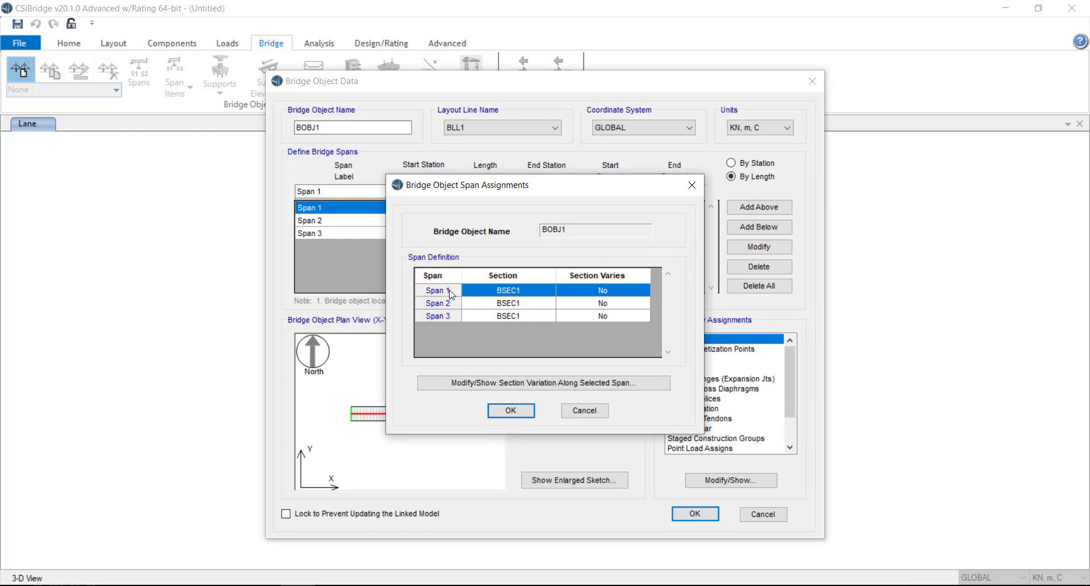
{"action": "left_click", "coordinate": [487, 383]}
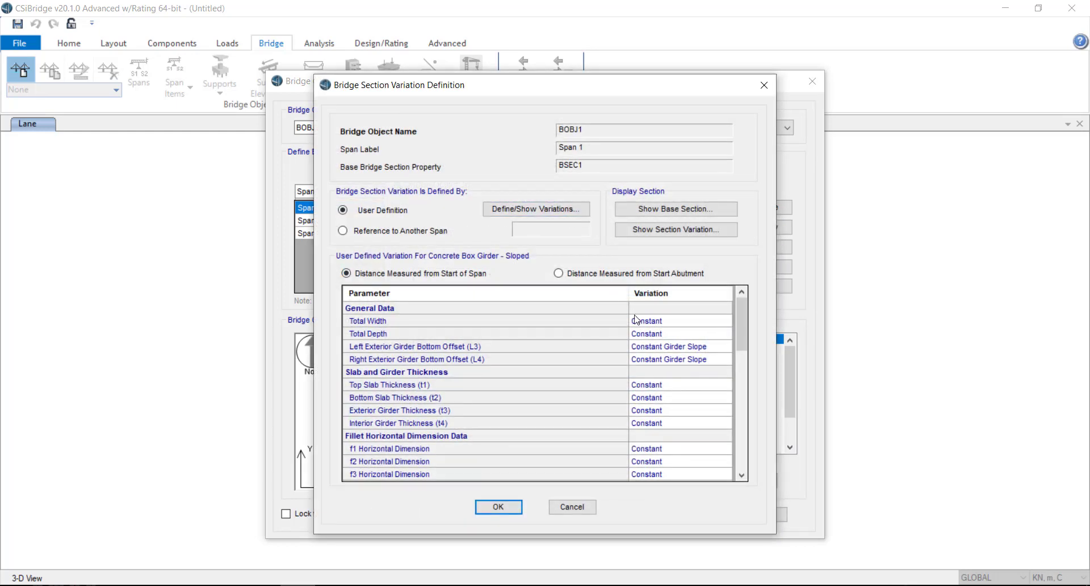
{"action": "left_click", "coordinate": [664, 334]}
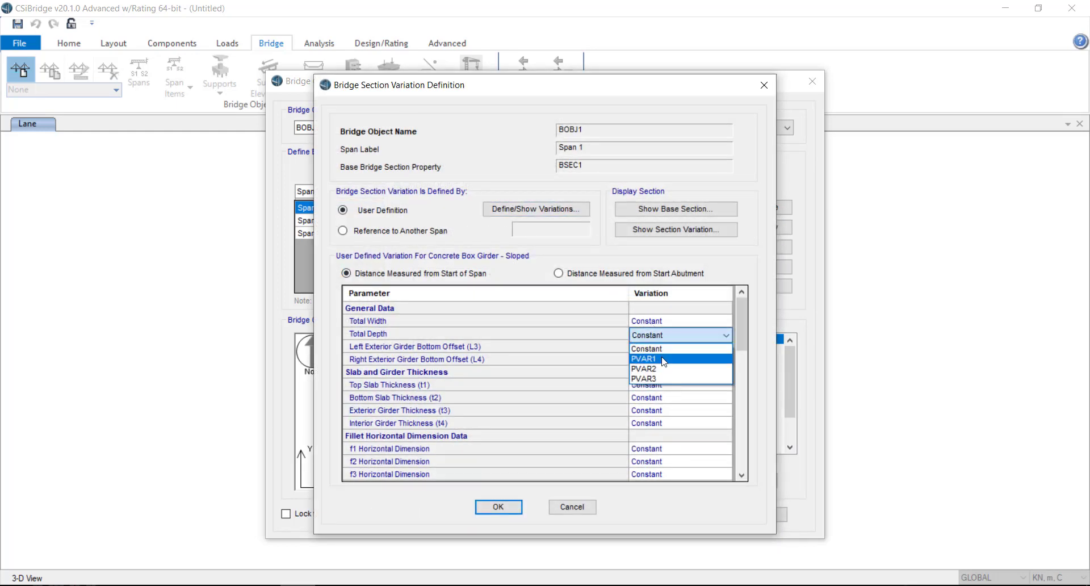
{"action": "left_click", "coordinate": [664, 358]}
{"action": "left_click", "coordinate": [514, 509]}
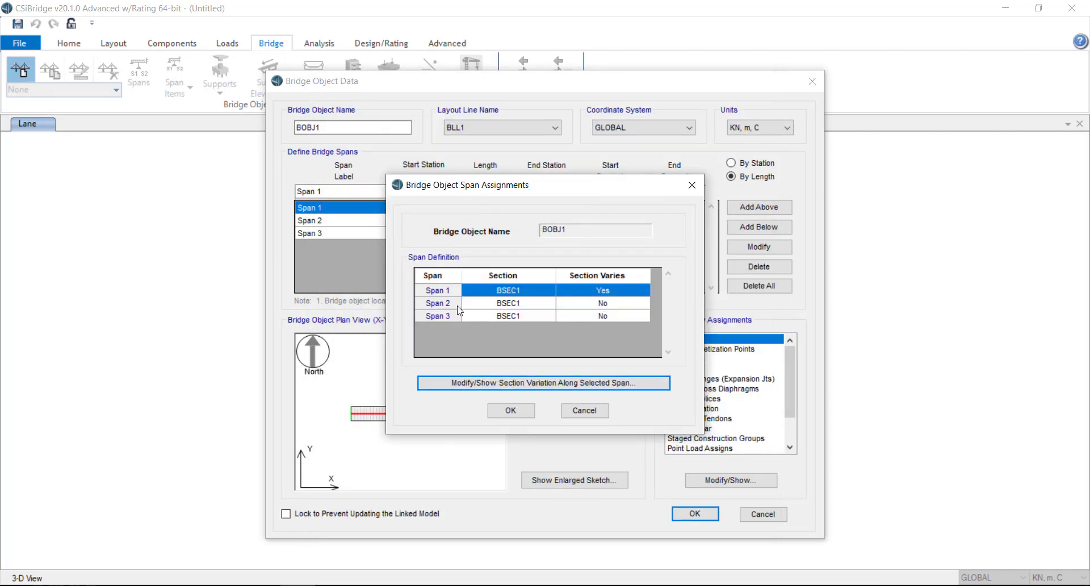
Assign variation PVAR2 to the total depth of Span 2.
{"action": "left_click", "coordinate": [457, 303]}
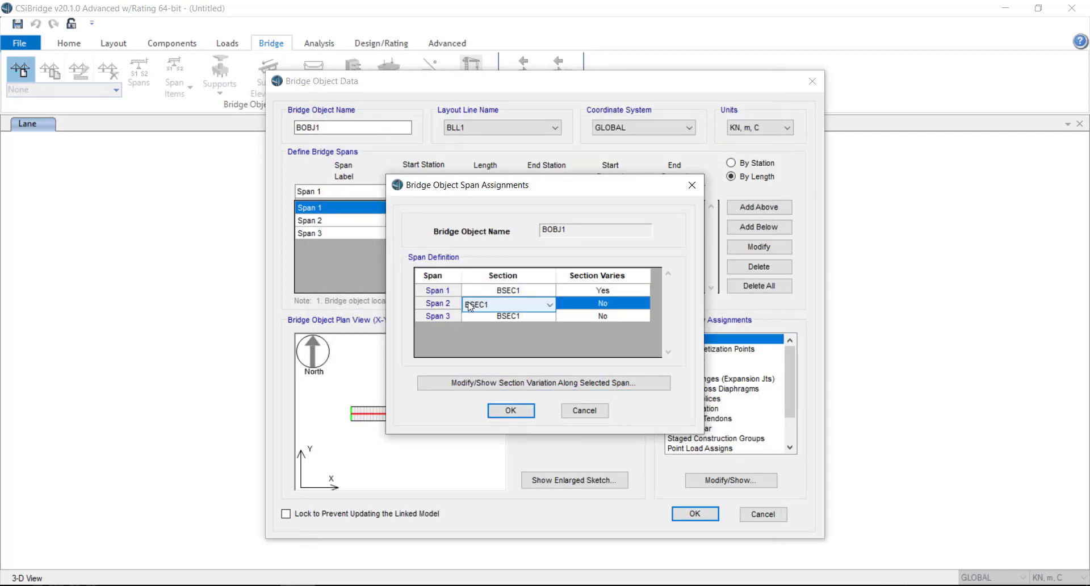
{"action": "left_click", "coordinate": [513, 383]}
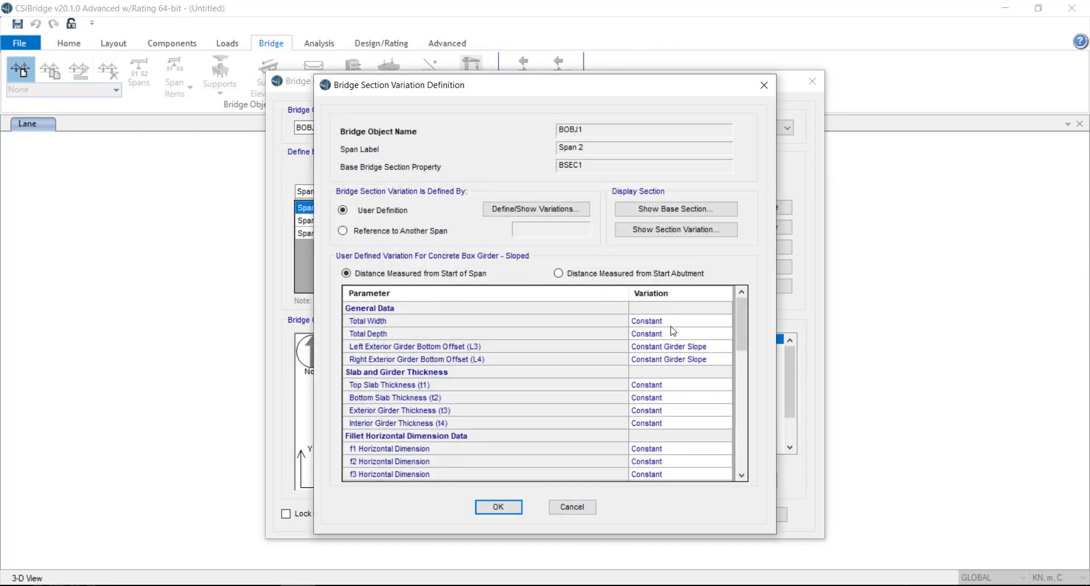
{"action": "left_click", "coordinate": [671, 334]}
{"action": "left_click", "coordinate": [671, 334]}
{"action": "left_click", "coordinate": [672, 368]}
{"action": "left_click", "coordinate": [499, 508]}
Assign variation PVAR3 to the total depth of Span 3 and save the span assignments and bridge object.
{"action": "left_click", "coordinate": [451, 316]}
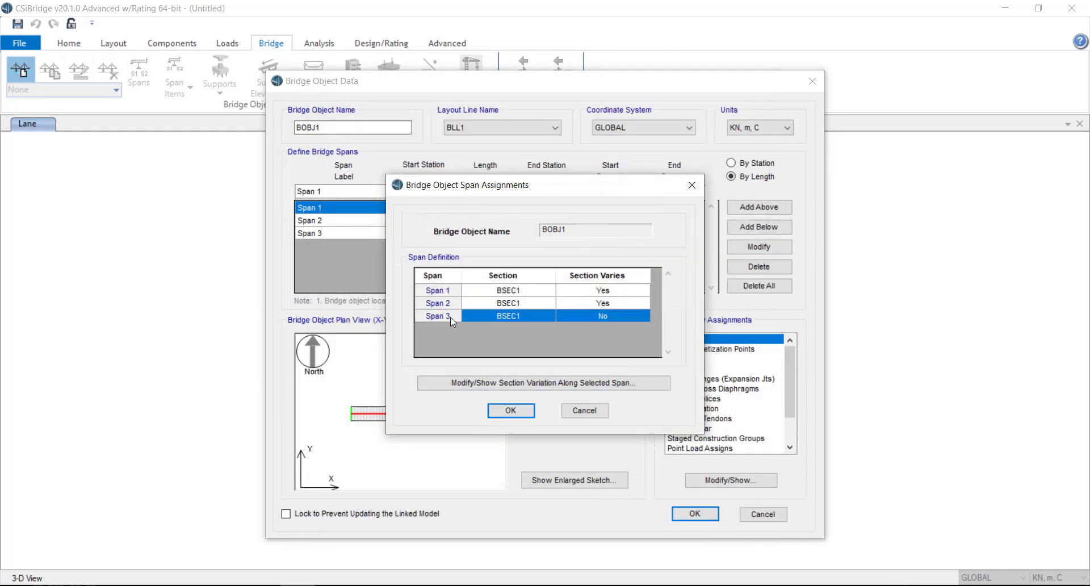
{"action": "left_click", "coordinate": [565, 392]}
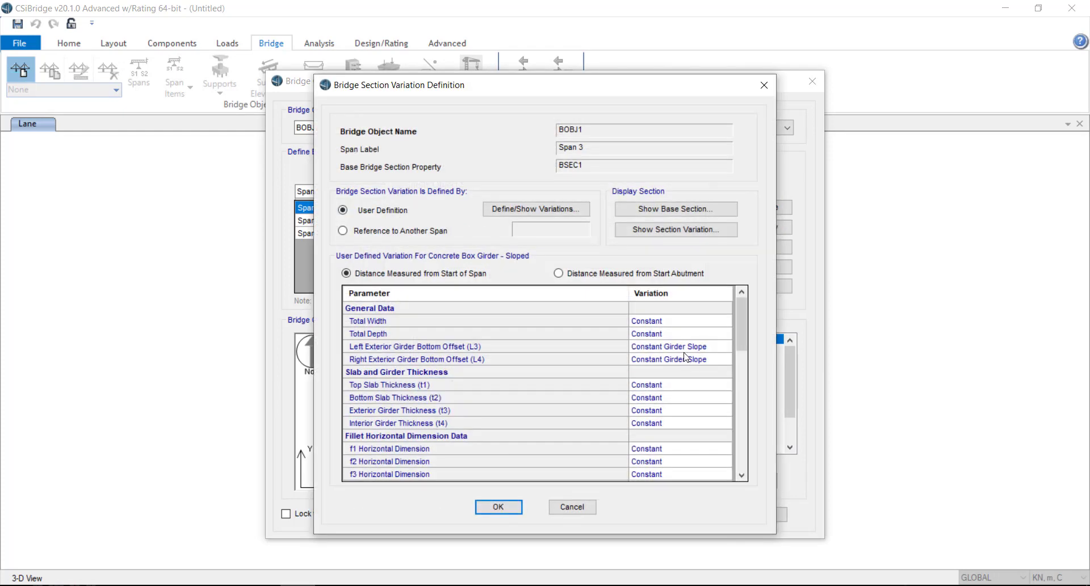
{"action": "left_click", "coordinate": [684, 336]}
{"action": "left_click", "coordinate": [680, 376]}
{"action": "left_click", "coordinate": [515, 501]}
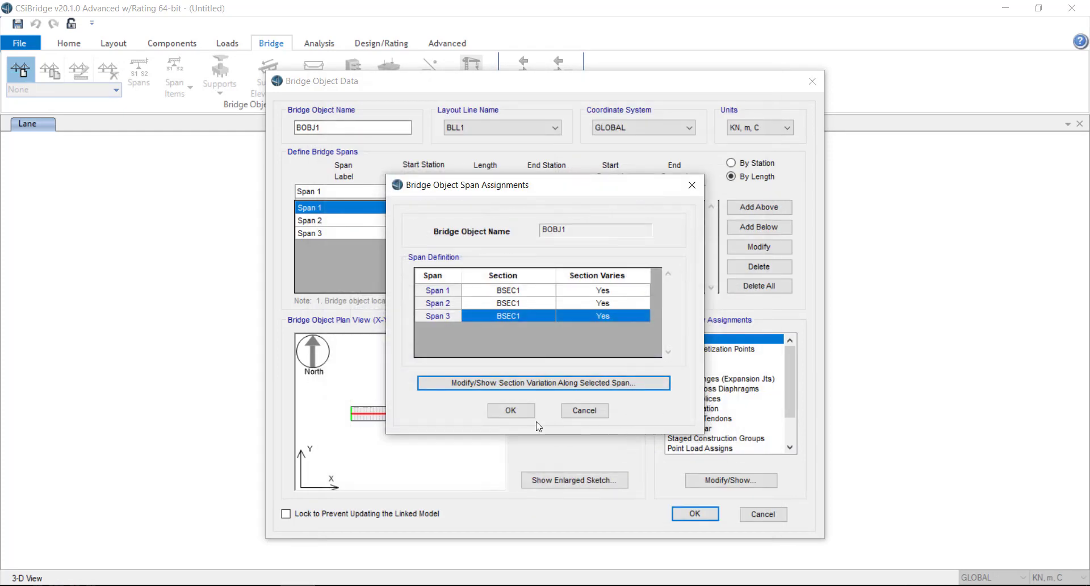
{"action": "left_click", "coordinate": [570, 410]}
{"action": "left_click", "coordinate": [694, 513]}
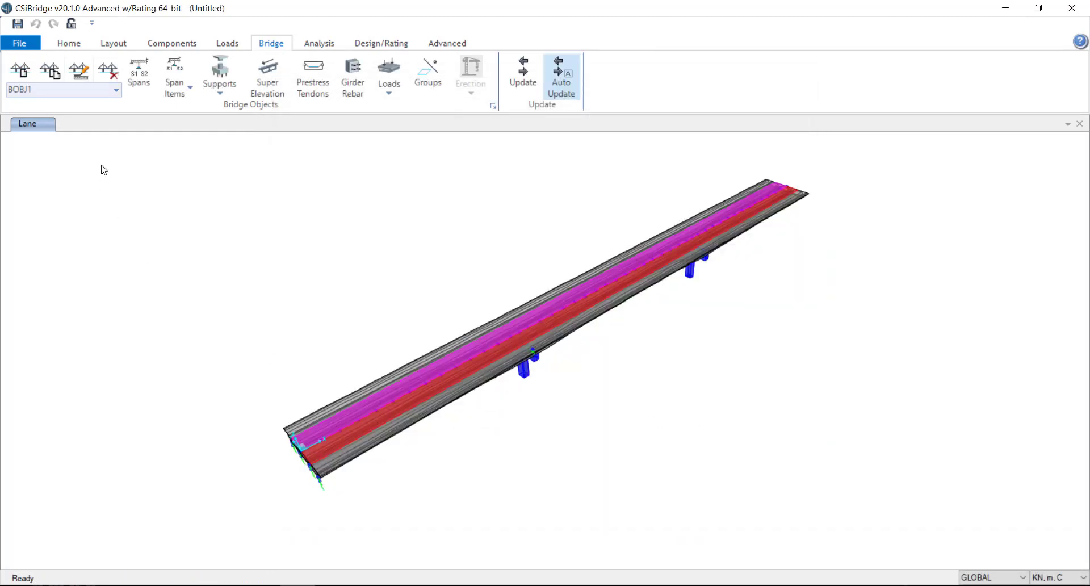
Rotate the 3D view to examine the bridge's variable-depth girder from the side.
{"action": "left_click", "coordinate": [84, 46]}
{"action": "left_click", "coordinate": [96, 92]}
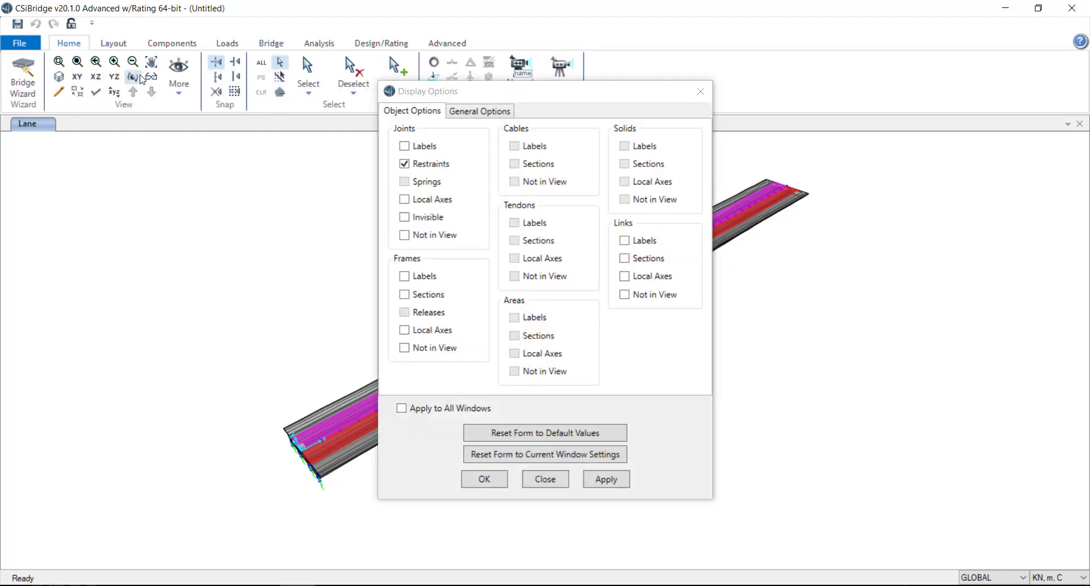
{"action": "left_click", "coordinate": [699, 91]}
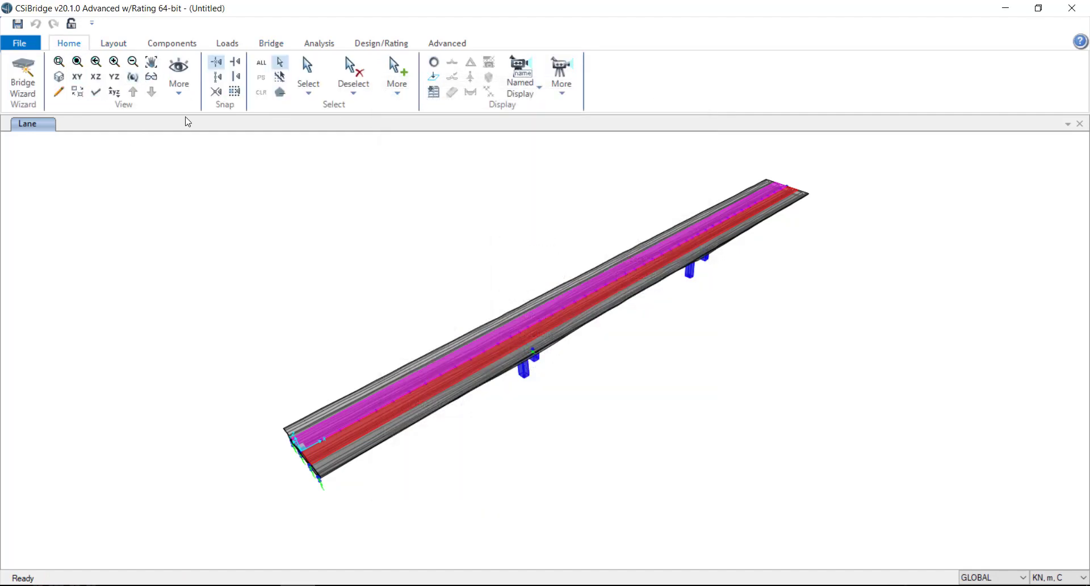
{"action": "left_click", "coordinate": [134, 79]}
{"action": "left_click_drag", "start_coordinate": [209, 311], "coordinate": [217, 243]}
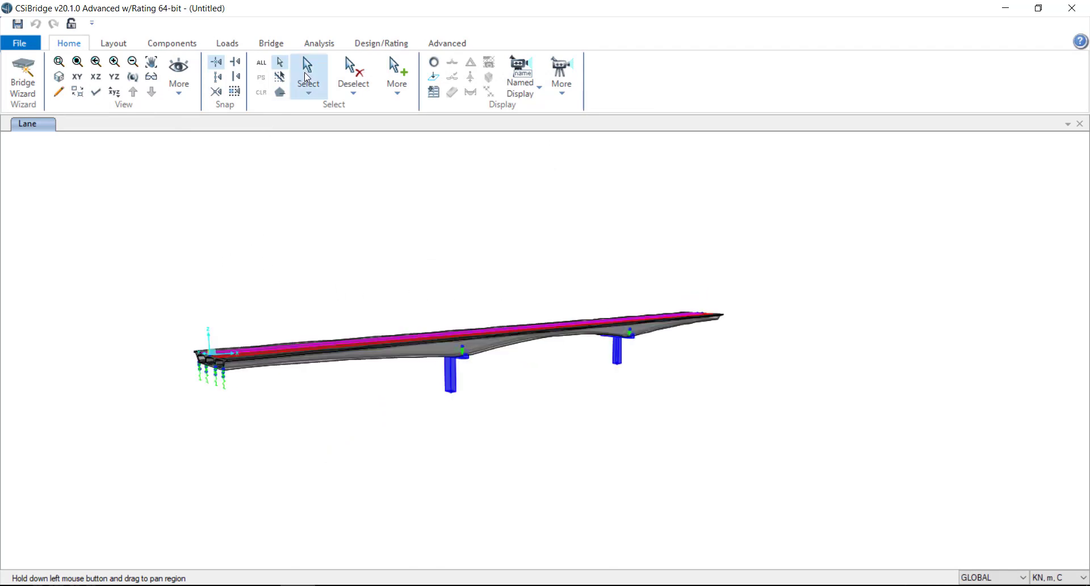
Start a new bridge abutment definition among the substructure components.
{"action": "left_click", "coordinate": [198, 45]}
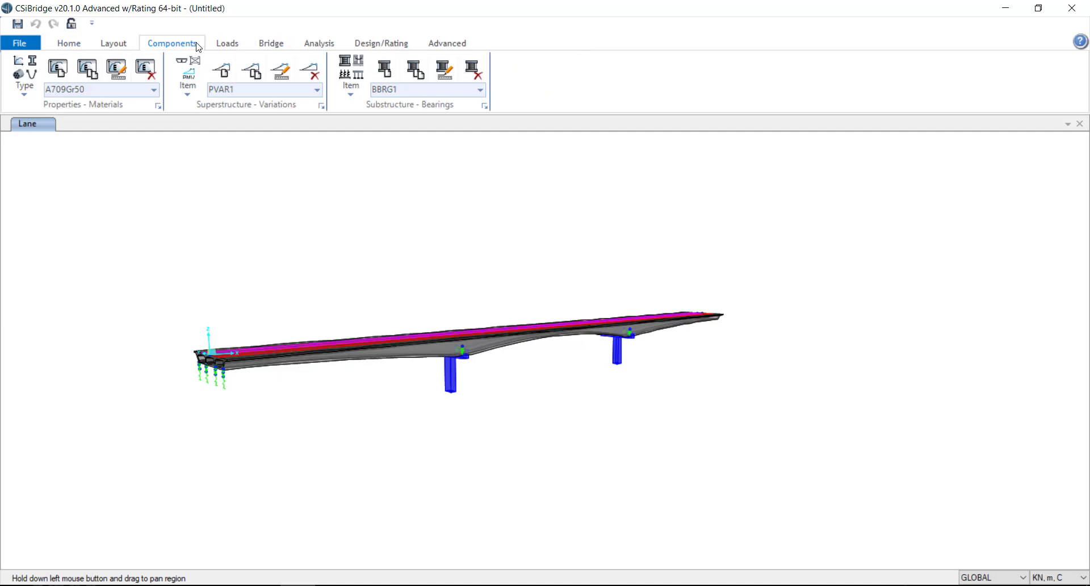
{"action": "left_click", "coordinate": [356, 88]}
{"action": "left_click", "coordinate": [361, 106]}
{"action": "left_click", "coordinate": [355, 97]}
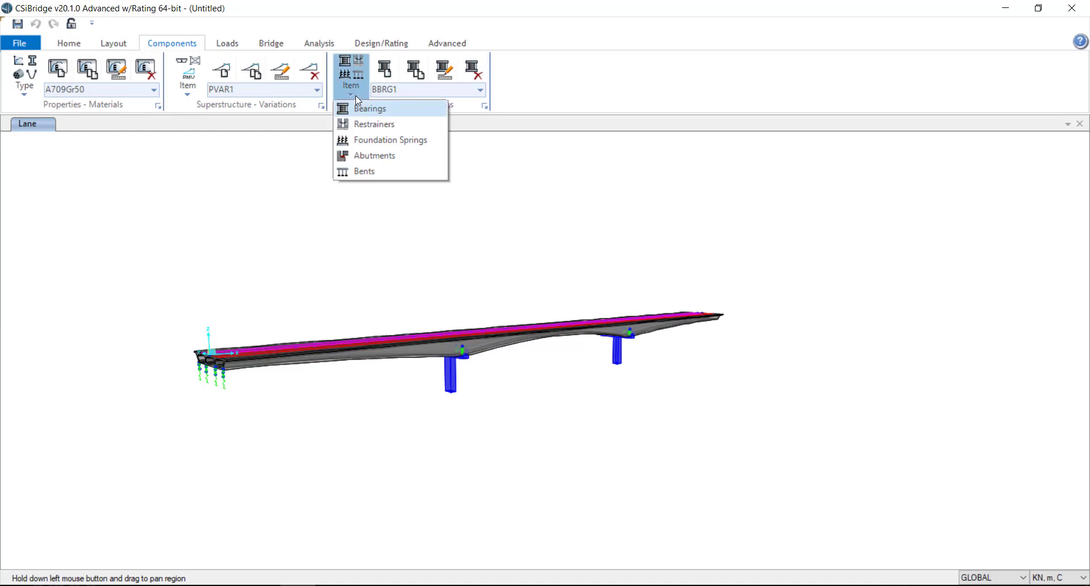
{"action": "left_click", "coordinate": [349, 107]}
{"action": "left_click", "coordinate": [352, 96]}
{"action": "left_click", "coordinate": [356, 157]}
{"action": "left_click", "coordinate": [385, 70]}
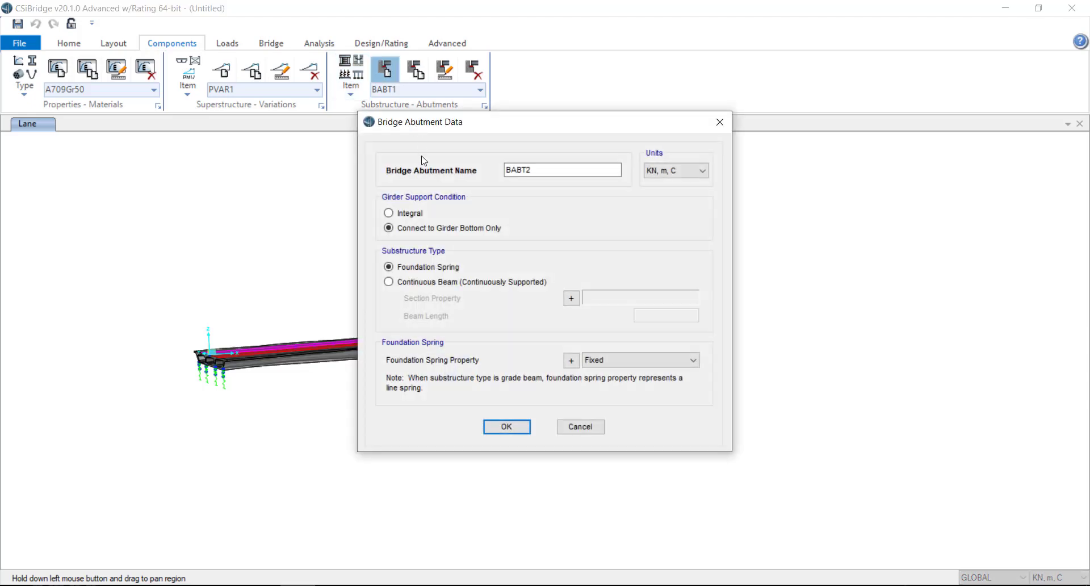
Name the abutment motru and set its substructure type to Continuous Beam (Continuously Supported).
{"action": "left_click", "coordinate": [543, 170]}
{"action": "double_click", "coordinate": [543, 169]}
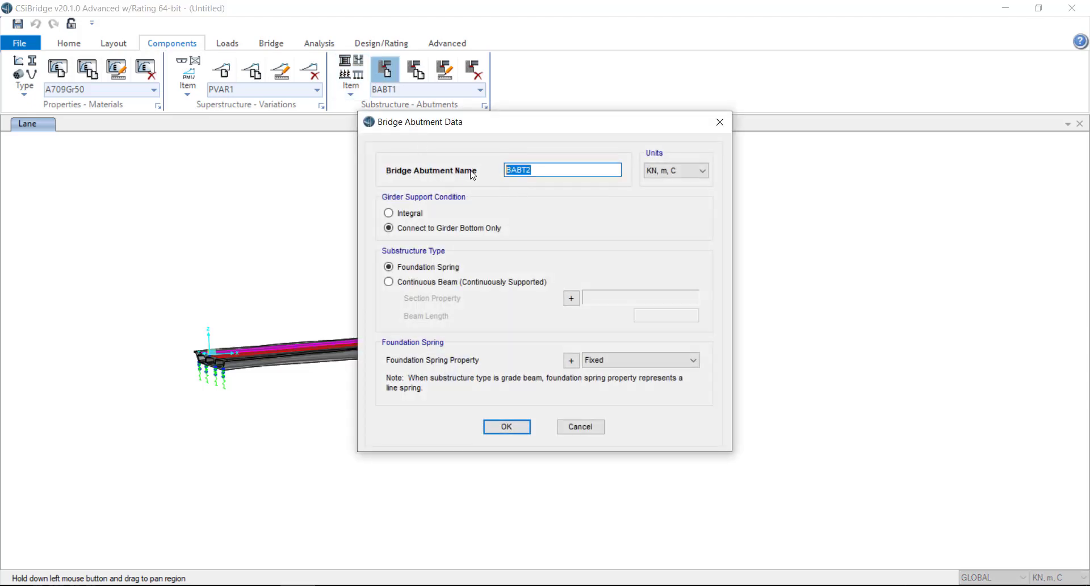
{"action": "type", "text": "motru"}
{"action": "left_click", "coordinate": [504, 282]}
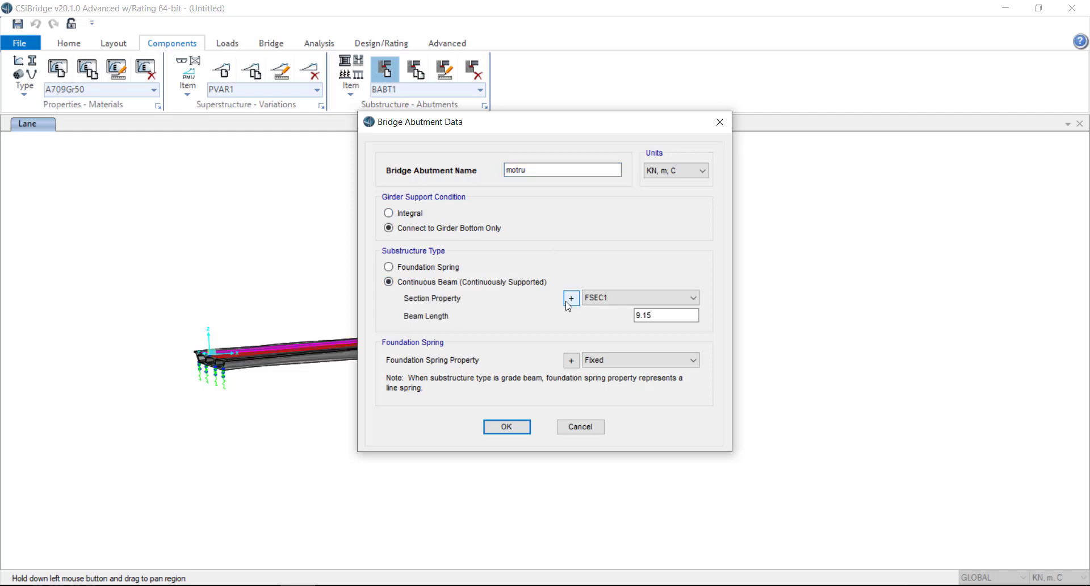
Look up motru1 in the frame properties and start a new rectangular concrete section for the abutment beam.
{"action": "left_click", "coordinate": [571, 298]}
{"action": "type", "text": "motru1"}
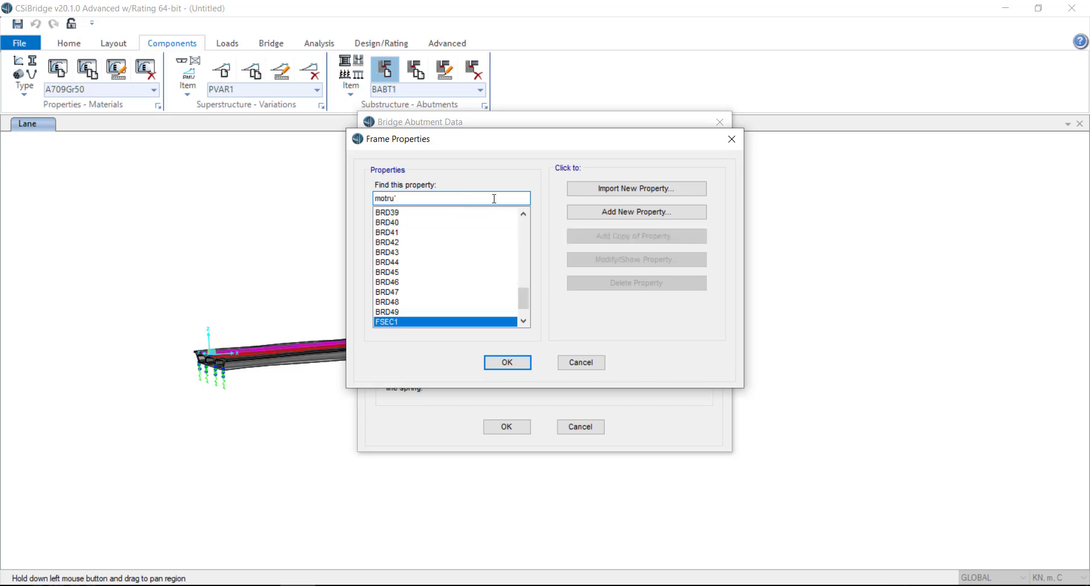
{"action": "left_click", "coordinate": [585, 212]}
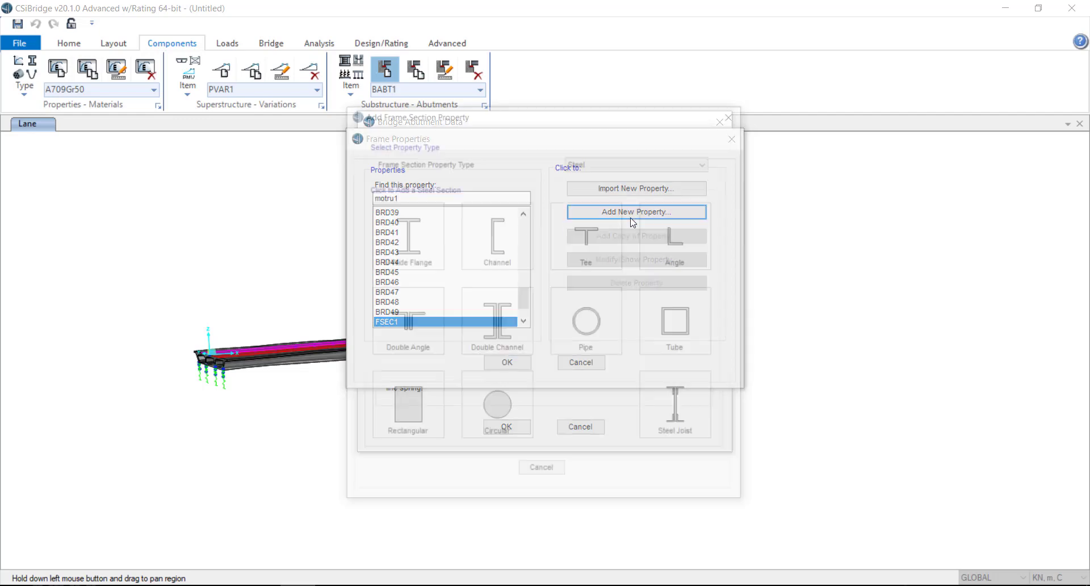
{"action": "left_click", "coordinate": [611, 165]}
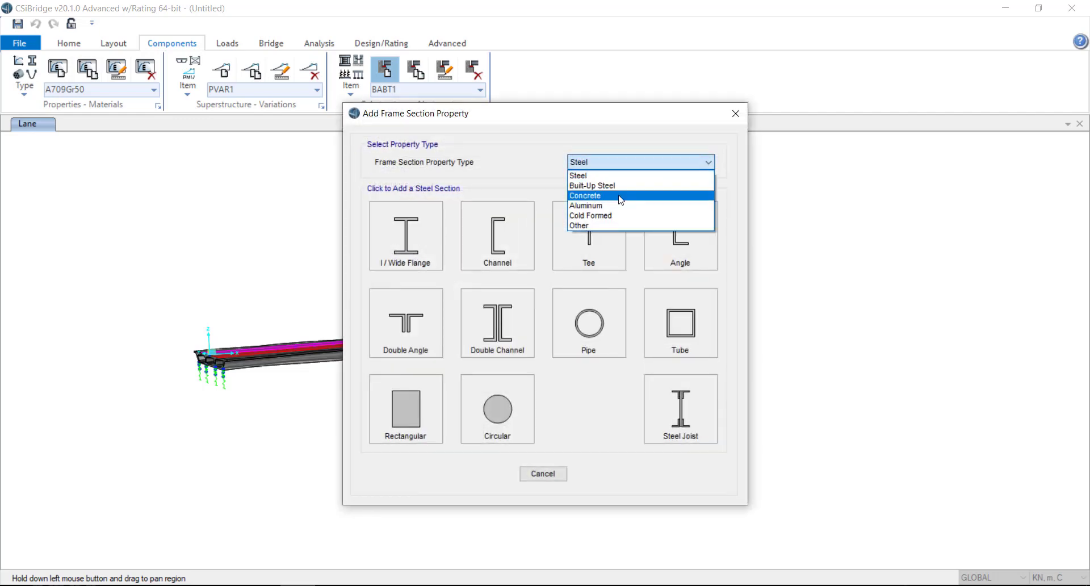
{"action": "left_click", "coordinate": [617, 195]}
{"action": "left_click", "coordinate": [420, 243]}
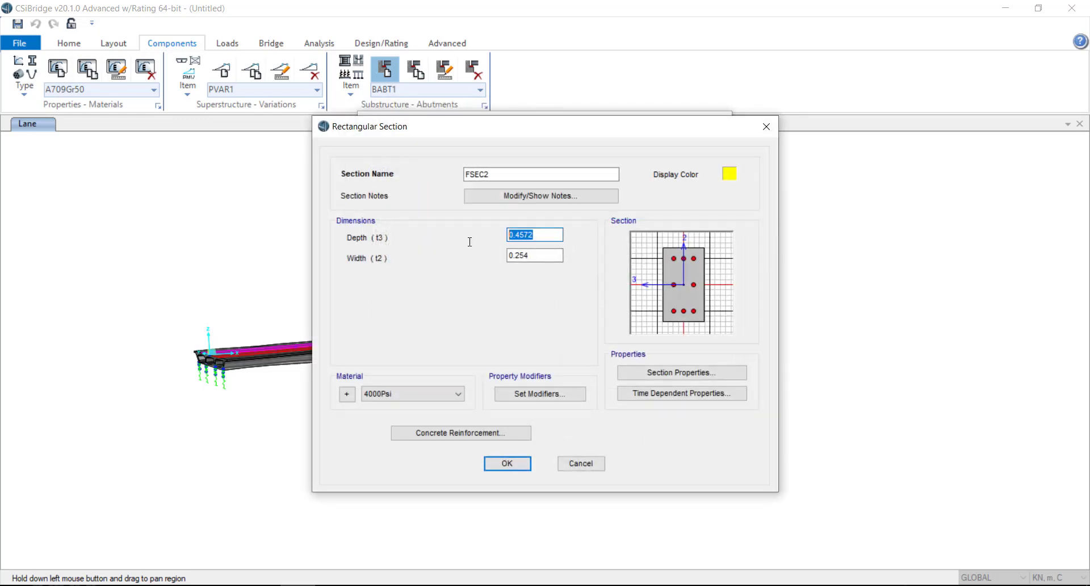
Define the rectangular section as motru2 with depth 4 m, width 1.5 m and material B25.
{"action": "type", "text": "4"}
{"action": "key", "text": "Tab"}
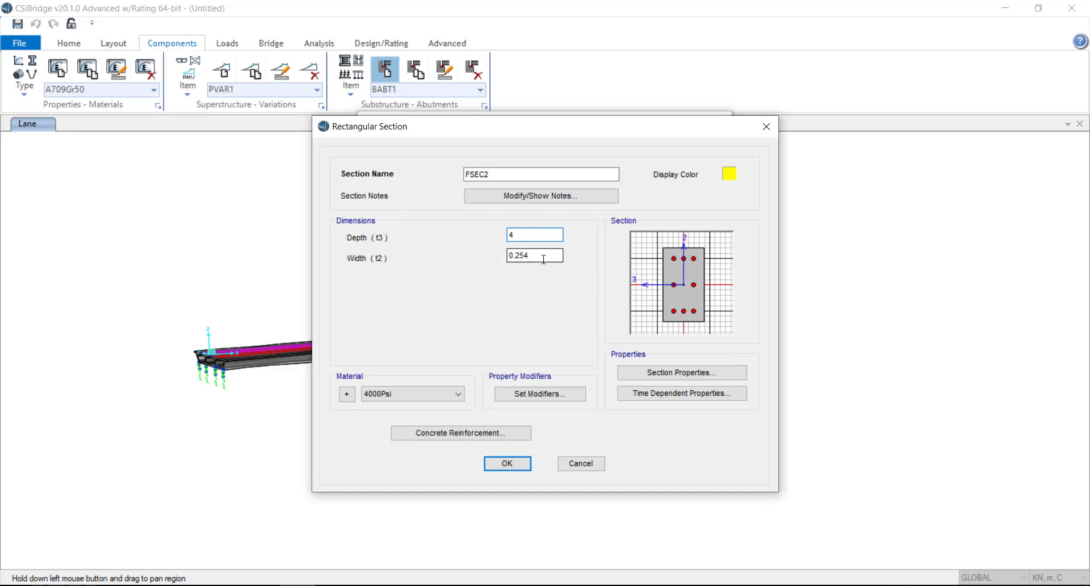
{"action": "type", "text": "1"}
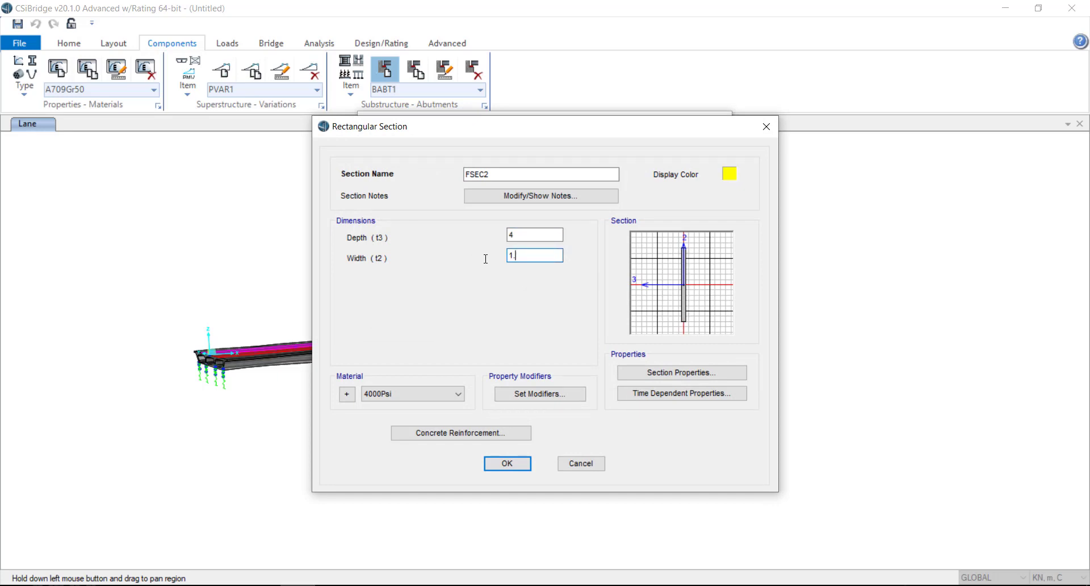
{"action": "type", "text": ".5"}
{"action": "left_click_drag", "start_coordinate": [510, 175], "coordinate": [449, 177]}
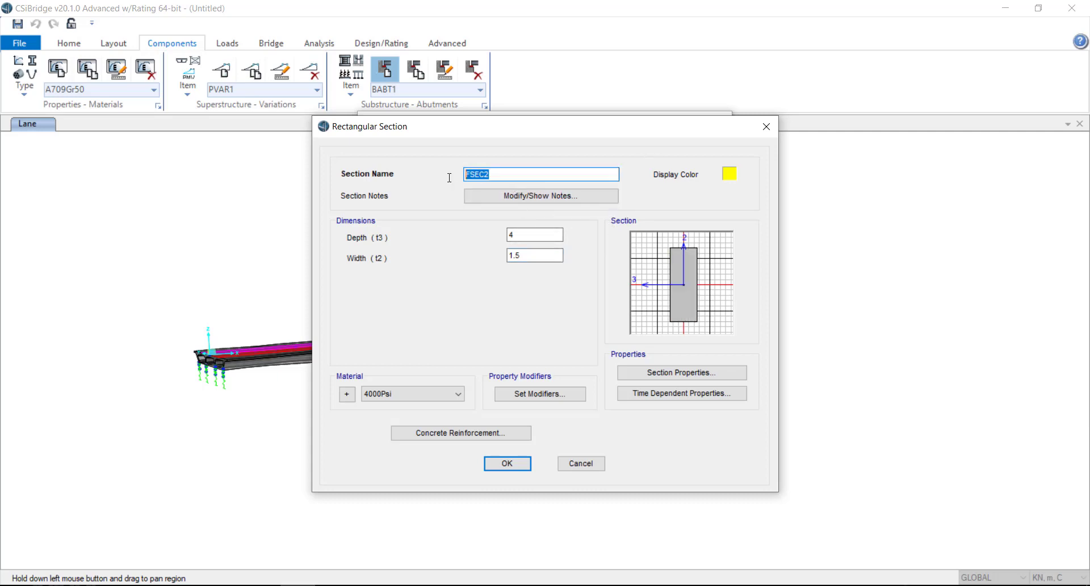
{"action": "type", "text": "motru2"}
{"action": "left_click", "coordinate": [463, 395]}
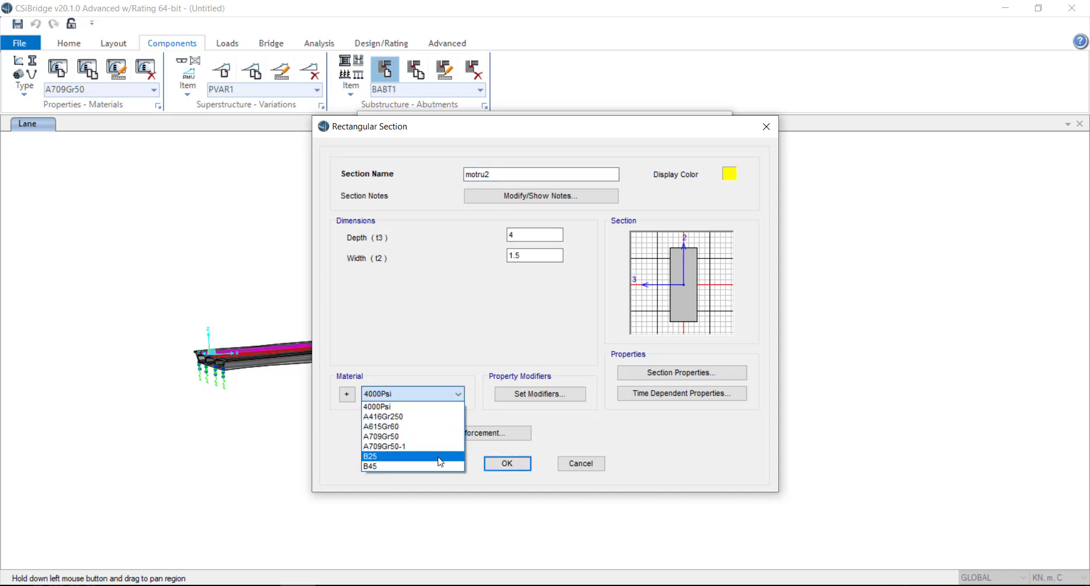
{"action": "left_click", "coordinate": [439, 458]}
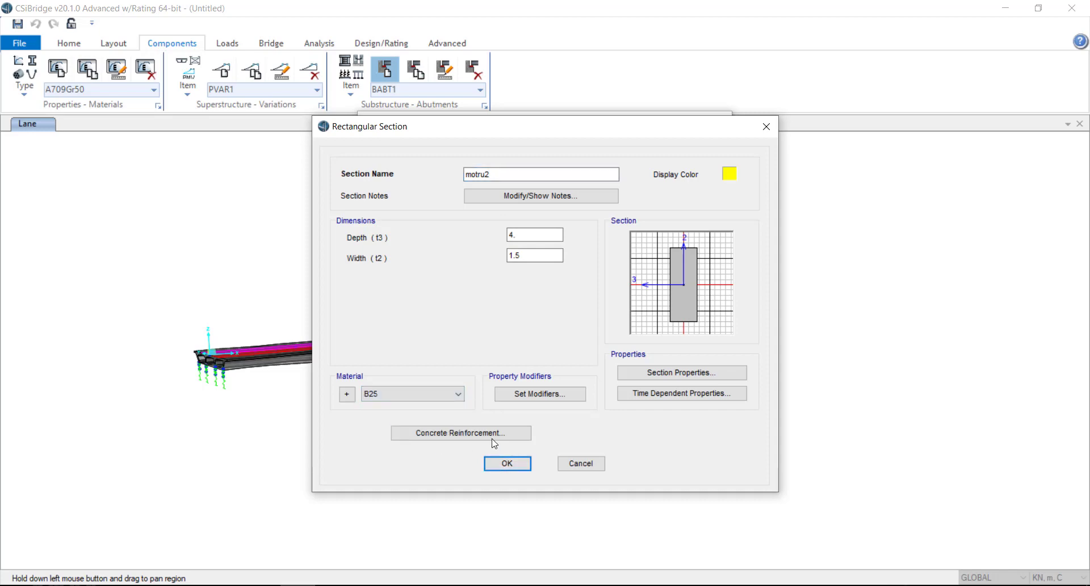
{"action": "left_click", "coordinate": [519, 464]}
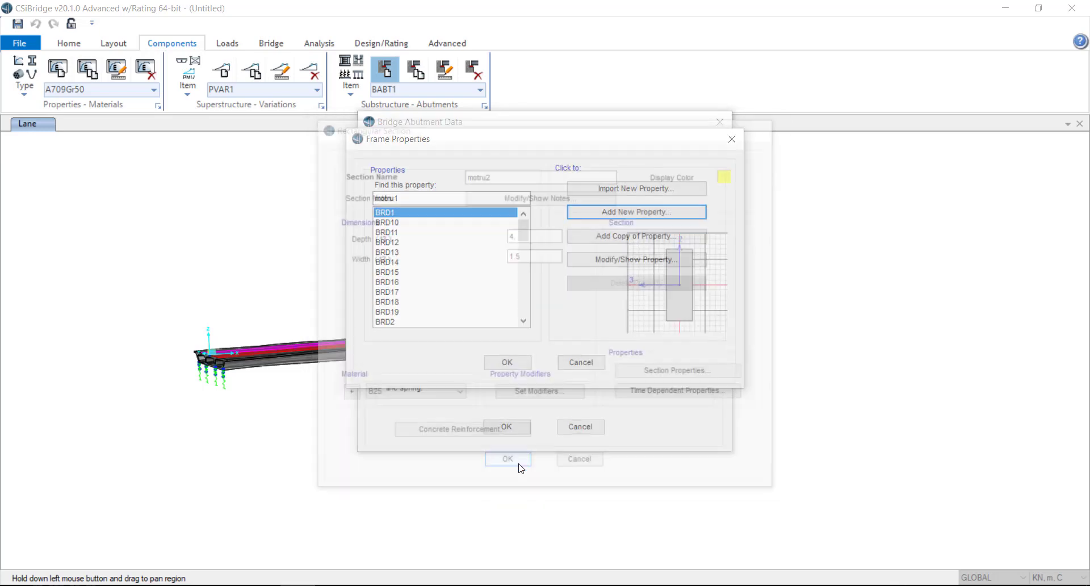
Assign section motru2 to the abutment's continuous beam, set the beam length to 5 m and save the abutment.
{"action": "left_click", "coordinate": [521, 367]}
{"action": "left_click", "coordinate": [607, 299]}
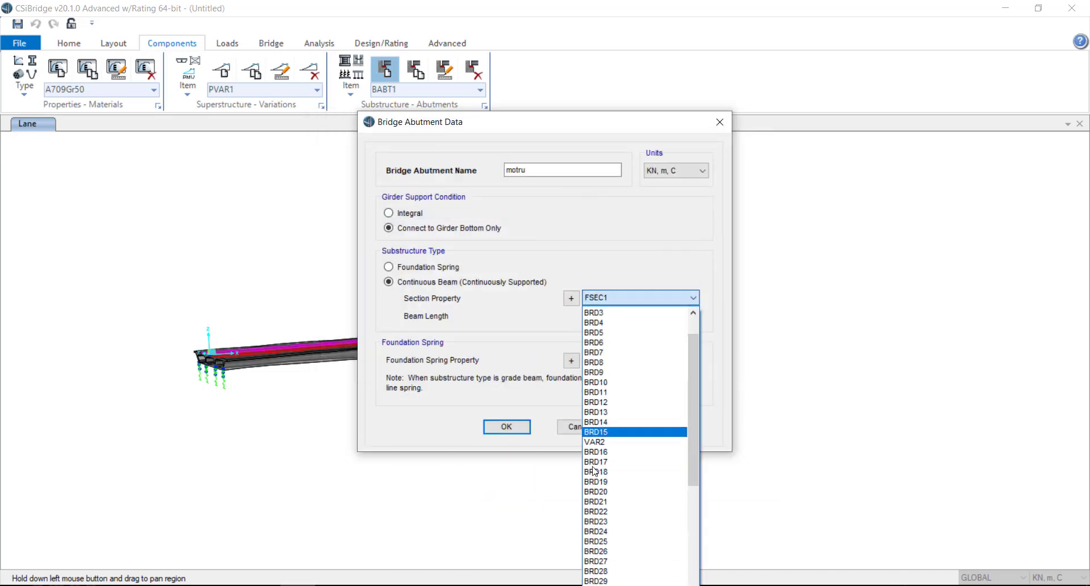
{"action": "scroll", "coordinate": [587, 489], "scroll_direction": "down", "scroll_amount": 2}
{"action": "left_click", "coordinate": [593, 570]}
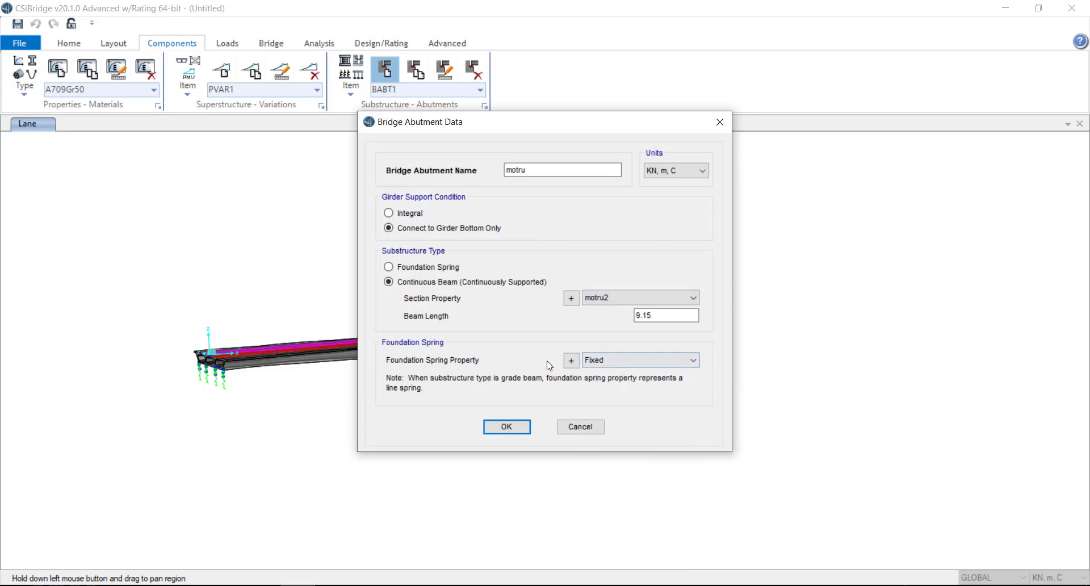
{"action": "left_click_drag", "start_coordinate": [659, 316], "coordinate": [627, 320]}
{"action": "type", "text": "5"}
{"action": "left_click", "coordinate": [506, 427]}
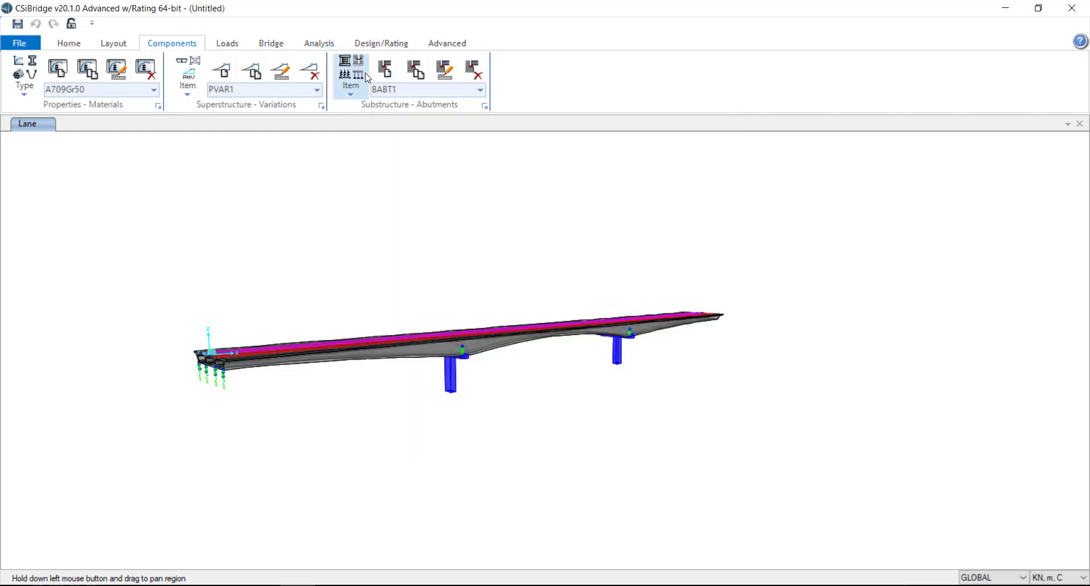
Start a new bridge bent definition in the substructure components and name it trucau.
{"action": "left_click", "coordinate": [351, 80]}
{"action": "left_click", "coordinate": [375, 171]}
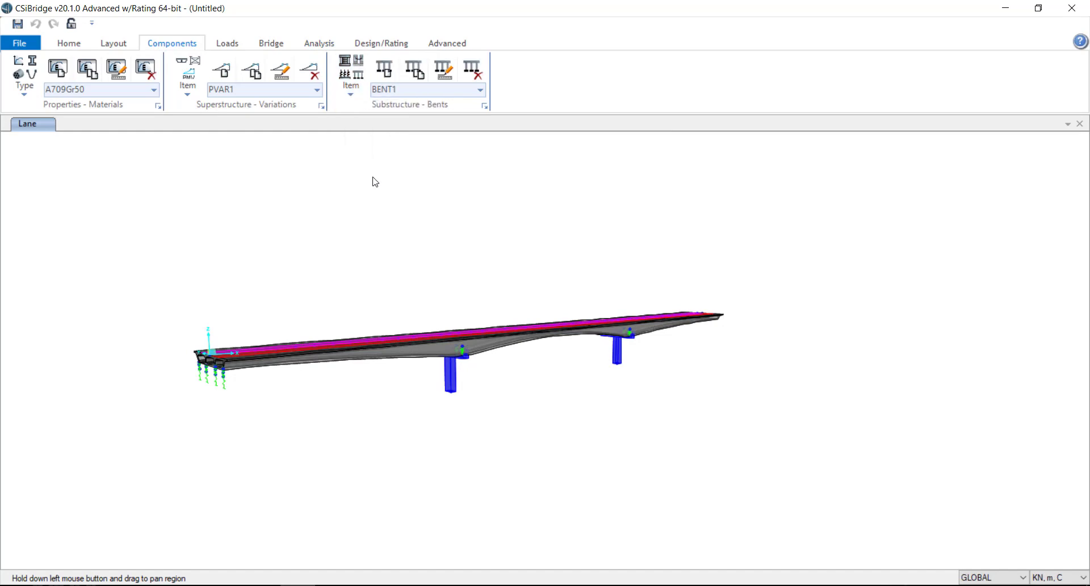
{"action": "left_click", "coordinate": [385, 68]}
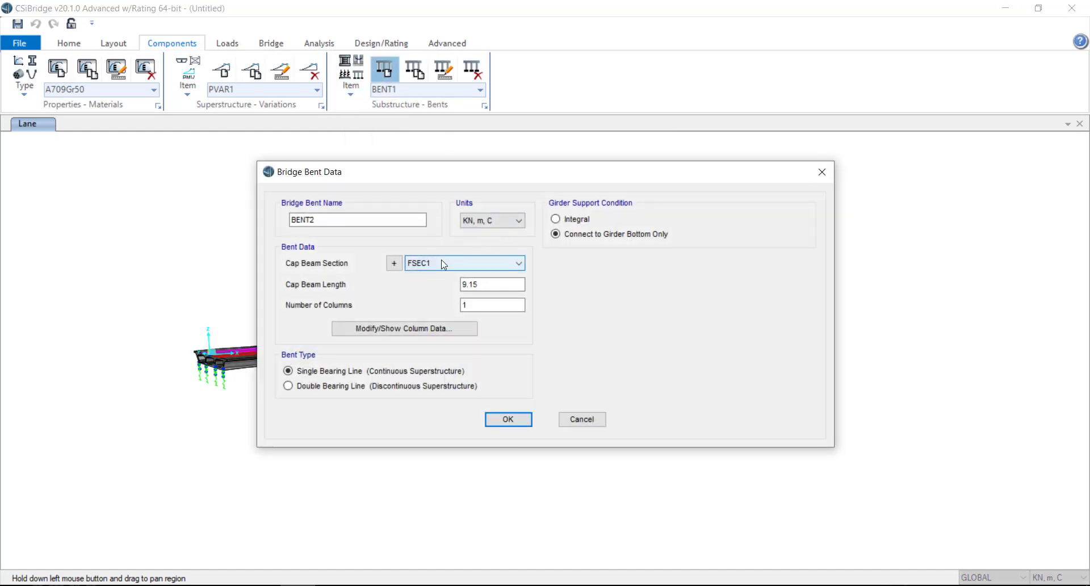
{"action": "left_click_drag", "start_coordinate": [355, 223], "coordinate": [266, 223]}
{"action": "type", "text": "trucau"}
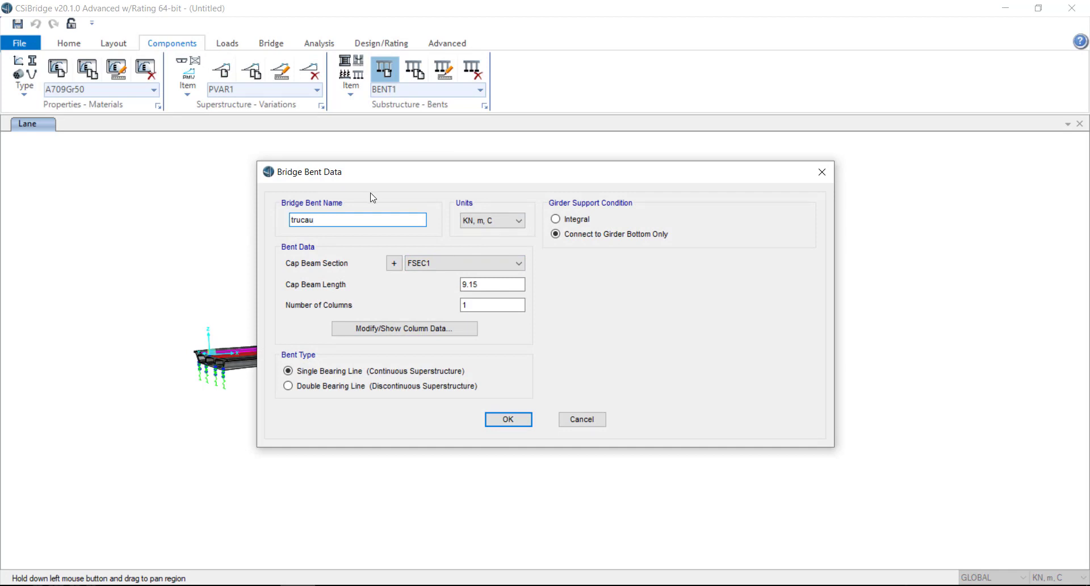
Look up trucau1 in the frame properties and start a new rectangular concrete section for the bent's cap beam.
{"action": "left_click", "coordinate": [394, 263]}
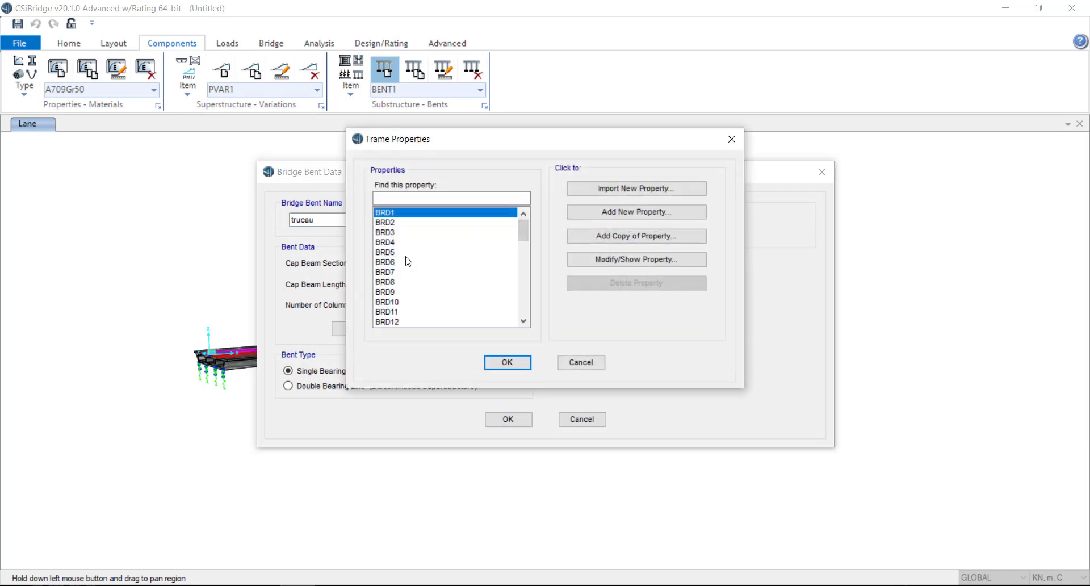
{"action": "left_click", "coordinate": [425, 202]}
{"action": "type", "text": "trucau1"}
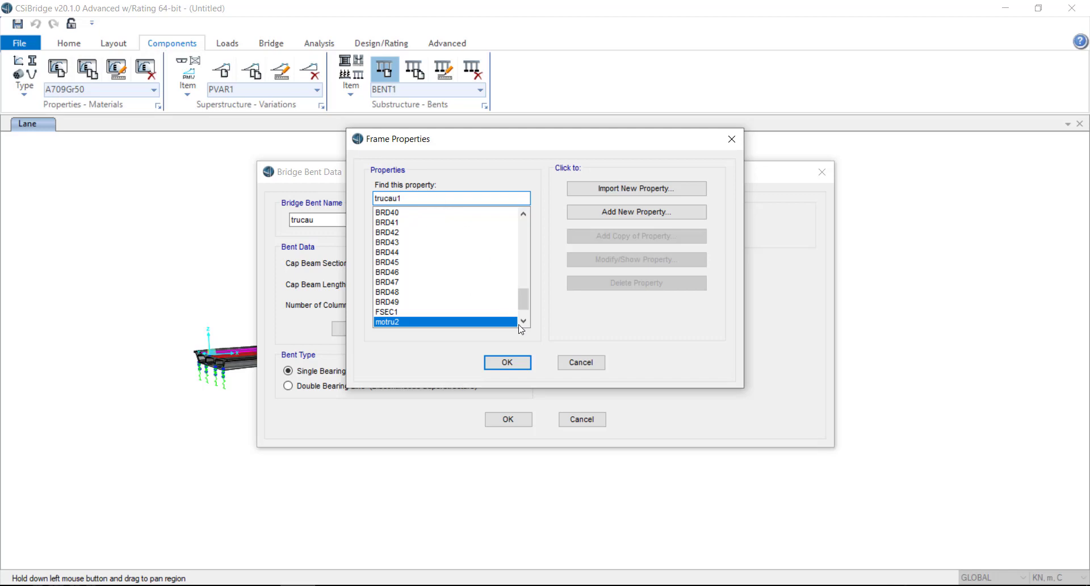
{"action": "left_click", "coordinate": [574, 212]}
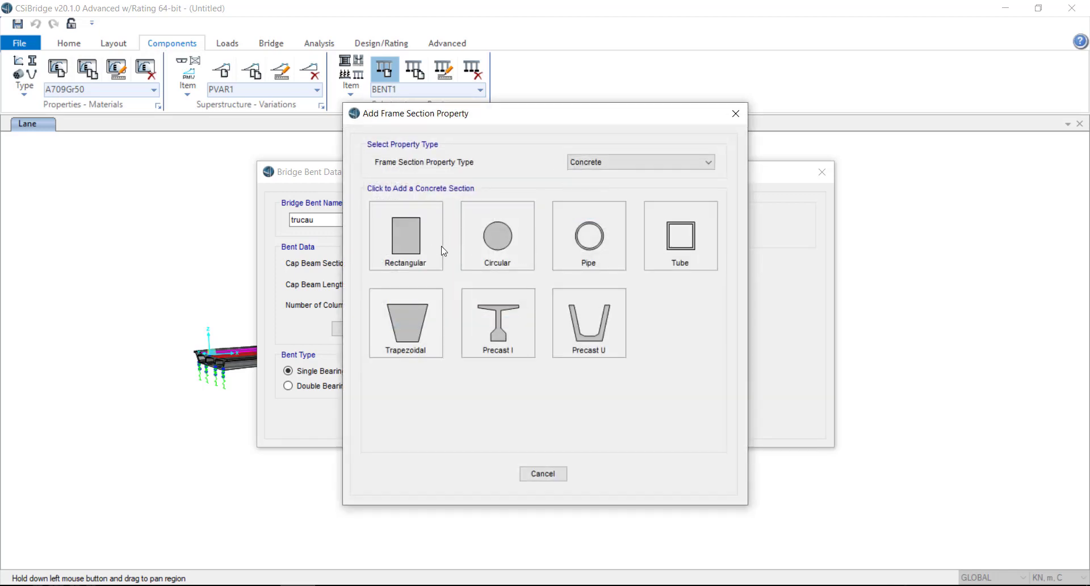
{"action": "left_click", "coordinate": [432, 252]}
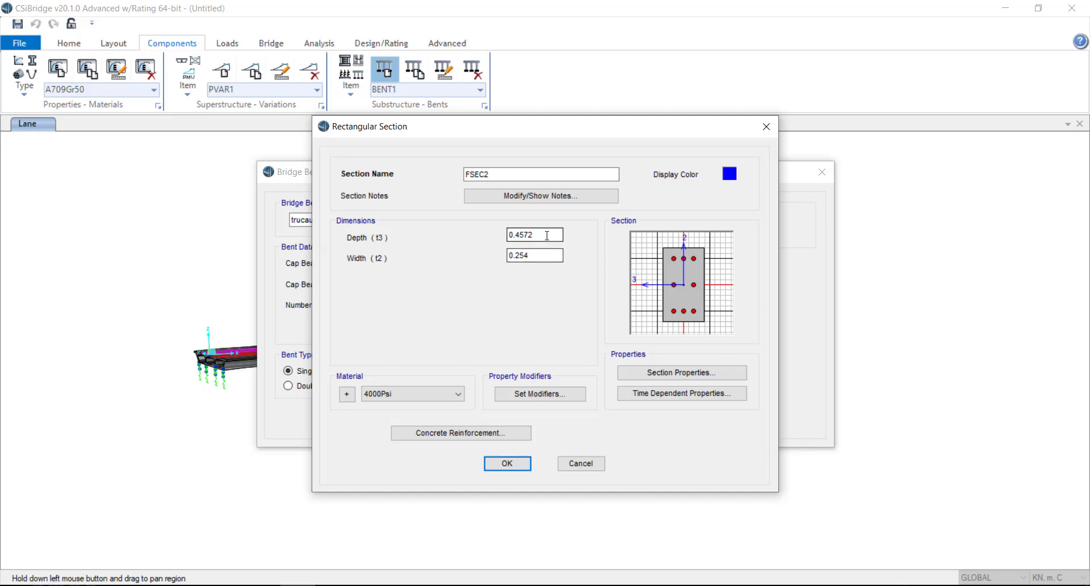
Define the rectangular section with depth 10 m, width 2.5 m and material B25, and save it to the frame properties.
{"action": "left_click_drag", "start_coordinate": [547, 235], "coordinate": [491, 239]}
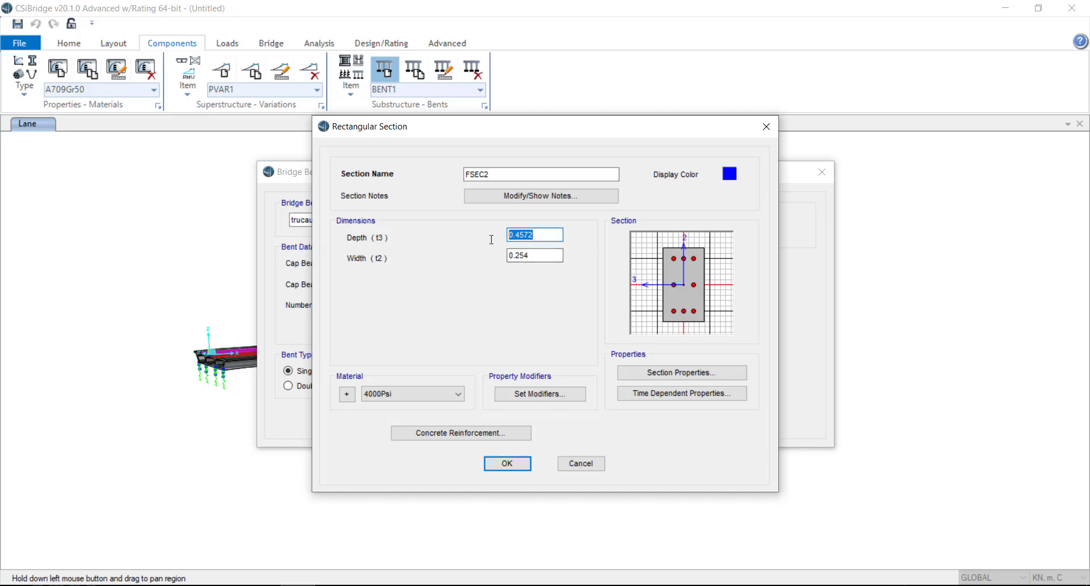
{"action": "type", "text": "10"}
{"action": "left_click_drag", "start_coordinate": [553, 256], "coordinate": [476, 253]}
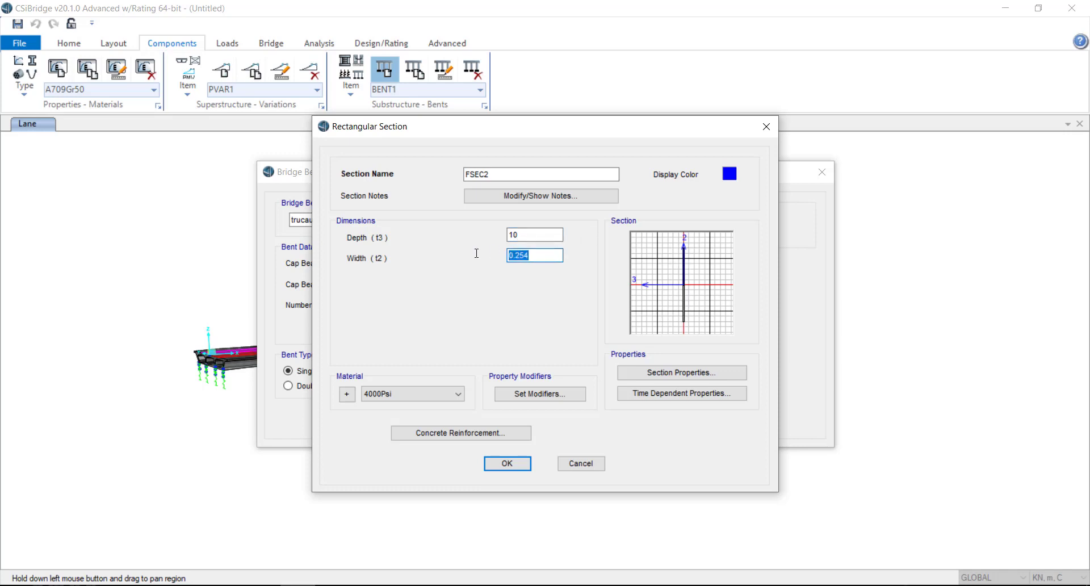
{"action": "type", "text": "2.5"}
{"action": "left_click", "coordinate": [403, 394]}
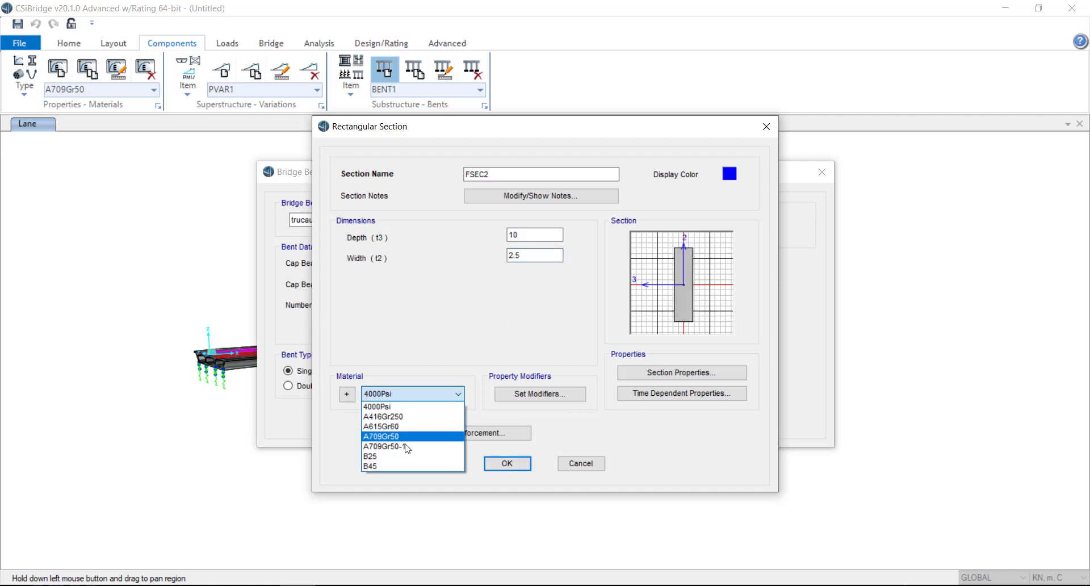
{"action": "left_click", "coordinate": [406, 457]}
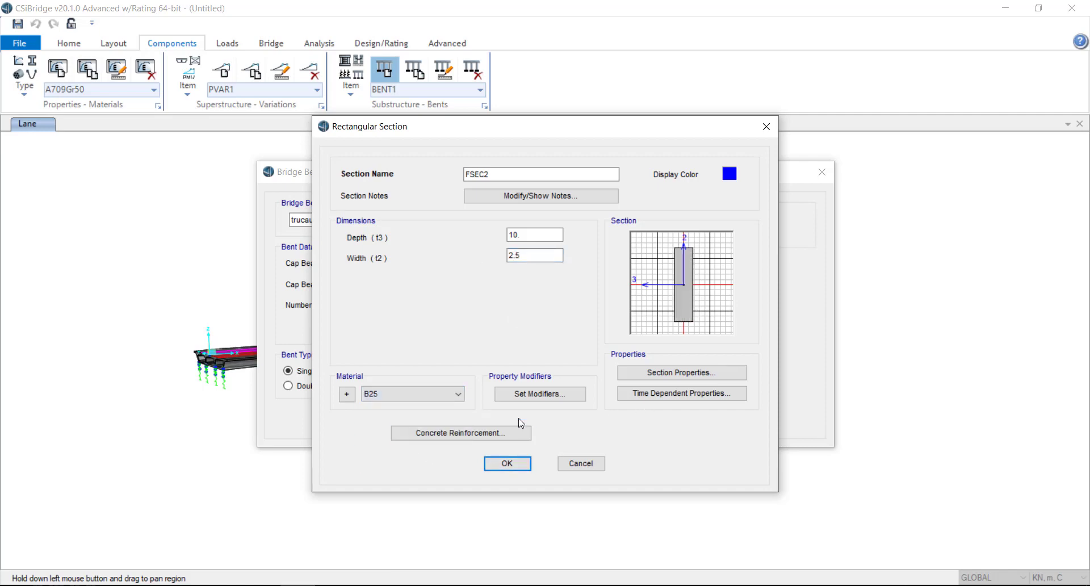
{"action": "left_click", "coordinate": [522, 465]}
{"action": "left_click", "coordinate": [504, 363]}
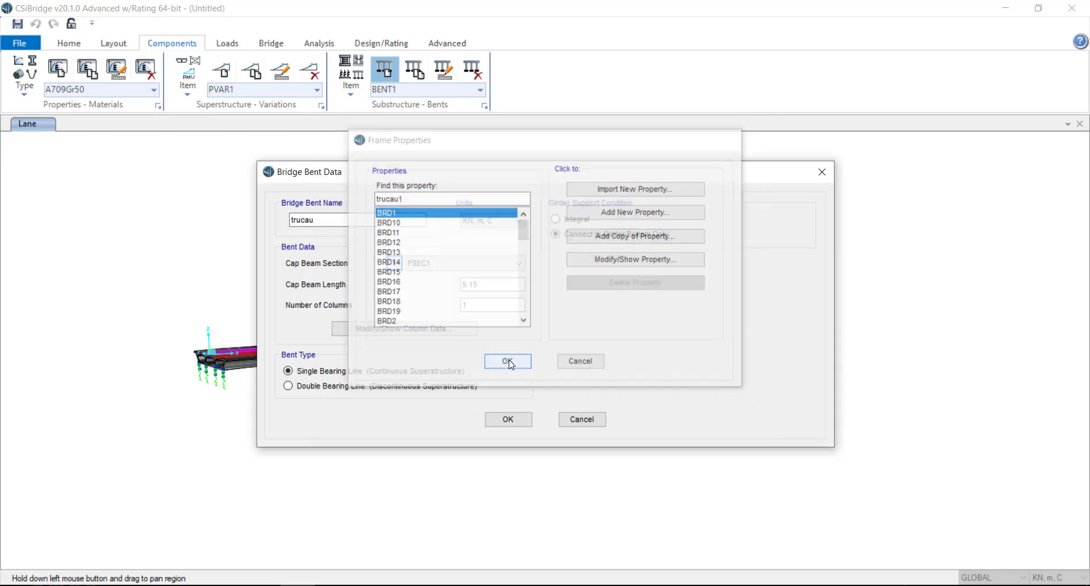
Assign section FSEC2 to the bent's cap beam, set the cap beam length to 9 m and save the bent.
{"action": "left_click", "coordinate": [517, 264]}
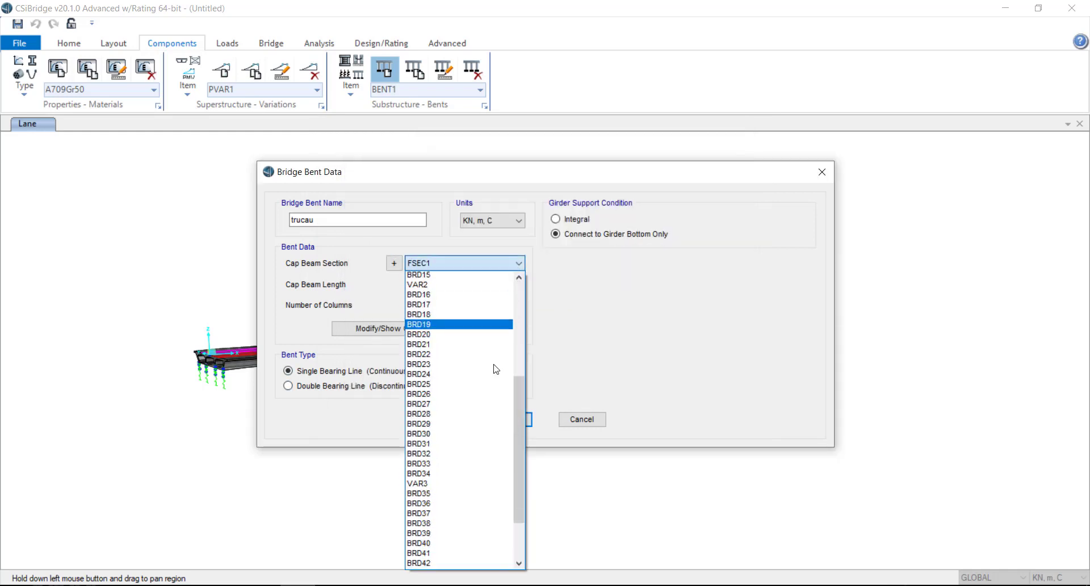
{"action": "scroll", "coordinate": [491, 369], "scroll_direction": "down", "scroll_amount": 8}
{"action": "left_click", "coordinate": [446, 564]}
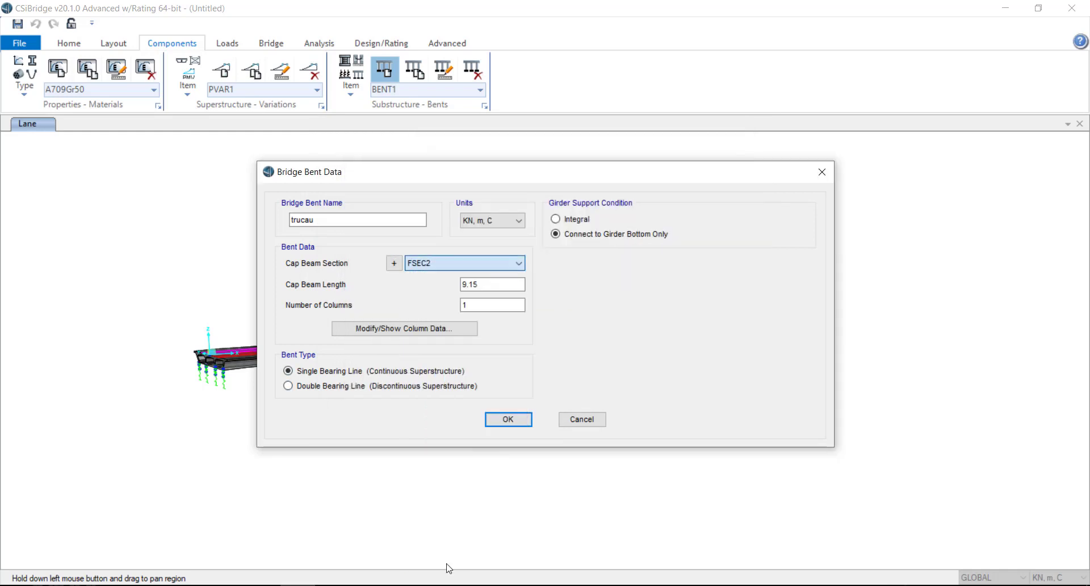
{"action": "left_click_drag", "start_coordinate": [489, 282], "coordinate": [441, 287]}
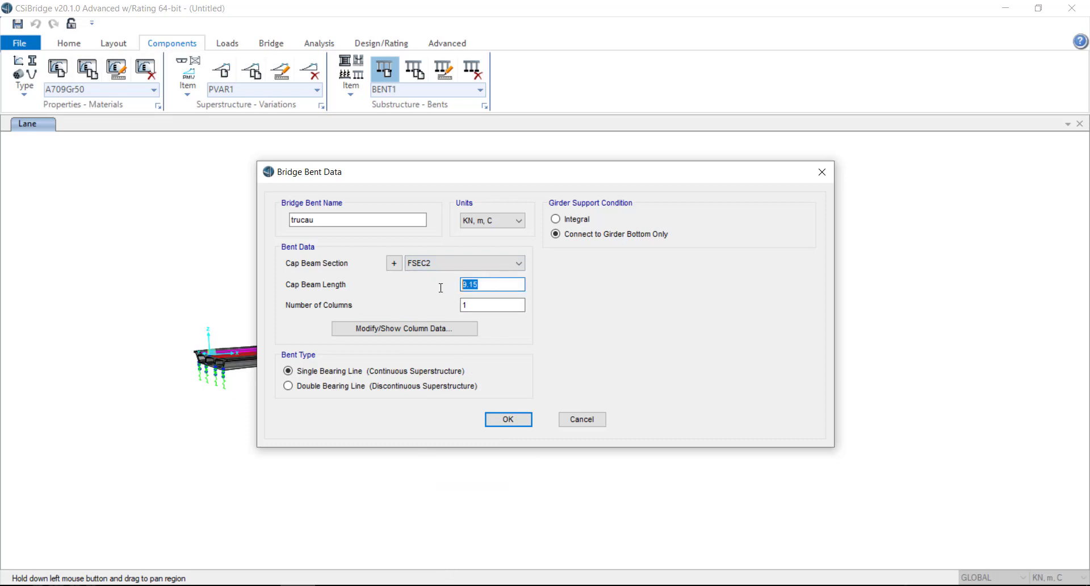
{"action": "type", "text": "9"}
{"action": "left_click", "coordinate": [521, 418]}
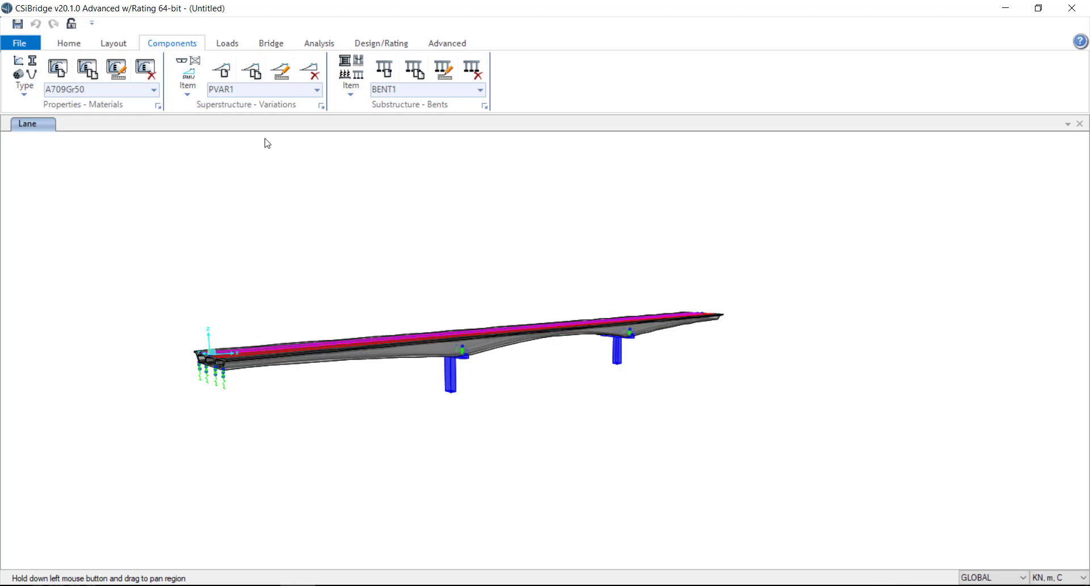
Assign abutment property motru to the start abutment of bridge object BOBJ1 and set its substructure elevation to -2.4 m.
{"action": "left_click", "coordinate": [257, 40]}
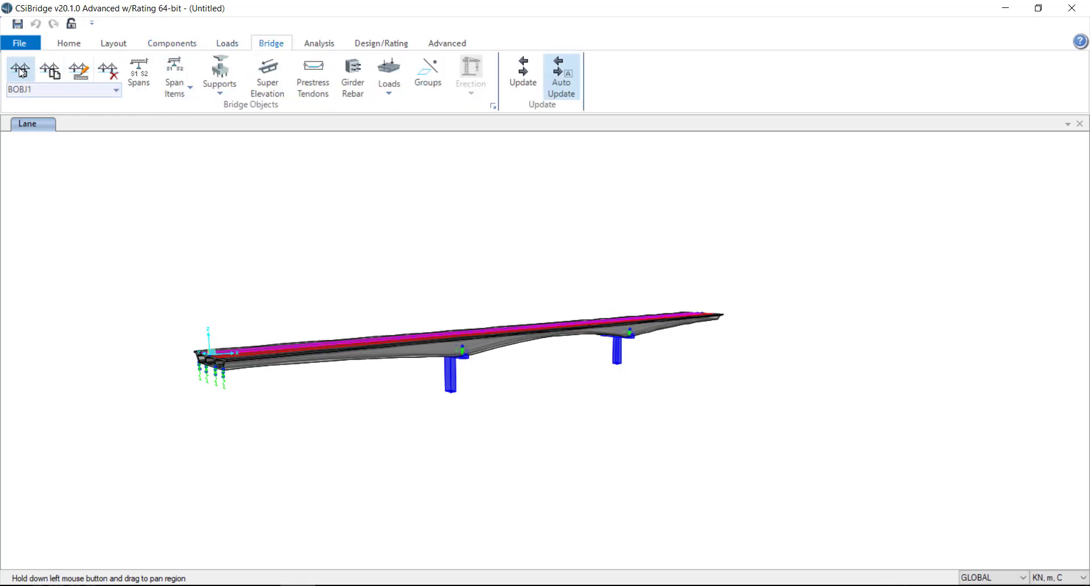
{"action": "left_click", "coordinate": [79, 69]}
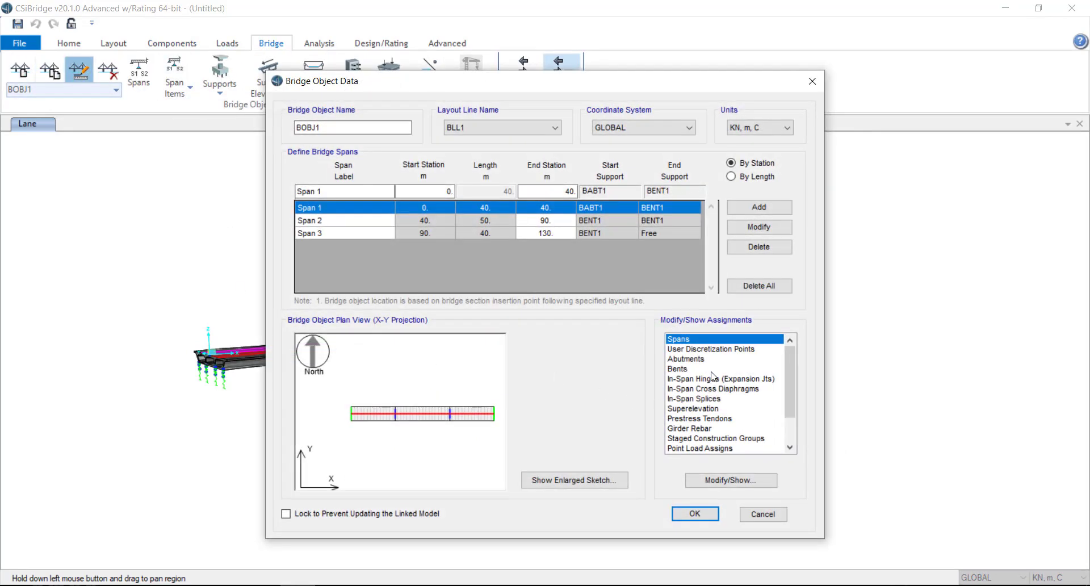
{"action": "left_click", "coordinate": [709, 360]}
{"action": "left_click", "coordinate": [733, 478]}
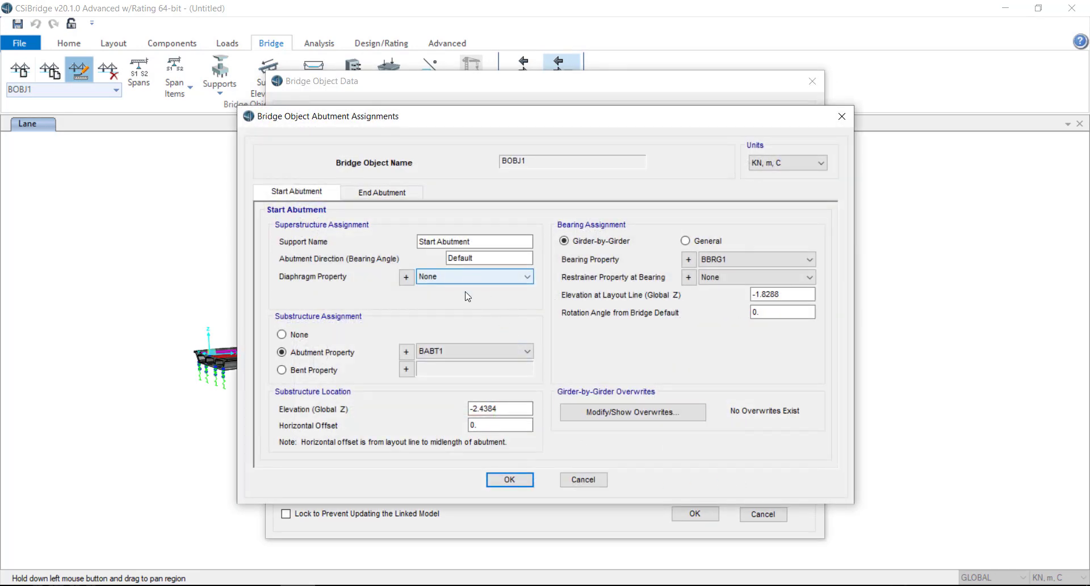
{"action": "left_click", "coordinate": [459, 351]}
{"action": "left_click", "coordinate": [461, 370]}
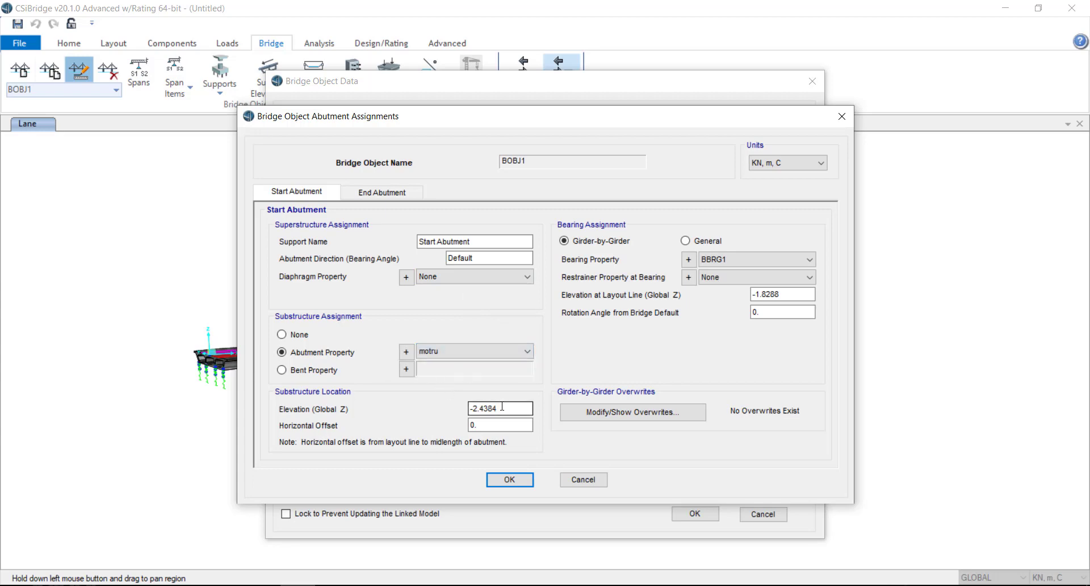
{"action": "left_click_drag", "start_coordinate": [498, 408], "coordinate": [487, 408]}
{"action": "key", "text": "BackSpace"}
Adjust the start abutment's bearing elevation at the layout line.
{"action": "left_click_drag", "start_coordinate": [799, 294], "coordinate": [766, 294]}
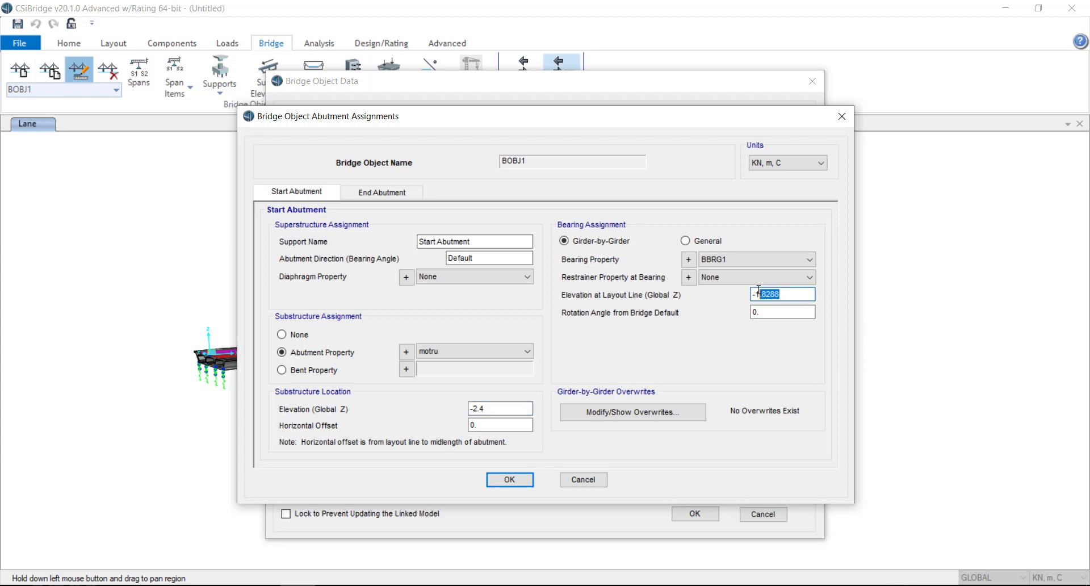
{"action": "type", "text": "2"}
{"action": "left_click", "coordinate": [406, 194]}
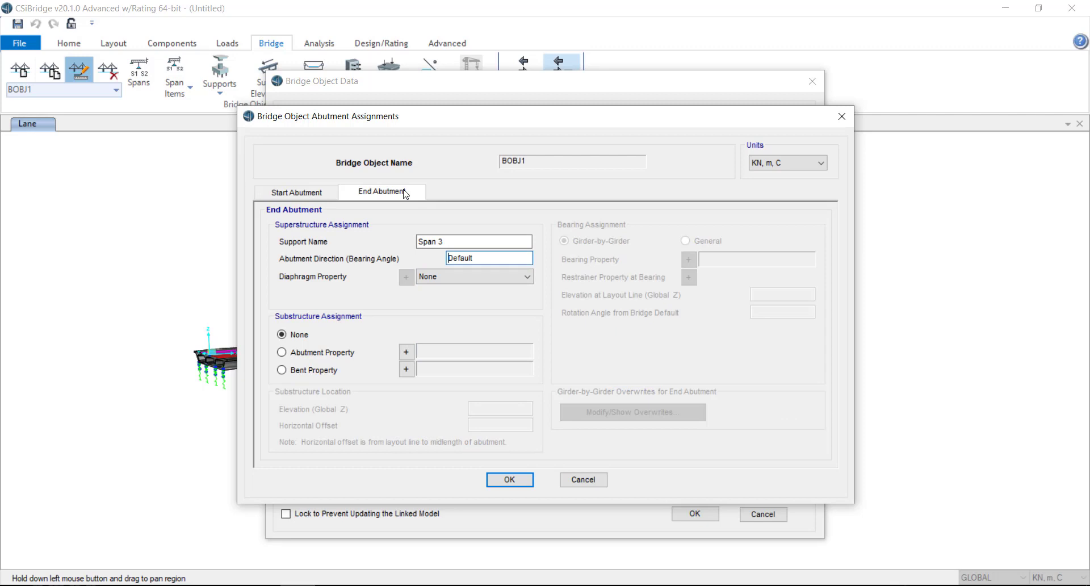
{"action": "left_click", "coordinate": [336, 192]}
{"action": "left_click", "coordinate": [760, 292]}
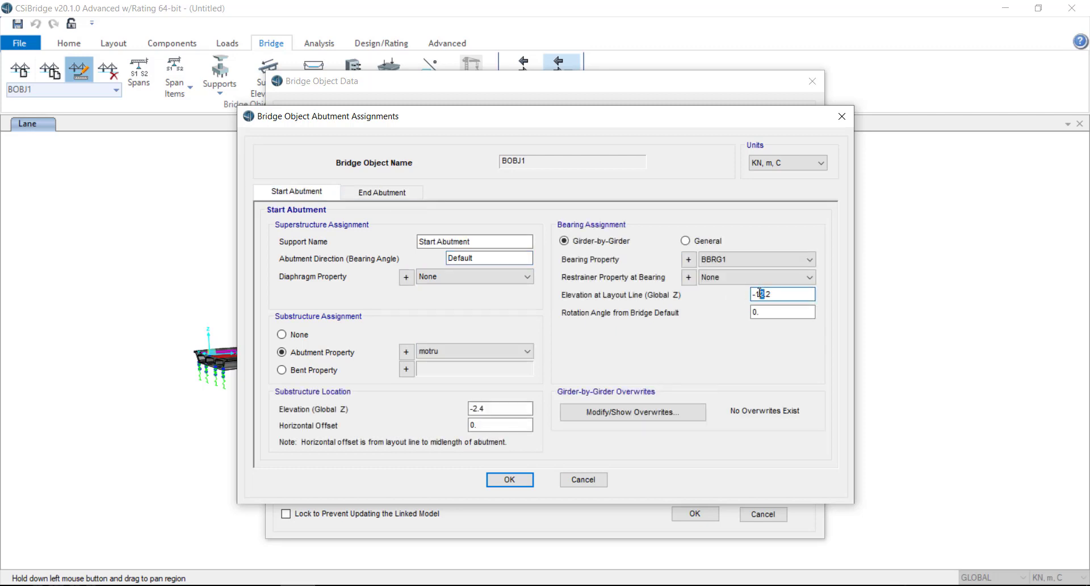
{"action": "type", "text": "2"}
Assign motru to the end abutment with substructure elevation -2.4 m and bearing elevation -2.2 m, and save the abutment assignments.
{"action": "left_click", "coordinate": [405, 194]}
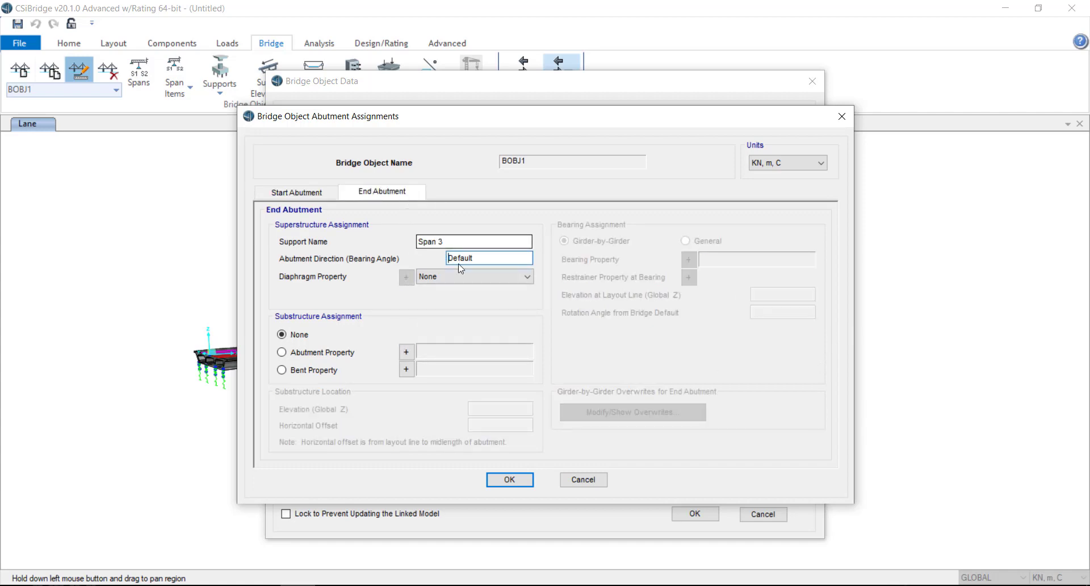
{"action": "left_click", "coordinate": [331, 354]}
{"action": "left_click", "coordinate": [527, 351]}
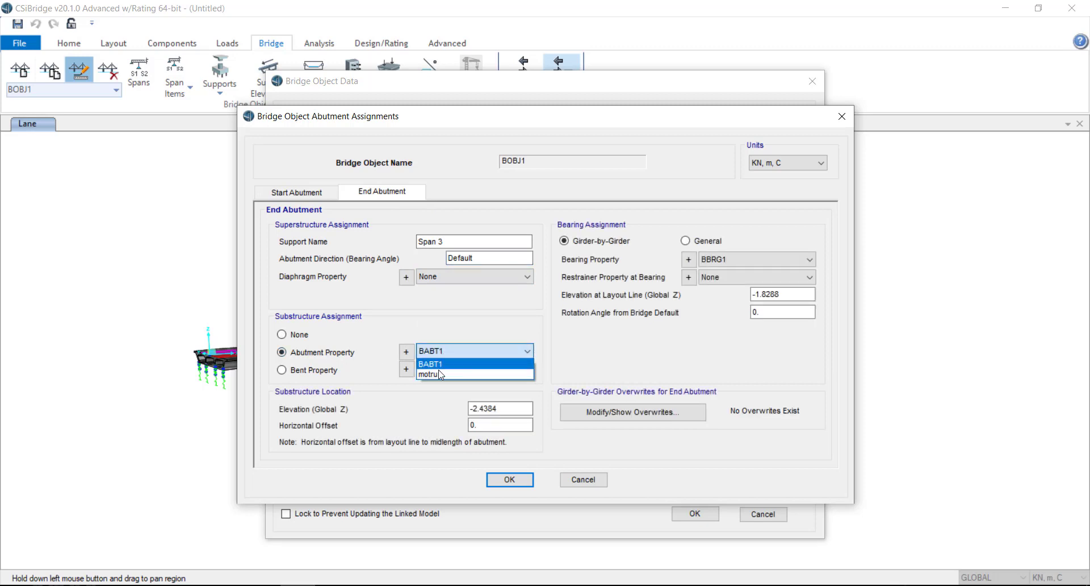
{"action": "left_click", "coordinate": [454, 379]}
{"action": "left_click", "coordinate": [502, 410]}
{"action": "left_click_drag", "start_coordinate": [502, 410], "coordinate": [488, 409]}
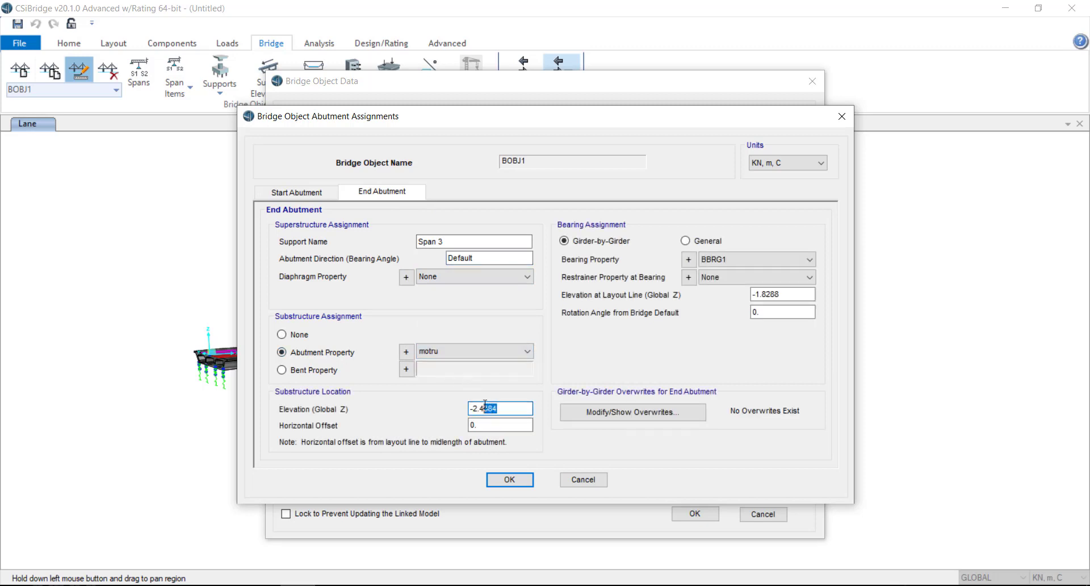
{"action": "key", "text": "BackSpace"}
{"action": "left_click_drag", "start_coordinate": [779, 294], "coordinate": [759, 294]}
{"action": "type", "text": "2.2"}
{"action": "left_click", "coordinate": [509, 480]}
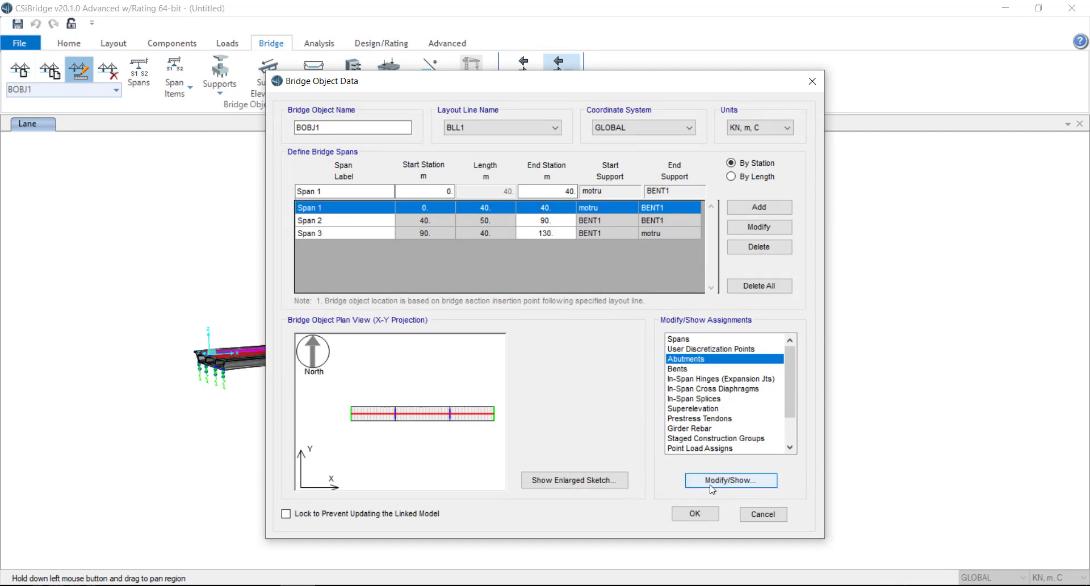
Assign bent property trucau to the bent at the end of Span 1 and set its elevation to -1.5 m.
{"action": "left_click", "coordinate": [706, 369]}
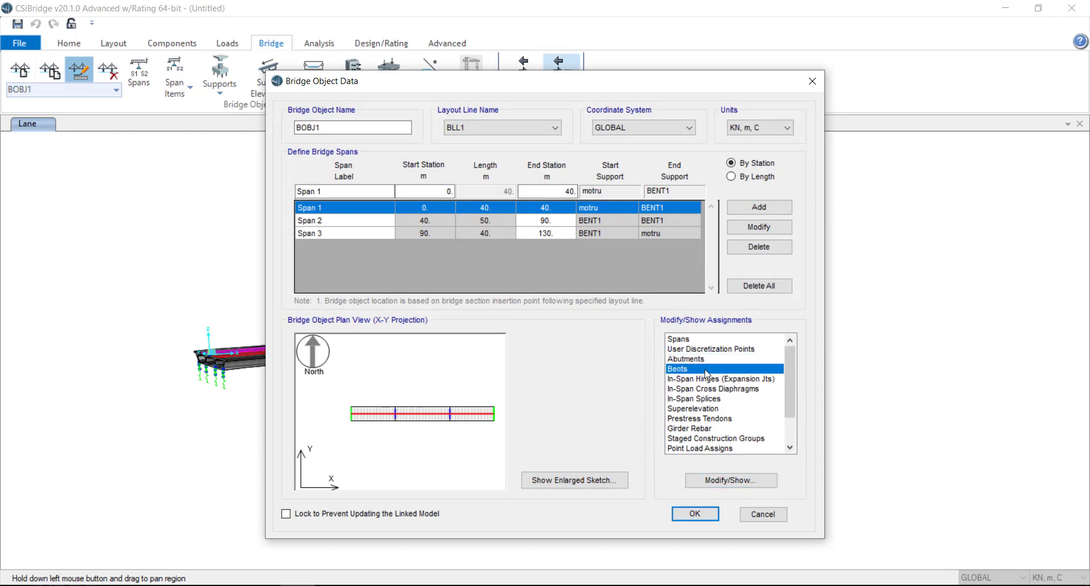
{"action": "left_click", "coordinate": [727, 480]}
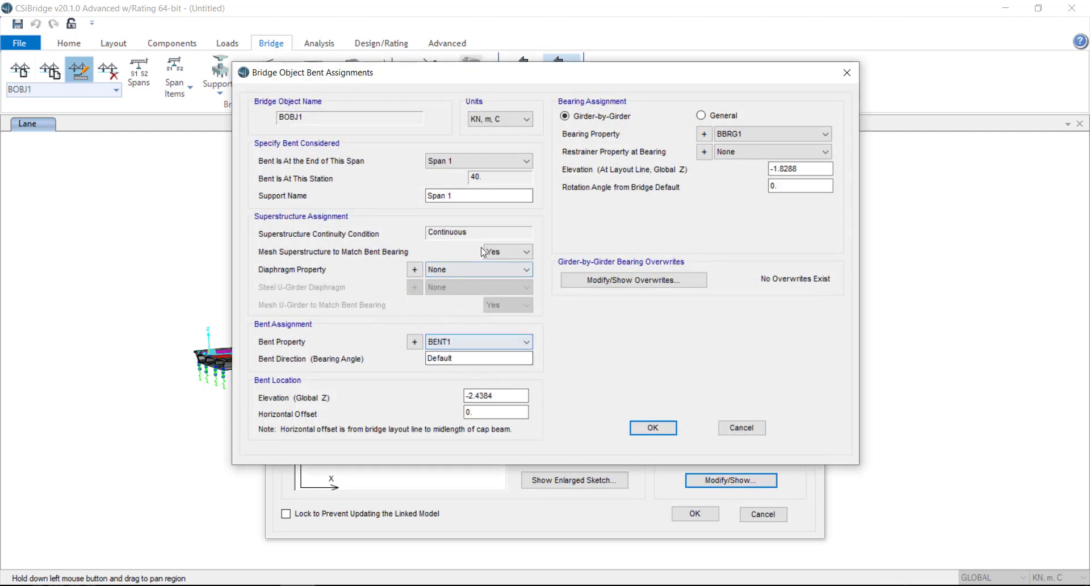
{"action": "left_click", "coordinate": [505, 164]}
{"action": "left_click", "coordinate": [508, 175]}
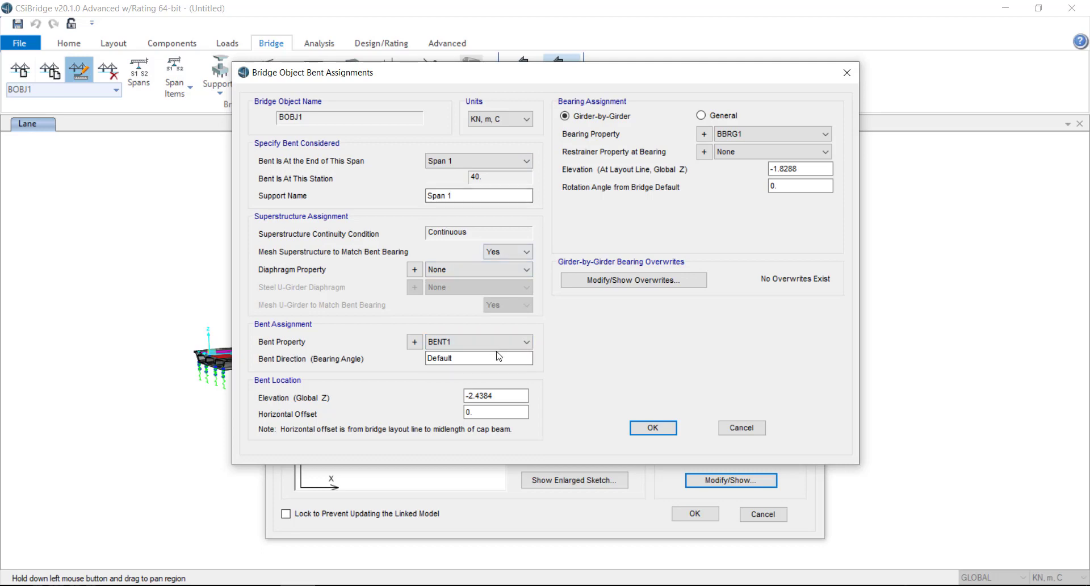
{"action": "left_click", "coordinate": [510, 343]}
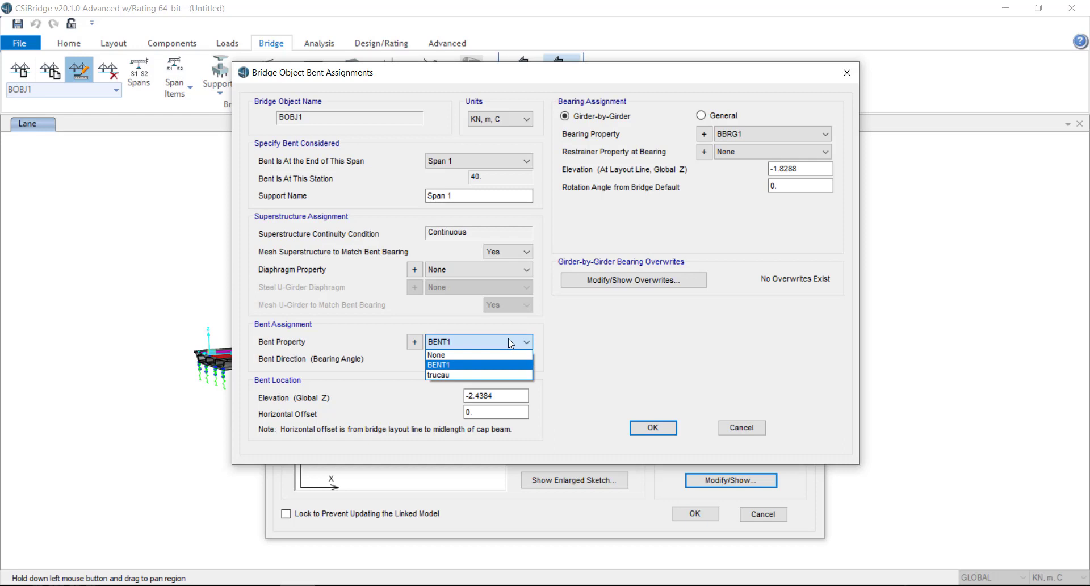
{"action": "left_click", "coordinate": [507, 375]}
{"action": "left_click_drag", "start_coordinate": [491, 394], "coordinate": [479, 397]}
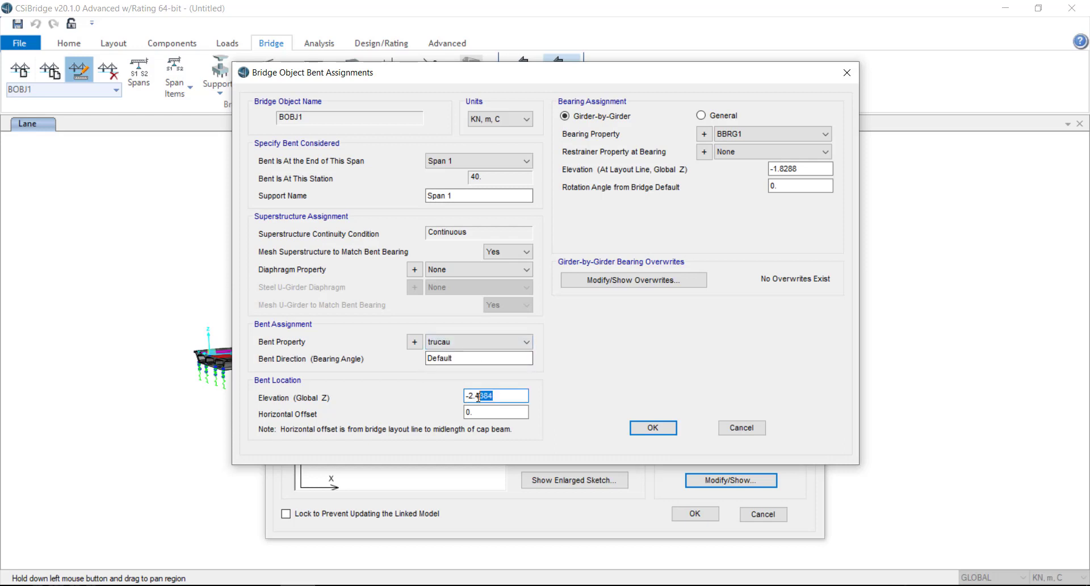
{"action": "type", "text": "1"}
{"action": "key", "text": "BackSpace"}
Set the Span 1 bent's bearing elevation at the layout line to -1.3 m and save the bent assignments.
{"action": "left_click_drag", "start_coordinate": [800, 169], "coordinate": [786, 168]}
{"action": "type", "text": "3"}
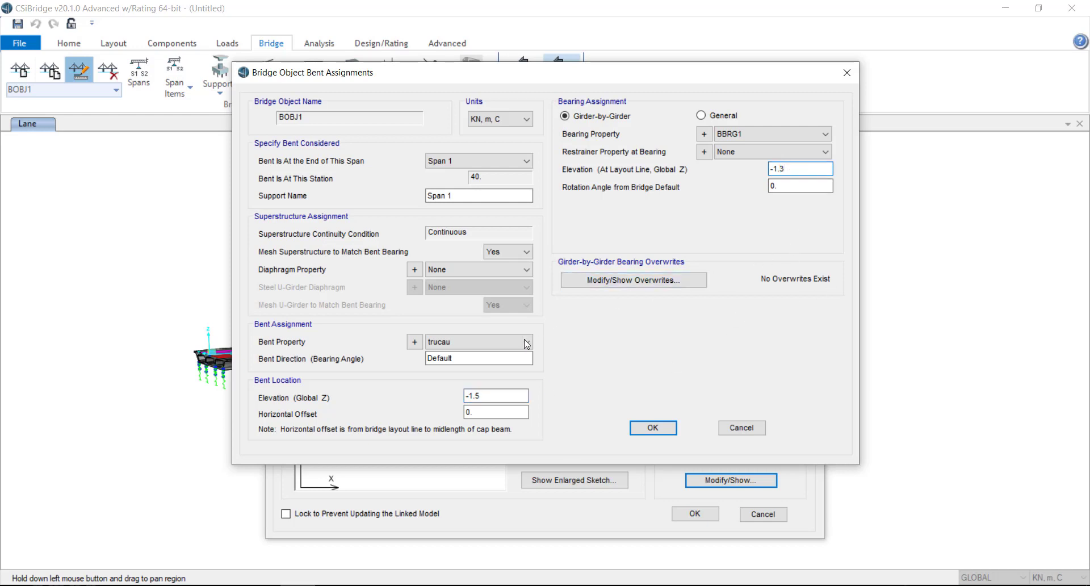
{"action": "left_click", "coordinate": [653, 428]}
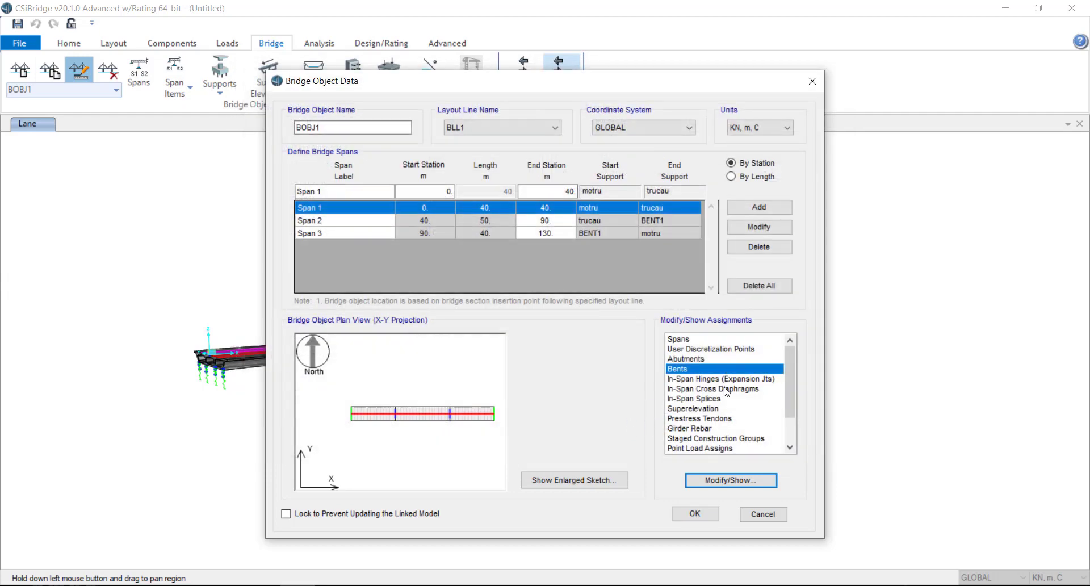
Assign bent property trucau to the bent at the end of Span 2 and set its elevation to -1.5 m.
{"action": "left_click", "coordinate": [735, 480]}
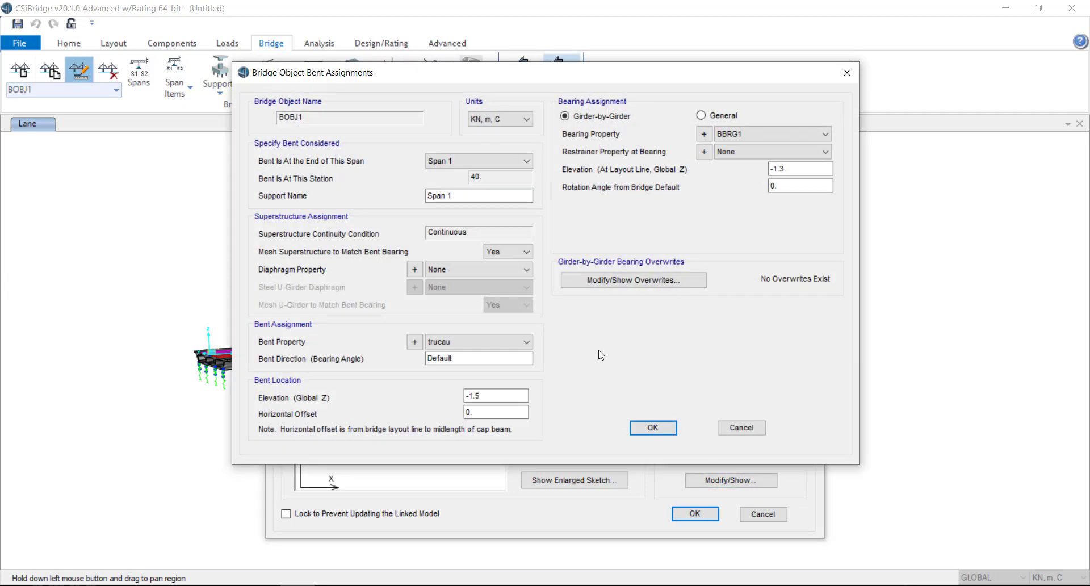
{"action": "left_click", "coordinate": [501, 160]}
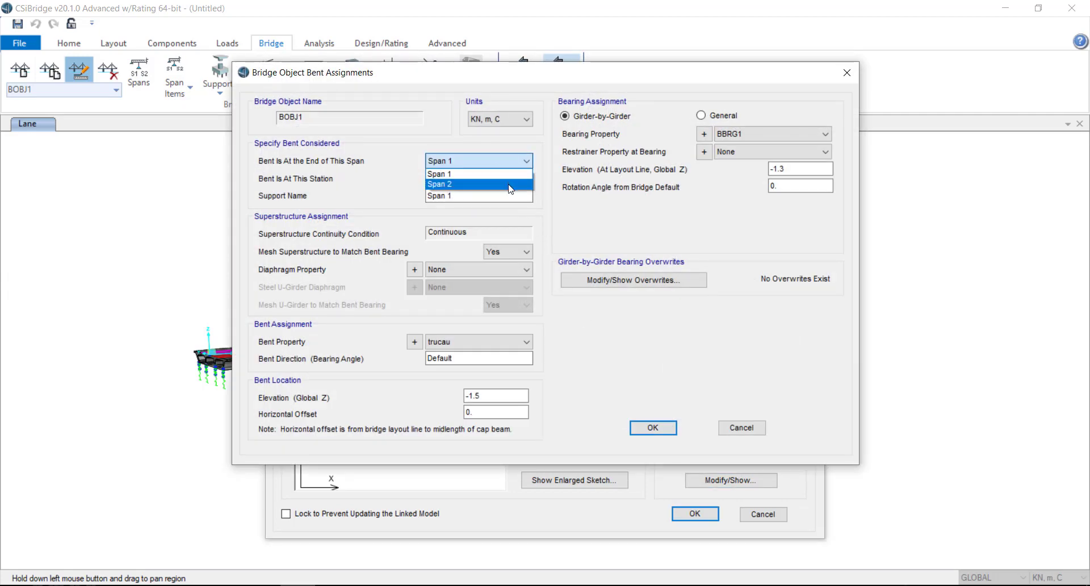
{"action": "left_click", "coordinate": [501, 178]}
{"action": "left_click", "coordinate": [482, 341]}
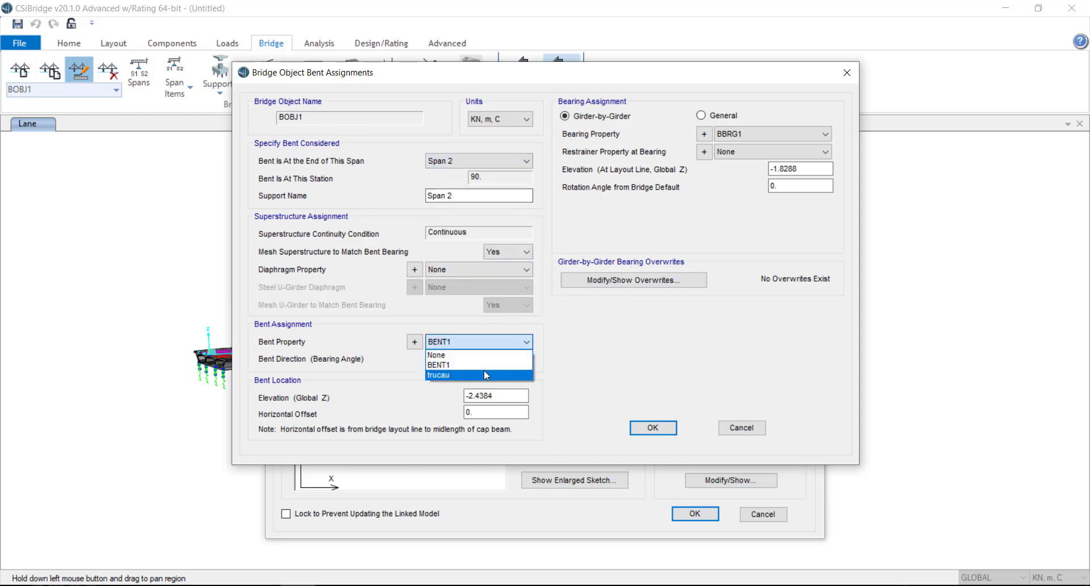
{"action": "left_click", "coordinate": [483, 370]}
{"action": "left_click_drag", "start_coordinate": [493, 394], "coordinate": [470, 390]}
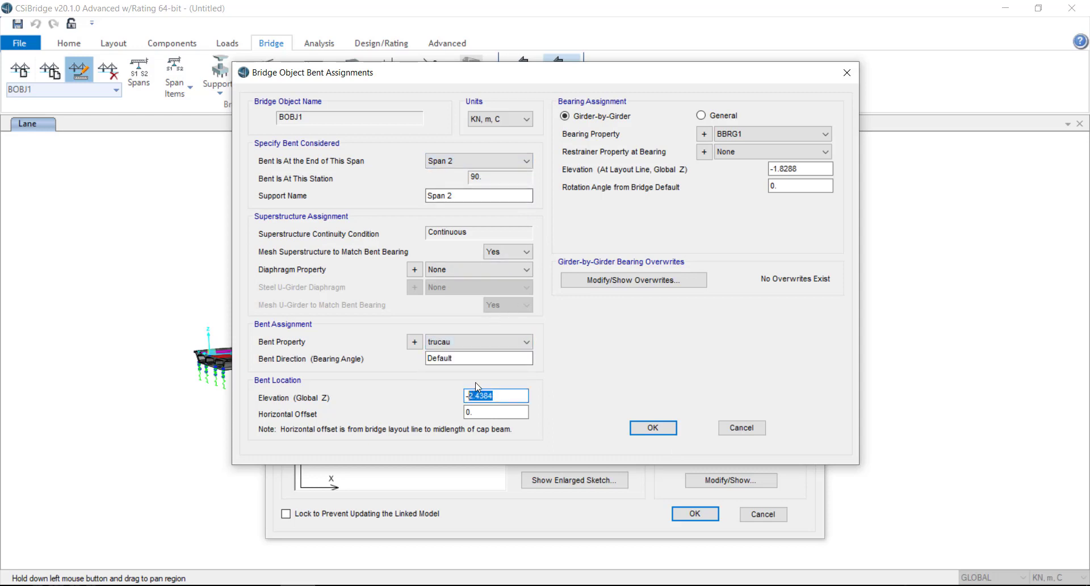
{"action": "type", "text": "1.5"}
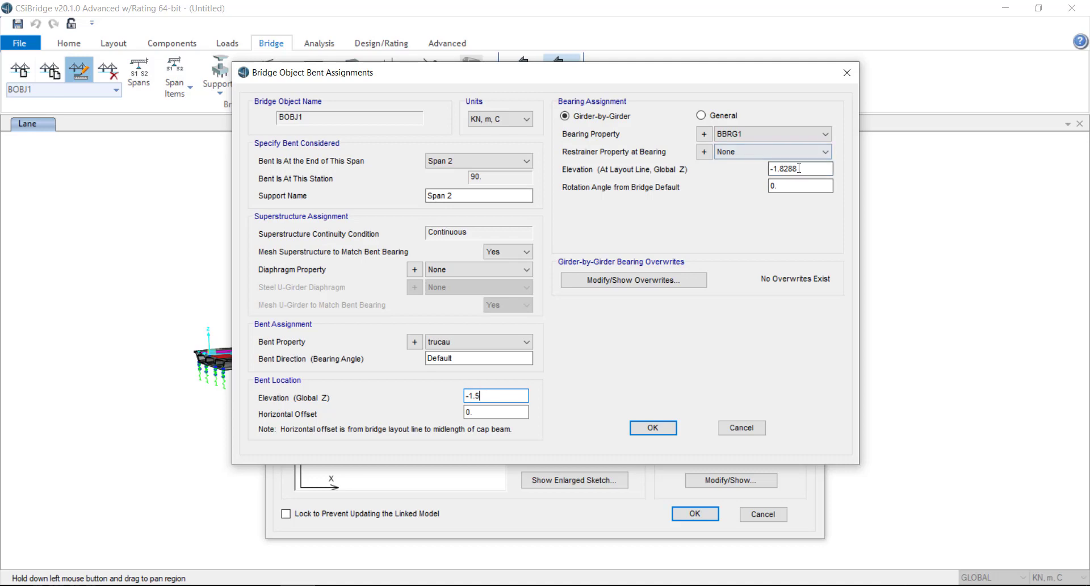
Set the Span 2 bent's bearing elevation at the layout line to -1.3 m and save the bridge object data.
{"action": "left_click_drag", "start_coordinate": [798, 168], "coordinate": [780, 168]}
{"action": "type", "text": "3"}
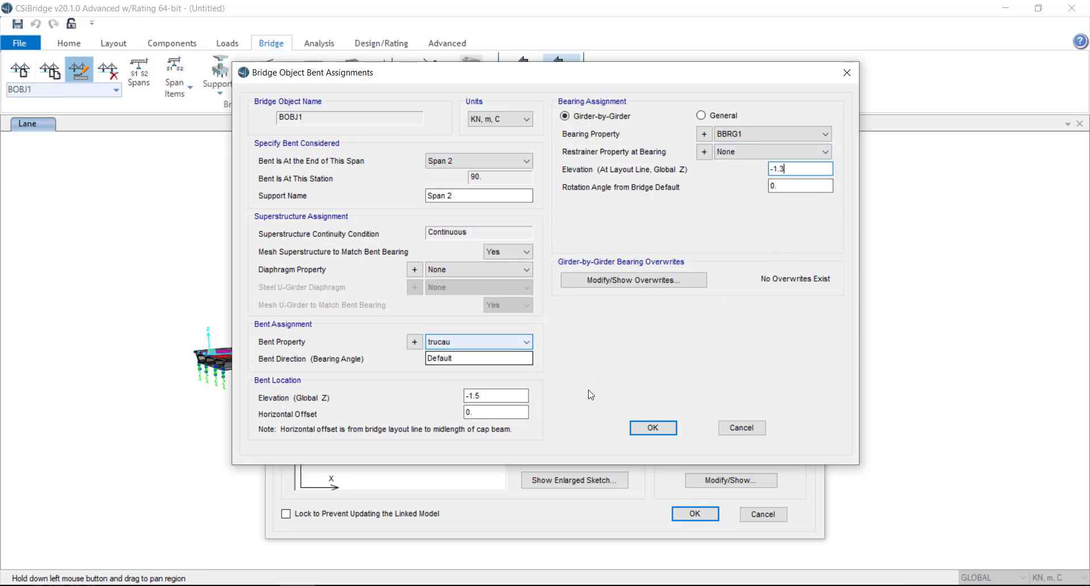
{"action": "left_click", "coordinate": [653, 428]}
{"action": "left_click", "coordinate": [694, 515]}
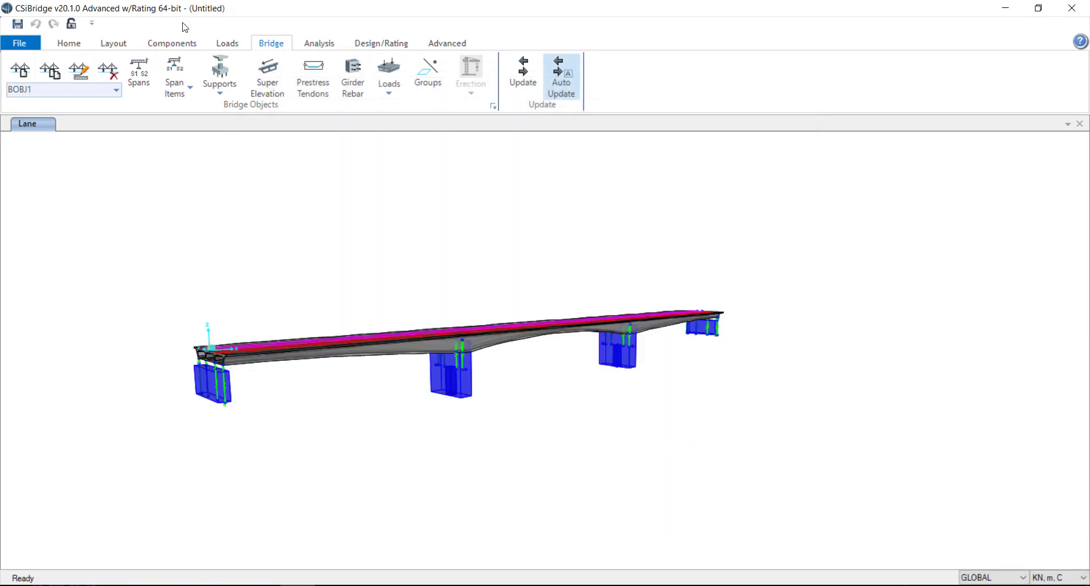
Examine the bridge model with its girder, abutments and bents from several 3D angles.
{"action": "left_click", "coordinate": [83, 46]}
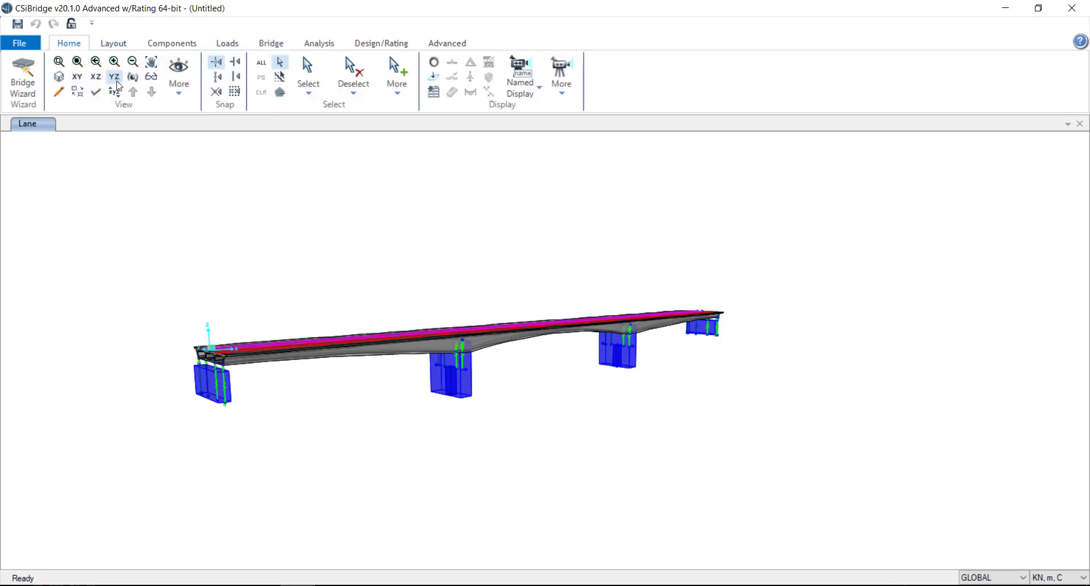
{"action": "left_click", "coordinate": [105, 96]}
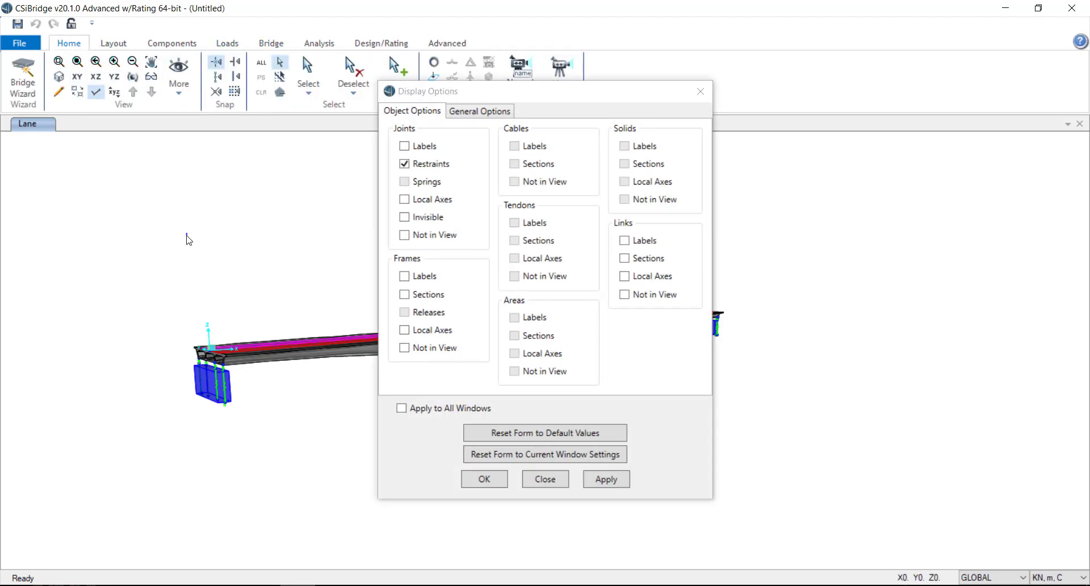
{"action": "left_click", "coordinate": [699, 92]}
{"action": "left_click", "coordinate": [133, 77]}
{"action": "left_click_drag", "start_coordinate": [165, 214], "coordinate": [199, 278]}
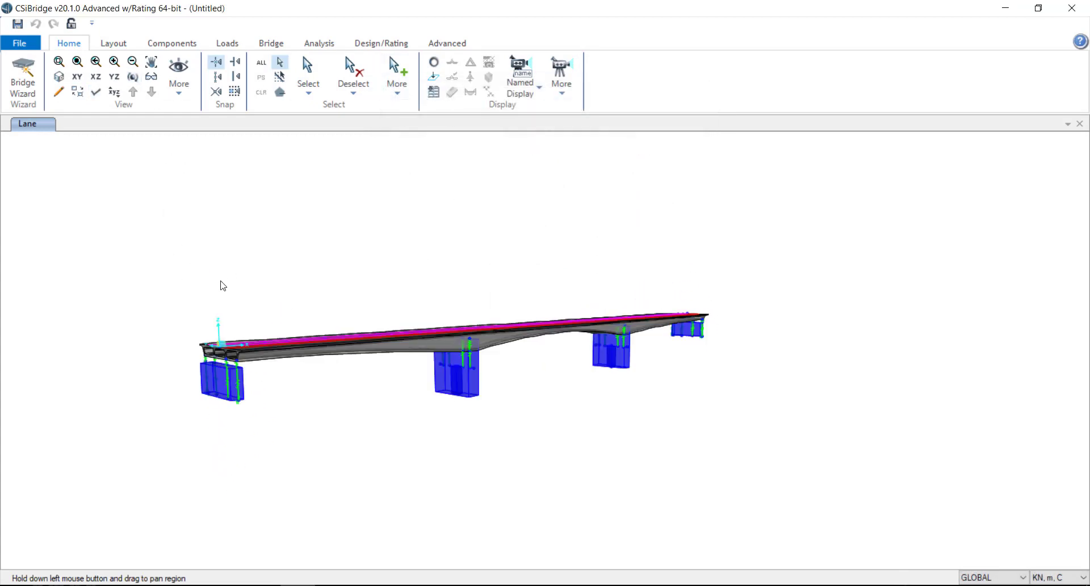
{"action": "left_click", "coordinate": [133, 77]}
{"action": "left_click_drag", "start_coordinate": [257, 242], "coordinate": [276, 319]}
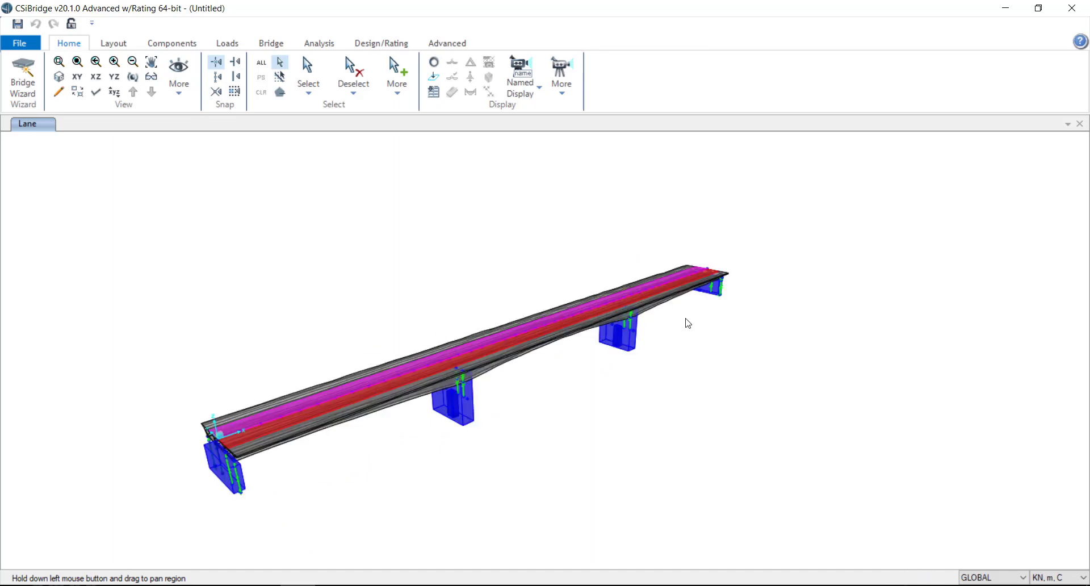
{"action": "scroll", "coordinate": [475, 282], "scroll_direction": "down", "scroll_amount": 2}
{"action": "scroll", "coordinate": [475, 282], "scroll_direction": "up", "scroll_amount": 4}
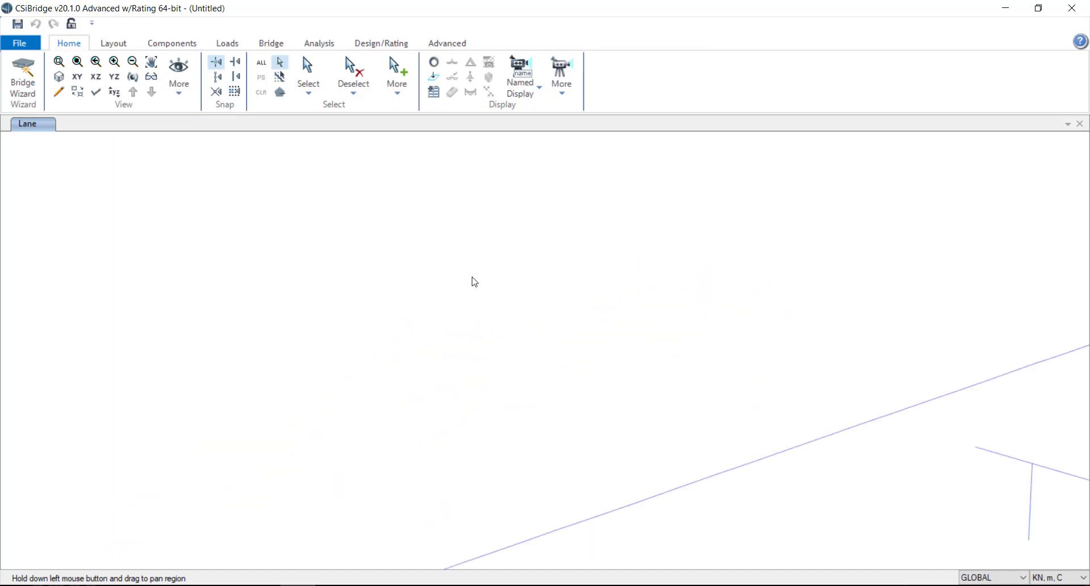
{"action": "scroll", "coordinate": [475, 282], "scroll_direction": "down", "scroll_amount": 3}
{"action": "scroll", "coordinate": [475, 282], "scroll_direction": "up", "scroll_amount": 3}
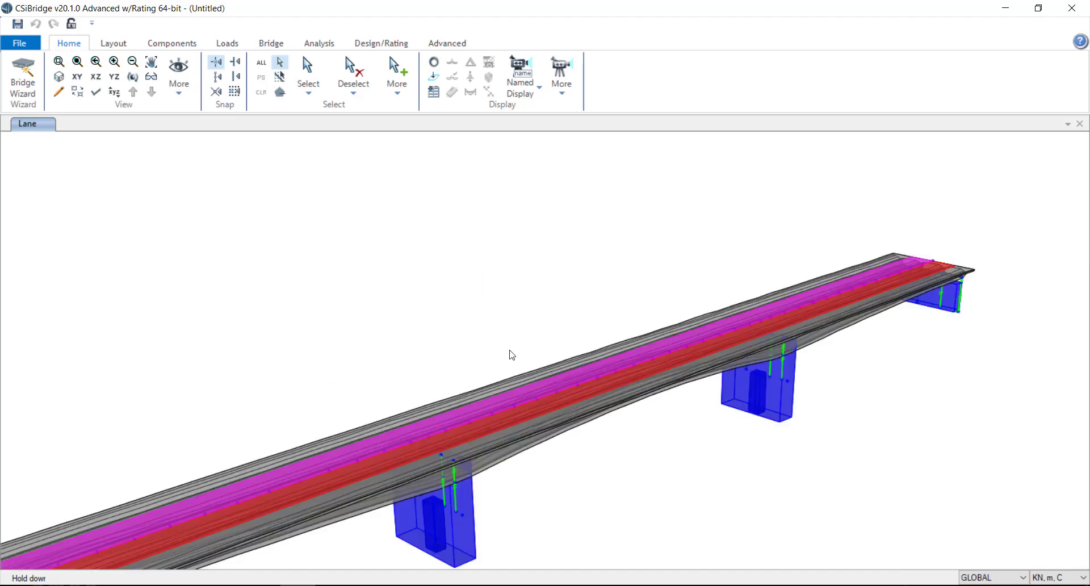
{"action": "left_click", "coordinate": [151, 61]}
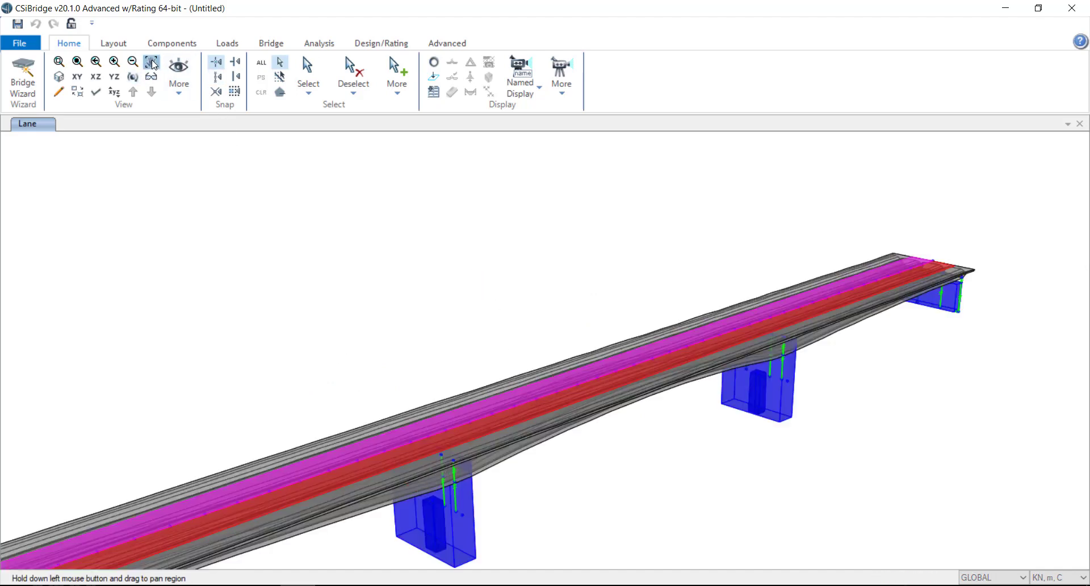
{"action": "mouse_move", "coordinate": [260, 391]}
{"action": "left_mouse_down"}
{"action": "mouse_move", "coordinate": [356, 301]}
{"action": "mouse_move", "coordinate": [327, 259]}
{"action": "left_mouse_up"}
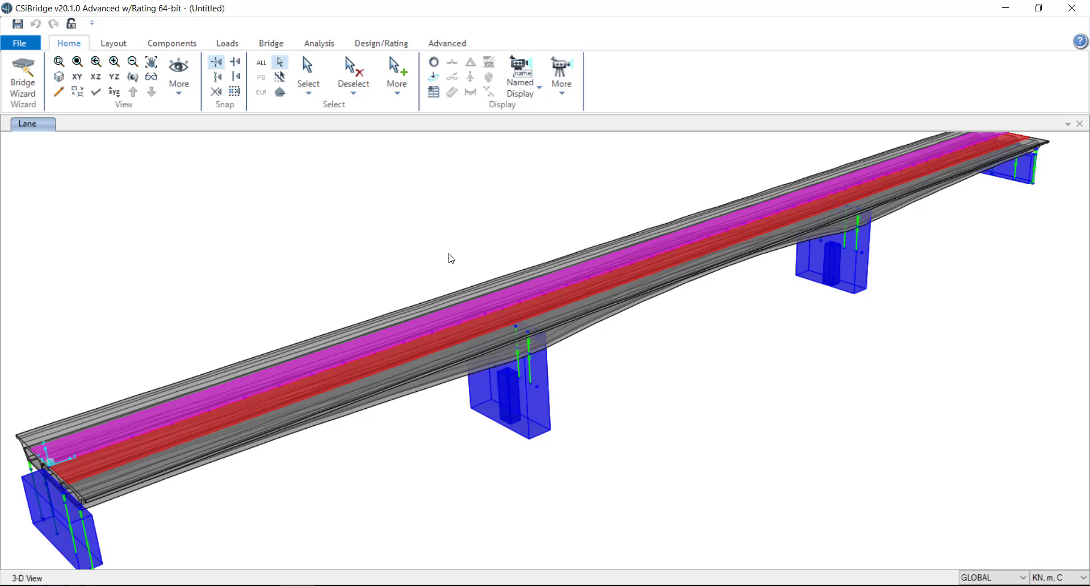
{"action": "scroll", "coordinate": [451, 259], "scroll_direction": "down", "scroll_amount": 2}
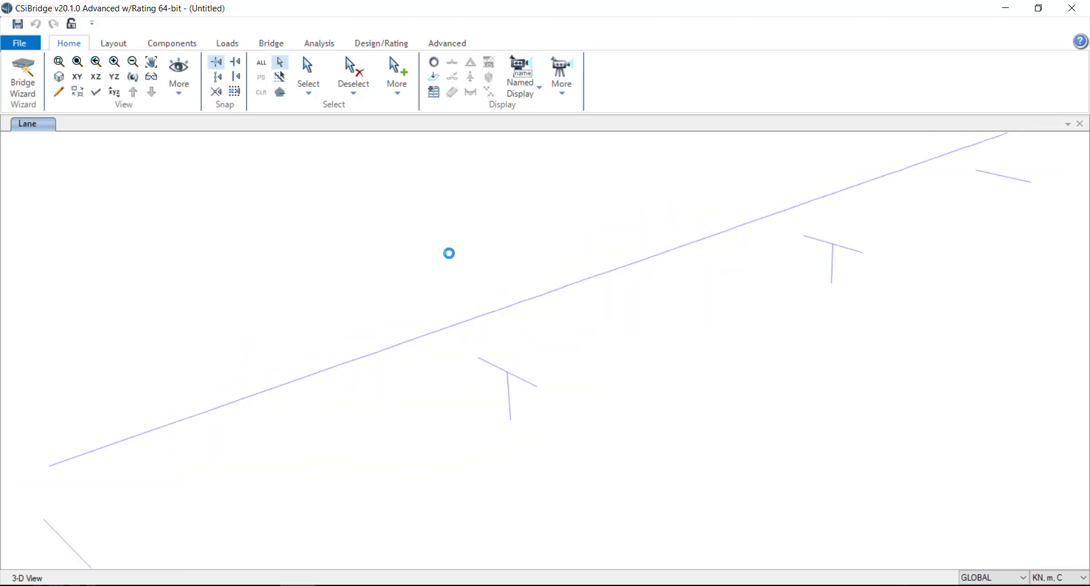
Open the load pattern definitions and enter Xe as the load pattern name.
{"action": "left_click", "coordinate": [227, 43]}
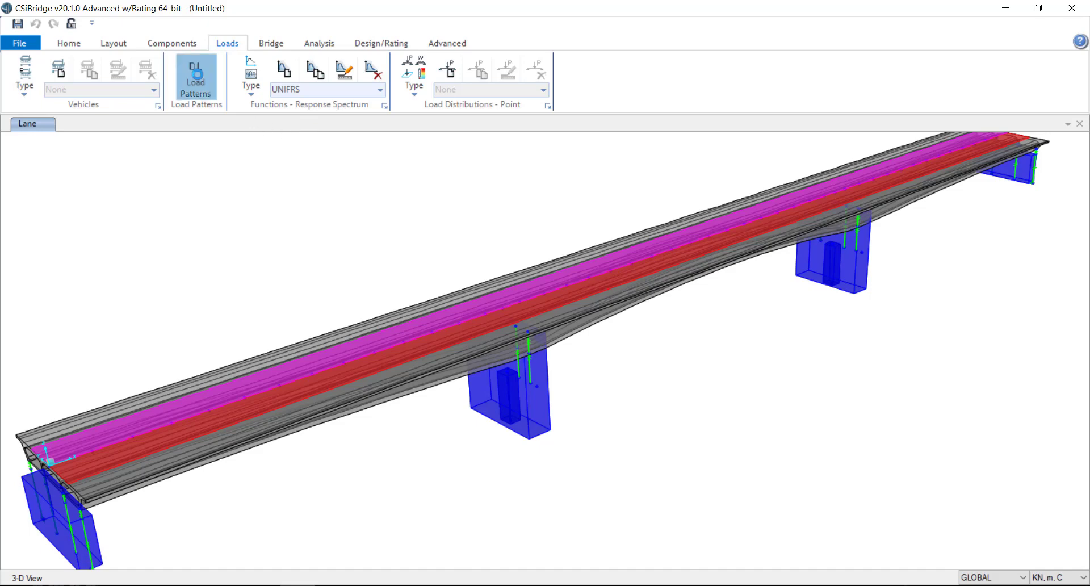
{"action": "left_click", "coordinate": [204, 85]}
{"action": "left_click_drag", "start_coordinate": [327, 270], "coordinate": [240, 273]}
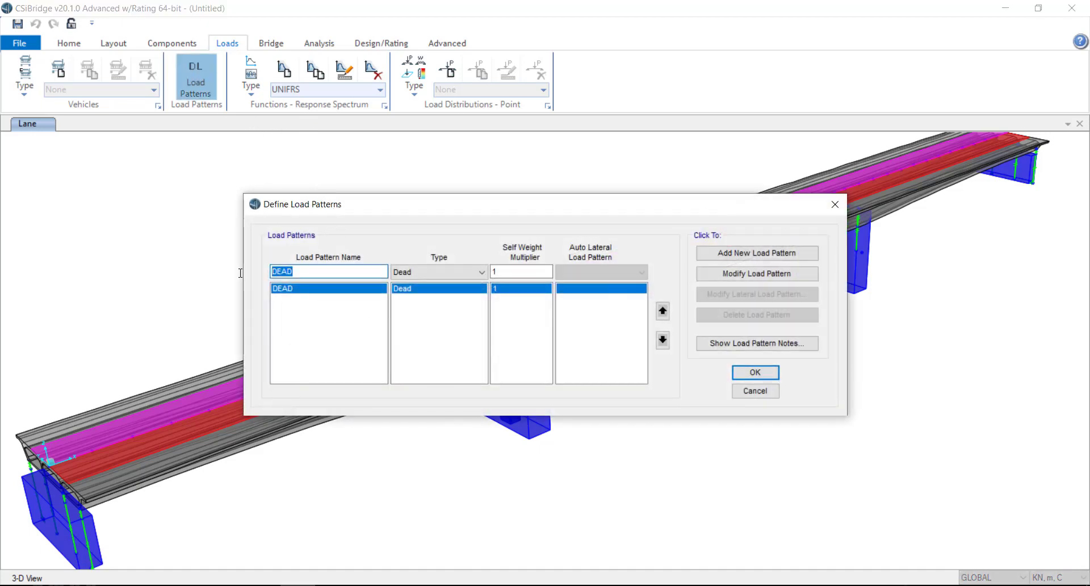
{"action": "type", "text": "Xe"}
Try to set the type of load pattern Xe to Vehicle Live.
{"action": "left_click", "coordinate": [465, 274]}
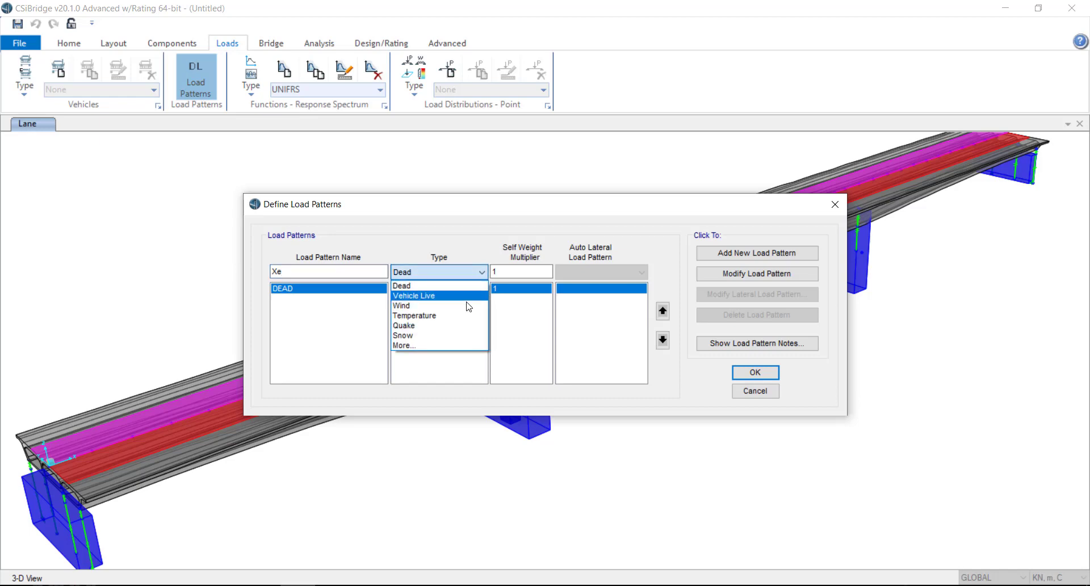
{"action": "left_click", "coordinate": [466, 296]}
{"action": "left_click", "coordinate": [674, 267]}
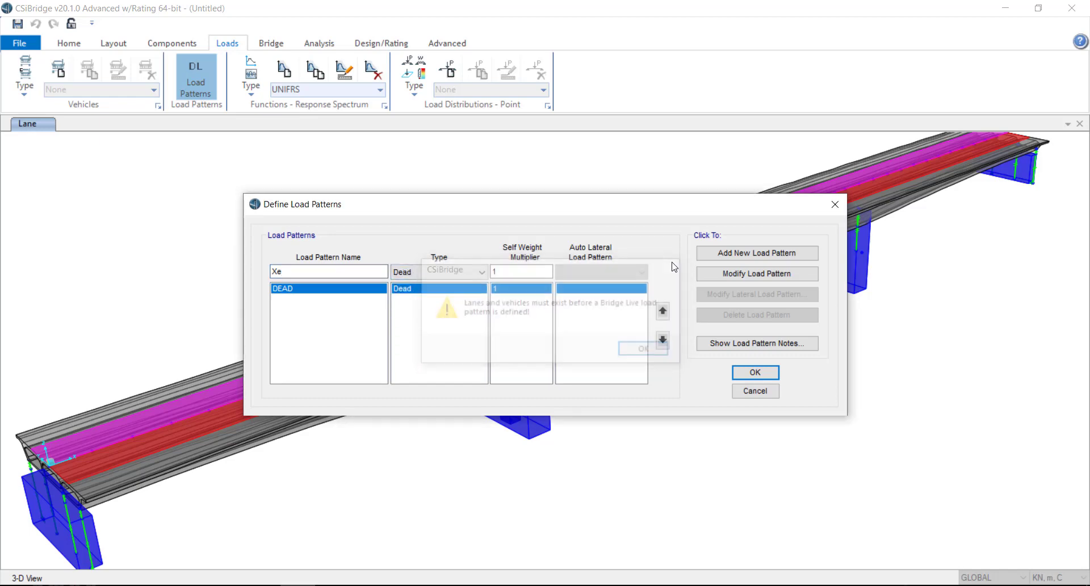
{"action": "left_click", "coordinate": [480, 272]}
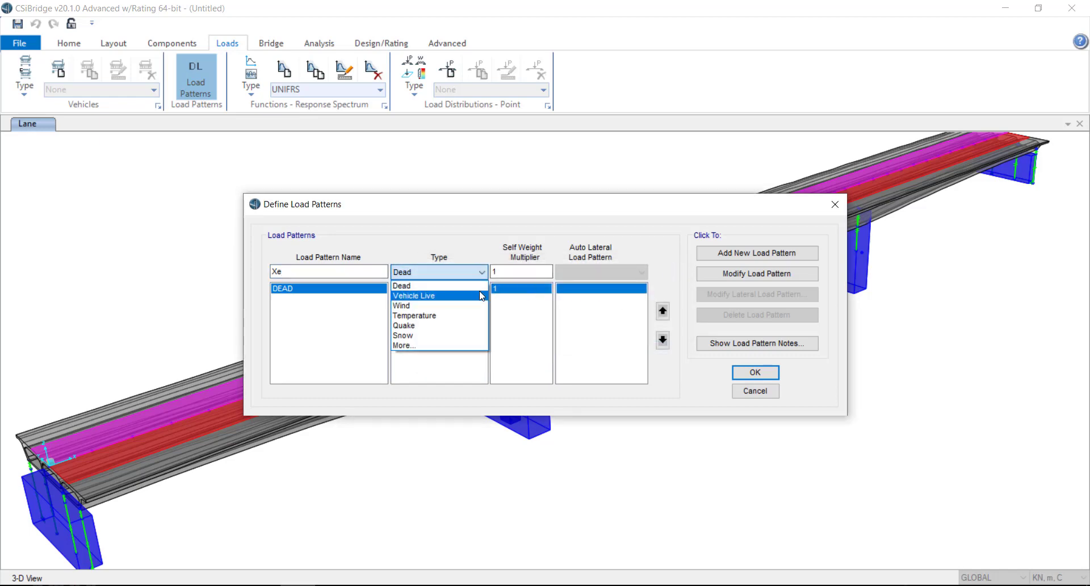
{"action": "left_click", "coordinate": [481, 296]}
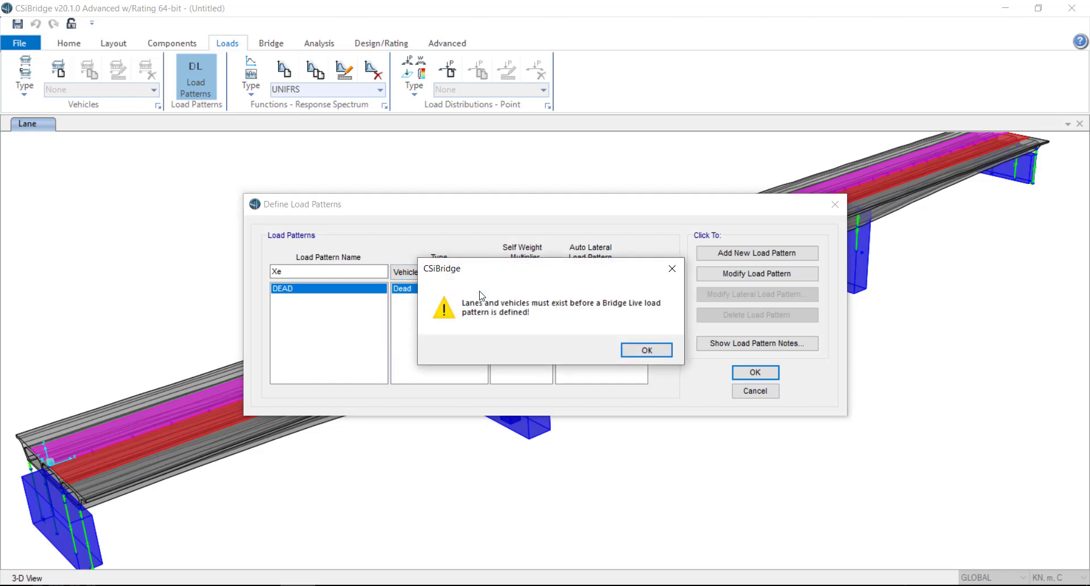
{"action": "left_click", "coordinate": [656, 351]}
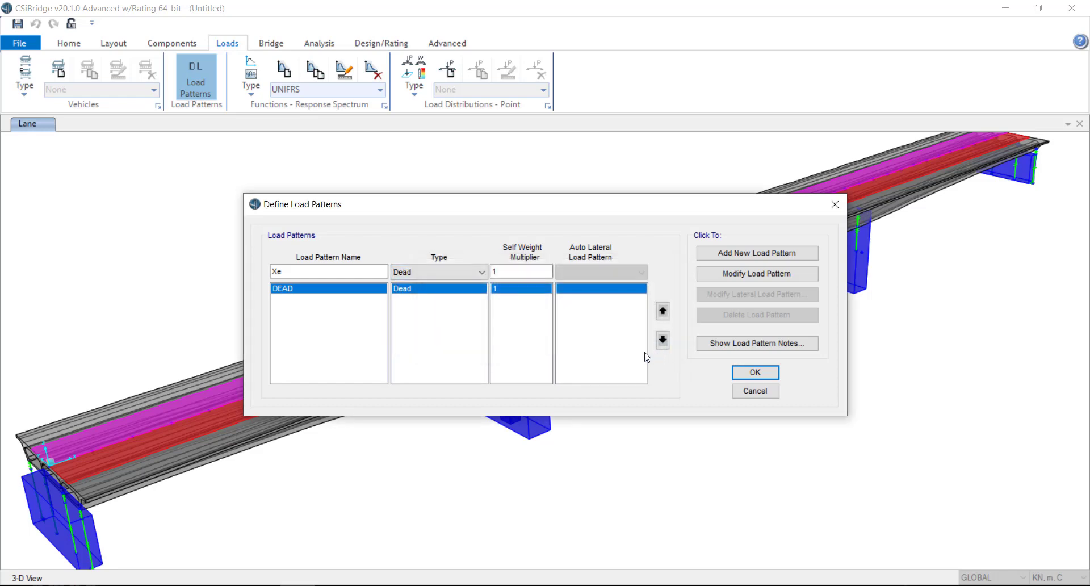
Rename the existing DEAD load pattern as Xe and delete it from the load pattern list.
{"action": "left_click", "coordinate": [522, 272]}
{"action": "double_click", "coordinate": [512, 272]}
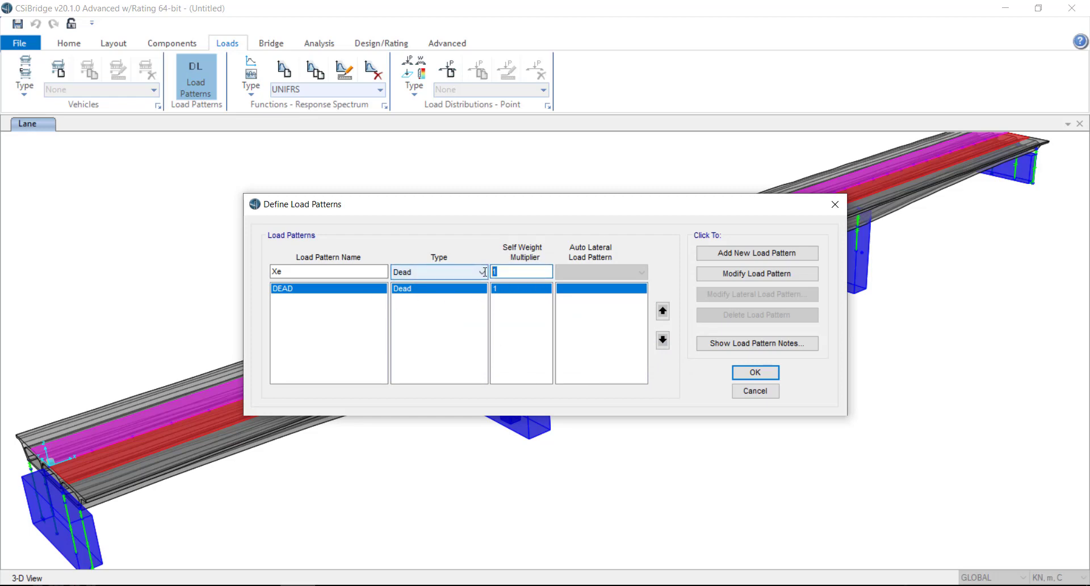
{"action": "left_click", "coordinate": [759, 275]}
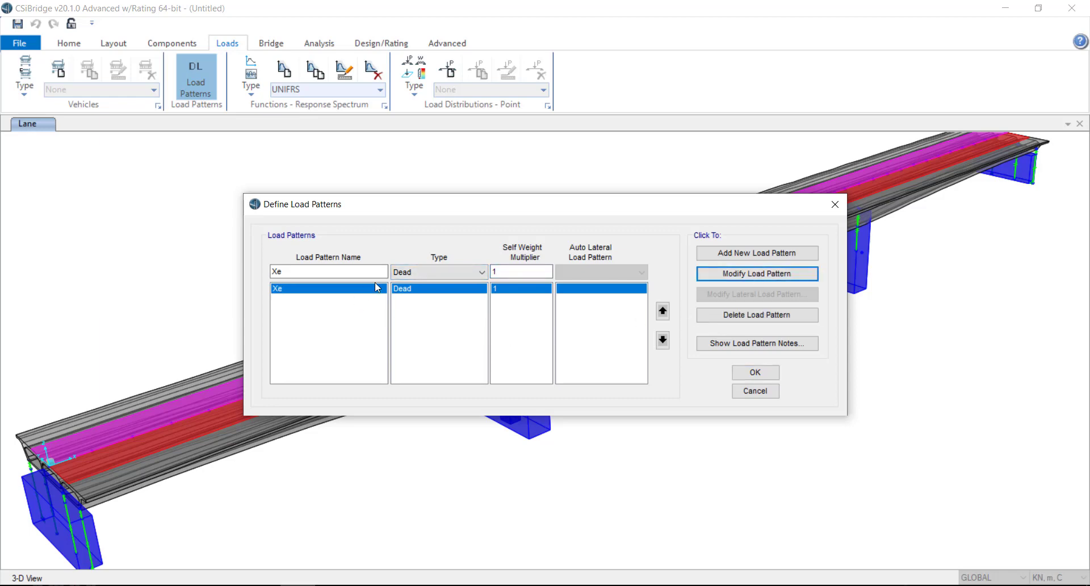
{"action": "left_click", "coordinate": [774, 316]}
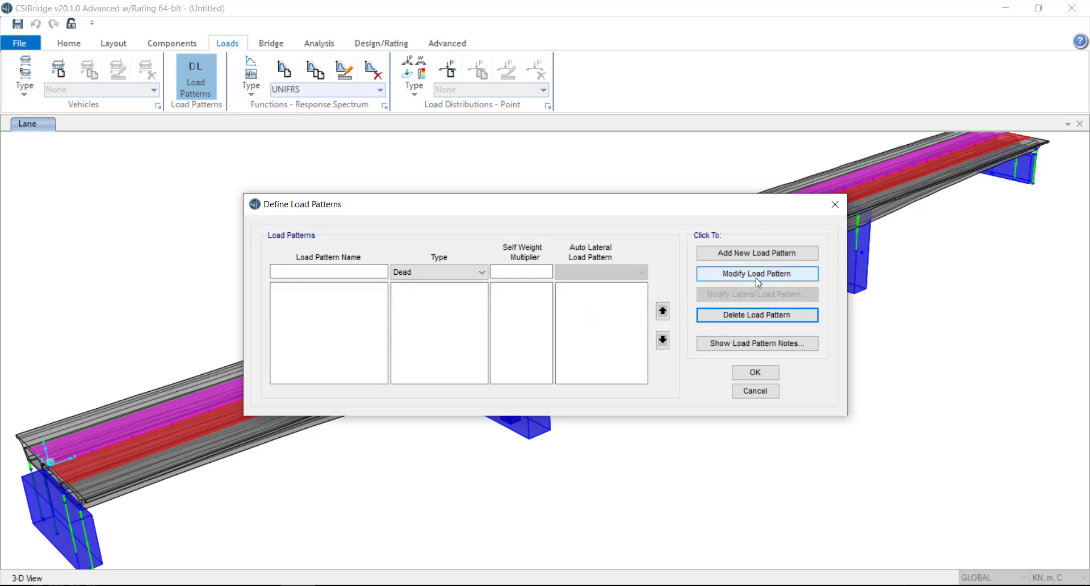
Add a load pattern named xe with type Dead and a self-weight multiplier of 1.
{"action": "left_click", "coordinate": [371, 274]}
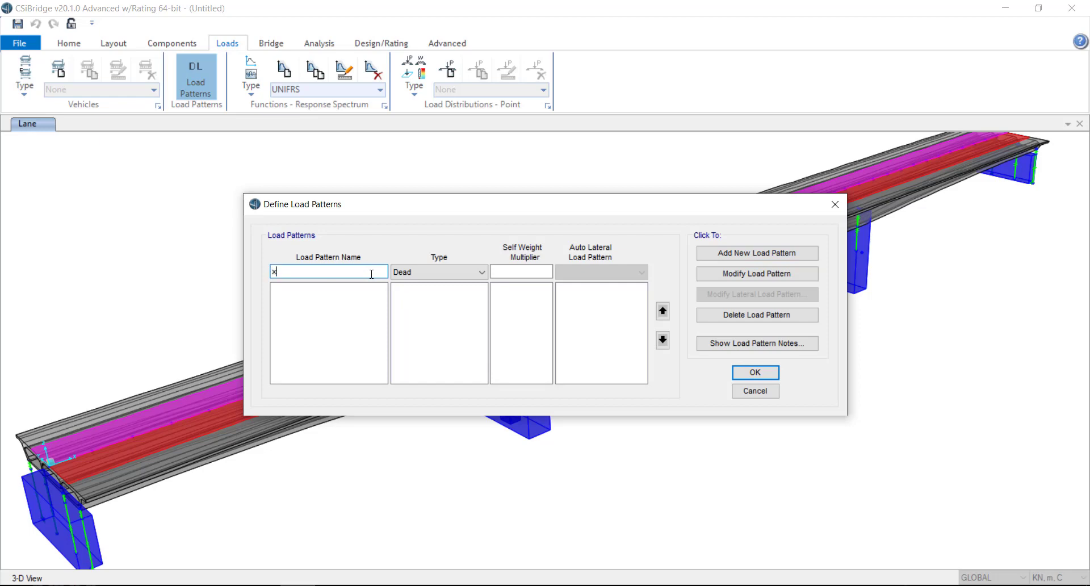
{"action": "left_click", "coordinate": [465, 272]}
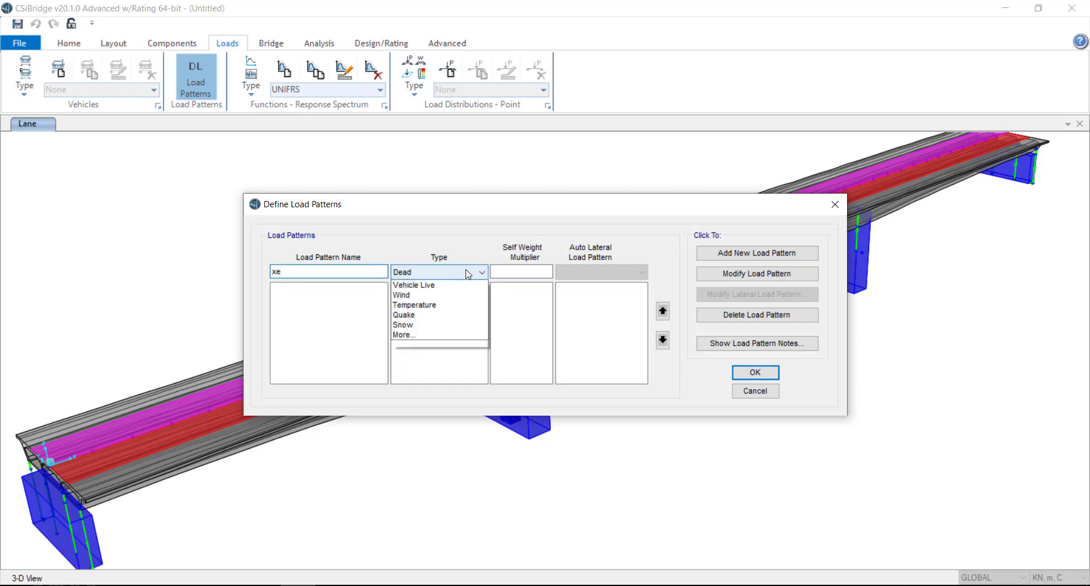
{"action": "left_click", "coordinate": [467, 294]}
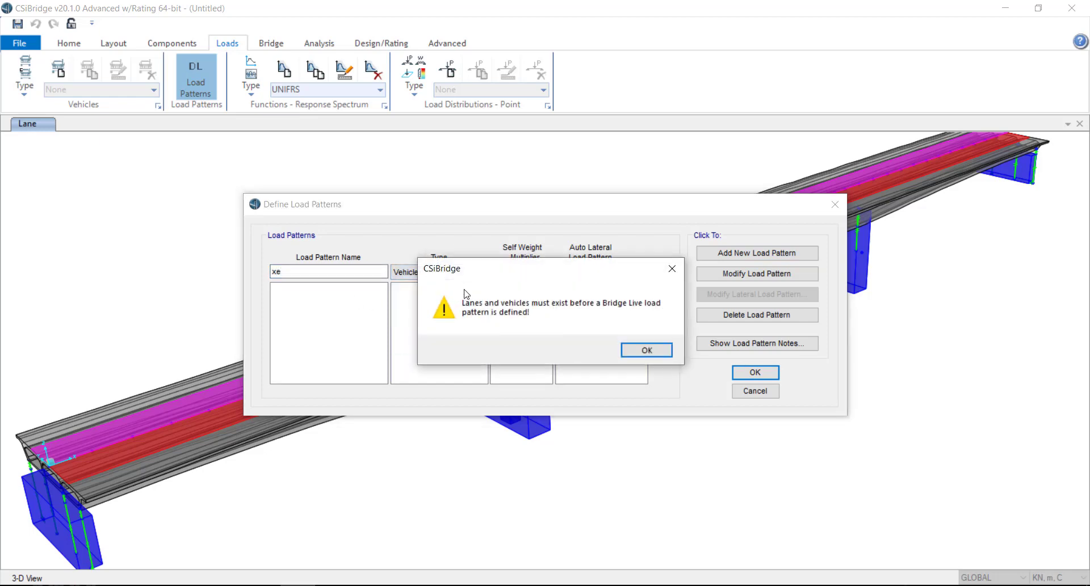
{"action": "left_click", "coordinate": [672, 269]}
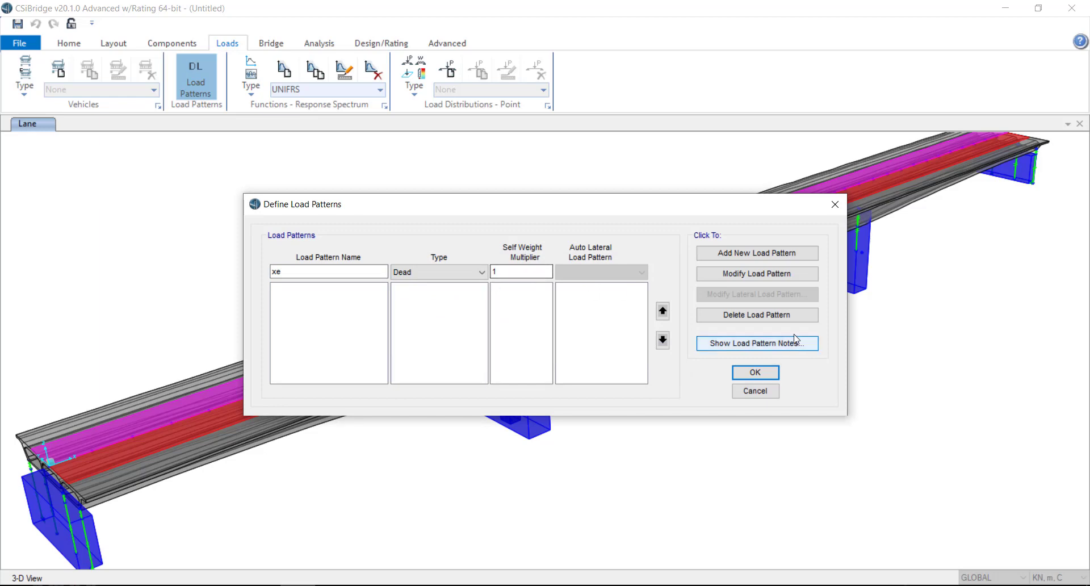
{"action": "left_click", "coordinate": [793, 256]}
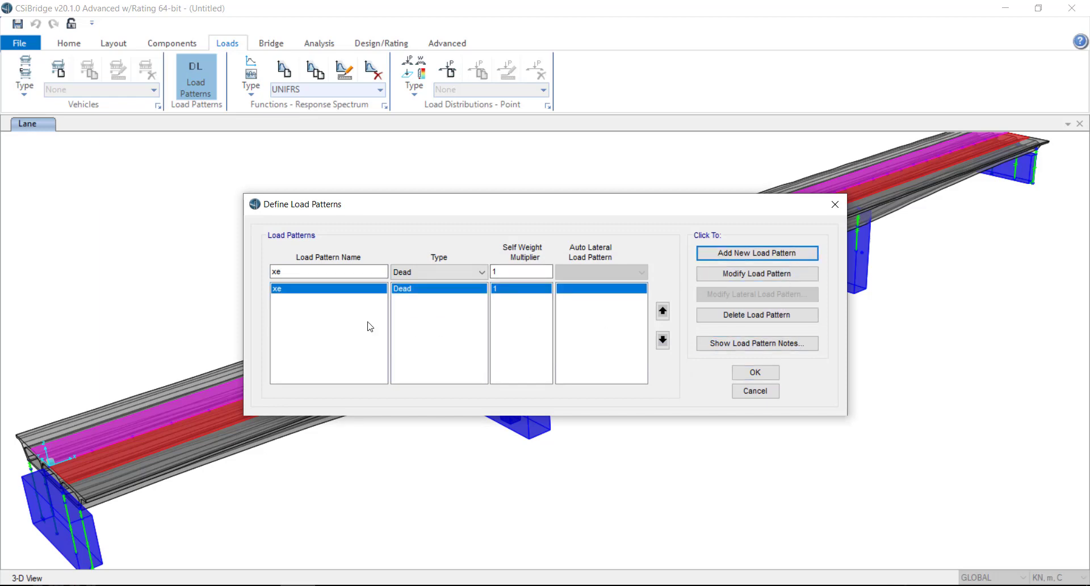
Add a load pattern named gochan with type Dead Manufacture and a self-weight multiplier of 1.
{"action": "left_click", "coordinate": [343, 288]}
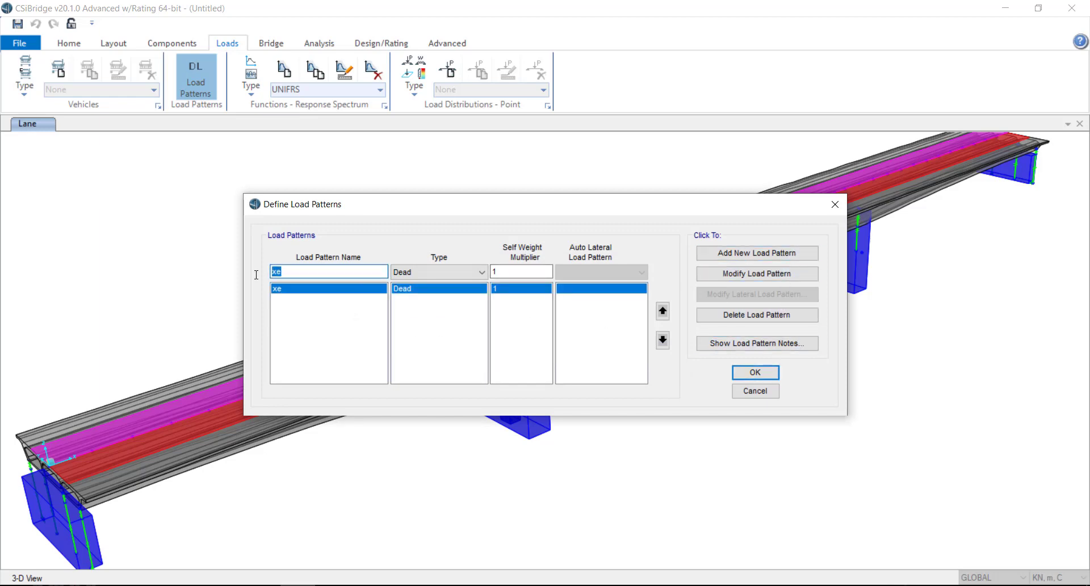
{"action": "type", "text": "gochan"}
{"action": "left_click", "coordinate": [471, 275]}
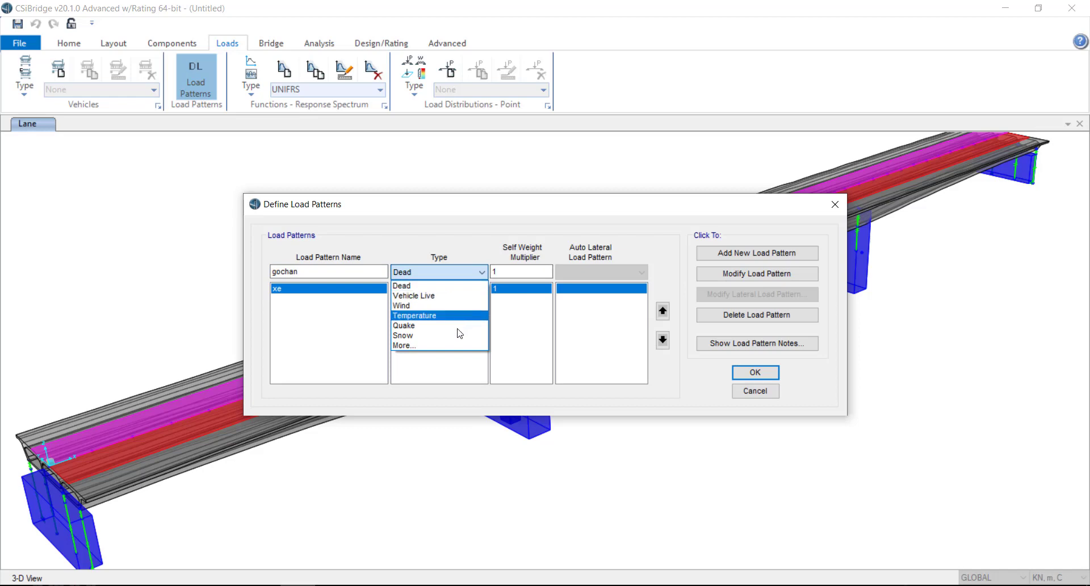
{"action": "left_click", "coordinate": [452, 344]}
{"action": "left_click", "coordinate": [451, 276]}
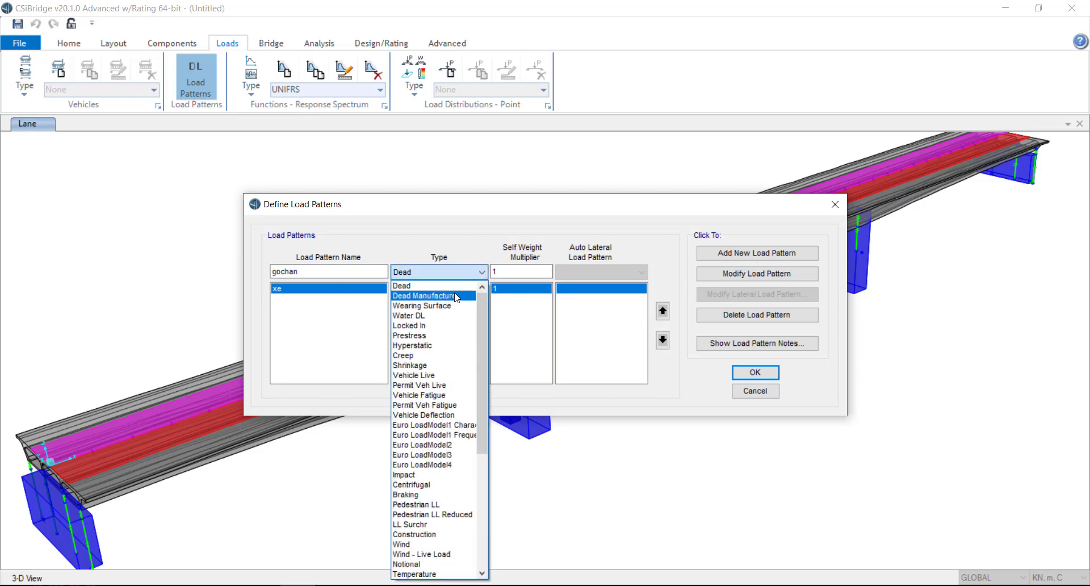
{"action": "left_click", "coordinate": [454, 297]}
{"action": "key", "text": "Tab"}
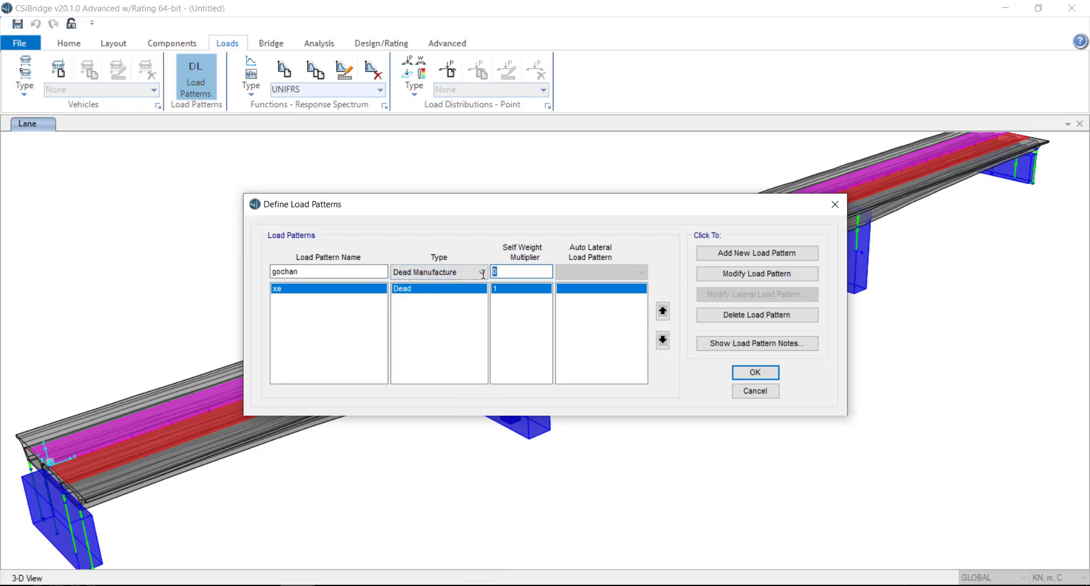
{"action": "type", "text": "1"}
{"action": "left_click", "coordinate": [781, 253]}
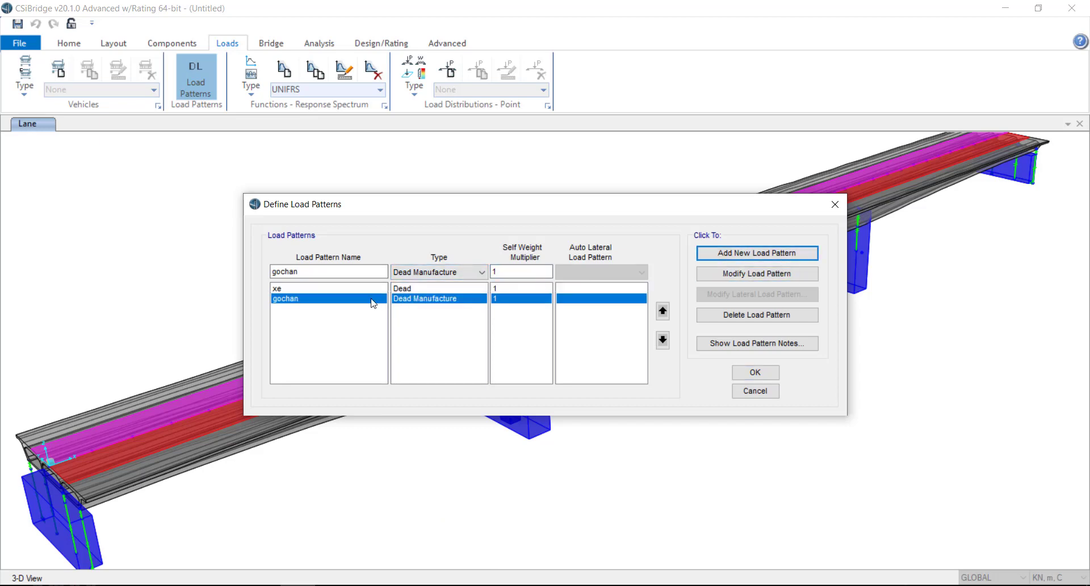
Add a load pattern named nguoidi with type Pedestrian LL and a self-weight multiplier of 1.
{"action": "double_click", "coordinate": [270, 272]}
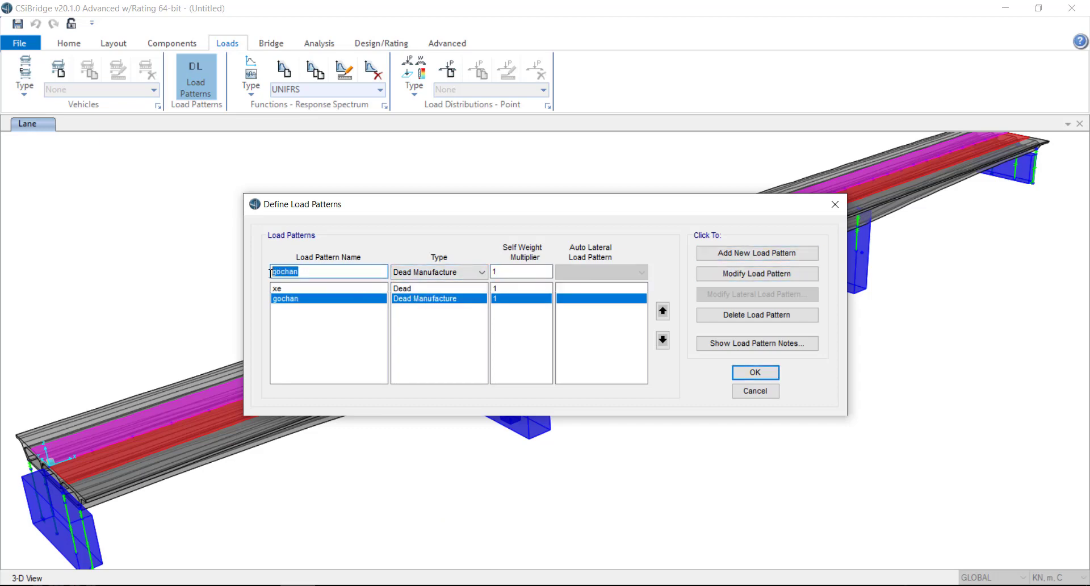
{"action": "type", "text": "ngu"}
{"action": "key", "text": "BackSpace"}
{"action": "left_click", "coordinate": [483, 273]}
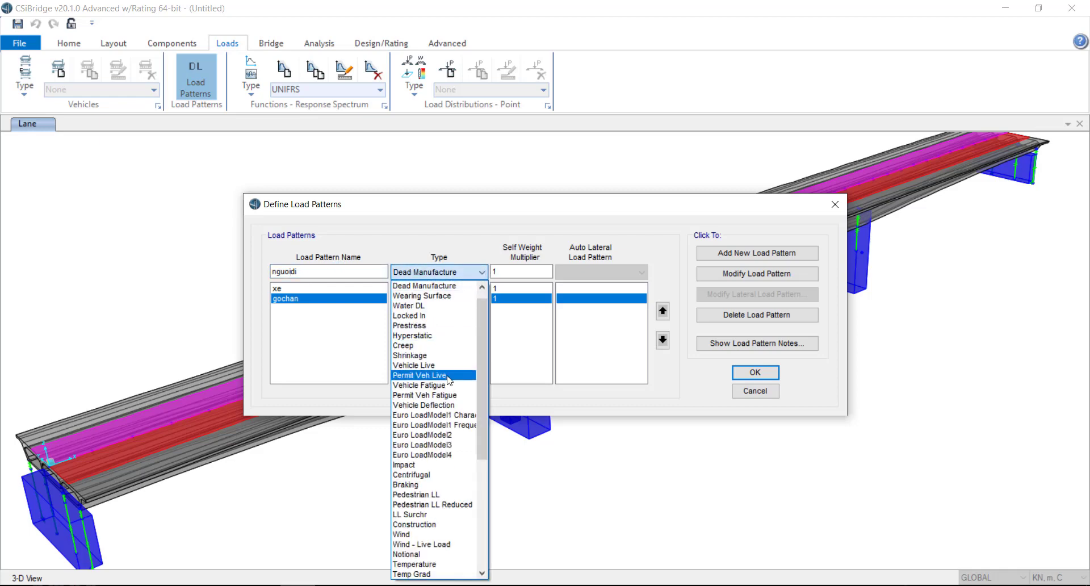
{"action": "left_click", "coordinate": [438, 494]}
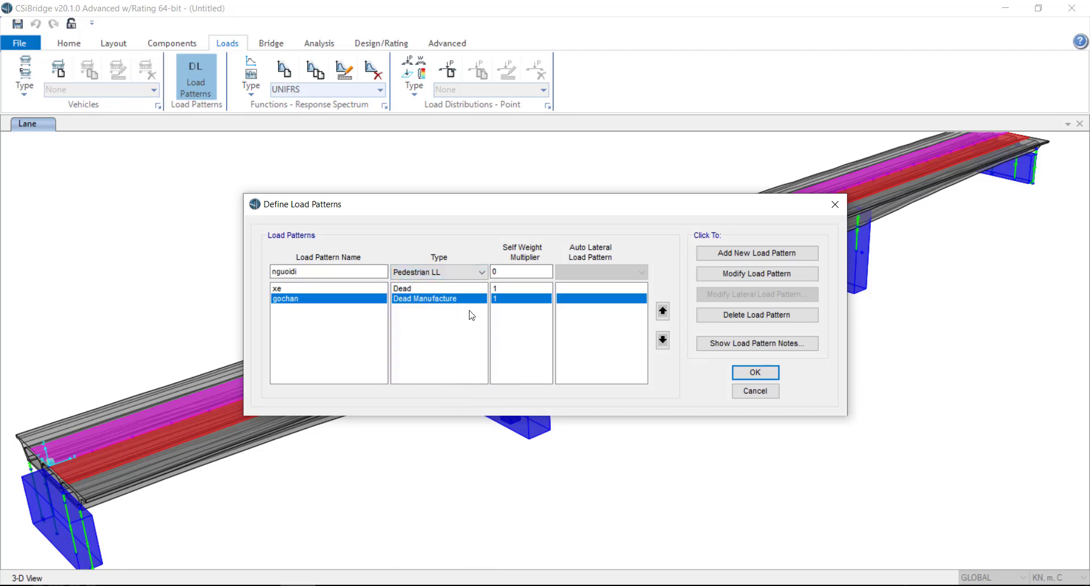
{"action": "key", "text": "Tab"}
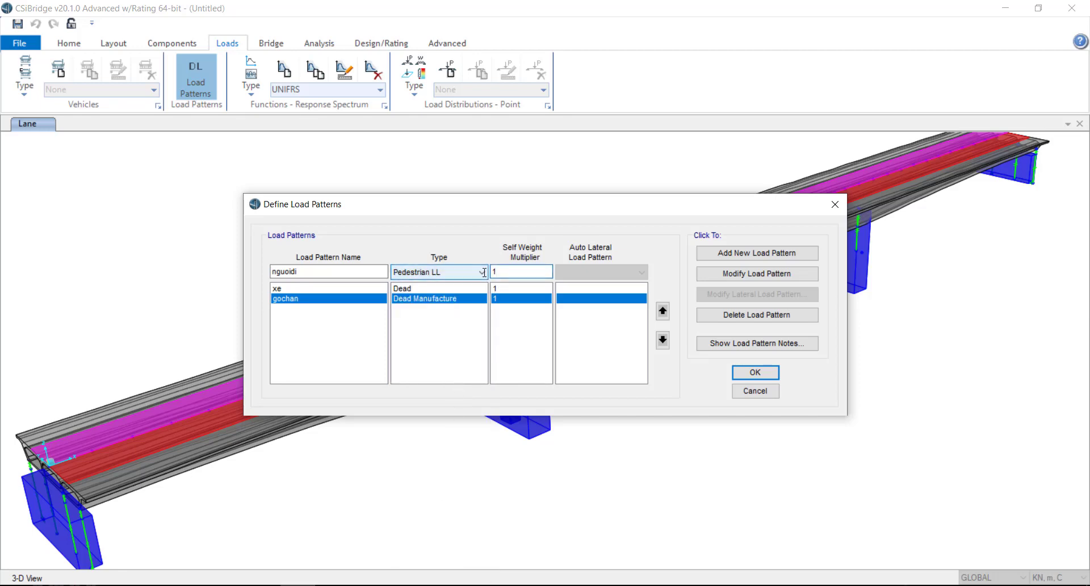
{"action": "left_click", "coordinate": [756, 253]}
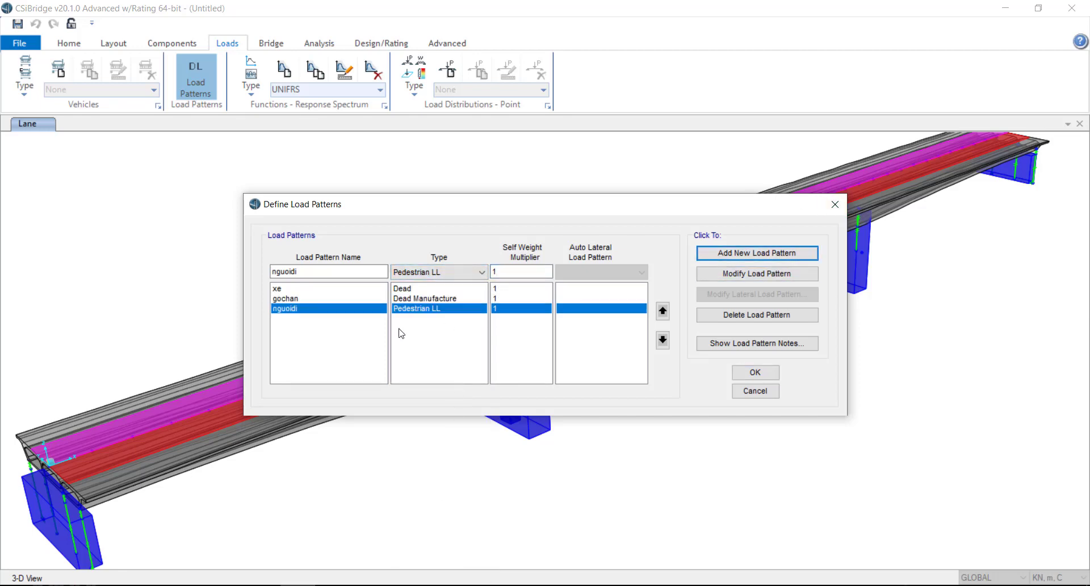
Add a load pattern named lopphu with type Wearing Surface and a self-weight multiplier of 1.
{"action": "double_click", "coordinate": [292, 270]}
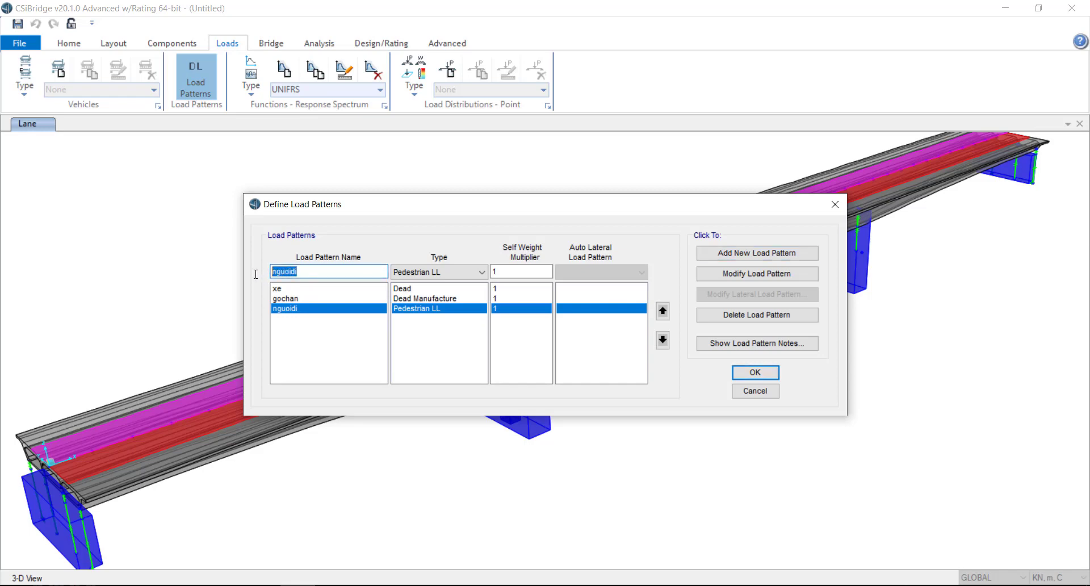
{"action": "type", "text": "lopphu"}
{"action": "left_click", "coordinate": [425, 273]}
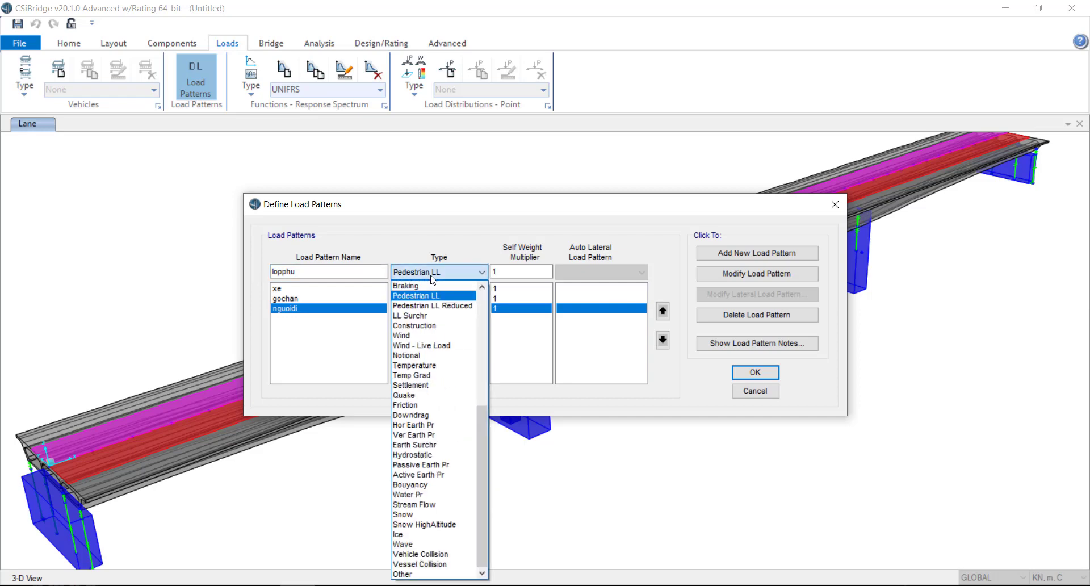
{"action": "scroll", "coordinate": [447, 315], "scroll_direction": "up", "scroll_amount": 3}
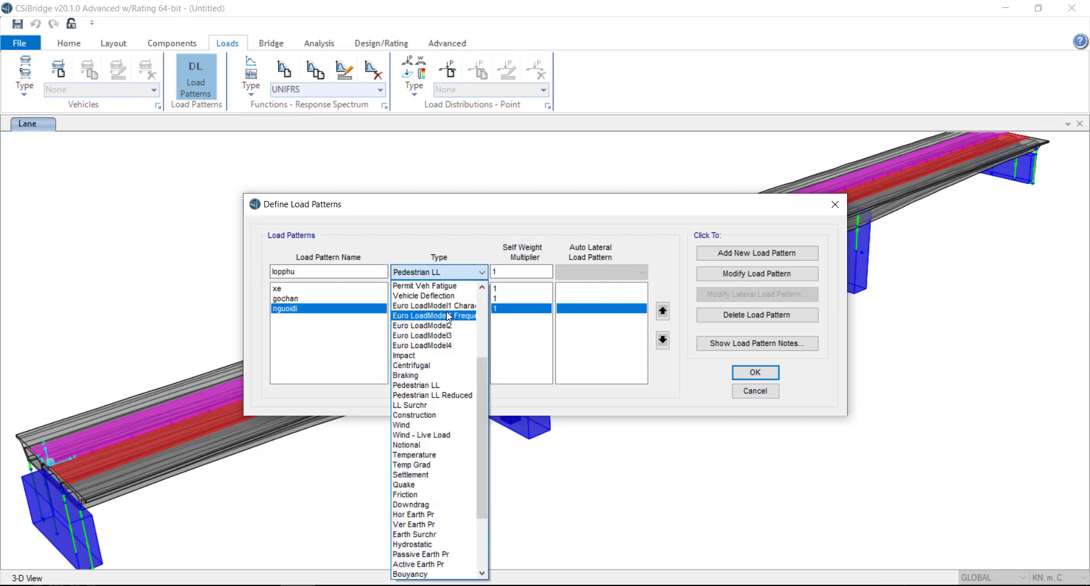
{"action": "scroll", "coordinate": [445, 306], "scroll_direction": "up", "scroll_amount": 4}
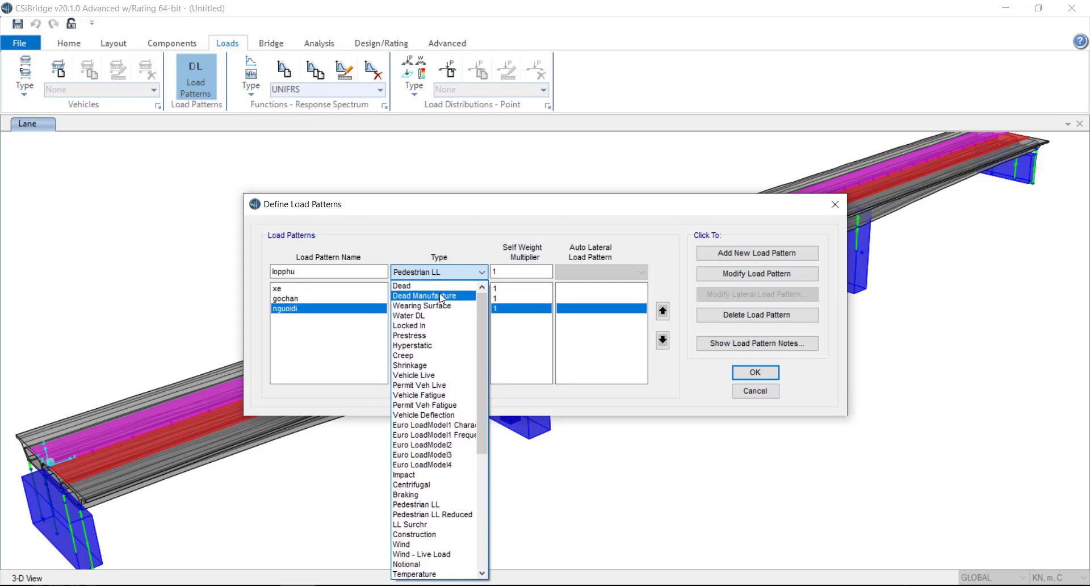
{"action": "left_click", "coordinate": [442, 305]}
{"action": "key", "text": "Tab"}
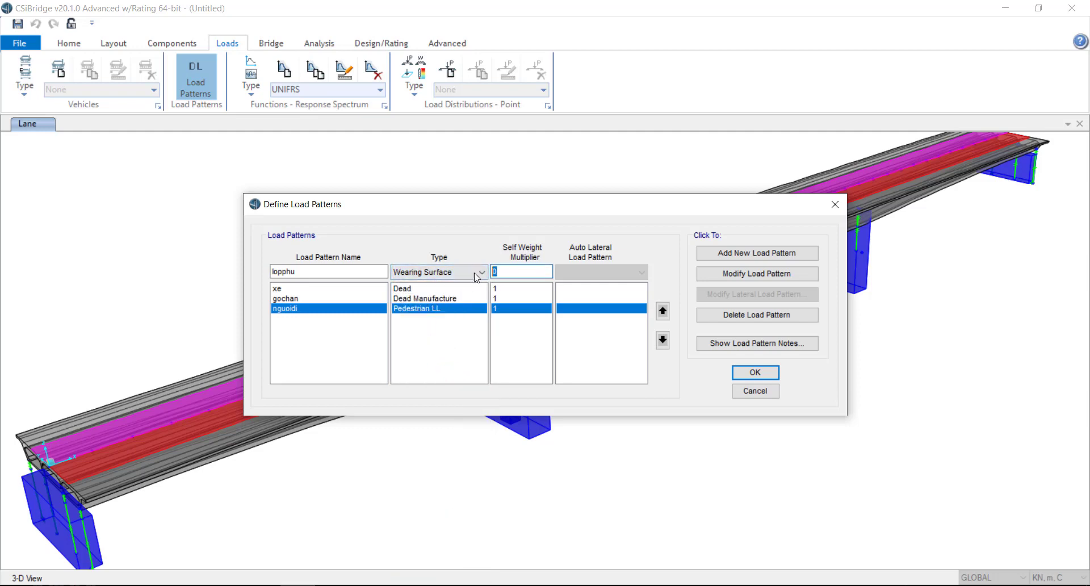
{"action": "type", "text": "1"}
{"action": "left_click", "coordinate": [769, 254]}
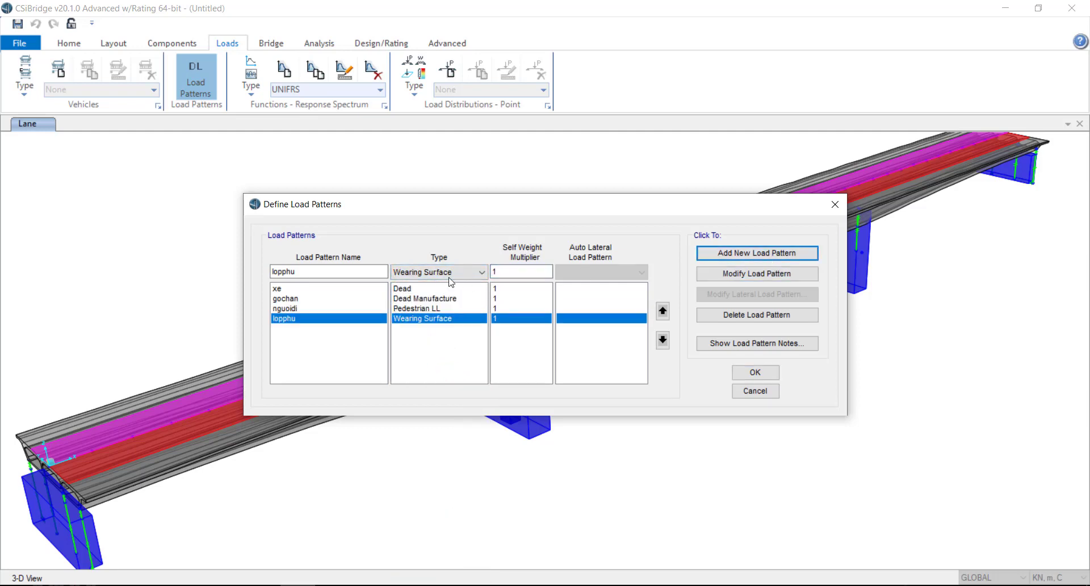
Delete the xe load pattern from the load pattern list.
{"action": "left_click_drag", "start_coordinate": [298, 272], "coordinate": [256, 273]}
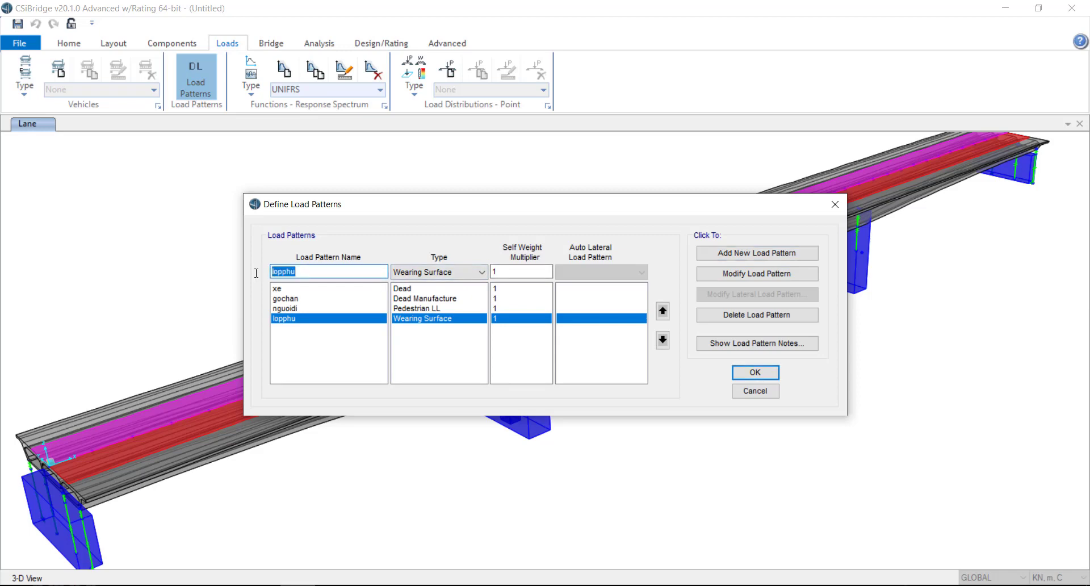
{"action": "left_click", "coordinate": [430, 288]}
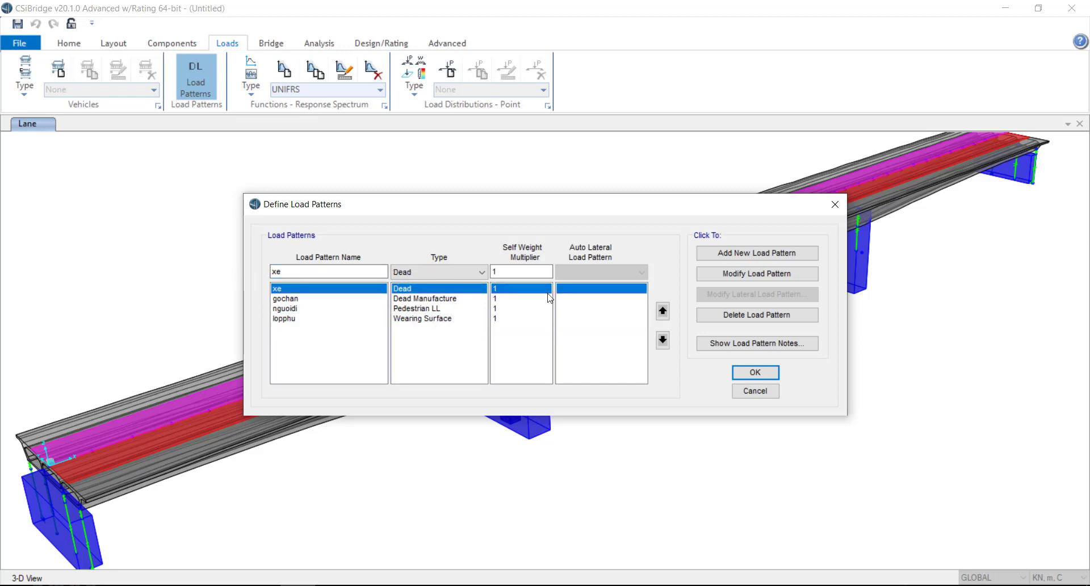
{"action": "left_click", "coordinate": [775, 319]}
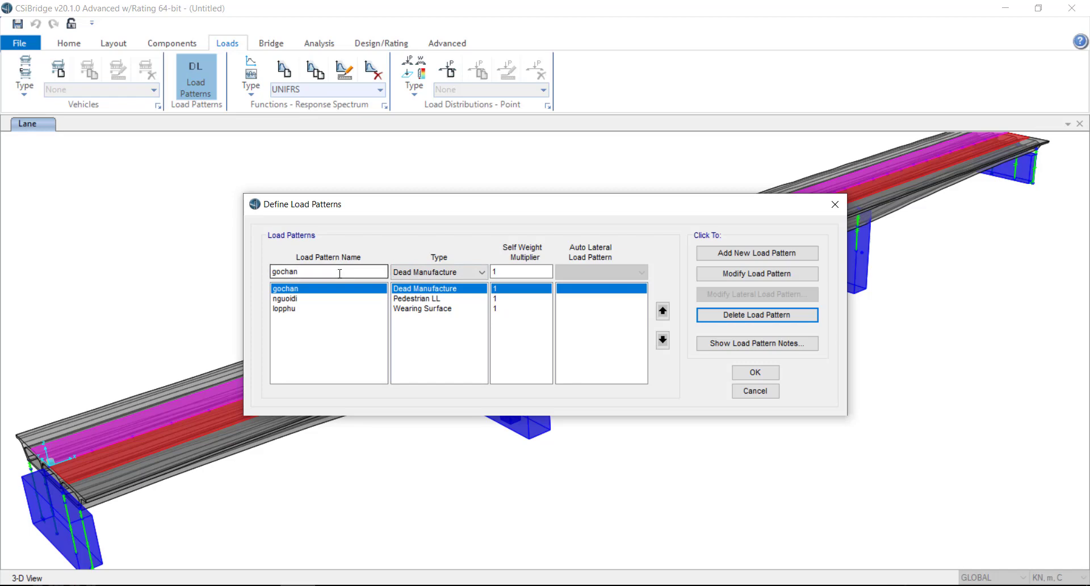
Add a load pattern named lancan with type Dead Manufacture and multiplier 1, and accept the load pattern definitions.
{"action": "left_click_drag", "start_coordinate": [303, 271], "coordinate": [252, 277]}
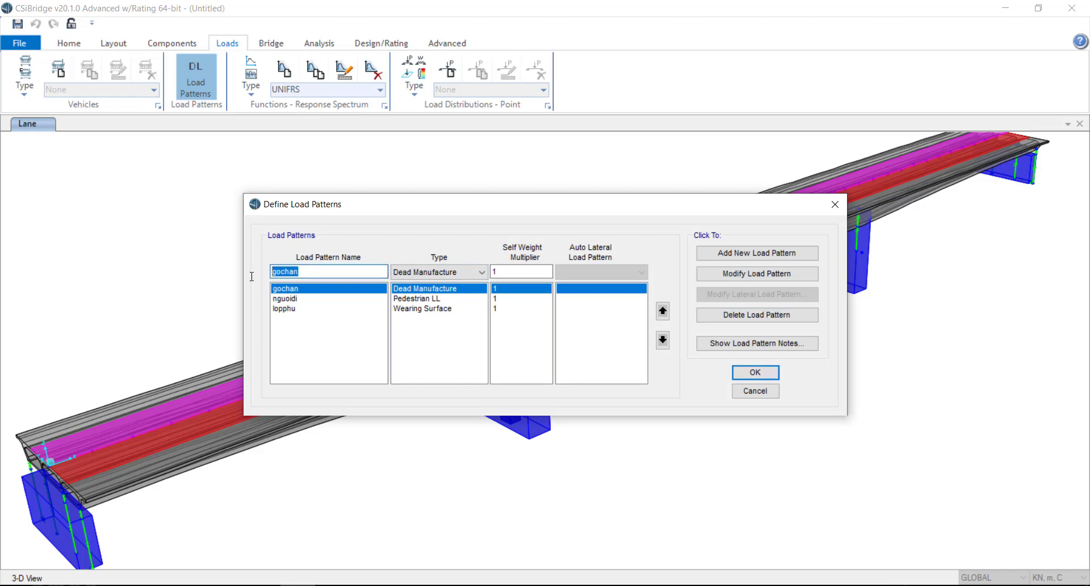
{"action": "key", "text": "BackSpace"}
{"action": "type", "text": "lancan"}
{"action": "left_click", "coordinate": [459, 277]}
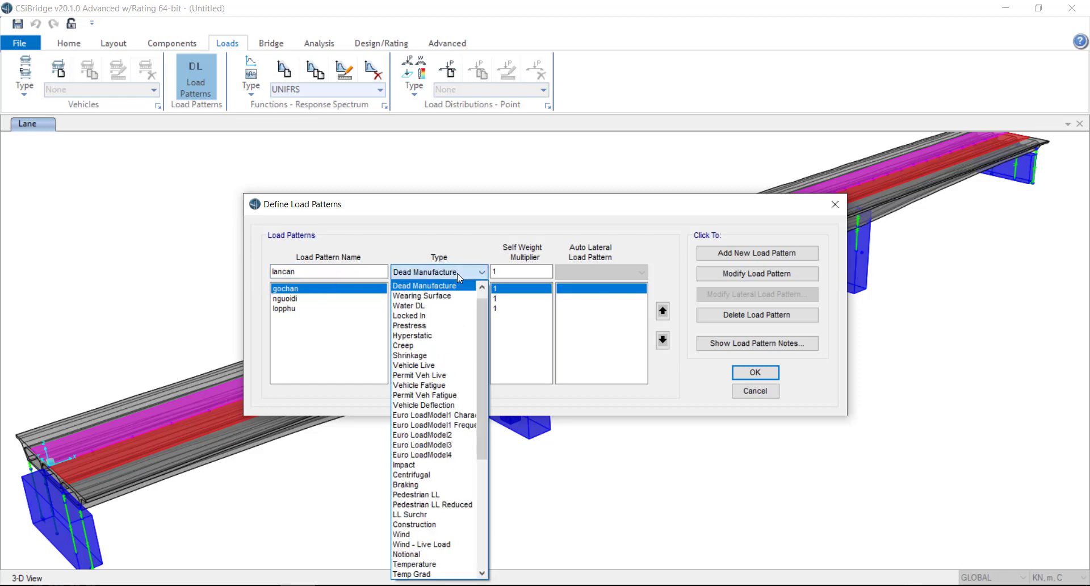
{"action": "left_click", "coordinate": [460, 276]}
{"action": "left_click", "coordinate": [504, 273]}
{"action": "left_click", "coordinate": [710, 253]}
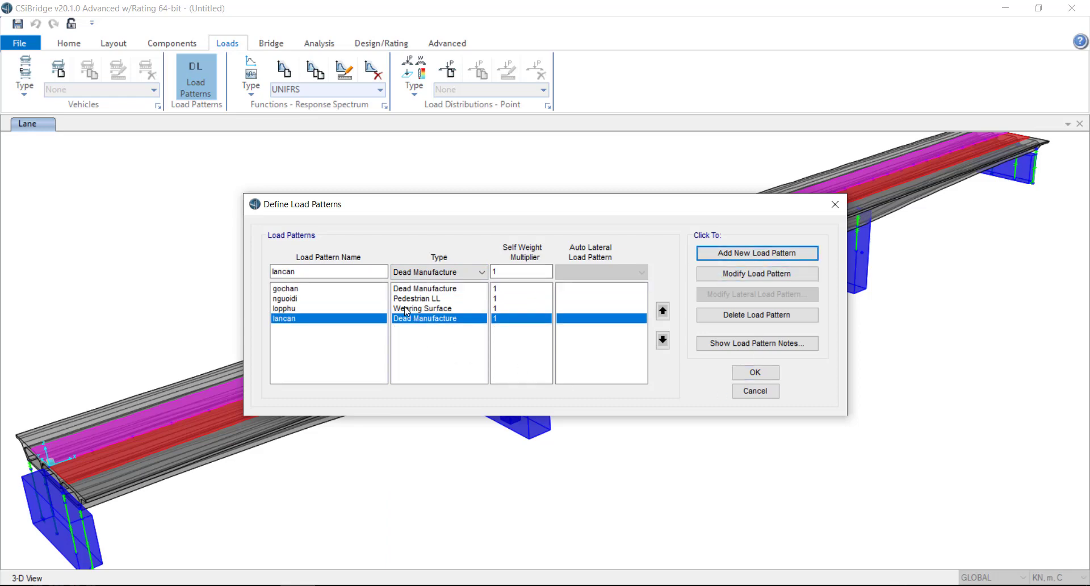
{"action": "left_click", "coordinate": [754, 373]}
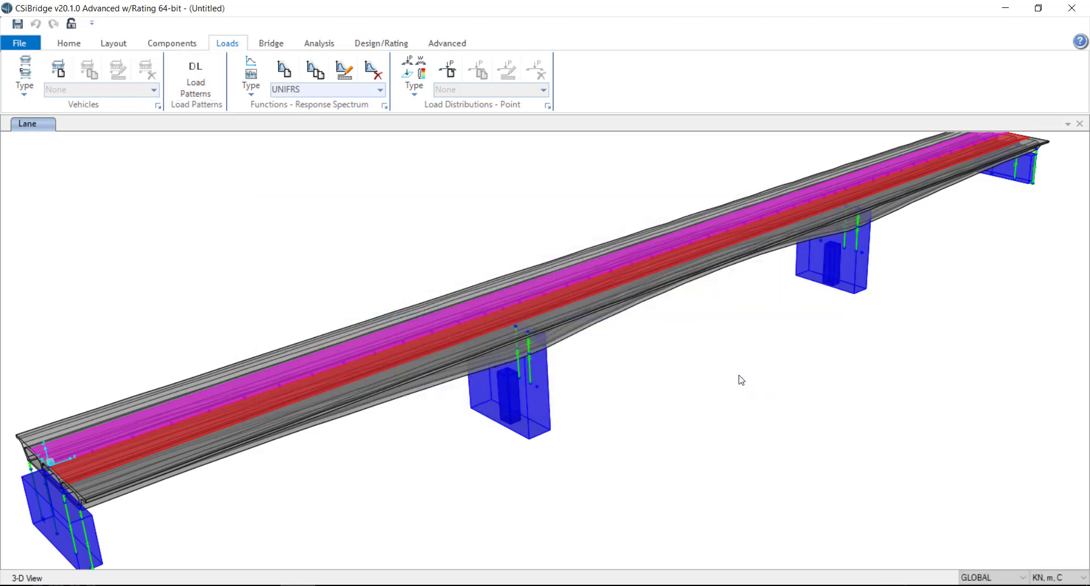
Start a new bridge line load distribution and enter nguoi di trai as its load name.
{"action": "left_click", "coordinate": [405, 81]}
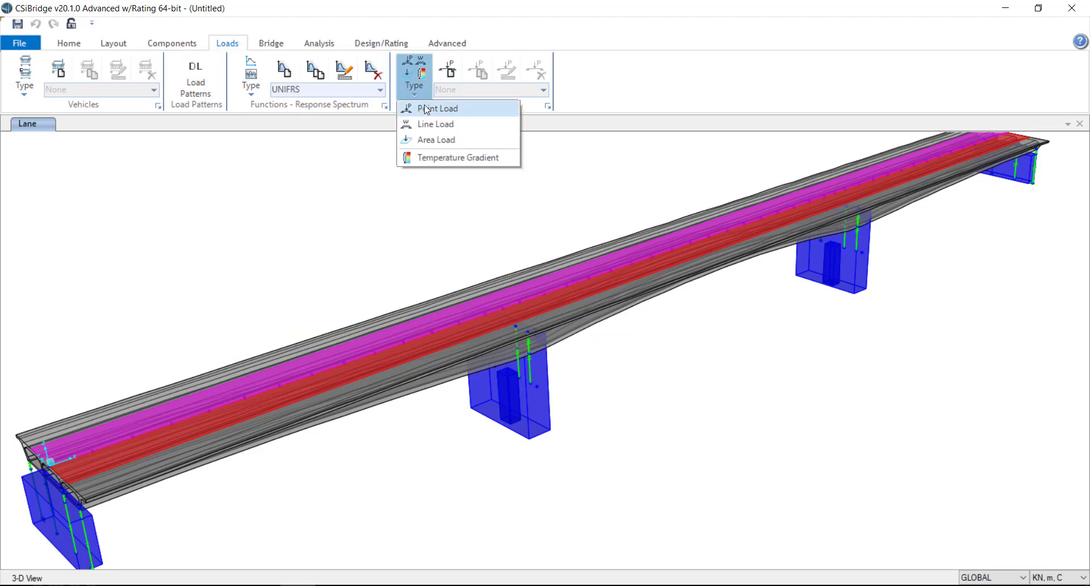
{"action": "left_click", "coordinate": [412, 123]}
{"action": "left_click", "coordinate": [447, 73]}
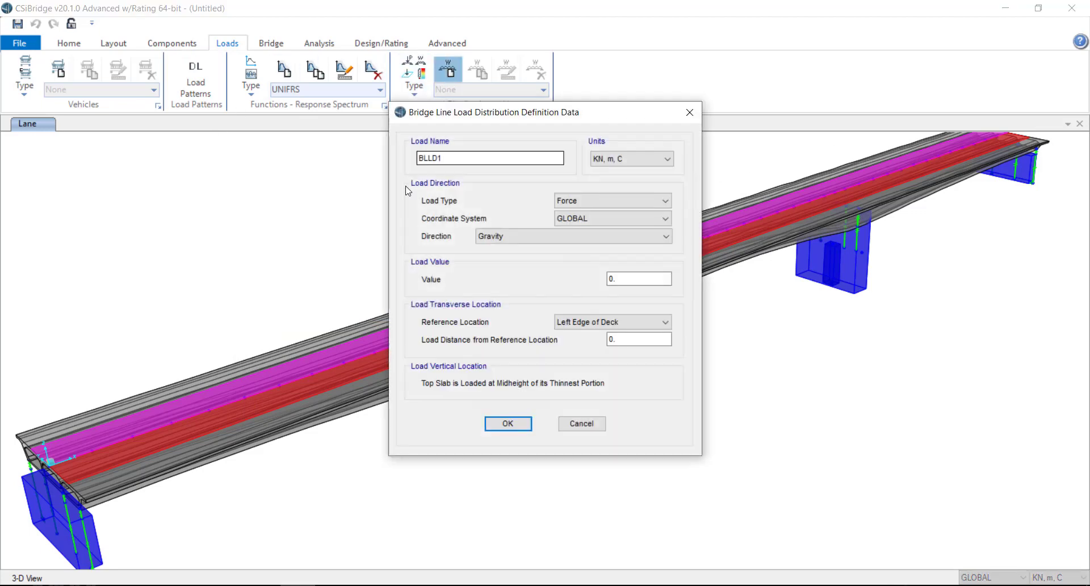
{"action": "type", "text": "nguoi di"}
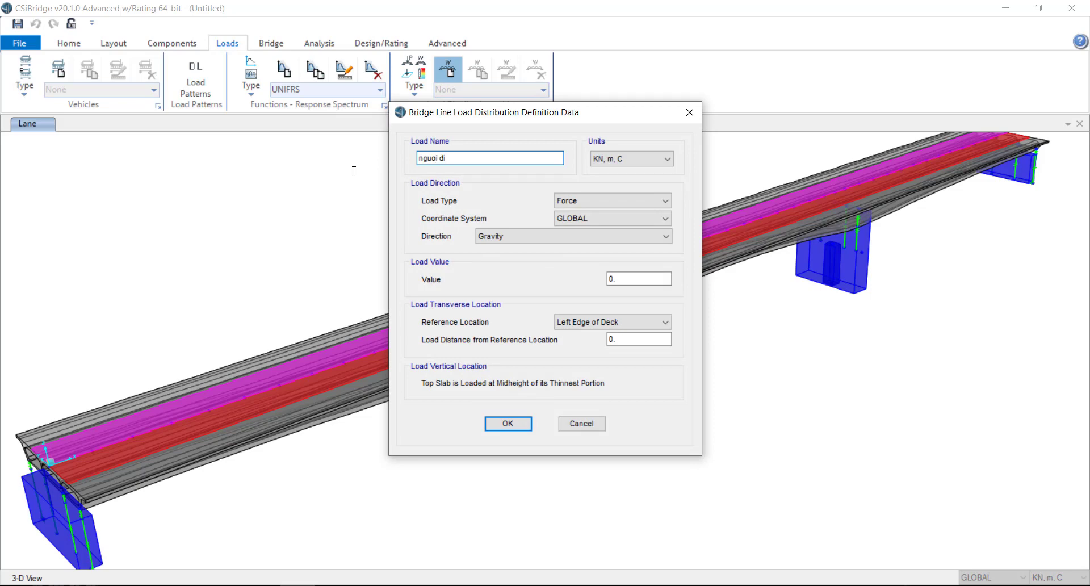
{"action": "type", "text": " trai"}
{"action": "left_click", "coordinate": [663, 280]}
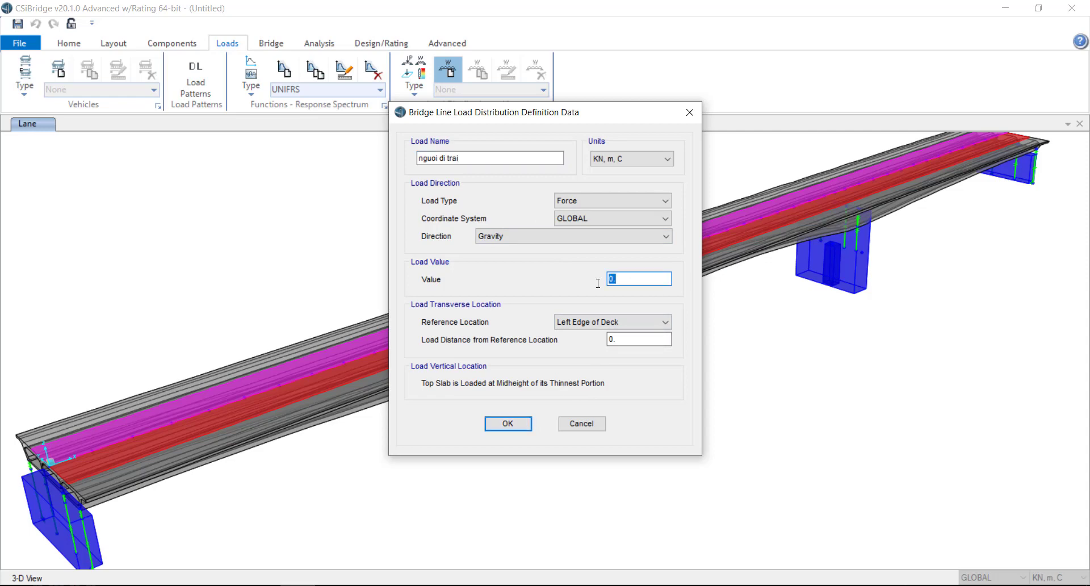
{"action": "key", "text": "BackSpace"}
Rename the line load gochan trai and define it with value 2 at 1.25 m from the left edge of the deck.
{"action": "left_click", "coordinate": [504, 159]}
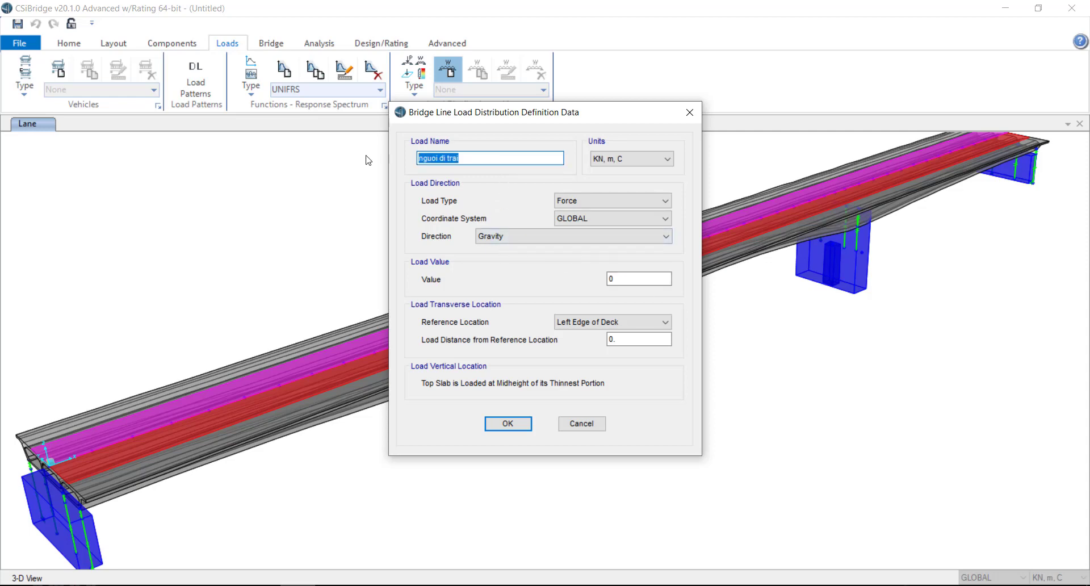
{"action": "type", "text": "gochan"}
{"action": "left_click", "coordinate": [613, 279]}
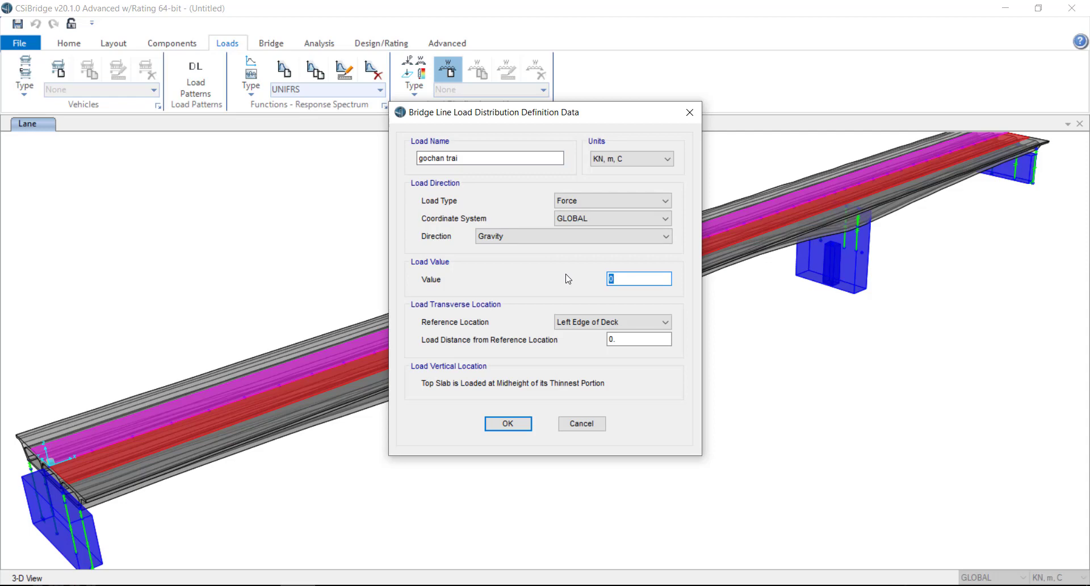
{"action": "type", "text": "2"}
{"action": "left_click", "coordinate": [609, 339]}
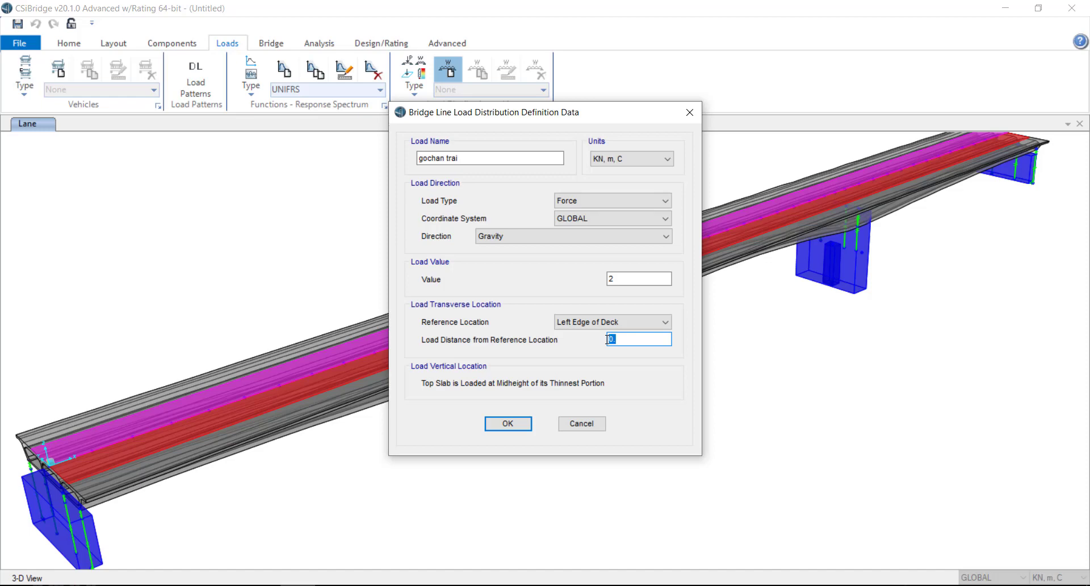
{"action": "type", "text": "1.25"}
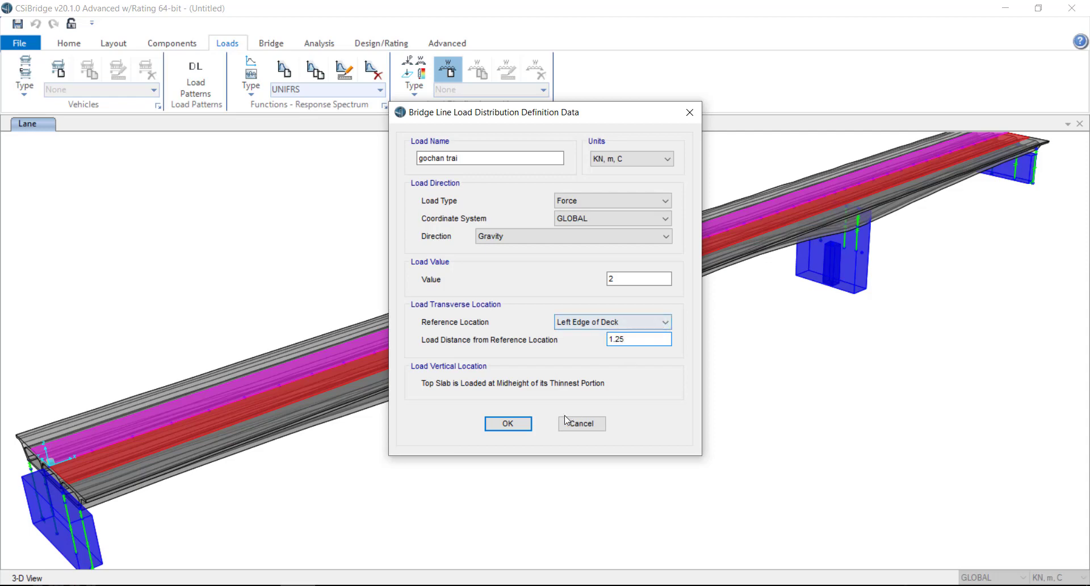
{"action": "left_click", "coordinate": [523, 425]}
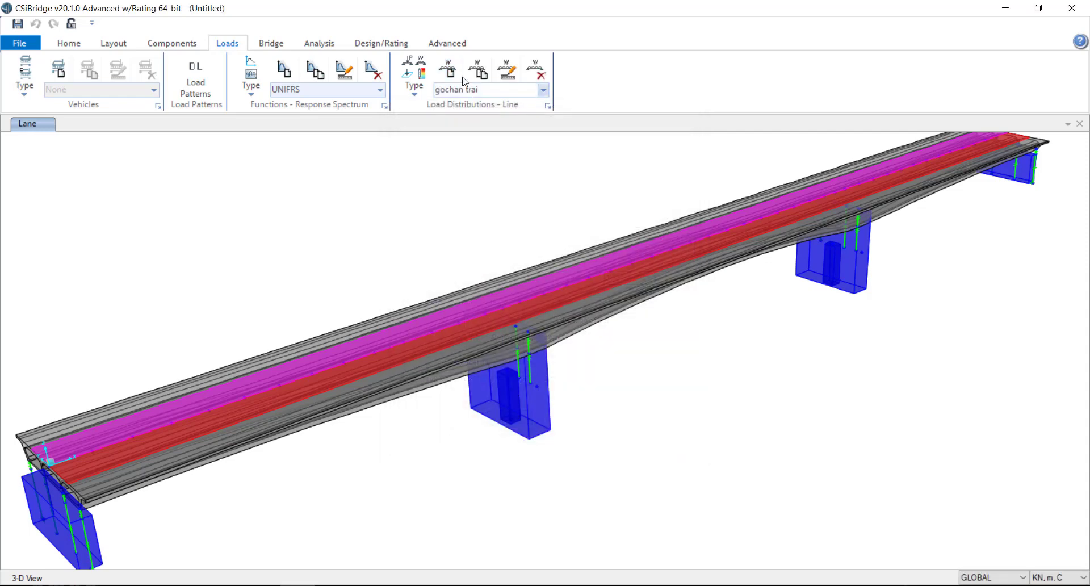
Add a bridge line load distribution named gochan phai with value 2 at 1.25 m from the right edge of the deck.
{"action": "left_click", "coordinate": [448, 69]}
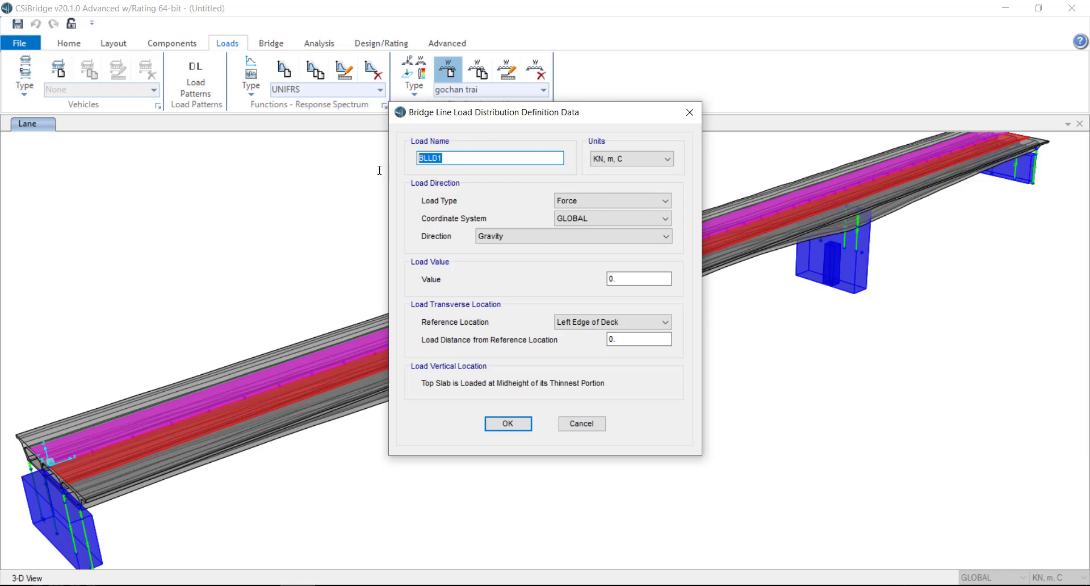
{"action": "type", "text": "gochan phai"}
{"action": "double_click", "coordinate": [610, 278]}
{"action": "type", "text": "2"}
{"action": "double_click", "coordinate": [611, 339]}
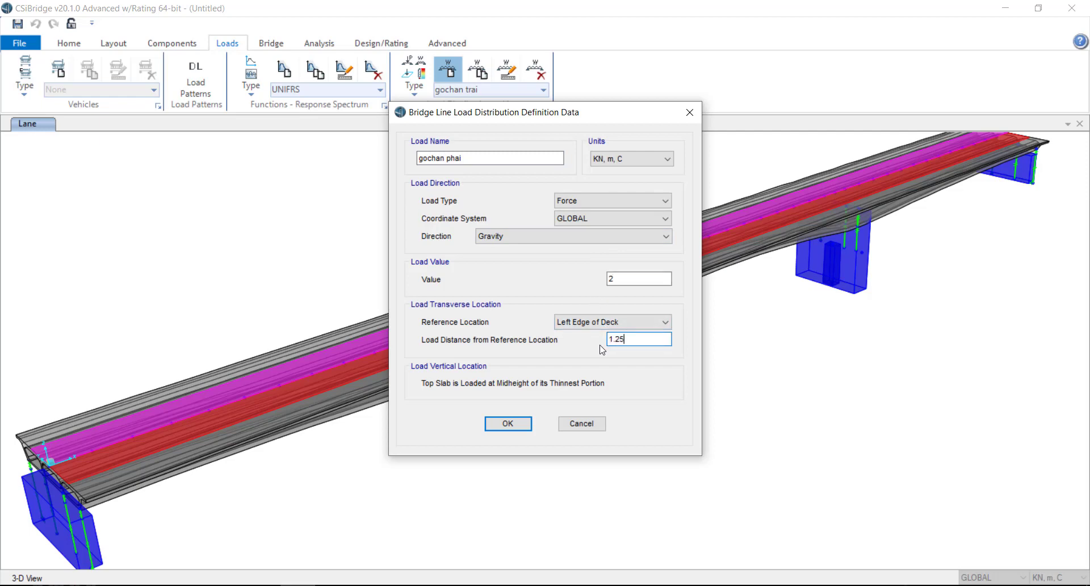
{"action": "type", "text": "1.25"}
{"action": "left_click", "coordinate": [613, 322]}
{"action": "left_click", "coordinate": [616, 343]}
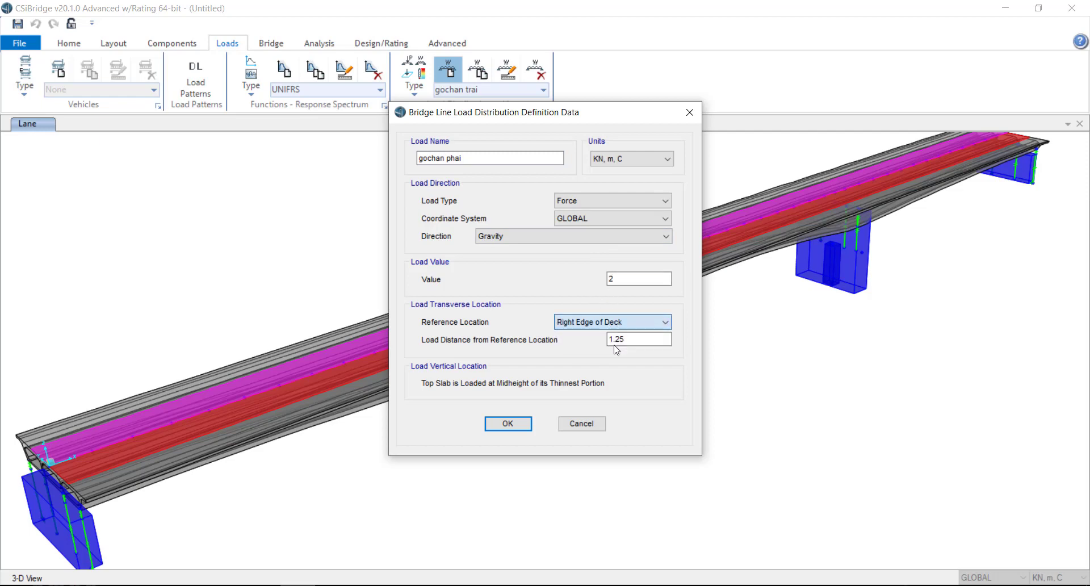
{"action": "left_click", "coordinate": [518, 423]}
Add a bridge line load distribution named lancan trai with value 5, referenced to the left edge of the deck.
{"action": "left_click", "coordinate": [448, 69]}
{"action": "left_click", "coordinate": [449, 71]}
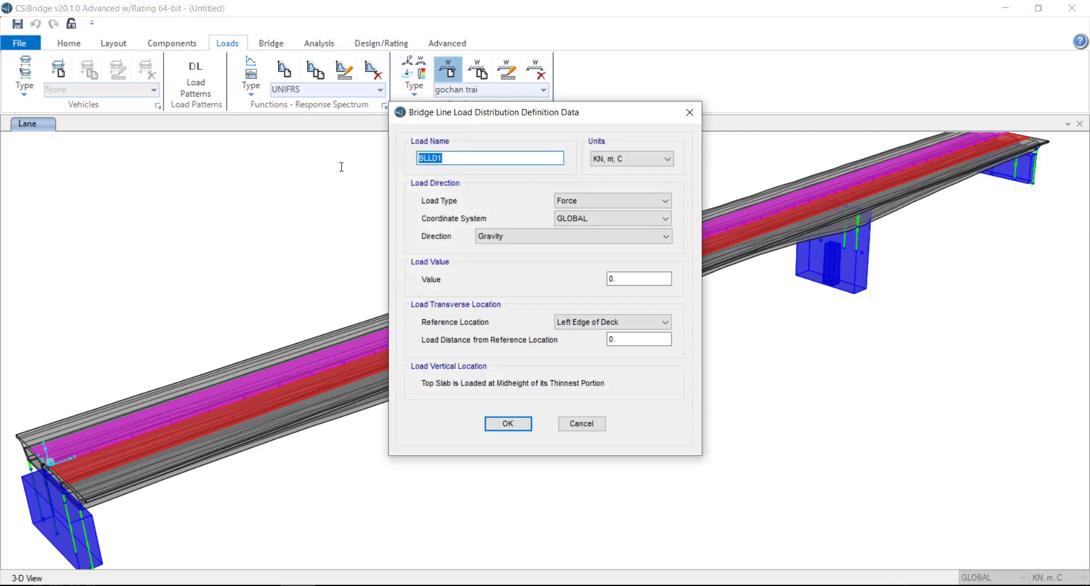
{"action": "type", "text": "lancan trat"}
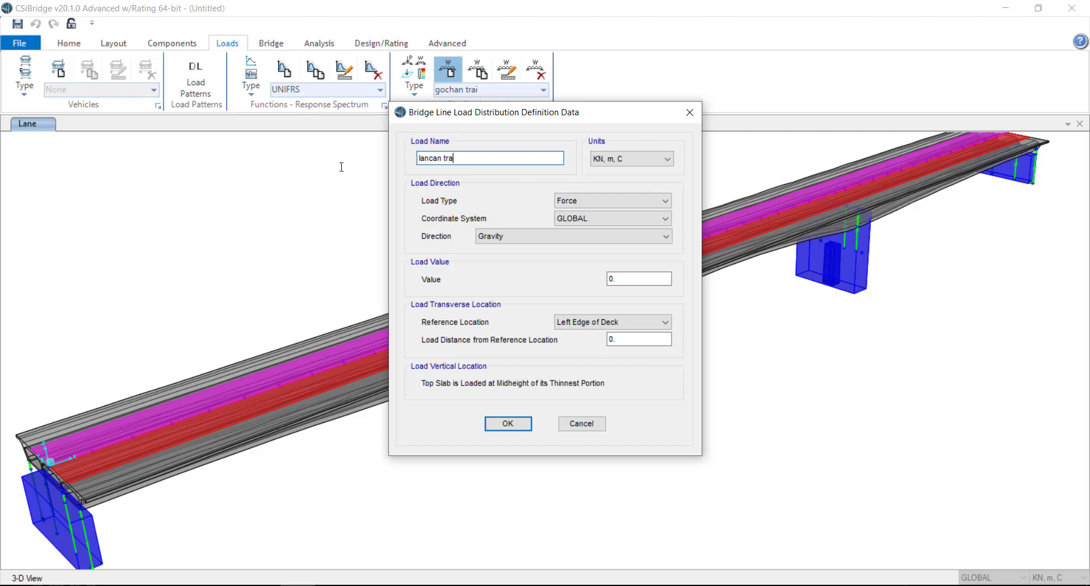
{"action": "left_click", "coordinate": [625, 278]}
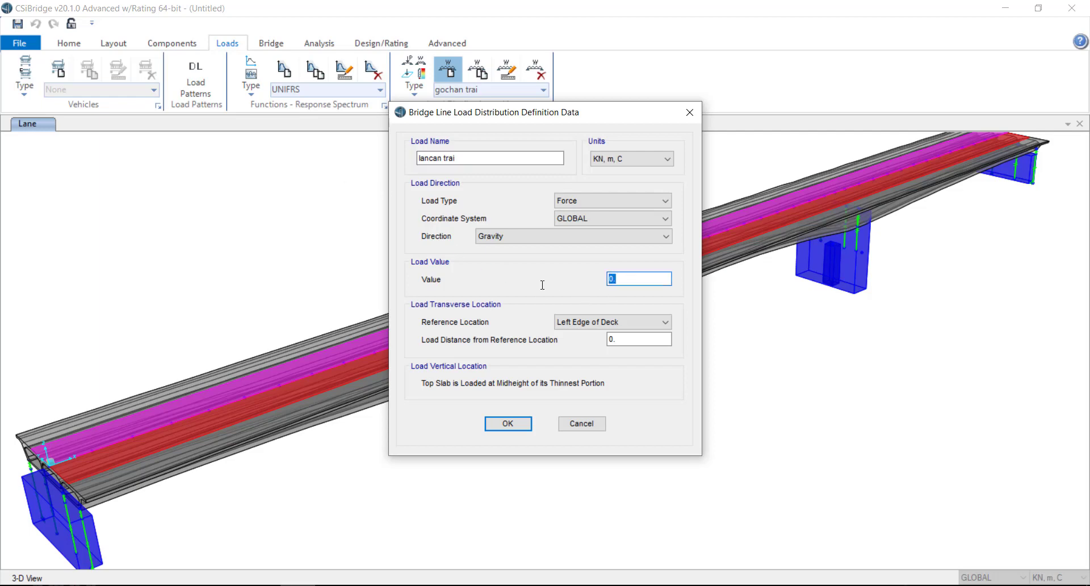
{"action": "type", "text": "5"}
{"action": "left_click", "coordinate": [605, 340]}
{"action": "type", "text": "0."}
{"action": "left_click", "coordinate": [508, 423]}
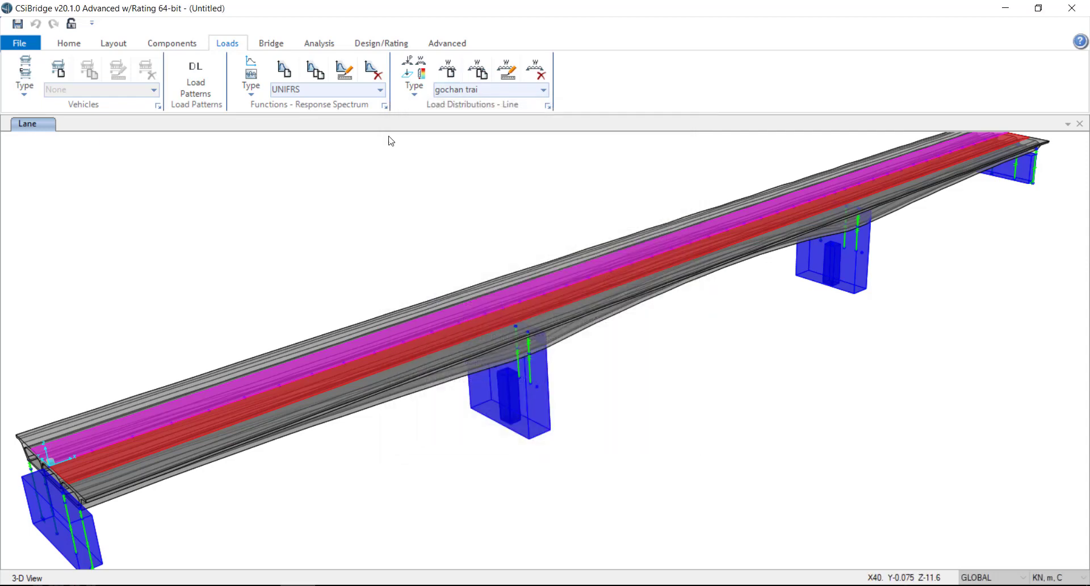
Add a bridge line load distribution named lancan phai with value 5 at 0.4 m from the right edge of the deck.
{"action": "left_click", "coordinate": [447, 68]}
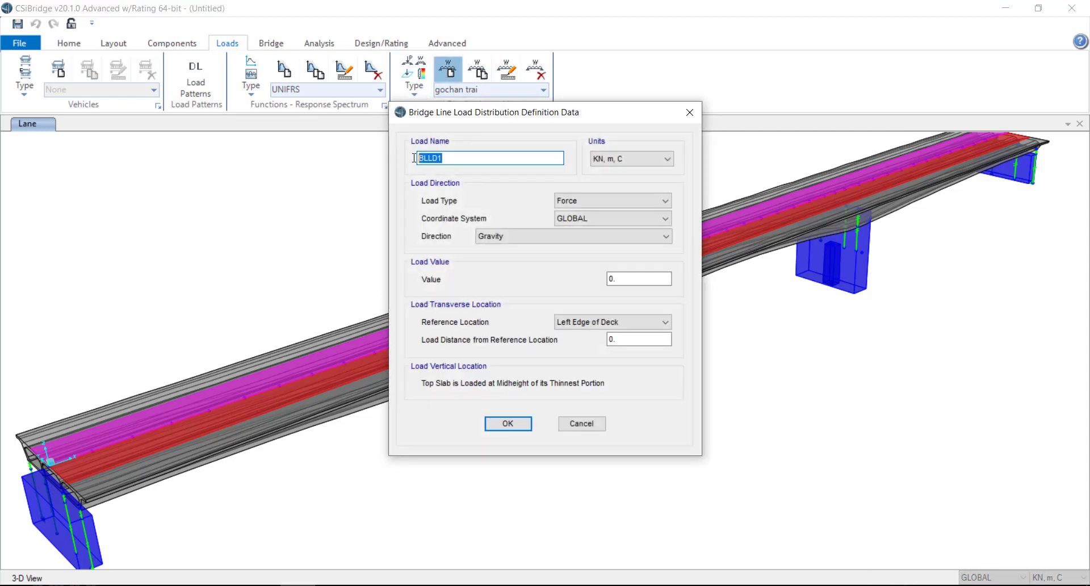
{"action": "type", "text": "lancanphai"}
{"action": "left_click", "coordinate": [442, 158]}
{"action": "left_click", "coordinate": [646, 279]}
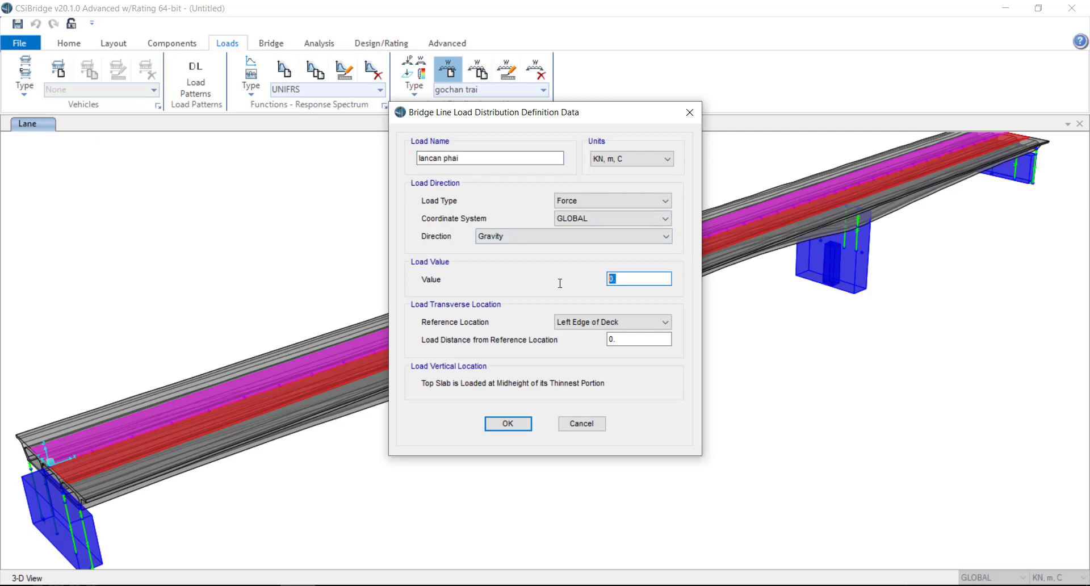
{"action": "type", "text": "5"}
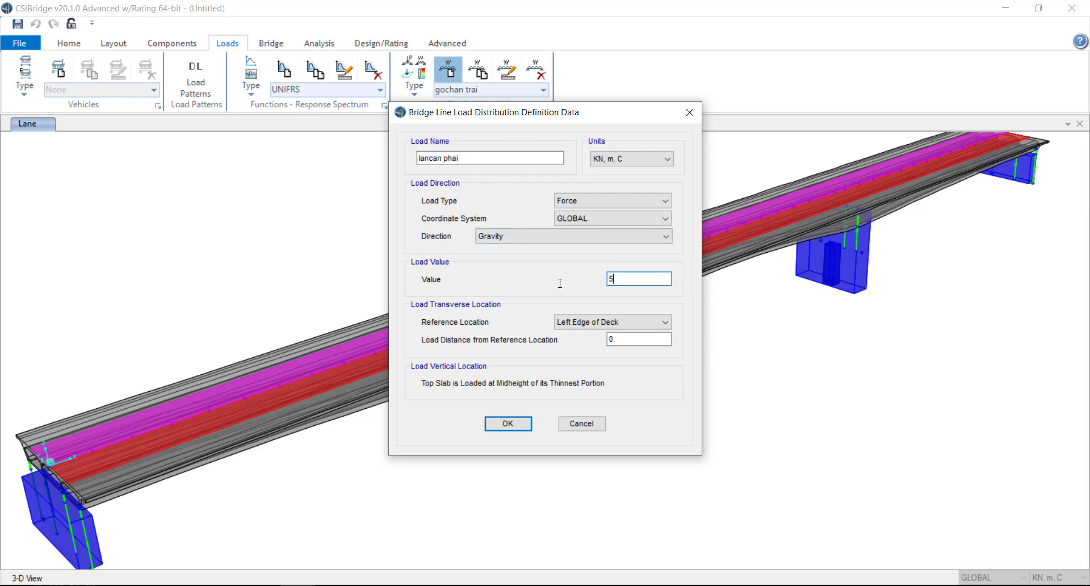
{"action": "left_click", "coordinate": [618, 322]}
{"action": "left_click", "coordinate": [621, 345]}
{"action": "key", "text": "Tab"}
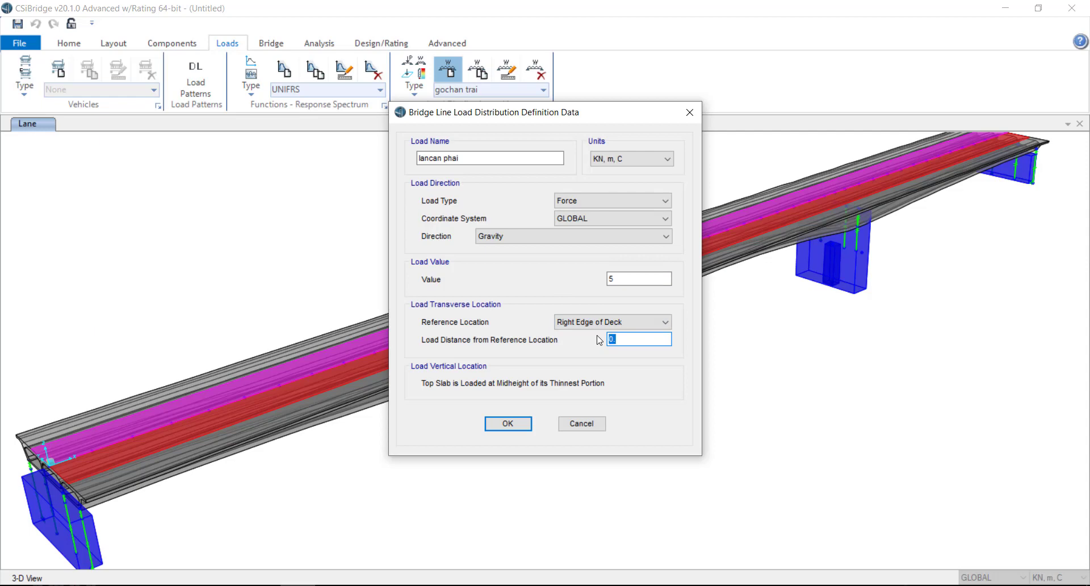
{"action": "type", "text": "0.4"}
{"action": "left_click", "coordinate": [520, 435]}
Switch the load distribution type to area load and start a new distribution named lop phu.
{"action": "left_click", "coordinate": [414, 77]}
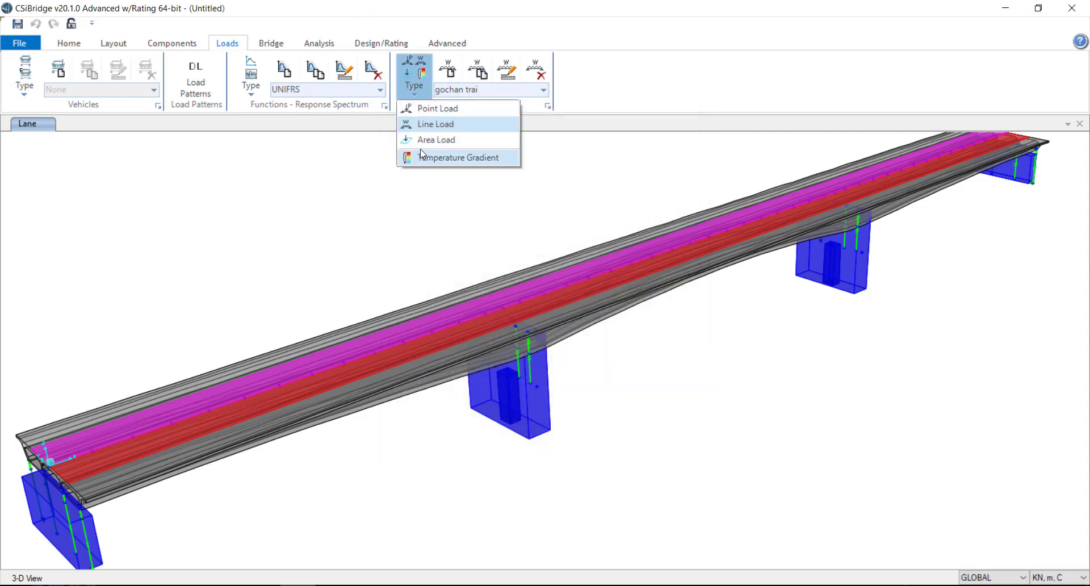
{"action": "left_click", "coordinate": [431, 139]}
{"action": "left_click", "coordinate": [448, 70]}
{"action": "left_click", "coordinate": [442, 158]}
{"action": "key", "text": "BackSpace"}
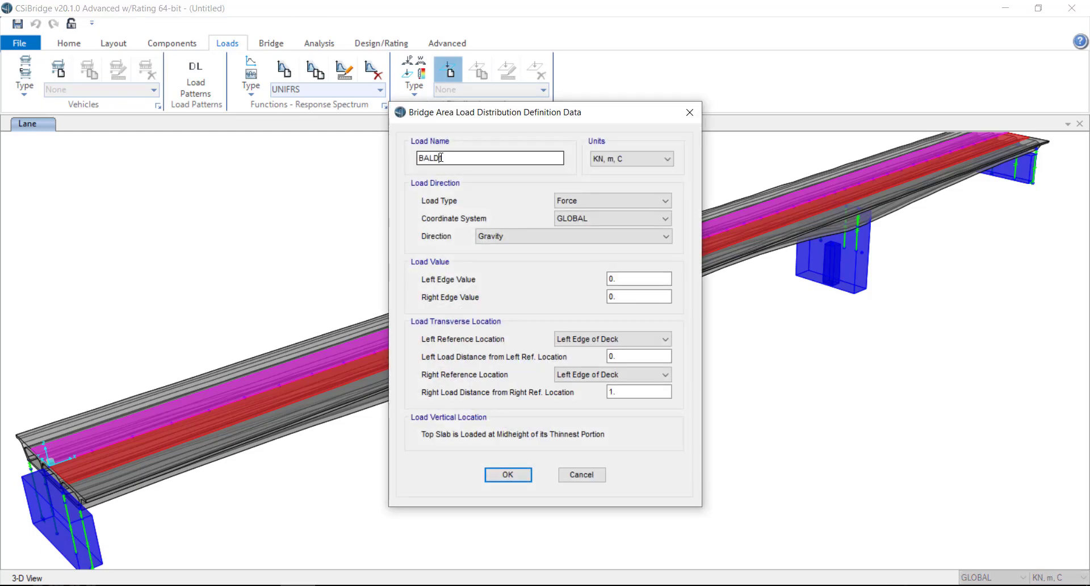
{"action": "type", "text": "1"}
{"action": "double_click", "coordinate": [440, 158]}
{"action": "type", "text": "lop phu"}
Set both the left and right edge values of the lop phu area load to 3.
{"action": "left_click", "coordinate": [618, 278]}
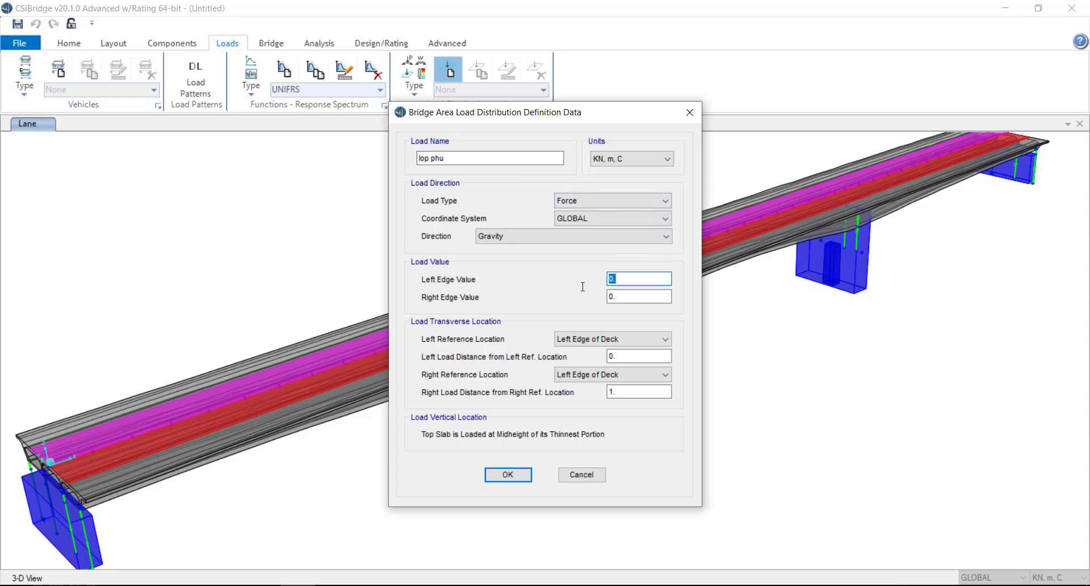
{"action": "type", "text": "3"}
{"action": "key", "text": "Tab"}
{"action": "type", "text": "3"}
Set the left load distance of the lop phu area load to 4.8 m from the left edge of the deck.
{"action": "key", "text": "Tab"}
{"action": "key", "text": "Tab"}
{"action": "type", "text": "1."}
{"action": "type", "text": "4."}
{"action": "type", "text": "0"}
{"action": "key", "text": "BackSpace"}
{"action": "key", "text": "BackSpace"}
{"action": "key", "text": "BackSpace"}
{"action": "key", "text": "BackSpace"}
{"action": "key", "text": "BackSpace"}
{"action": "type", "text": "4."}
{"action": "type", "text": "8"}
Set the right load distance of lop phu to 1.25 m and its right reference location to Right Edge of Deck.
{"action": "left_click", "coordinate": [605, 391]}
{"action": "type", "text": "1.25"}
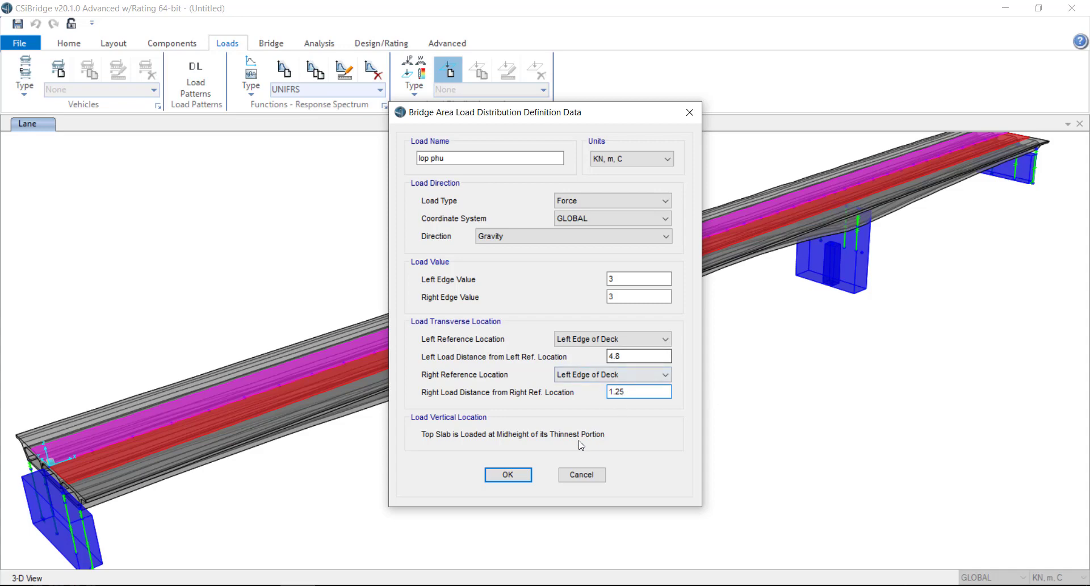
{"action": "left_click", "coordinate": [613, 374]}
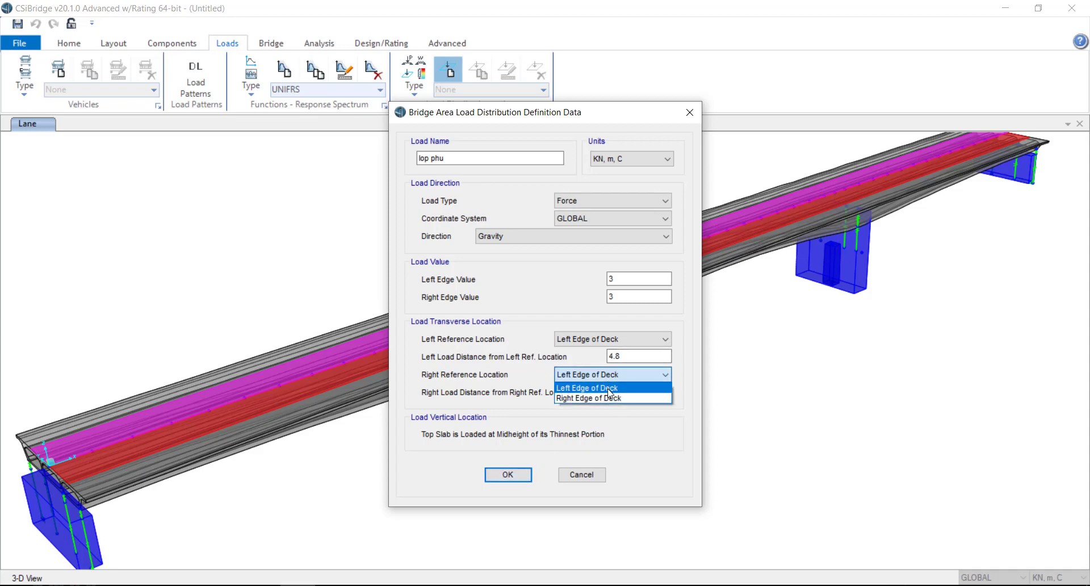
{"action": "left_click", "coordinate": [590, 397]}
Change the lop phu left load distance to 1.25 m and the right load distance to 0.4 m, and accept the definition.
{"action": "left_click", "coordinate": [624, 356]}
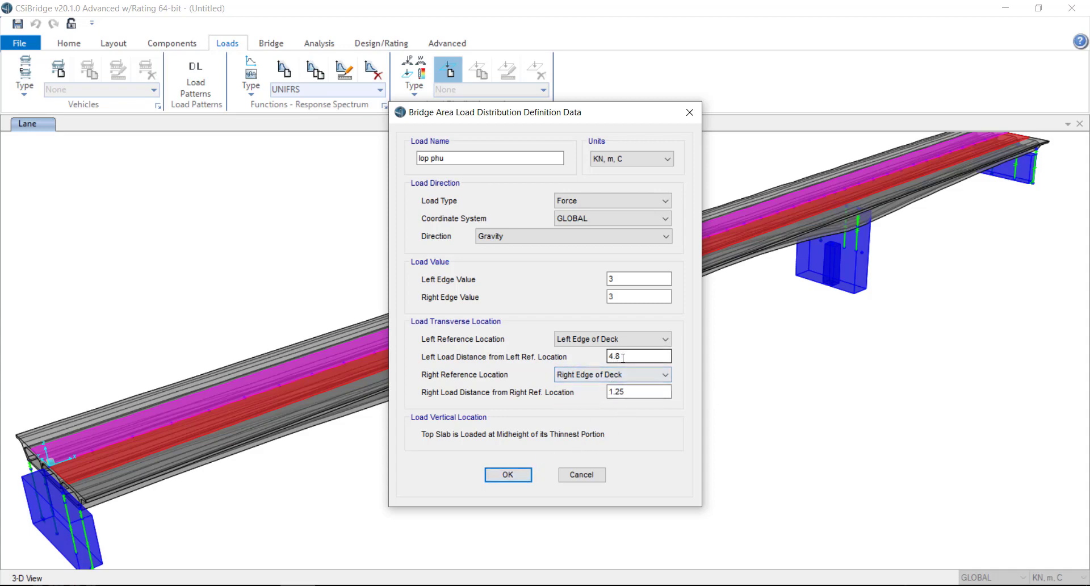
{"action": "left_click_drag", "start_coordinate": [625, 355], "coordinate": [600, 361]}
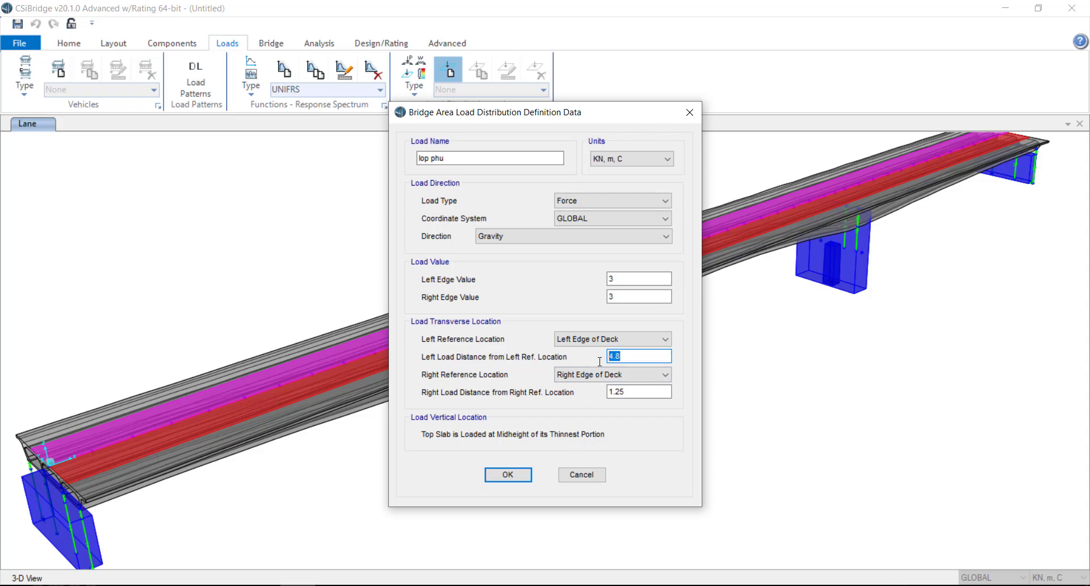
{"action": "type", "text": "1.25"}
{"action": "left_click", "coordinate": [649, 391]}
{"action": "left_click_drag", "start_coordinate": [649, 390], "coordinate": [592, 395]}
{"action": "type", "text": "0.4"}
{"action": "left_click", "coordinate": [507, 474]}
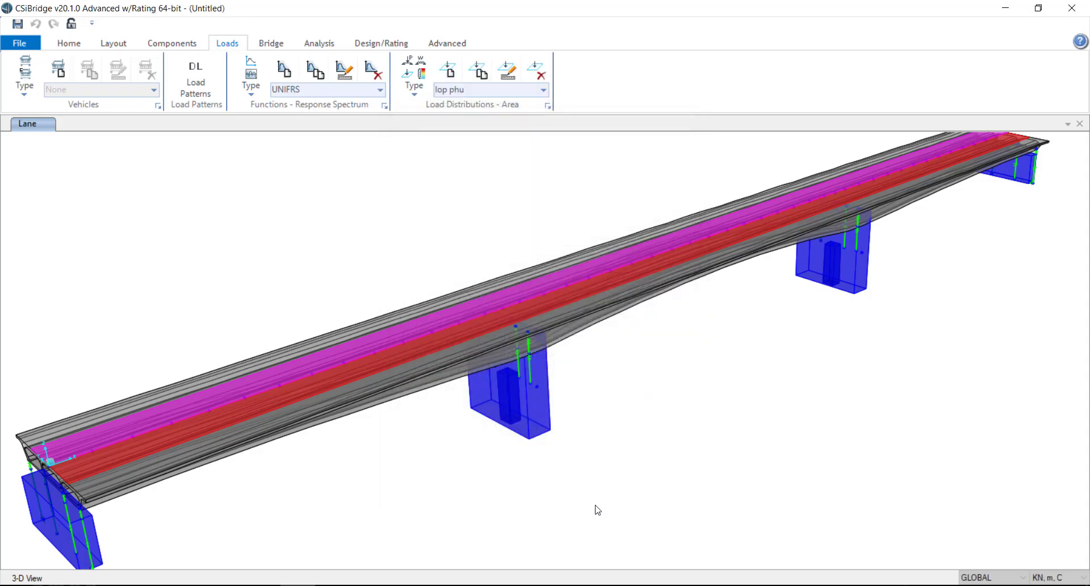
Start a new bridge area load distribution named nguoidi trai with left and right edge values of 3.
{"action": "left_click", "coordinate": [448, 69]}
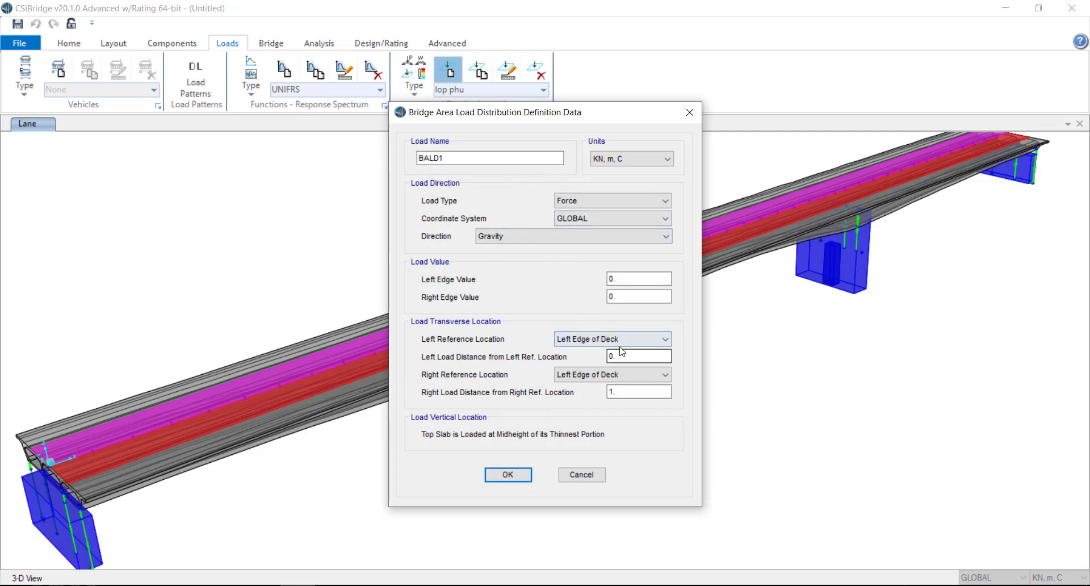
{"action": "left_click", "coordinate": [519, 156]}
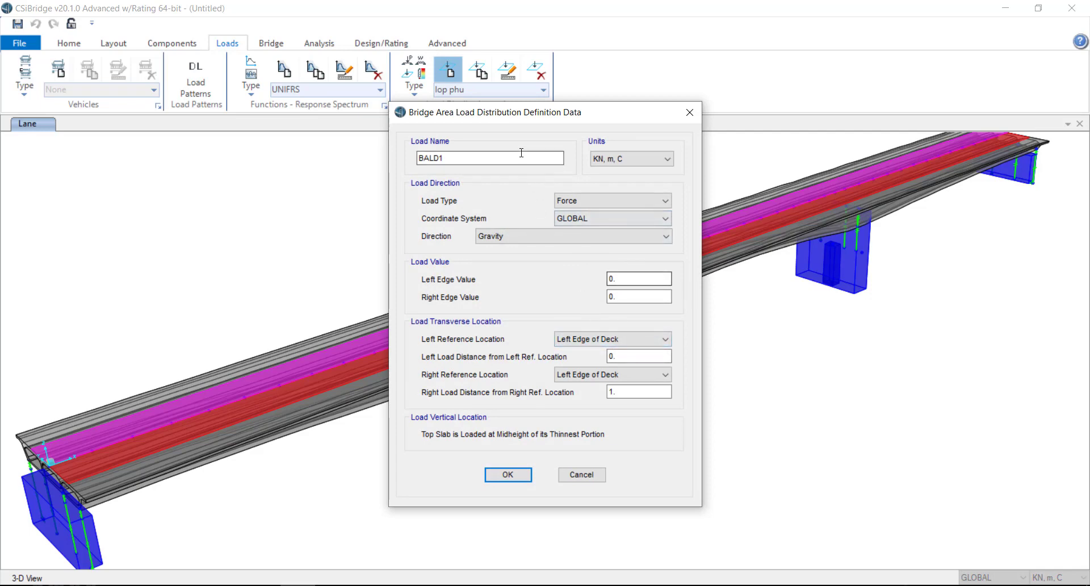
{"action": "left_click_drag", "start_coordinate": [521, 160], "coordinate": [400, 160]}
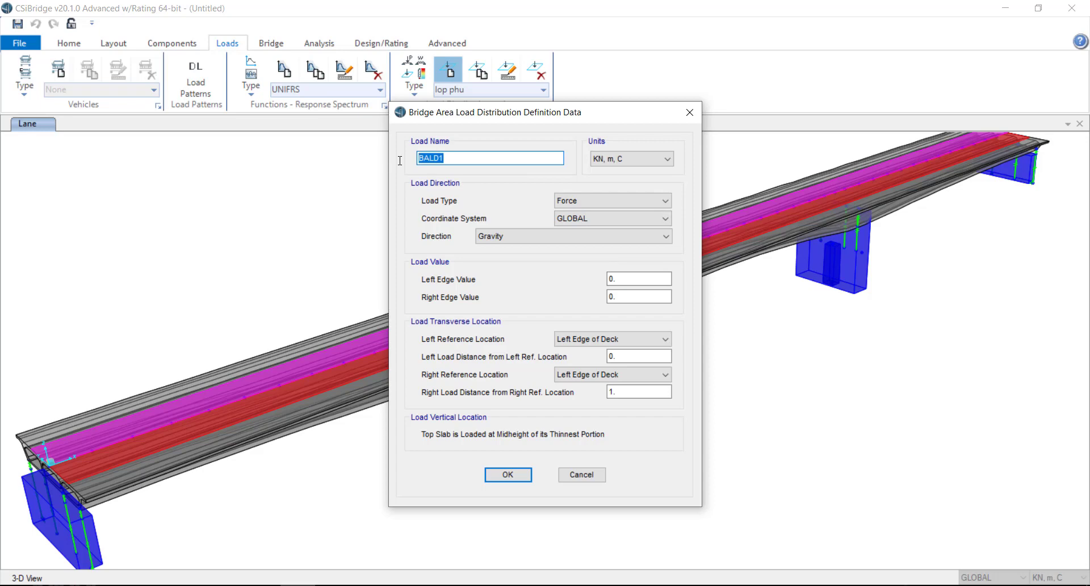
{"action": "type", "text": "nguoidi trai"}
{"action": "left_click", "coordinate": [617, 279]}
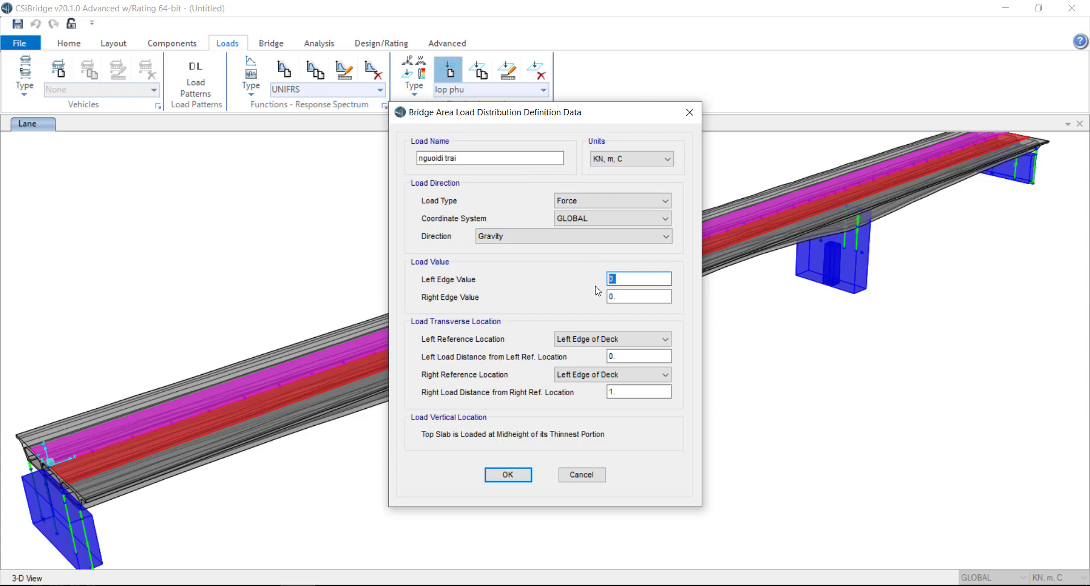
{"action": "type", "text": "3"}
{"action": "key", "text": "Tab"}
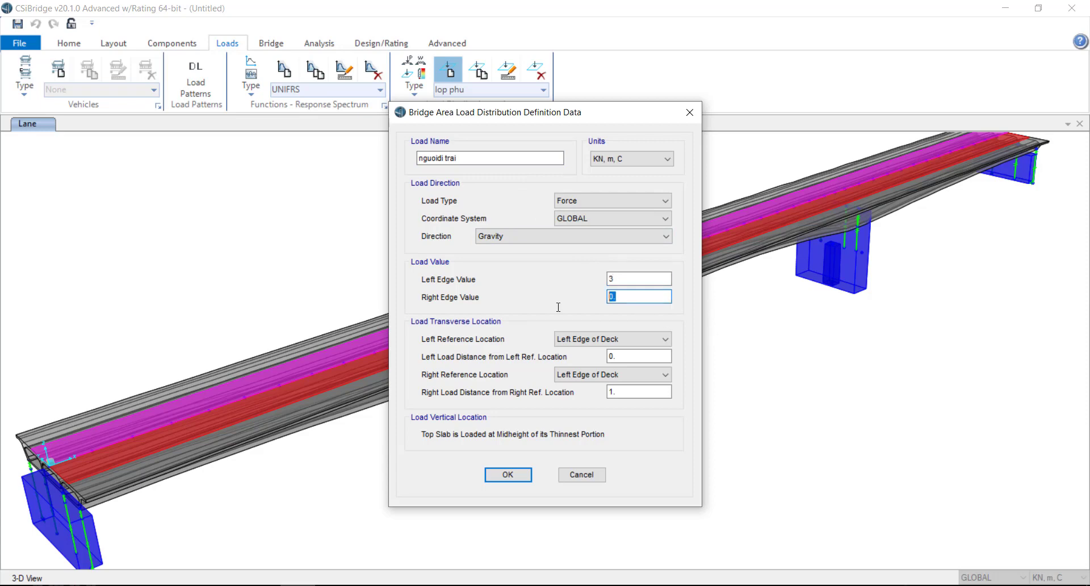
{"action": "type", "text": "3"}
Locate the nguoidi trai load from 0.4 m off the left deck edge to 1.25 m off the right deck edge, and accept it.
{"action": "left_click", "coordinate": [654, 355]}
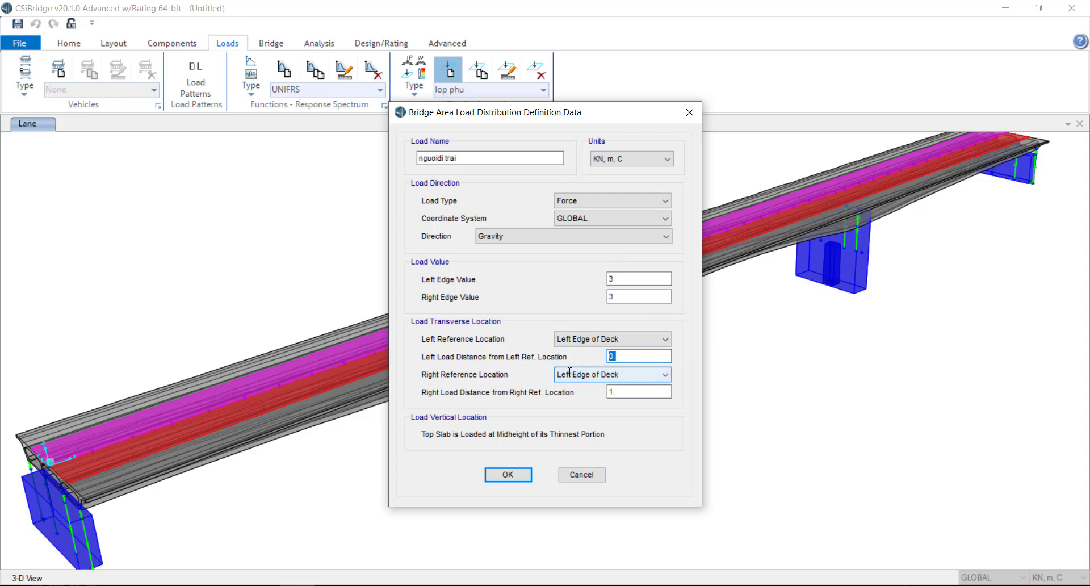
{"action": "type", "text": "0.4"}
{"action": "left_click", "coordinate": [662, 374]}
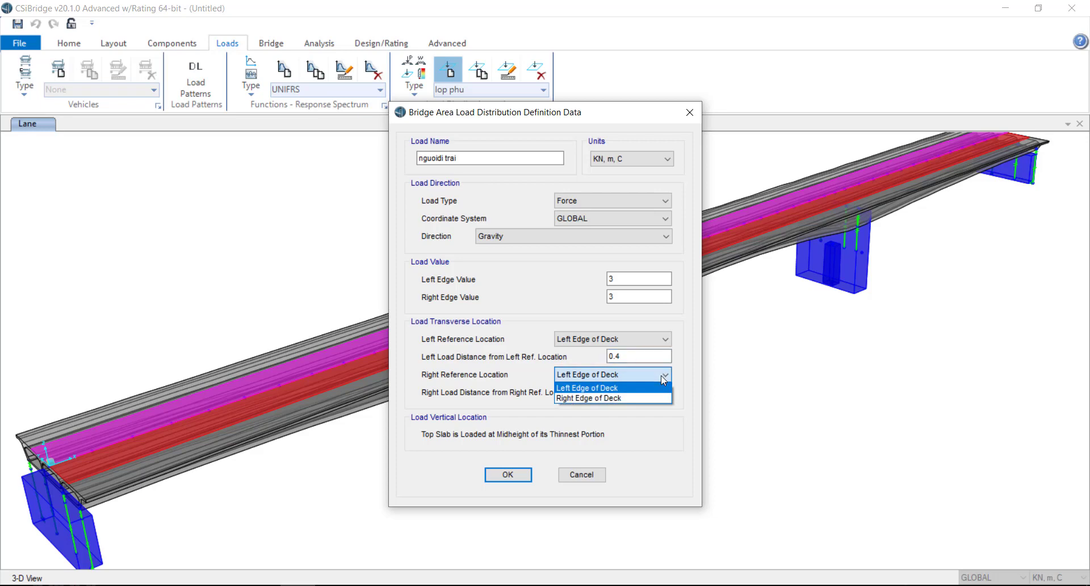
{"action": "left_click", "coordinate": [657, 399]}
{"action": "left_click", "coordinate": [649, 390]}
{"action": "type", "text": "1."}
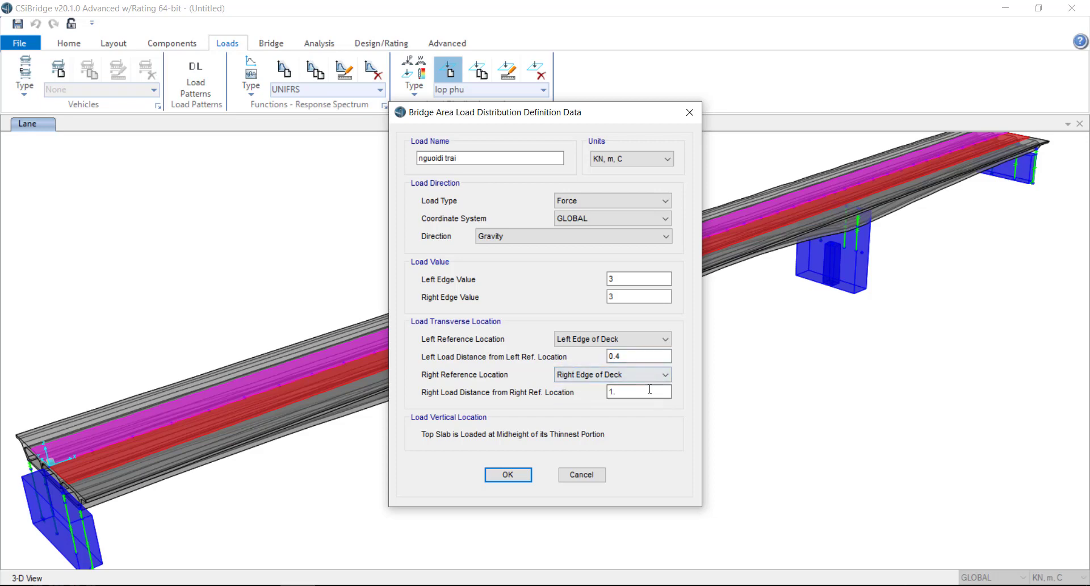
{"action": "type", "text": "25"}
{"action": "left_click", "coordinate": [517, 478]}
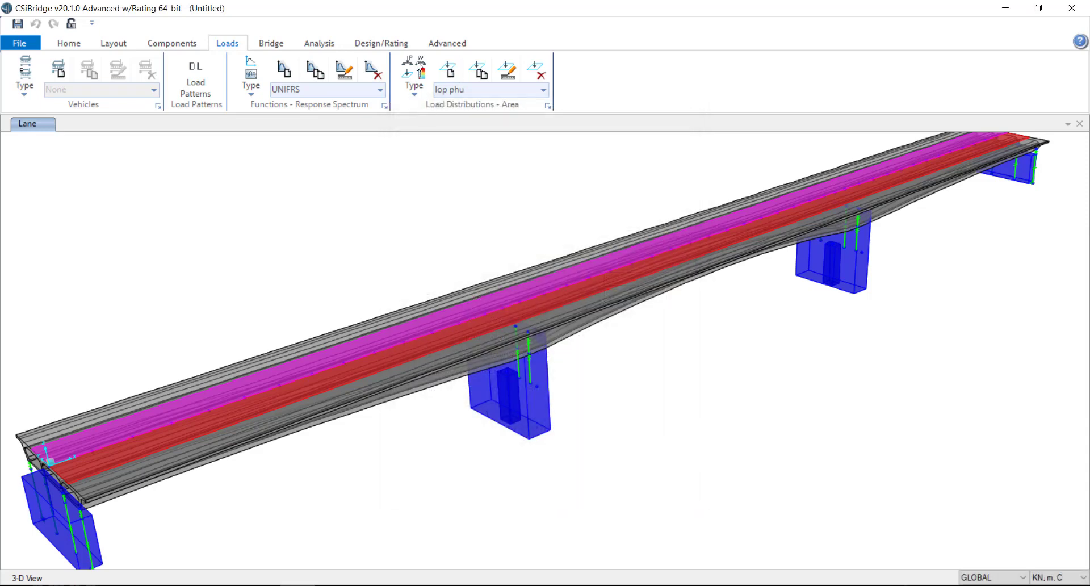
Start a new bridge area load distribution named nguoidi phai with left and right edge values of 3.
{"action": "left_click", "coordinate": [451, 74]}
{"action": "left_click_drag", "start_coordinate": [449, 159], "coordinate": [396, 159]}
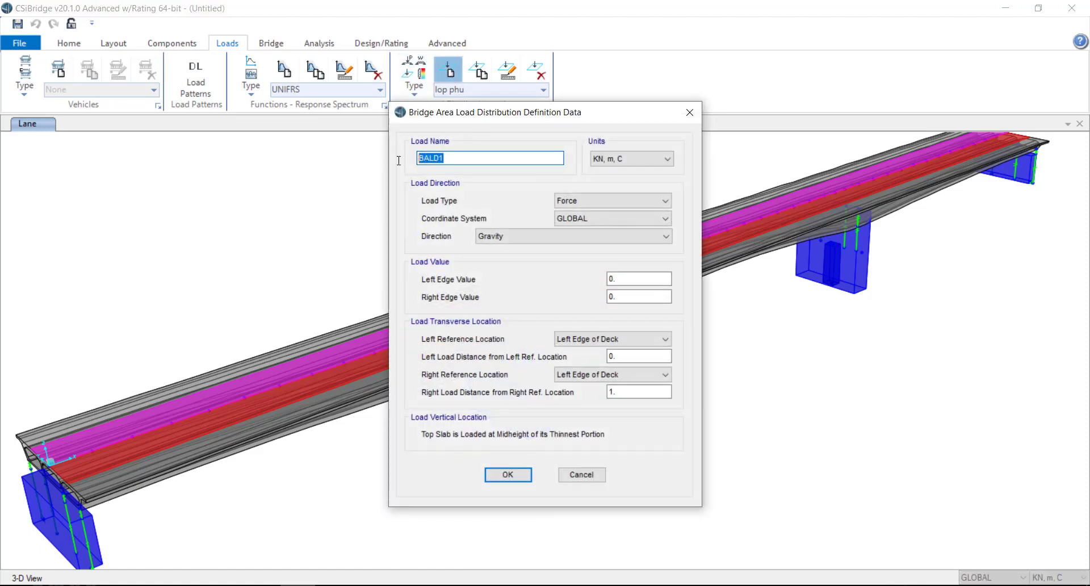
{"action": "type", "text": "nguoidi phai"}
{"action": "double_click", "coordinate": [612, 278]}
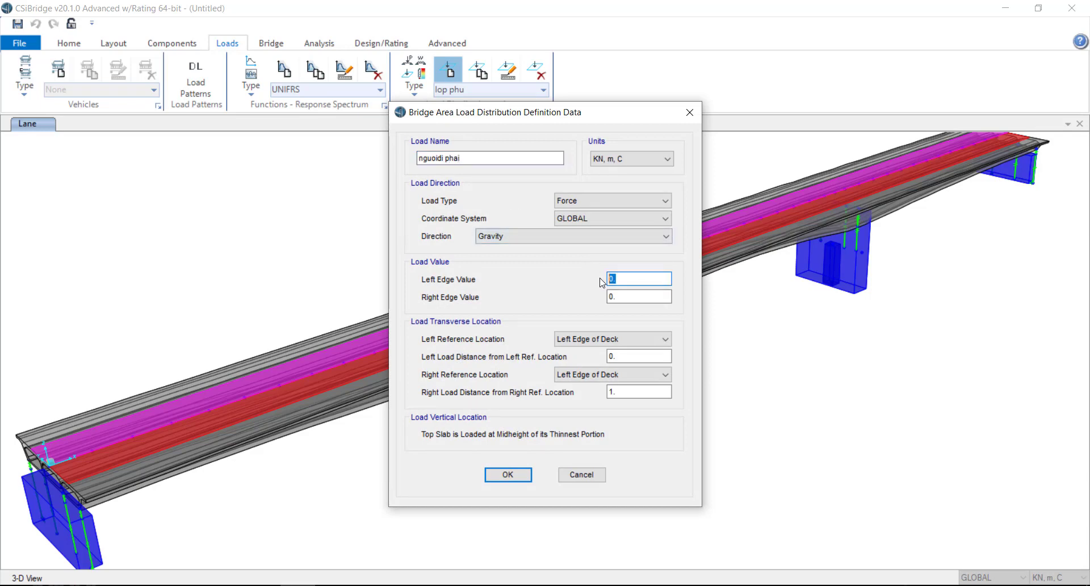
{"action": "type", "text": "3"}
{"action": "double_click", "coordinate": [628, 296]}
{"action": "type", "text": "3"}
Set the nguoidi phai left load distance to 0.4 m and its right reference to Right Edge of Deck, and accept the definition.
{"action": "double_click", "coordinate": [625, 354]}
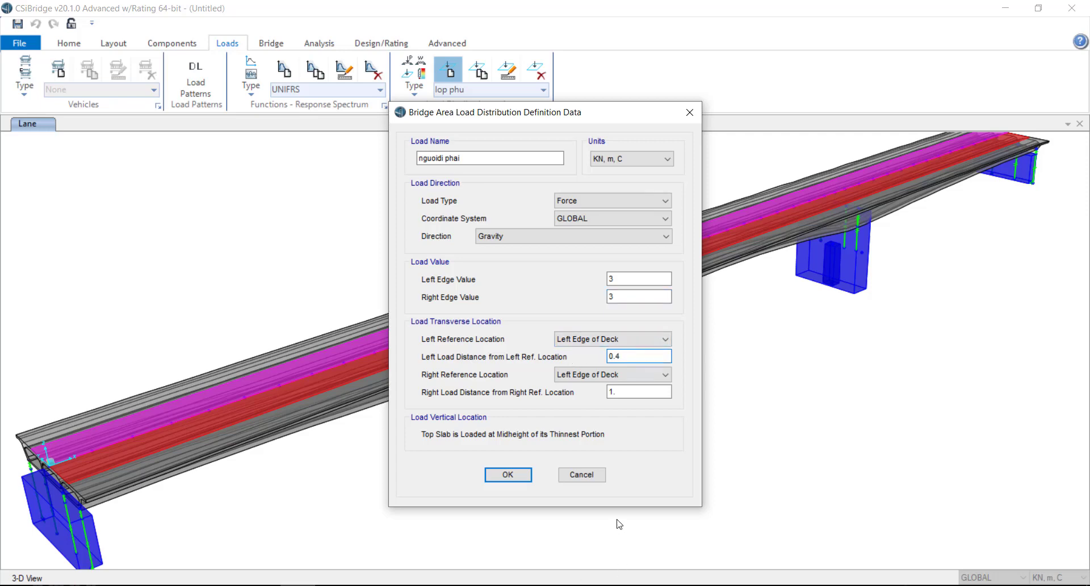
{"action": "double_click", "coordinate": [620, 390]}
{"action": "left_click", "coordinate": [617, 375]}
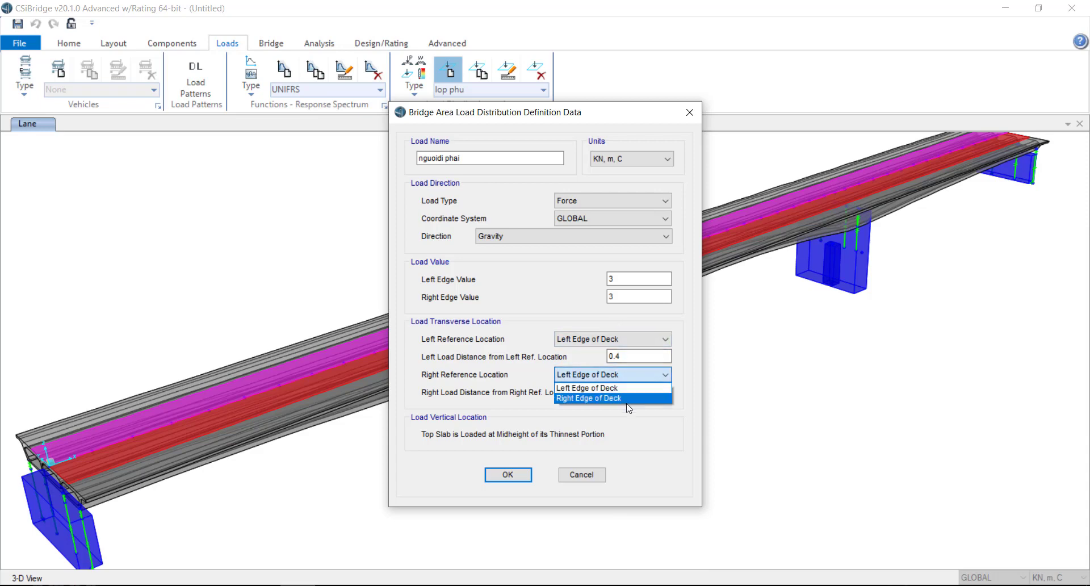
{"action": "left_click", "coordinate": [624, 398]}
{"action": "left_click", "coordinate": [508, 475]}
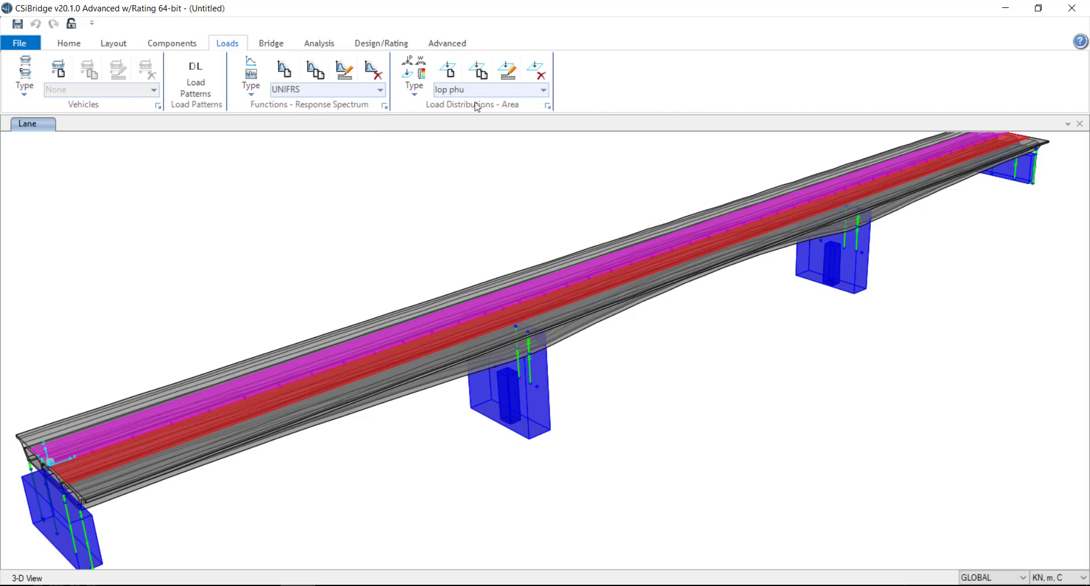
Add a line load assignment to the bridge with pattern gochan and distribution gochan trai, ending at station 130 m.
{"action": "left_click", "coordinate": [271, 44]}
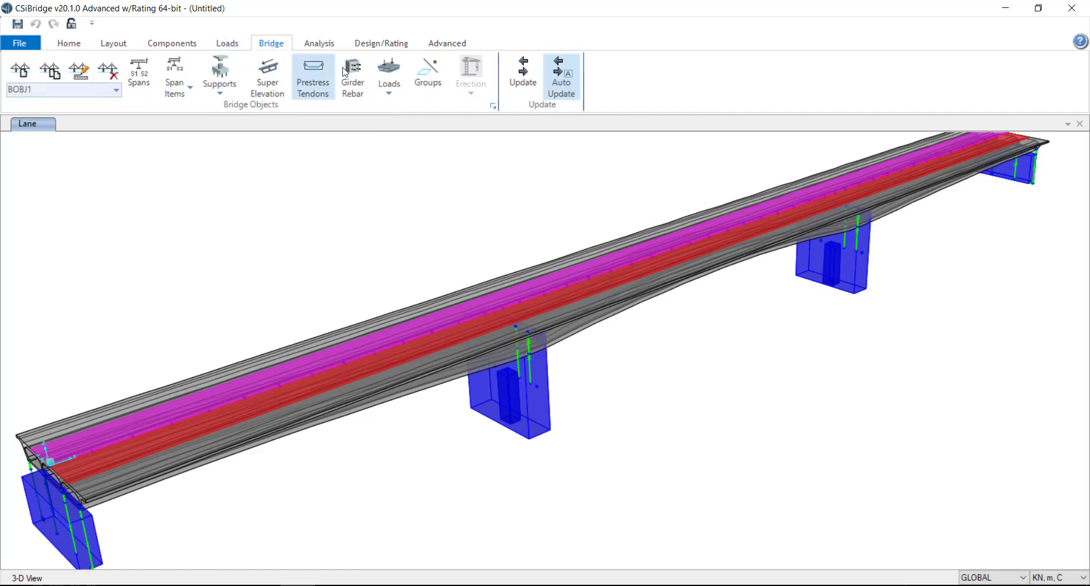
{"action": "left_click", "coordinate": [391, 87]}
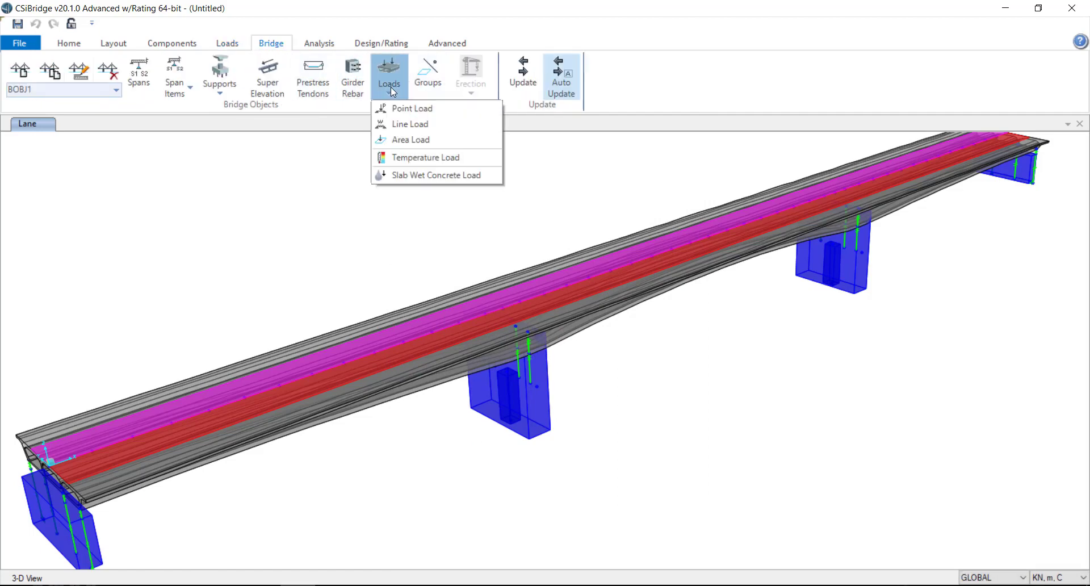
{"action": "left_click", "coordinate": [393, 92]}
{"action": "left_click", "coordinate": [395, 92]}
{"action": "left_click", "coordinate": [397, 124]}
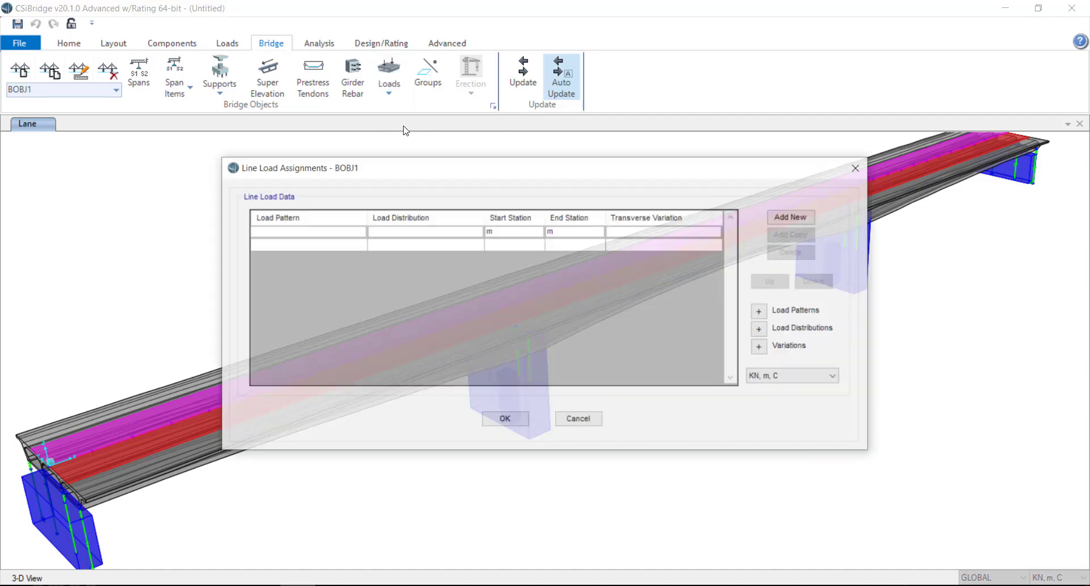
{"action": "left_click", "coordinate": [771, 219]}
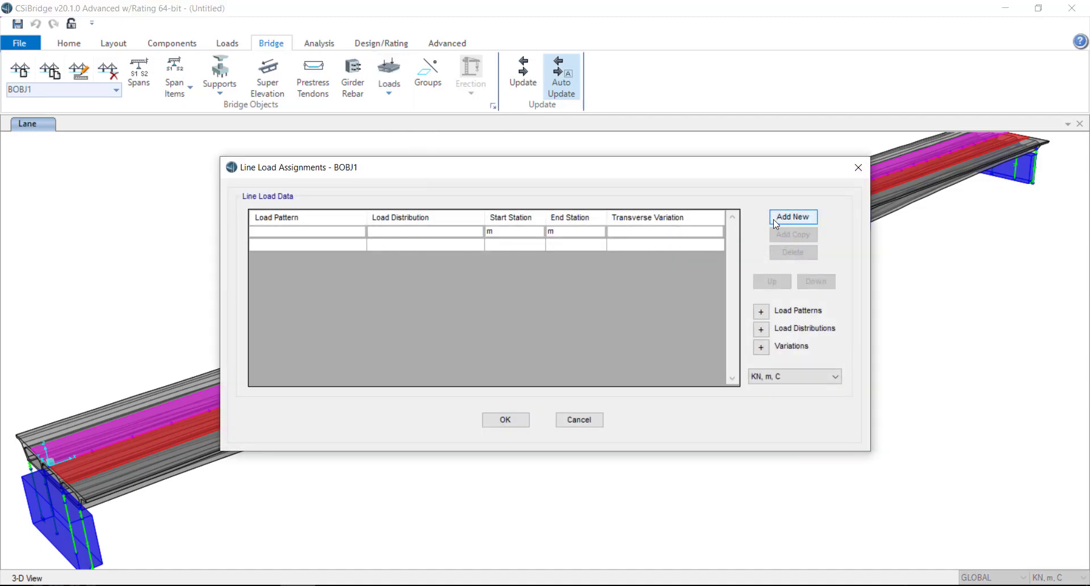
{"action": "left_click", "coordinate": [321, 239]}
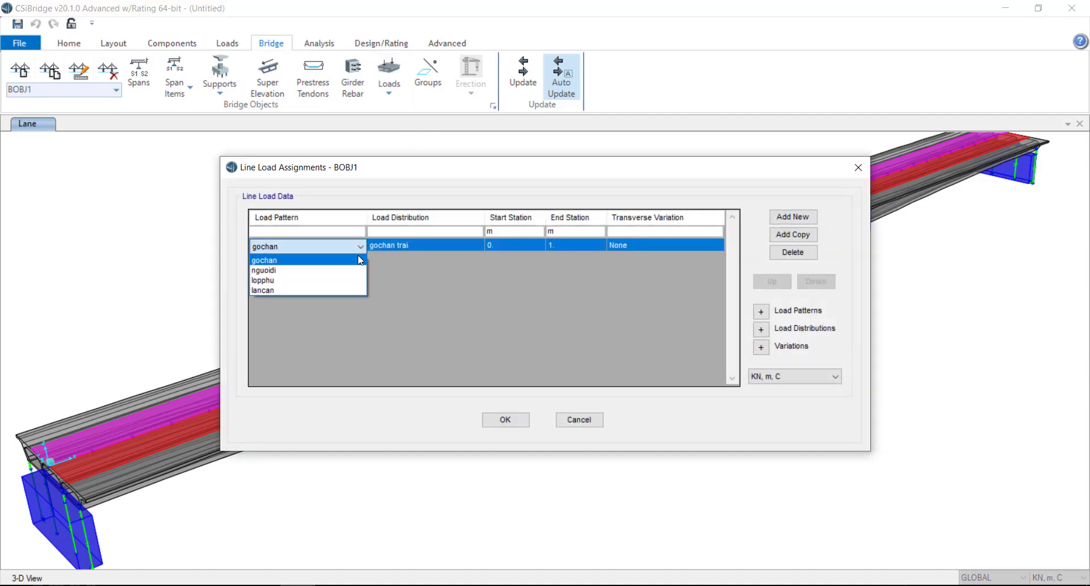
{"action": "left_click", "coordinate": [349, 261]}
{"action": "left_click", "coordinate": [391, 246]}
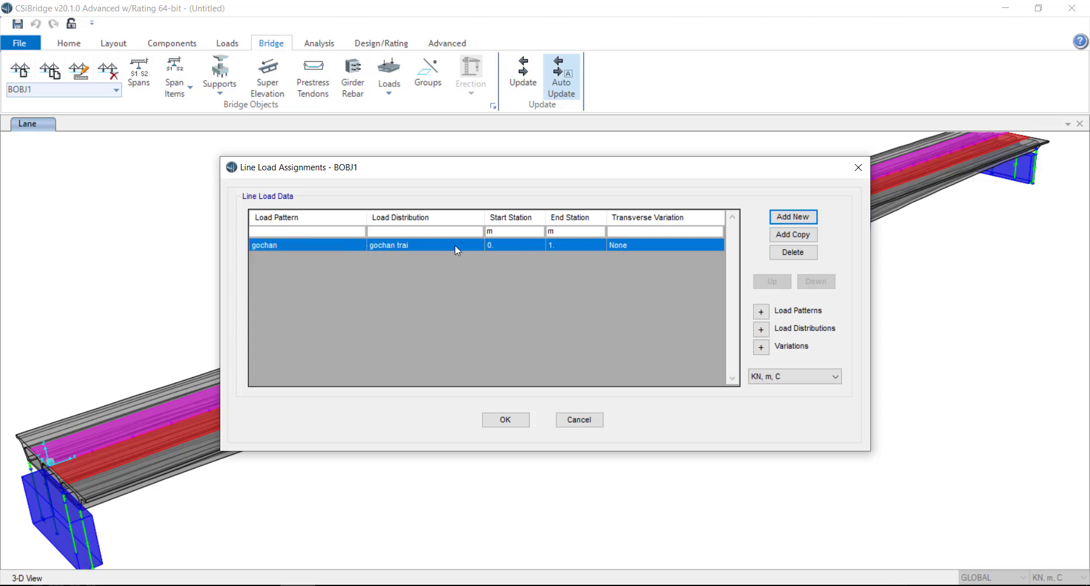
{"action": "left_click", "coordinate": [555, 243]}
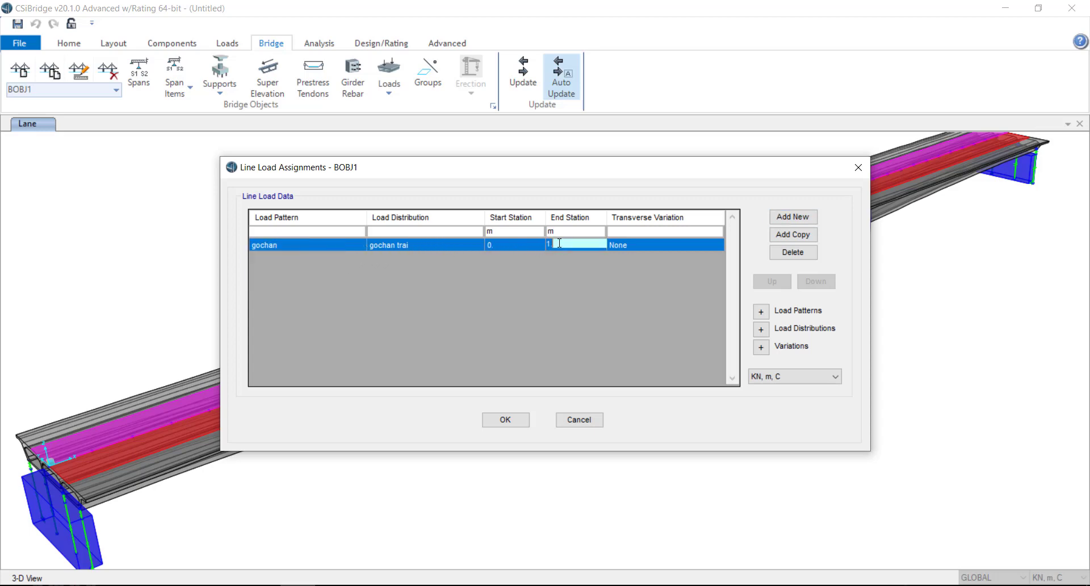
Add a second line load assignment with pattern gochan and distribution gochan phai, ending at station 130 m.
{"action": "left_click", "coordinate": [792, 217]}
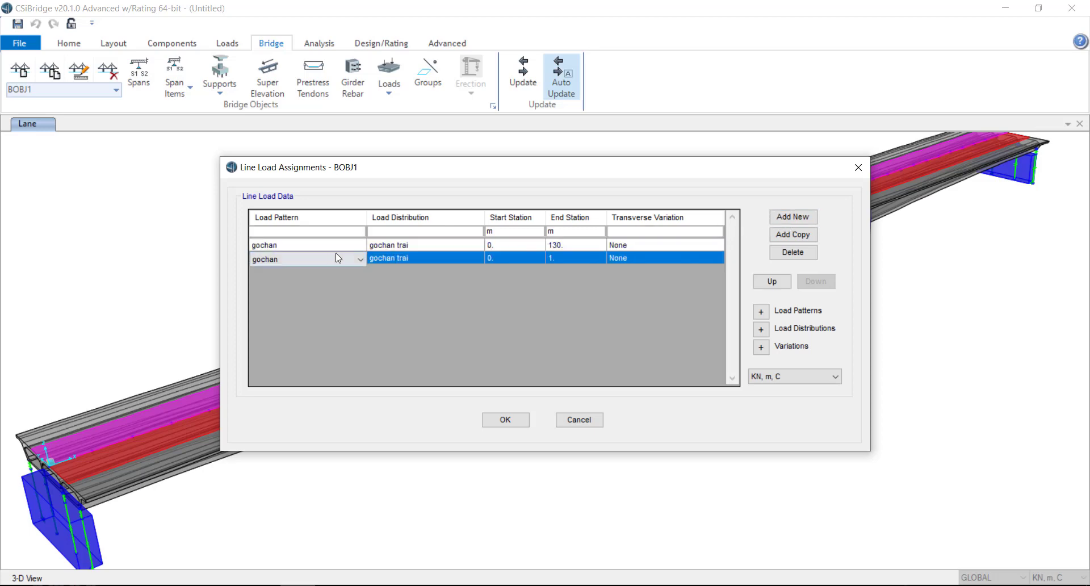
{"action": "left_click", "coordinate": [417, 259]}
{"action": "left_click", "coordinate": [416, 258]}
{"action": "left_click", "coordinate": [475, 270]}
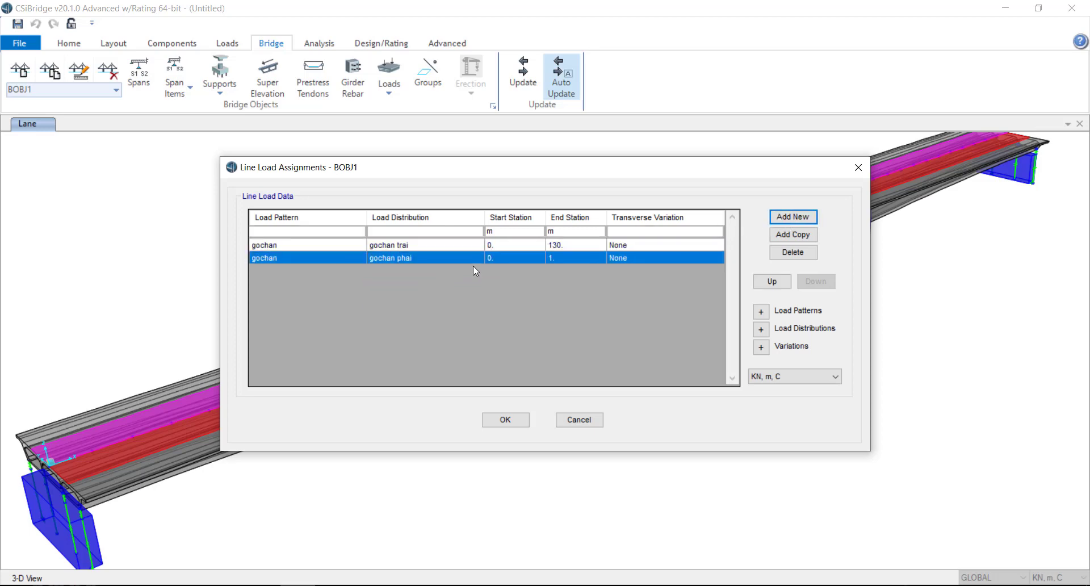
{"action": "left_click", "coordinate": [554, 259]}
{"action": "type", "text": "130"}
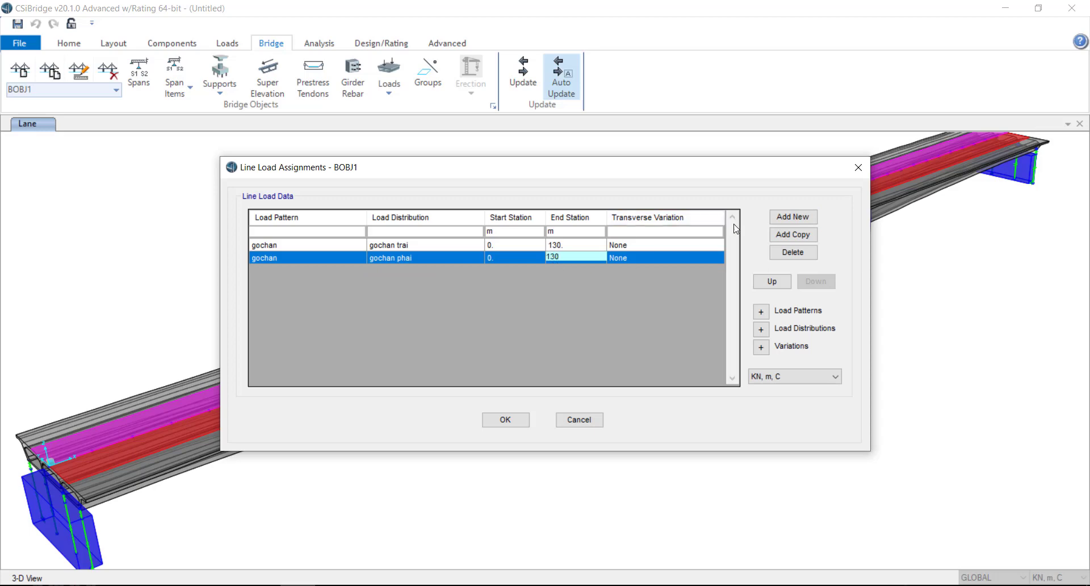
Add a line load assignment with pattern lancan and distribution lancan trai, ending at station 130 m.
{"action": "left_click", "coordinate": [792, 219]}
{"action": "left_click", "coordinate": [346, 271]}
{"action": "left_click", "coordinate": [357, 272]}
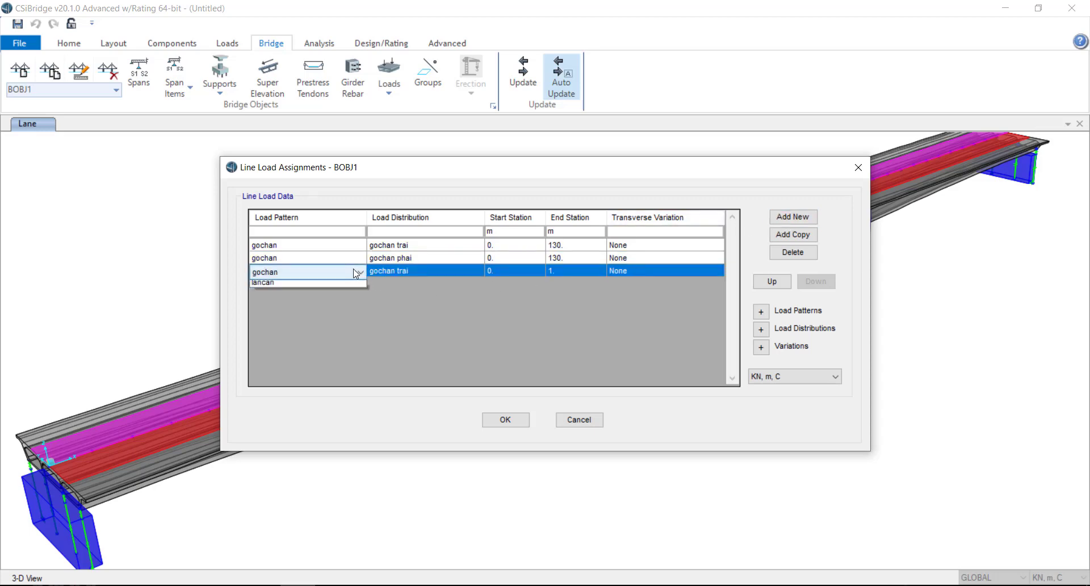
{"action": "left_click", "coordinate": [343, 314]}
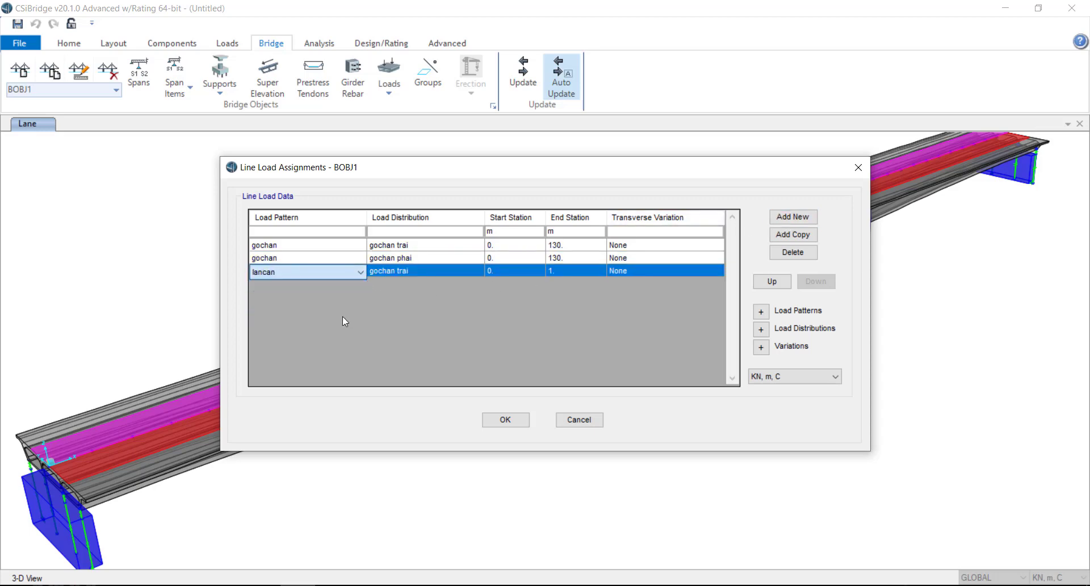
{"action": "left_click", "coordinate": [427, 277]}
{"action": "left_click", "coordinate": [427, 275]}
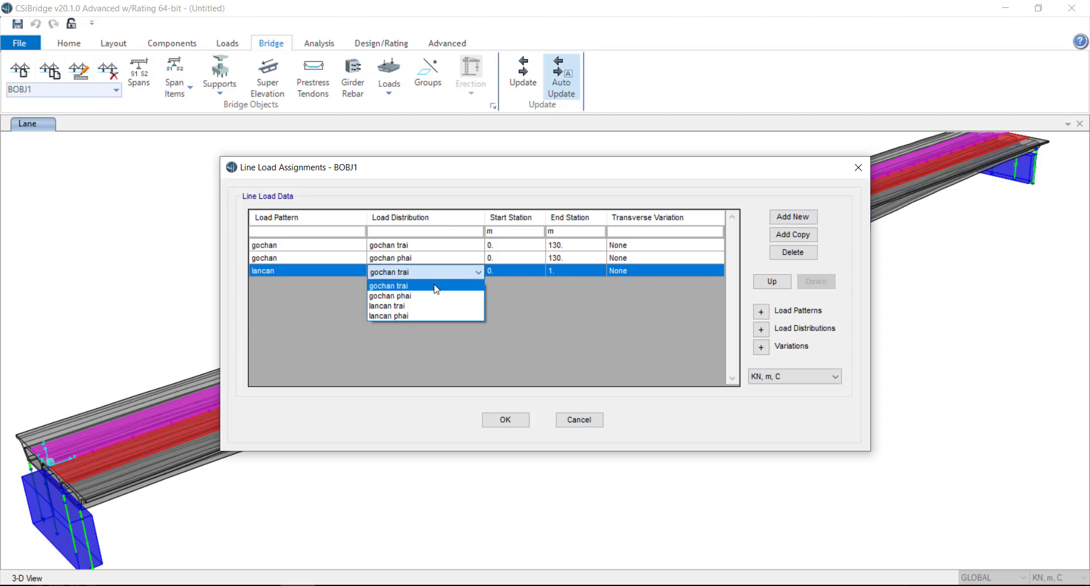
{"action": "left_click", "coordinate": [438, 304]}
{"action": "left_click", "coordinate": [556, 273]}
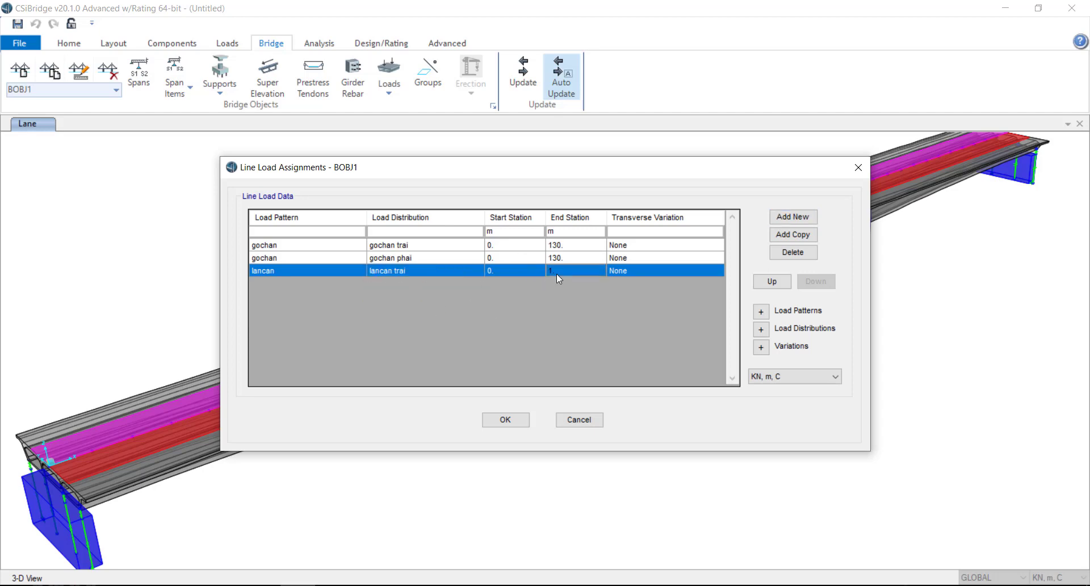
{"action": "type", "text": "30"}
Add a line load assignment with pattern lancan and distribution lancan phai, ending at station 130 m, and accept the line load assignments.
{"action": "left_click", "coordinate": [794, 220]}
{"action": "left_click", "coordinate": [554, 285]}
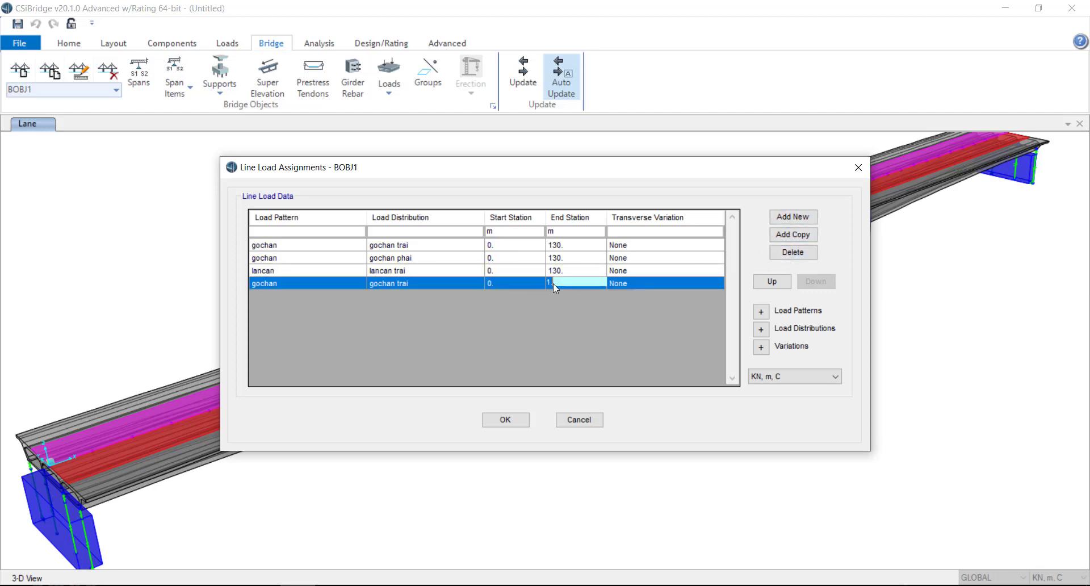
{"action": "type", "text": "0"}
{"action": "left_click", "coordinate": [412, 285]}
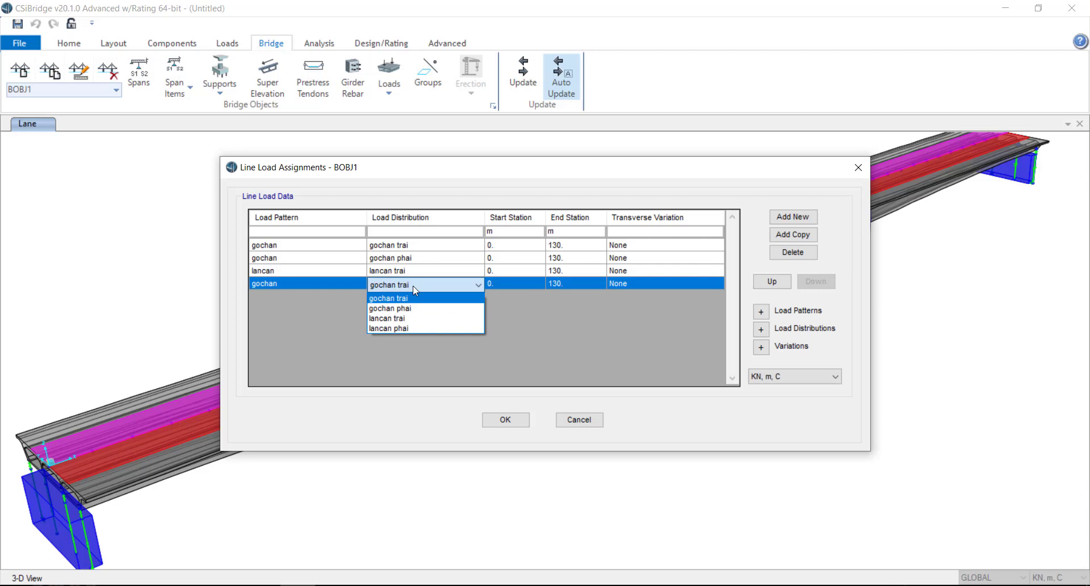
{"action": "left_click", "coordinate": [424, 329]}
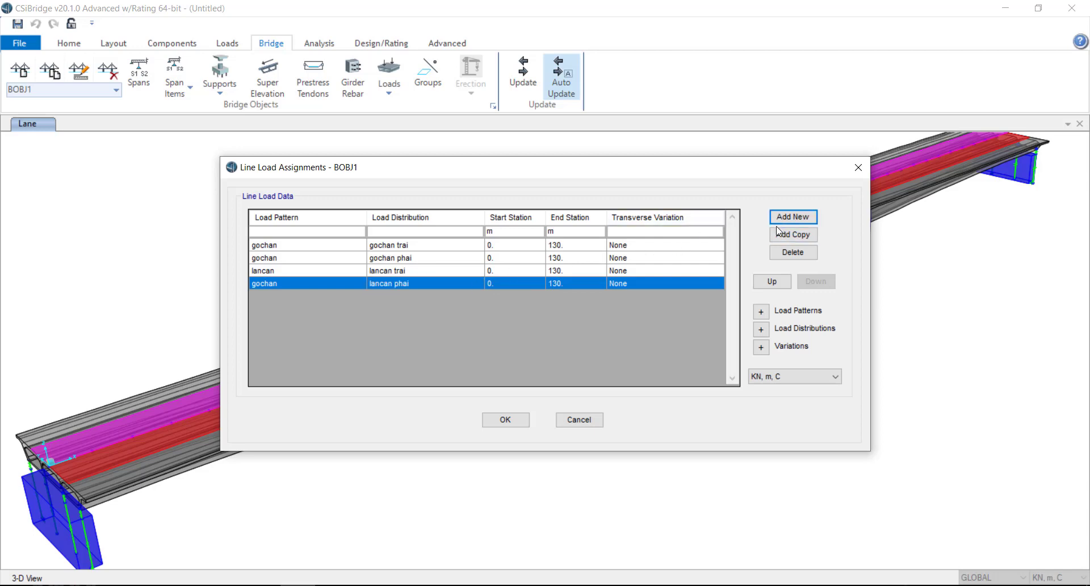
{"action": "left_click", "coordinate": [320, 285]}
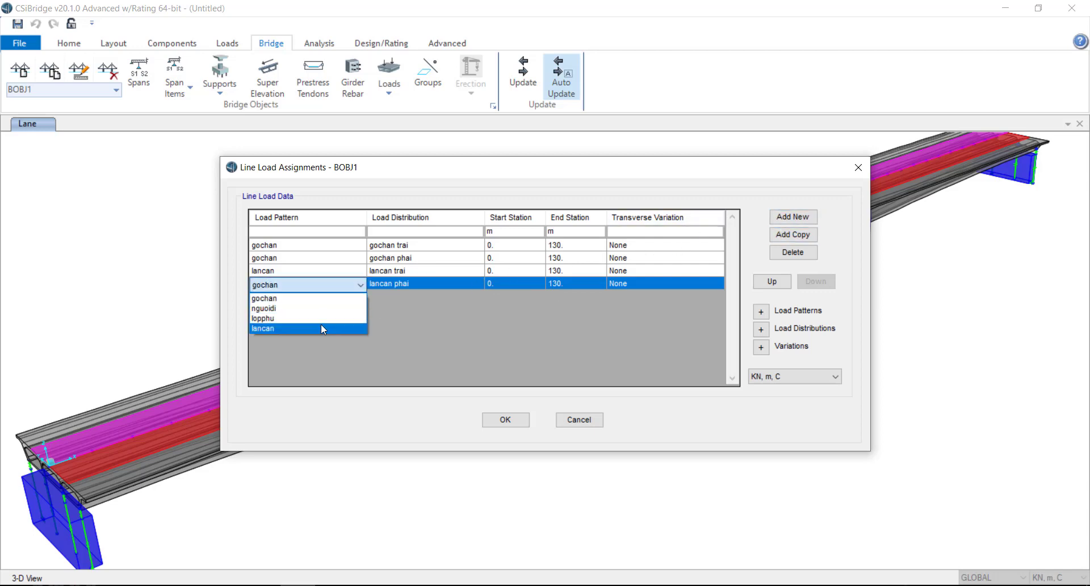
{"action": "left_click", "coordinate": [321, 322]}
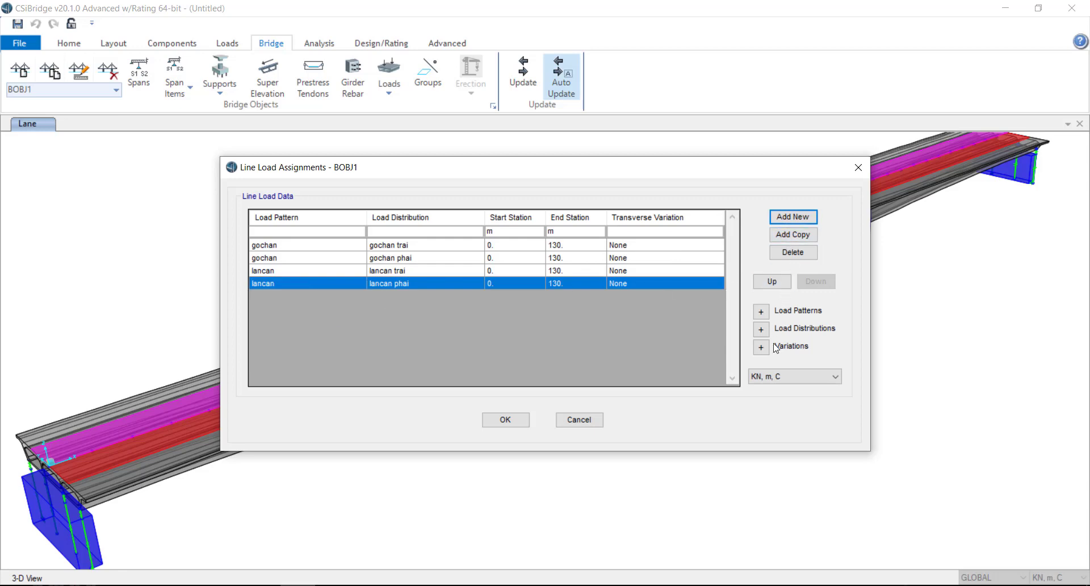
{"action": "left_click", "coordinate": [505, 420]}
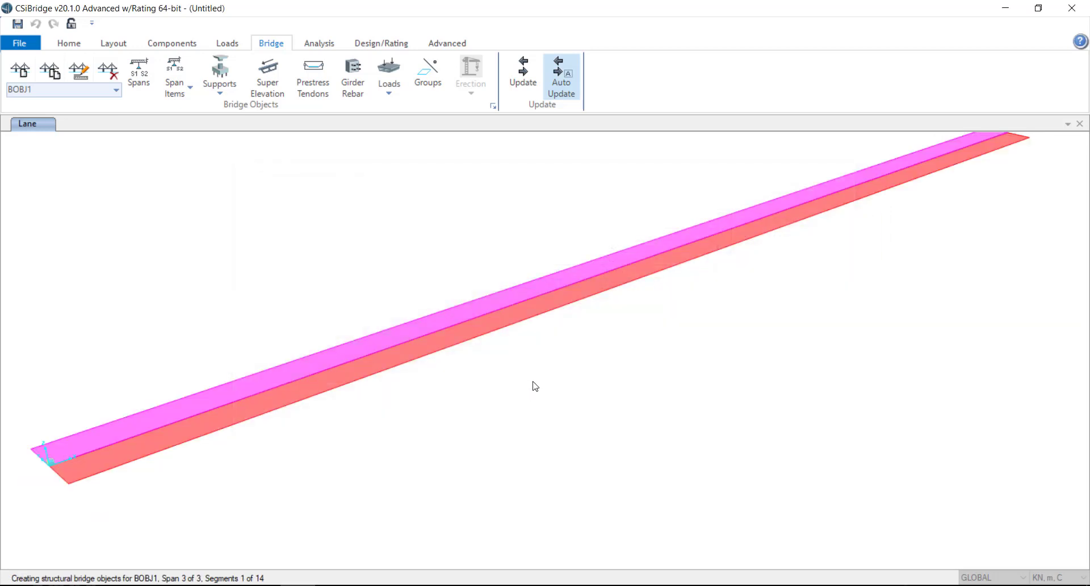
Add an area load assignment to the bridge with pattern nguoidi and distribution lop phu, ending at station 130 m.
{"action": "left_click", "coordinate": [389, 77]}
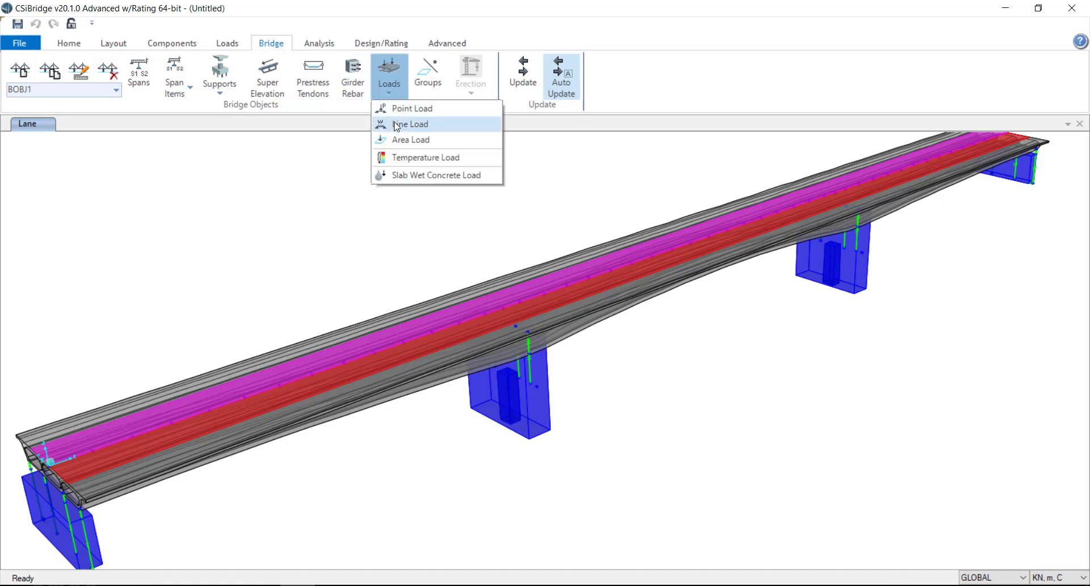
{"action": "left_click", "coordinate": [396, 141]}
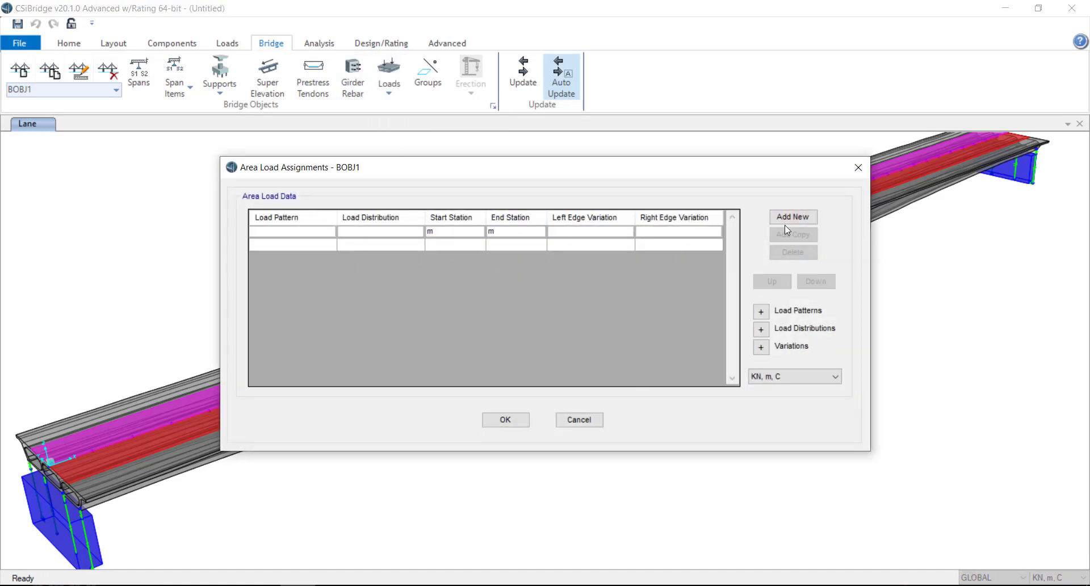
{"action": "left_click", "coordinate": [778, 220]}
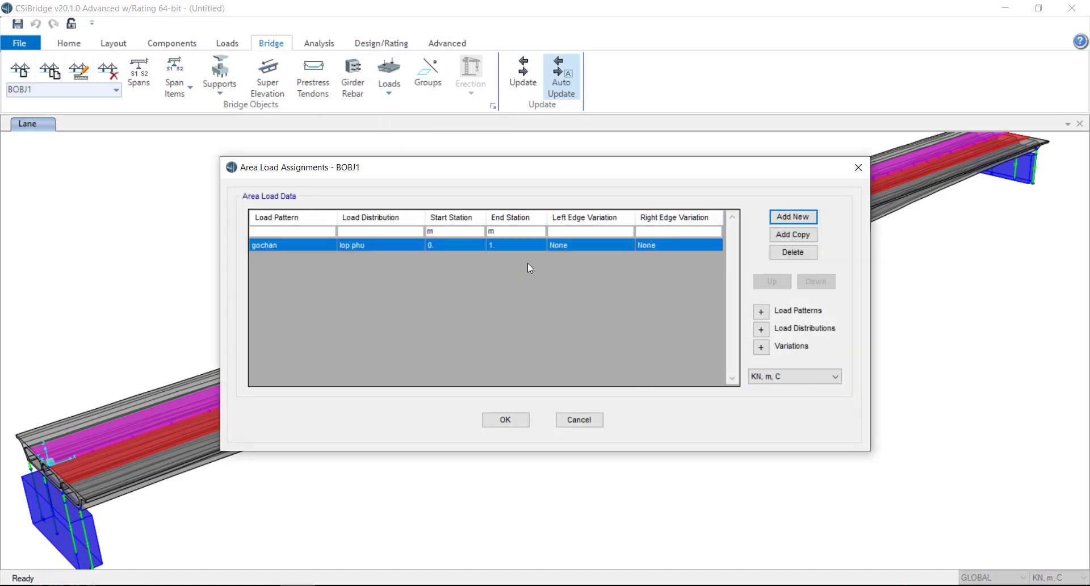
{"action": "left_click", "coordinate": [315, 244]}
{"action": "left_click", "coordinate": [315, 244]}
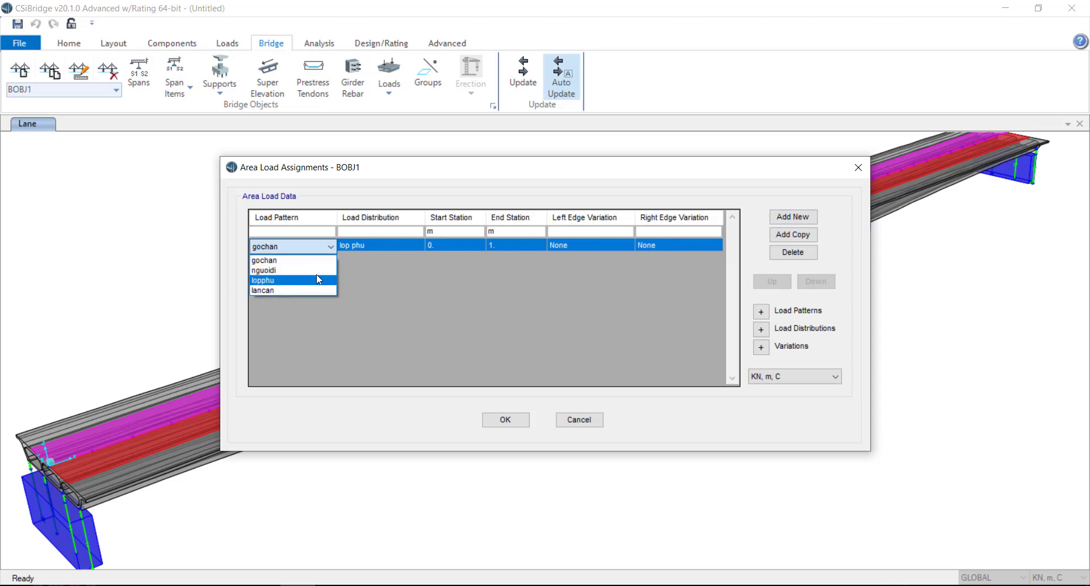
{"action": "left_click", "coordinate": [315, 275]}
{"action": "left_click", "coordinate": [495, 244]}
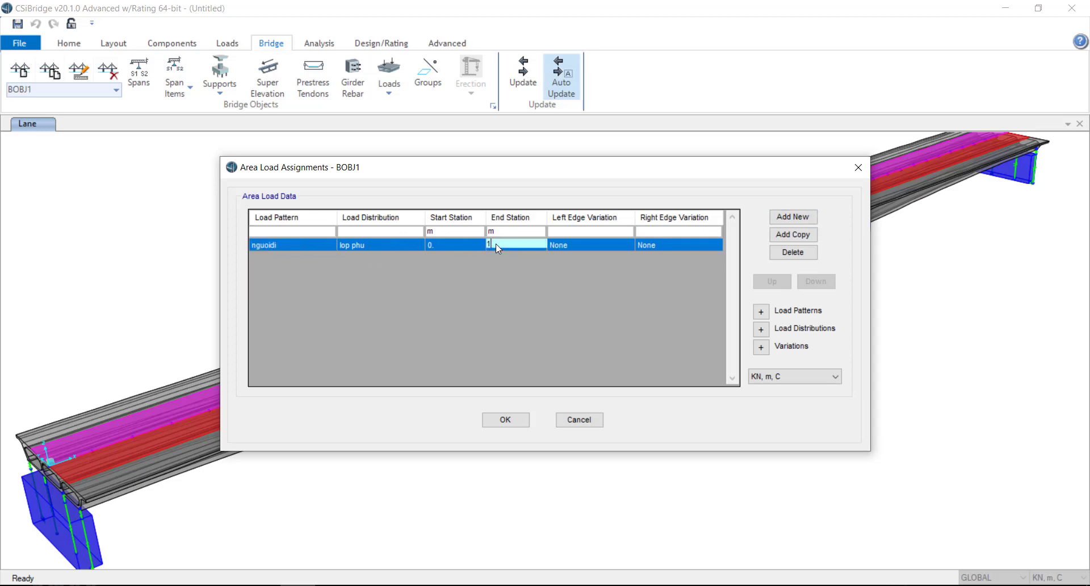
{"action": "type", "text": "130"}
Add an area load assignment with pattern nguoidi and distribution nguoidi trai, ending at station 130 m.
{"action": "left_click", "coordinate": [787, 223]}
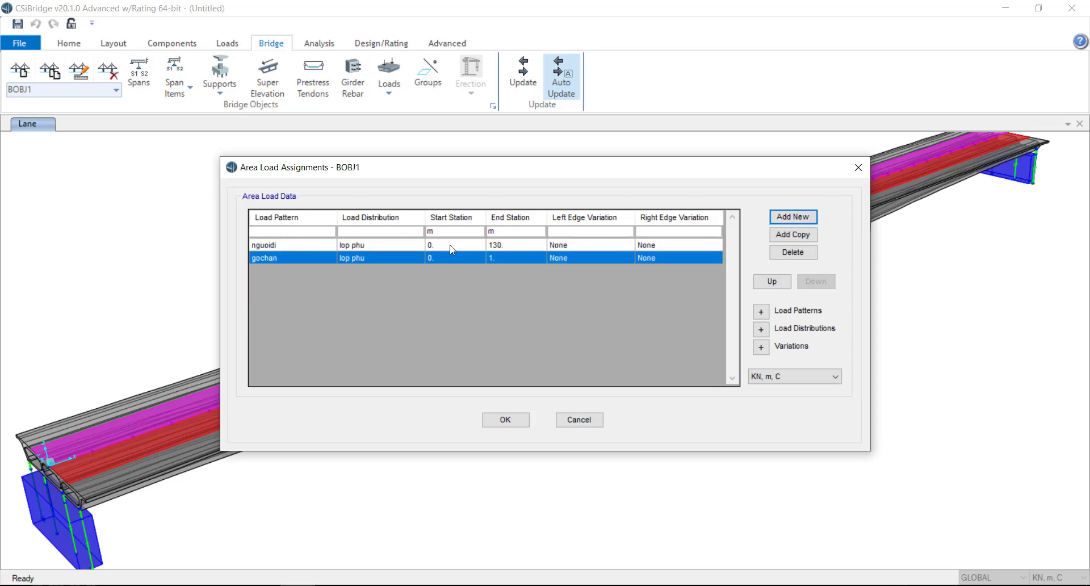
{"action": "left_click", "coordinate": [333, 252]}
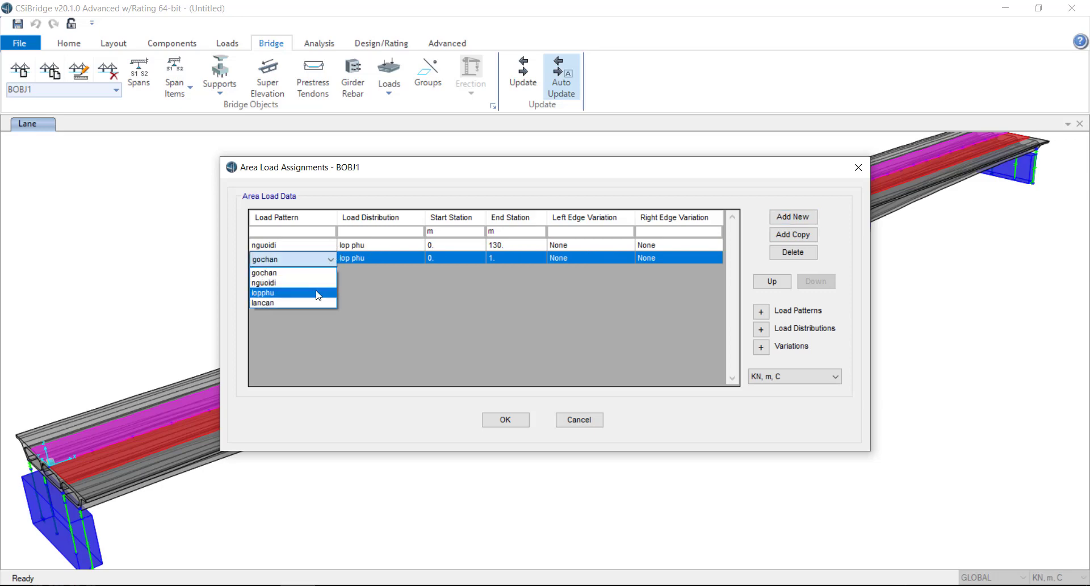
{"action": "left_click", "coordinate": [315, 282]}
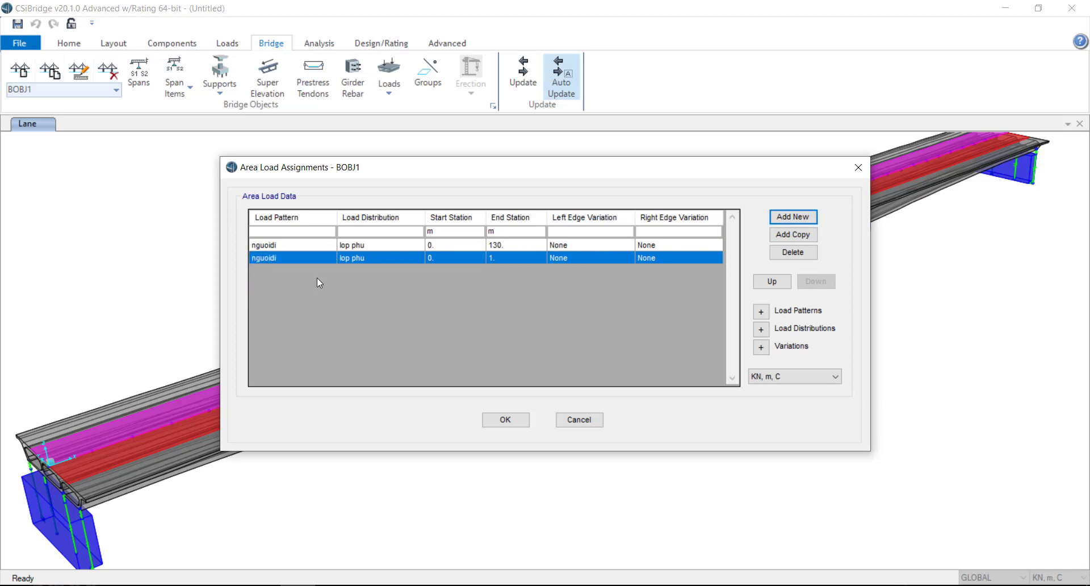
{"action": "left_click", "coordinate": [370, 253]}
{"action": "left_click", "coordinate": [392, 282]}
{"action": "left_click", "coordinate": [502, 255]}
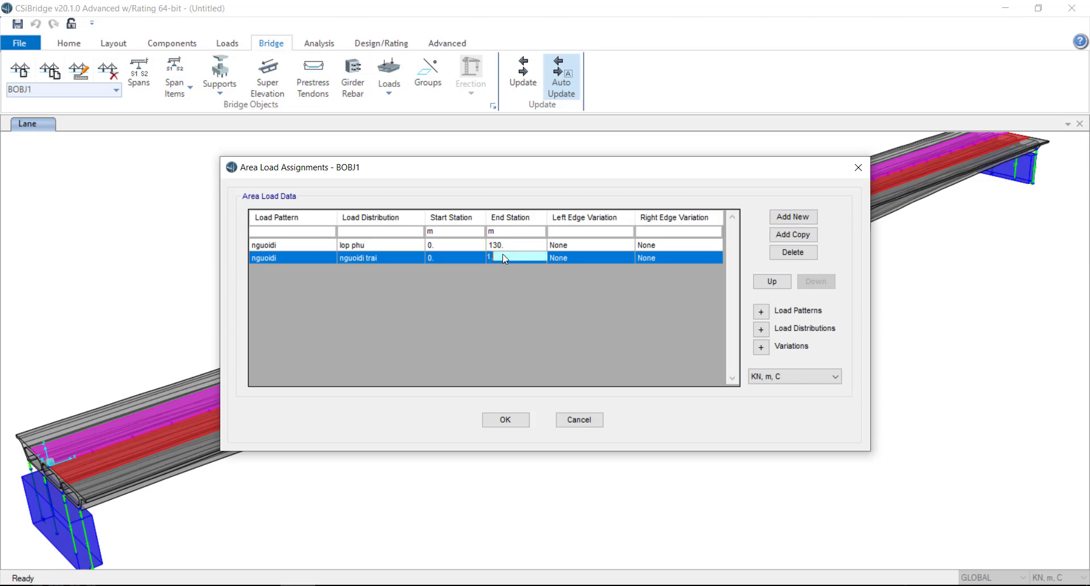
{"action": "type", "text": "130"}
Add an area load assignment with pattern nguoidi and distribution nguoidi phai, ending at station 130 m, and accept the area load assignments.
{"action": "left_click", "coordinate": [792, 216]}
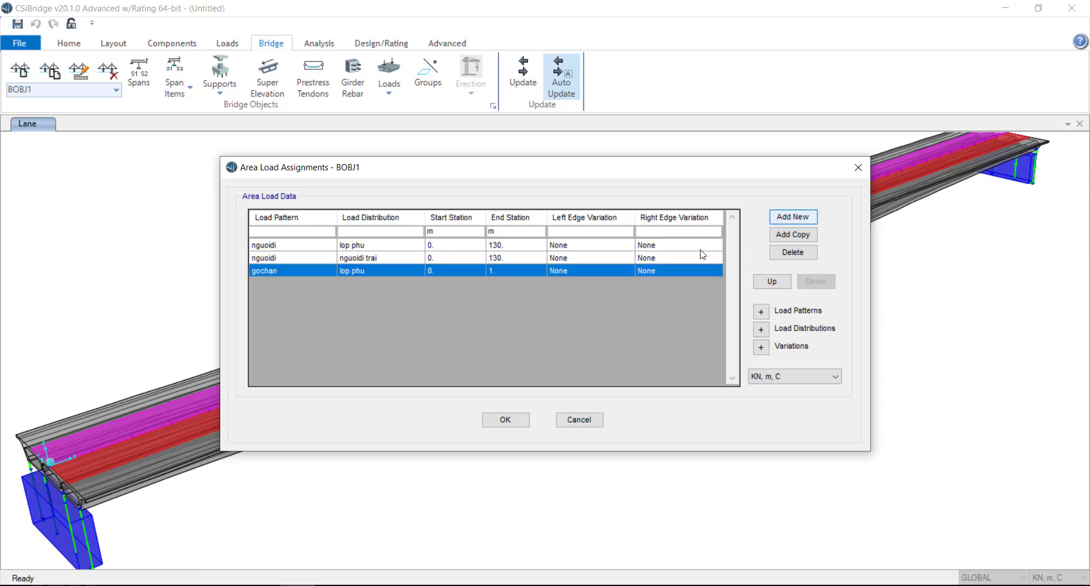
{"action": "left_click", "coordinate": [323, 272]}
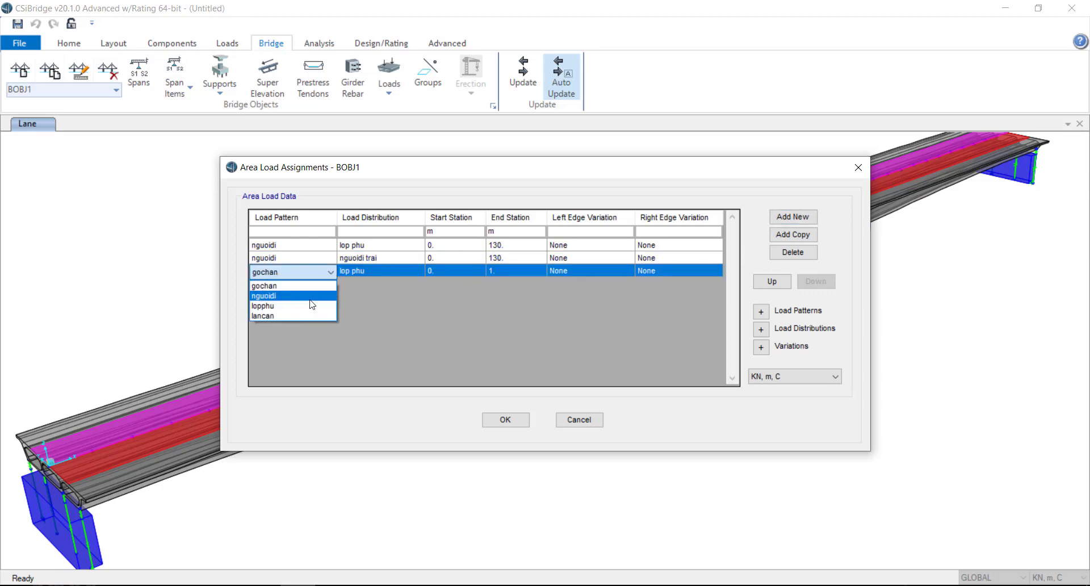
{"action": "left_click", "coordinate": [310, 311]}
{"action": "left_click", "coordinate": [373, 271]}
{"action": "left_click", "coordinate": [374, 305]}
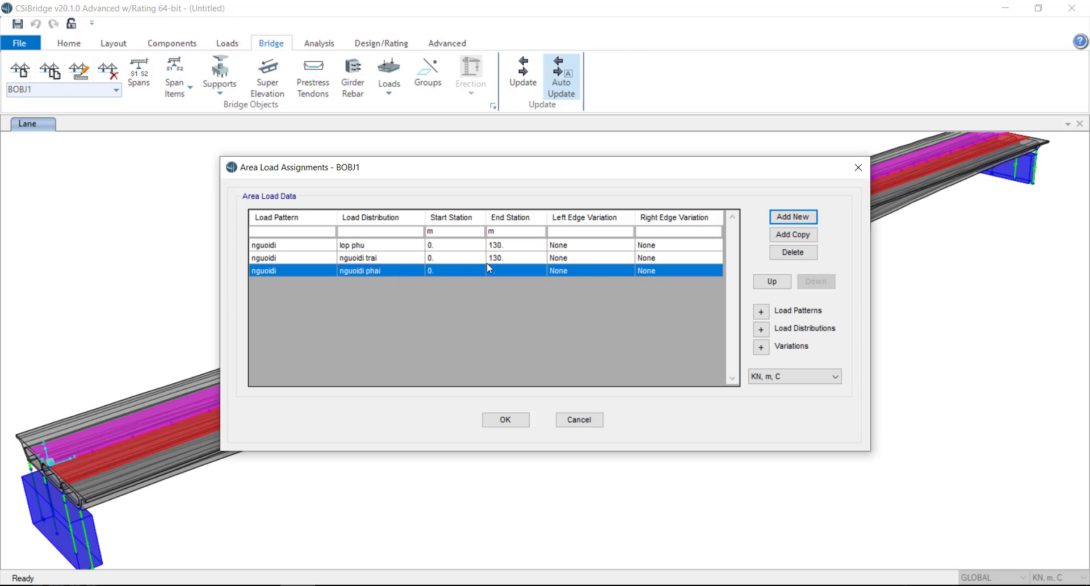
{"action": "left_click", "coordinate": [493, 271]}
{"action": "type", "text": "130"}
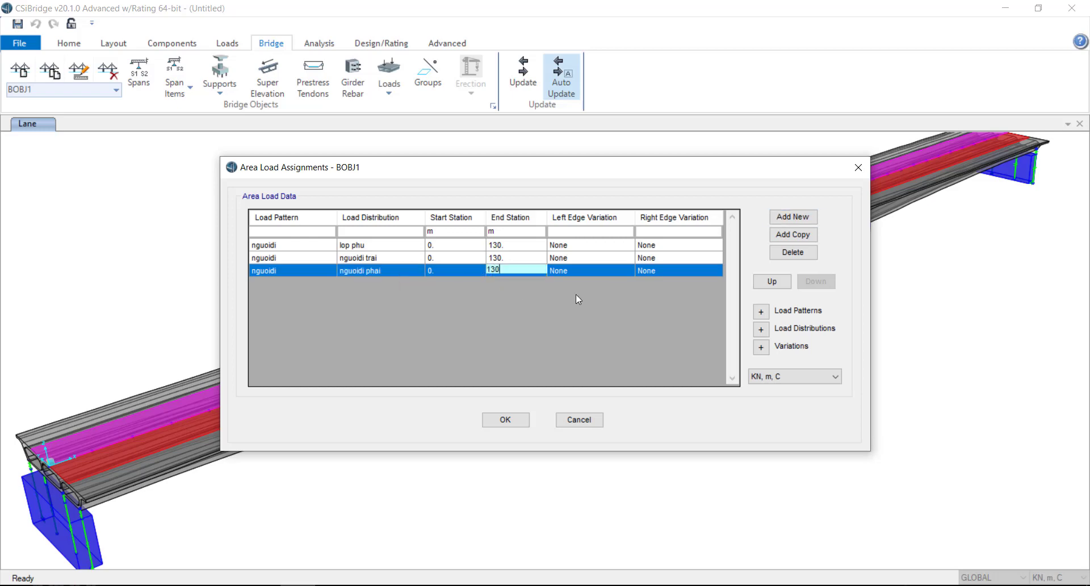
{"action": "left_click", "coordinate": [792, 216]}
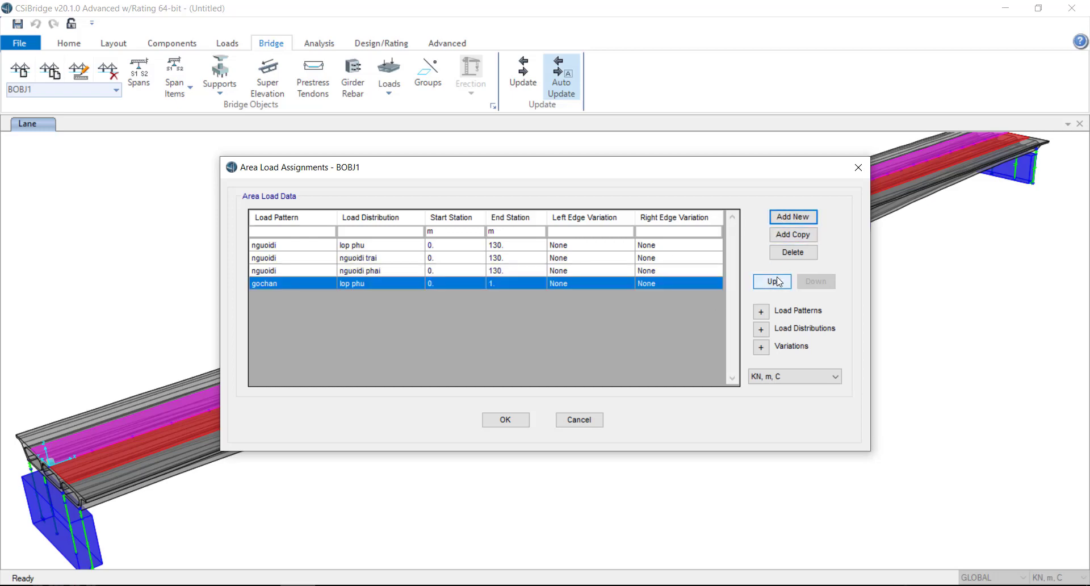
{"action": "left_click", "coordinate": [793, 252]}
{"action": "left_click", "coordinate": [577, 420]}
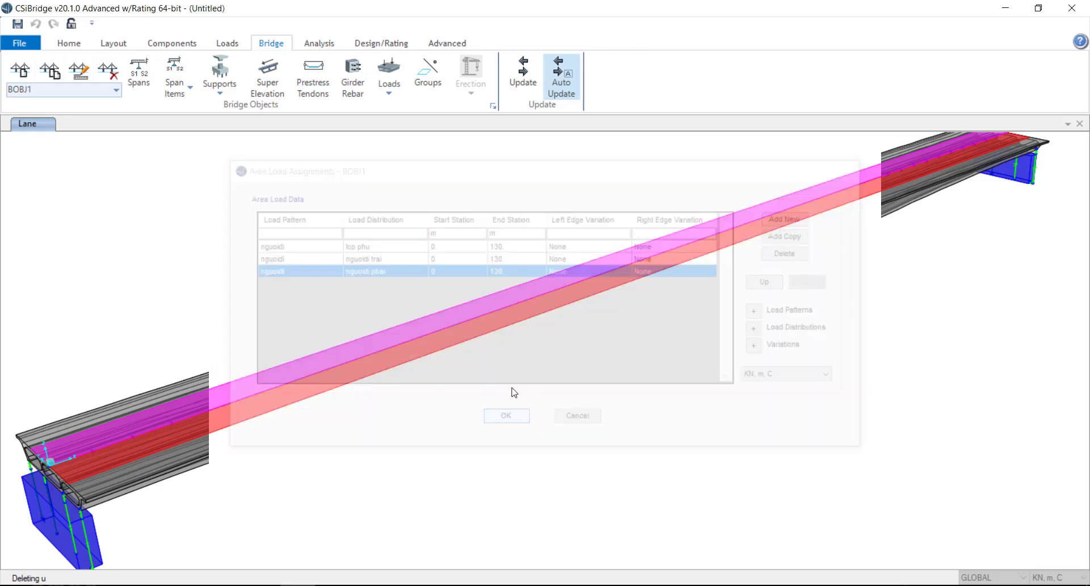
Display the bridge object loads of load pattern gochan for all bridge objects, shown as forces.
{"action": "scroll", "coordinate": [449, 341], "scroll_direction": "down", "scroll_amount": 5}
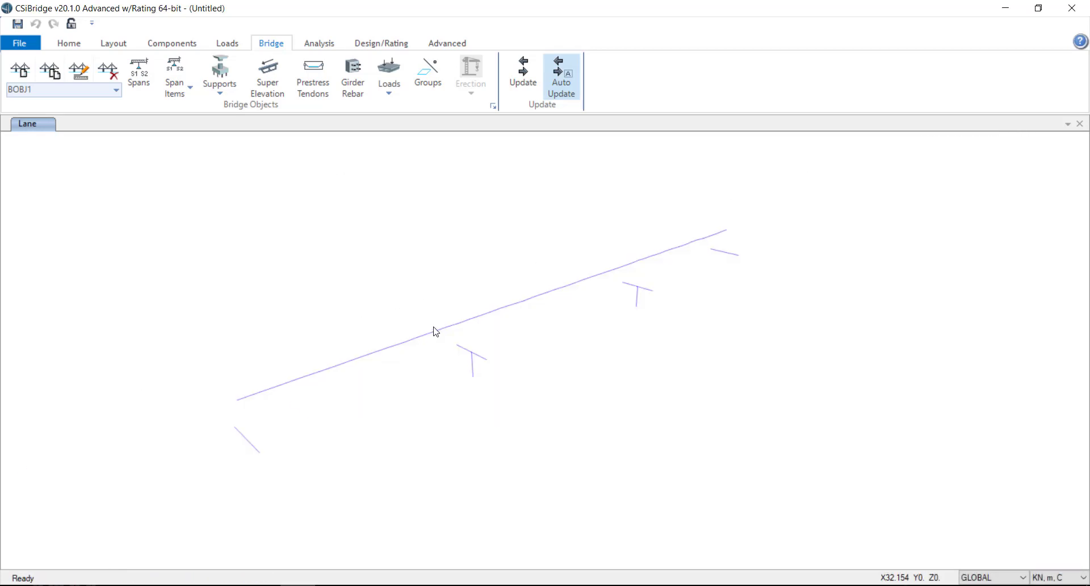
{"action": "scroll", "coordinate": [314, 320], "scroll_direction": "up", "scroll_amount": 8}
{"action": "scroll", "coordinate": [443, 316], "scroll_direction": "down", "scroll_amount": 2}
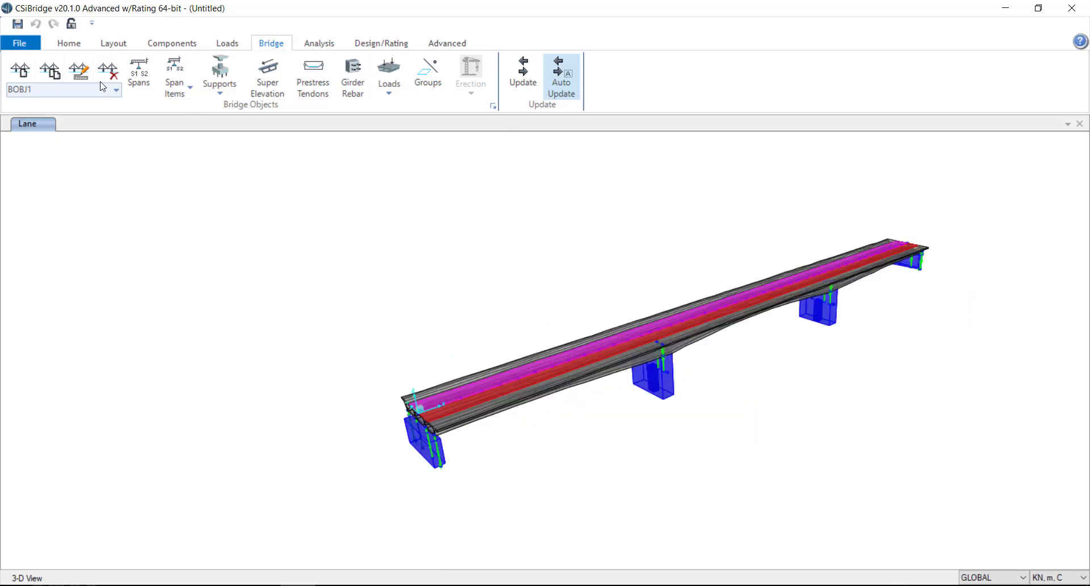
{"action": "left_click", "coordinate": [77, 44]}
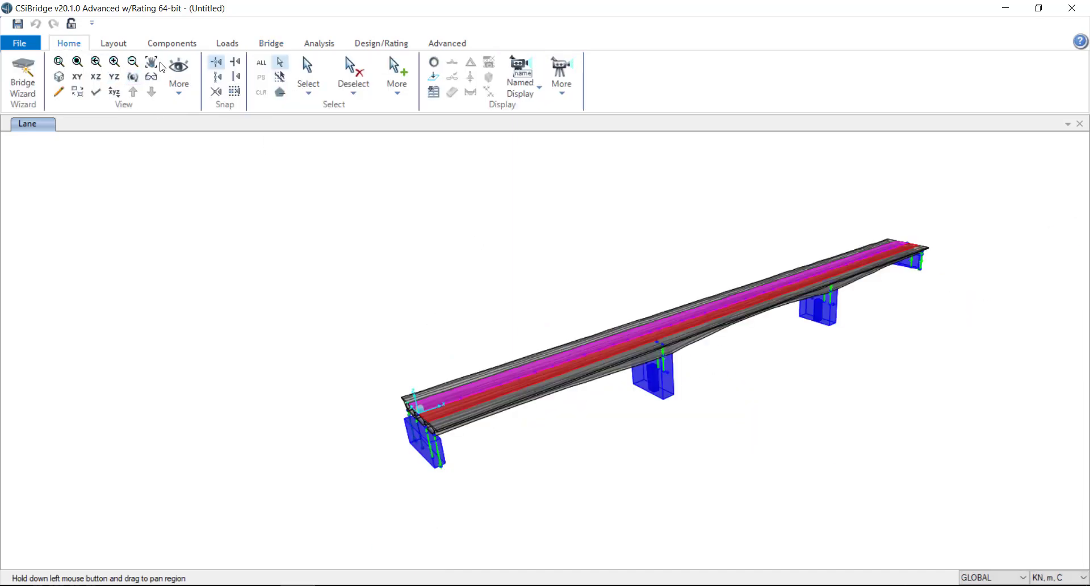
{"action": "left_click", "coordinate": [133, 62]}
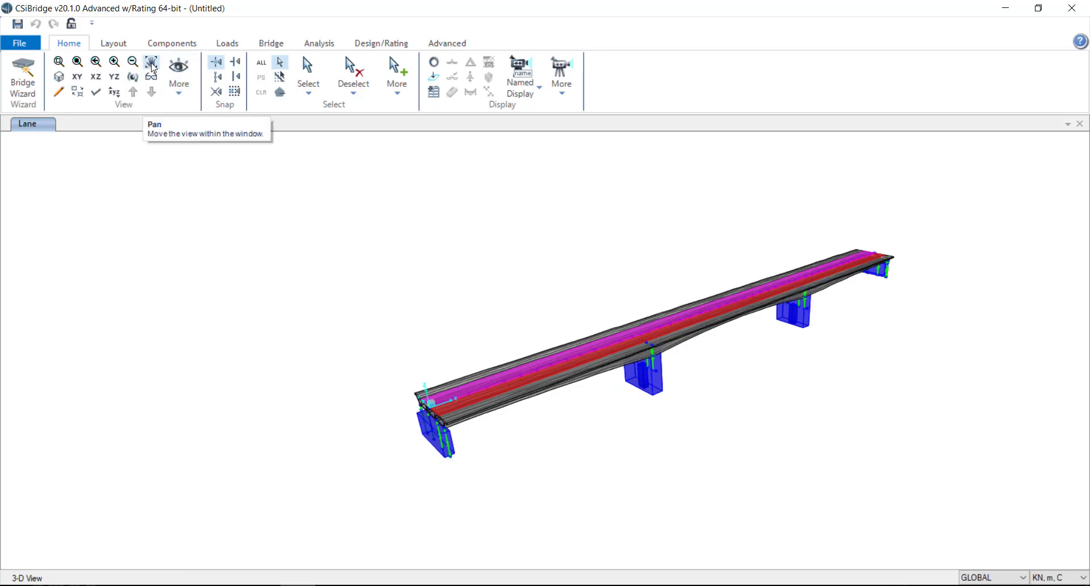
{"action": "left_click", "coordinate": [152, 64]}
{"action": "left_click_drag", "start_coordinate": [380, 284], "coordinate": [256, 284]}
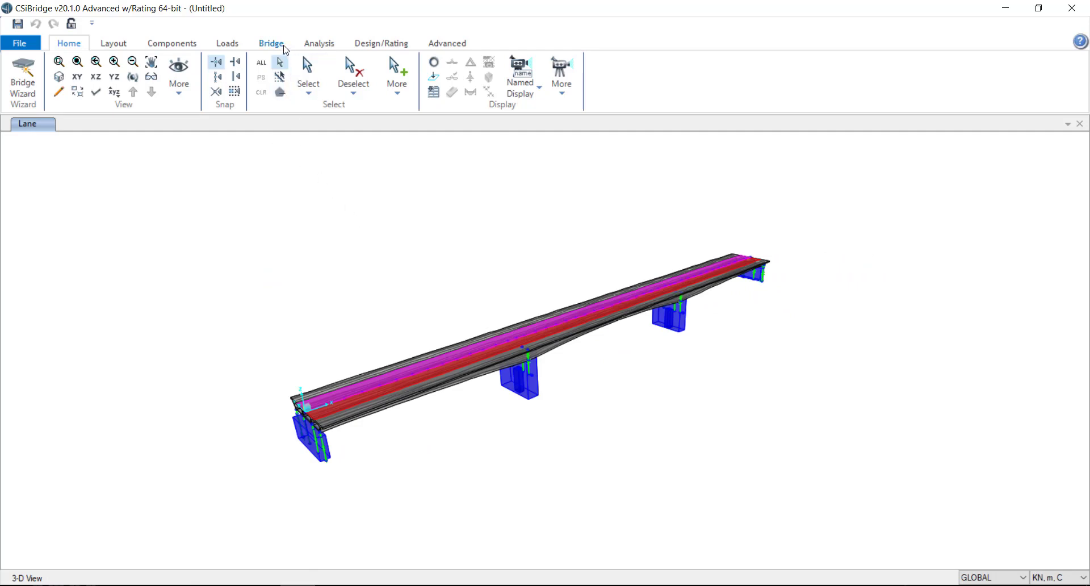
{"action": "left_click", "coordinate": [117, 49]}
{"action": "left_click", "coordinate": [69, 43]}
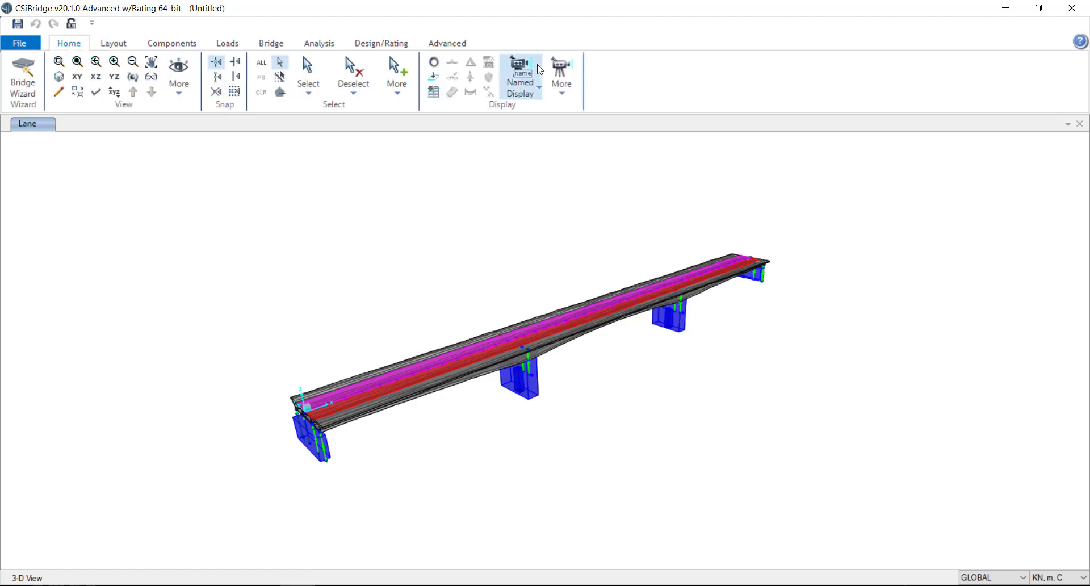
{"action": "left_click", "coordinate": [434, 77]}
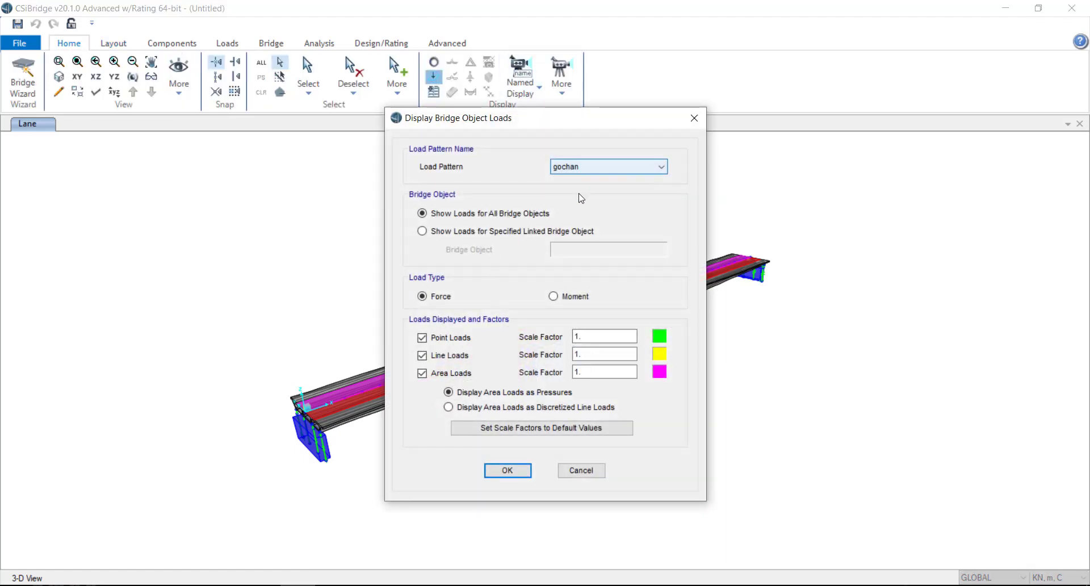
{"action": "left_click", "coordinate": [509, 470]}
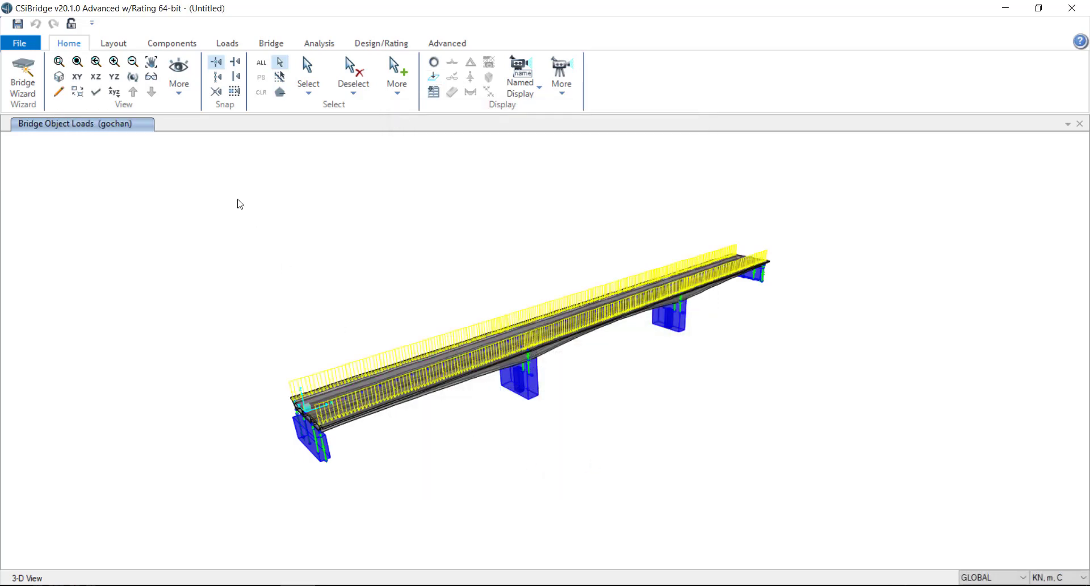
Switch the displayed bridge object loads to load pattern nguoidi.
{"action": "left_click", "coordinate": [433, 83]}
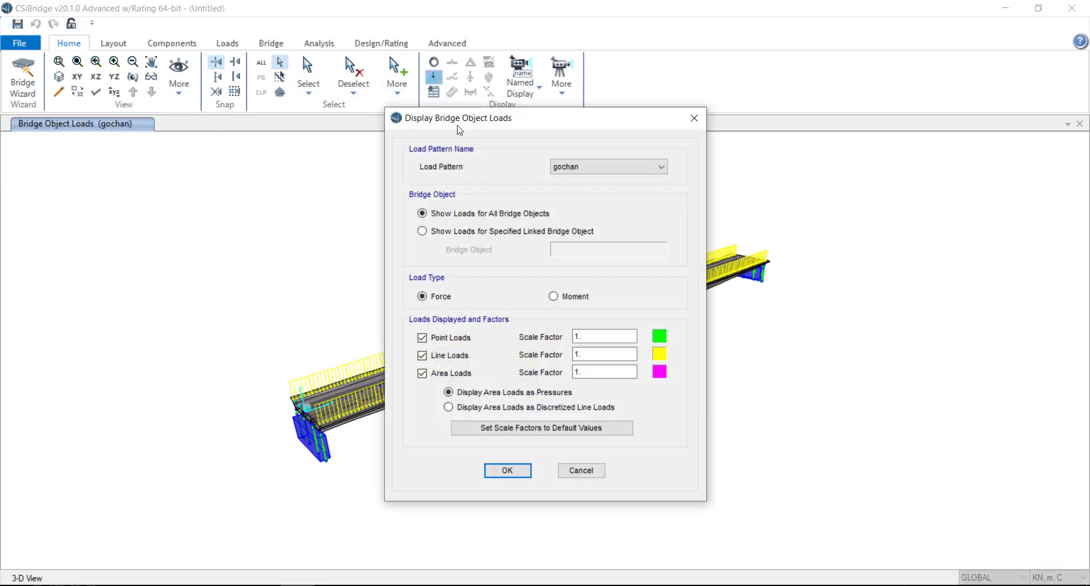
{"action": "left_click", "coordinate": [568, 167]}
{"action": "left_click", "coordinate": [577, 194]}
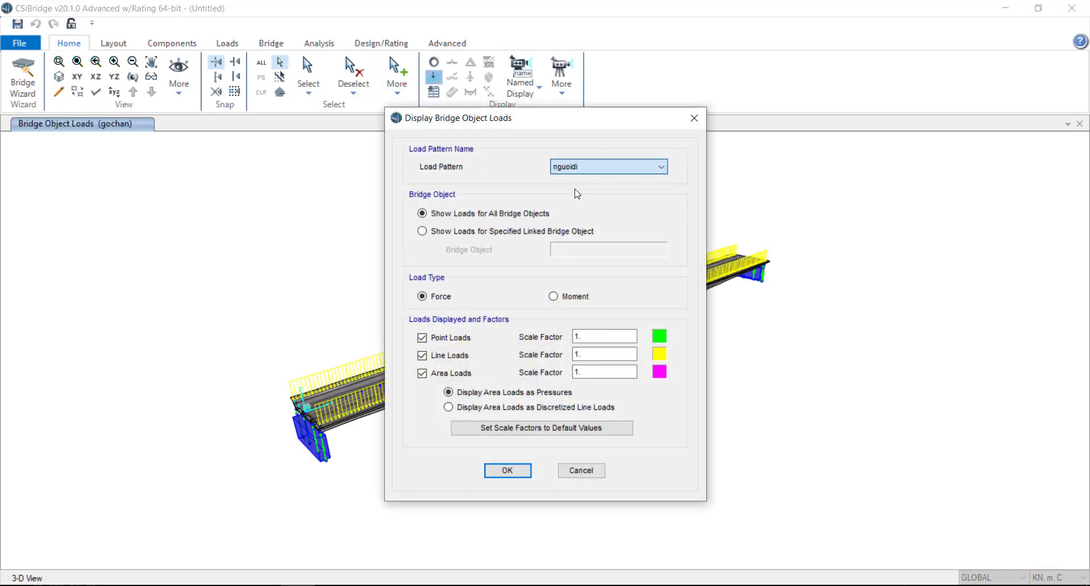
{"action": "left_click", "coordinate": [520, 465]}
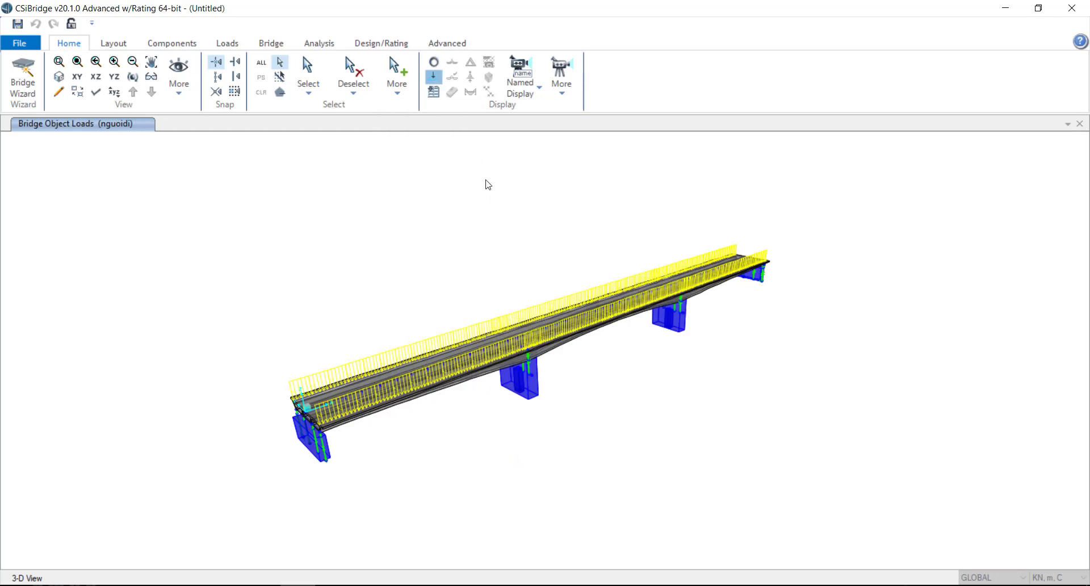
Display the bridge object loads of load pattern lancan, and return to the plain 3-D view of the bridge.
{"action": "left_click", "coordinate": [510, 321]}
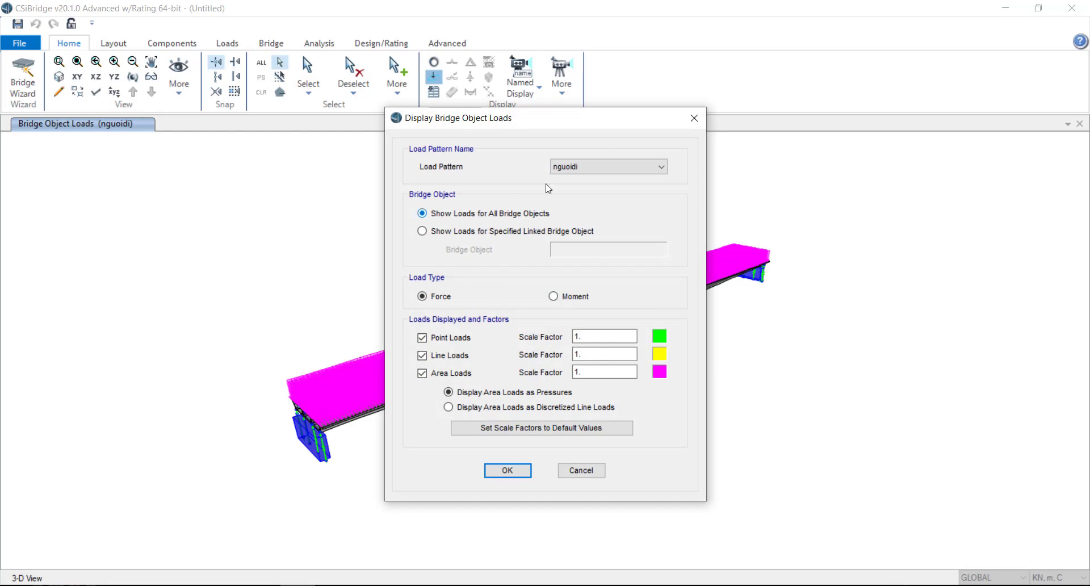
{"action": "left_click_drag", "start_coordinate": [640, 126], "coordinate": [794, 129]}
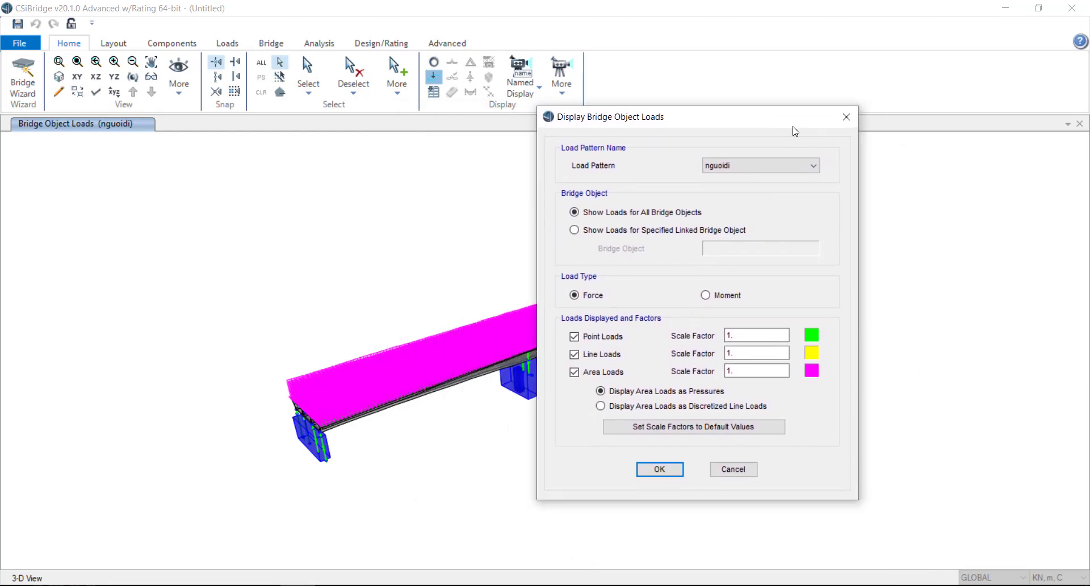
{"action": "left_click", "coordinate": [785, 166]}
{"action": "left_click", "coordinate": [787, 200]}
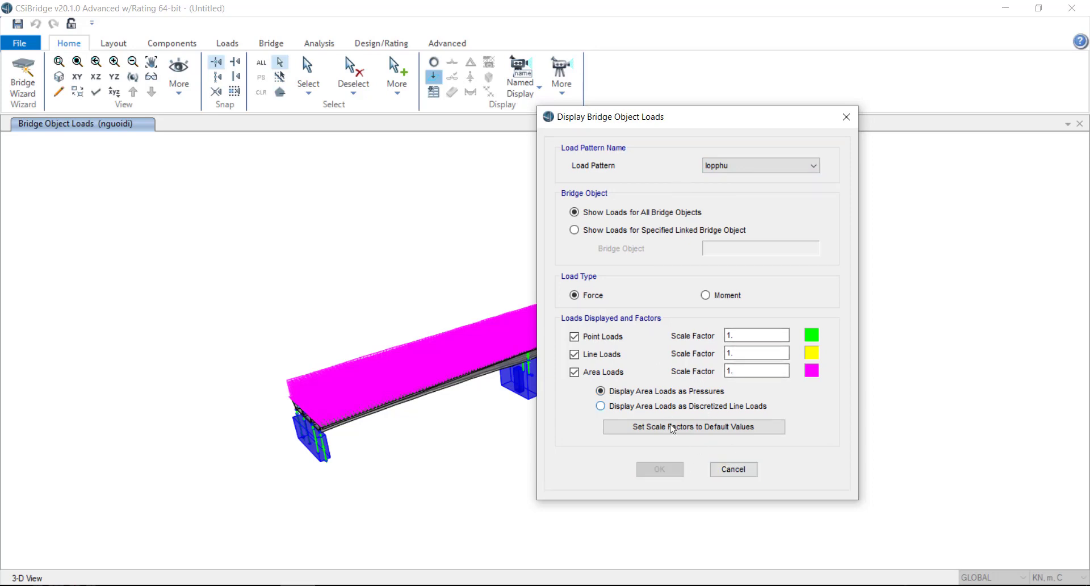
{"action": "left_click", "coordinate": [742, 170]}
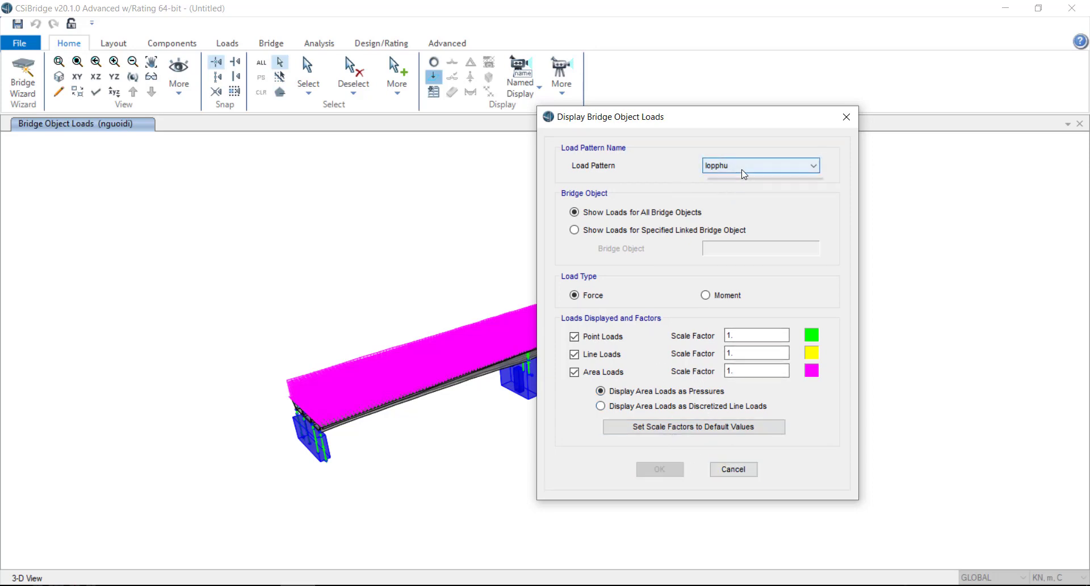
{"action": "left_click", "coordinate": [746, 209]}
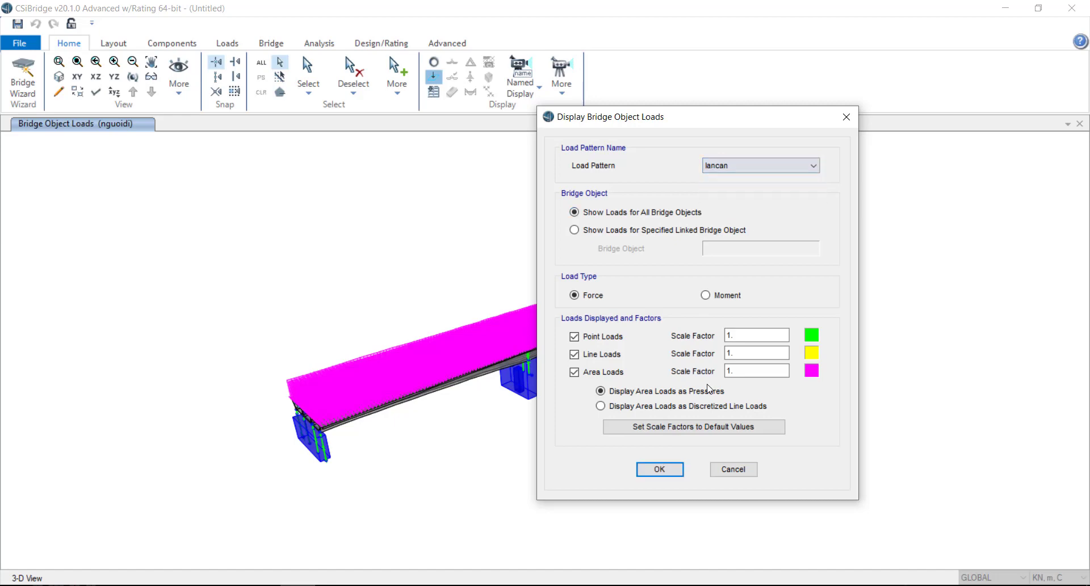
{"action": "left_click", "coordinate": [660, 470]}
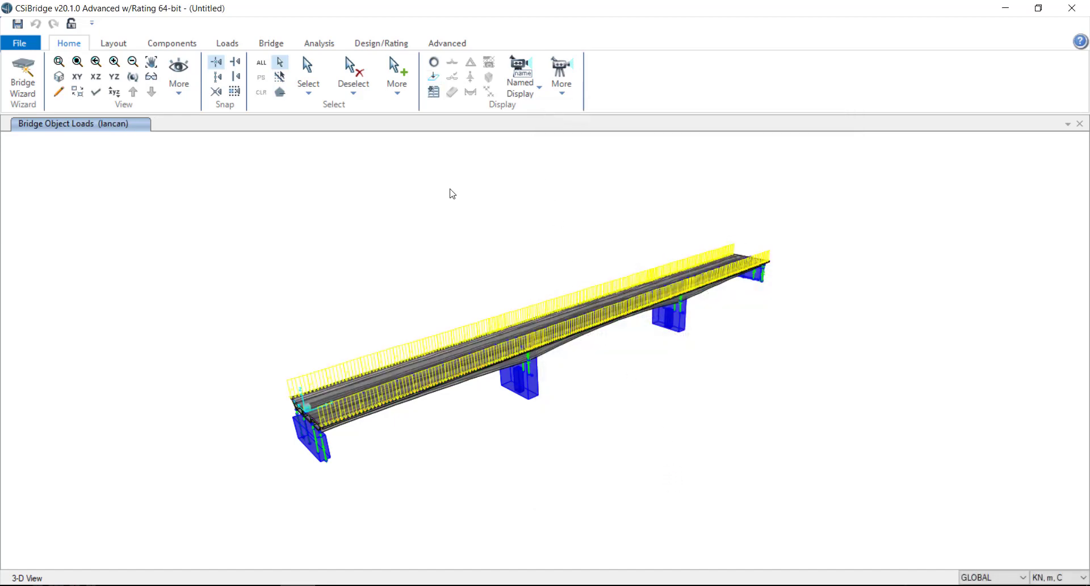
{"action": "left_click", "coordinate": [435, 77]}
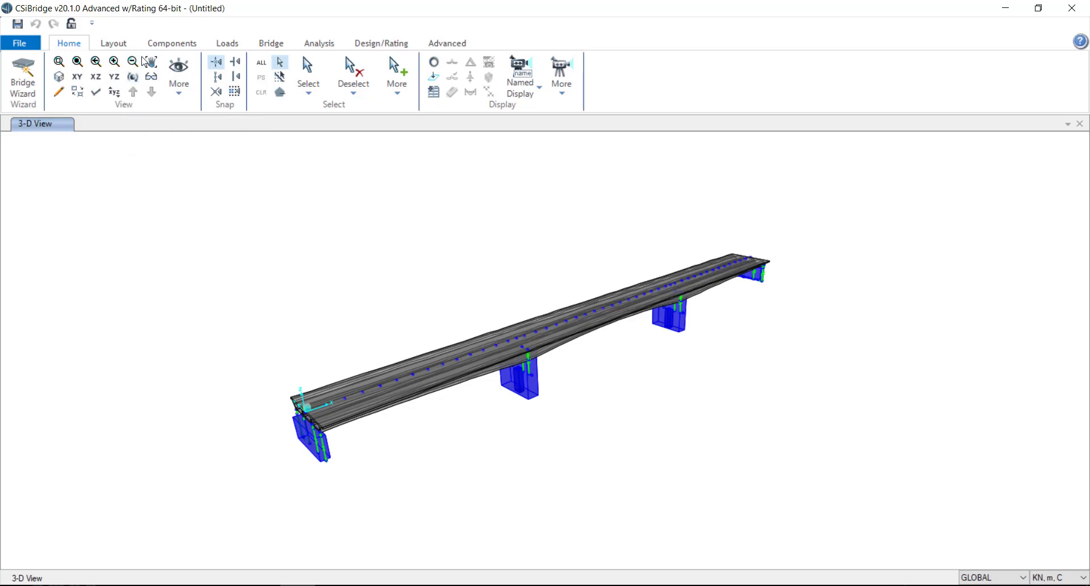
Edit bridge object BOBJ1 and start a new prestress tendon in its tendon assignments.
{"action": "left_click", "coordinate": [160, 44]}
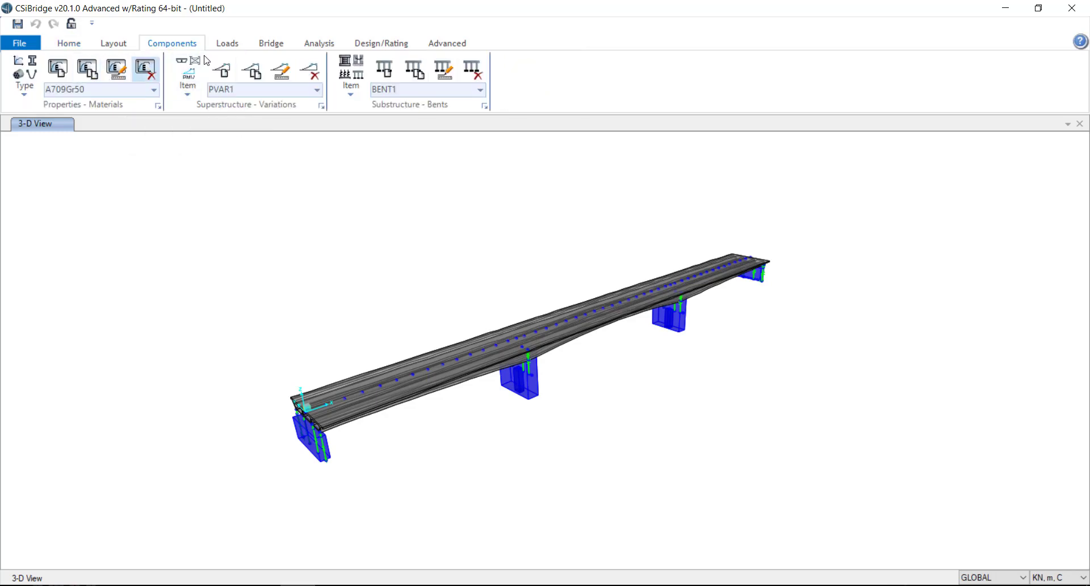
{"action": "left_click", "coordinate": [271, 44]}
{"action": "left_click", "coordinate": [97, 77]}
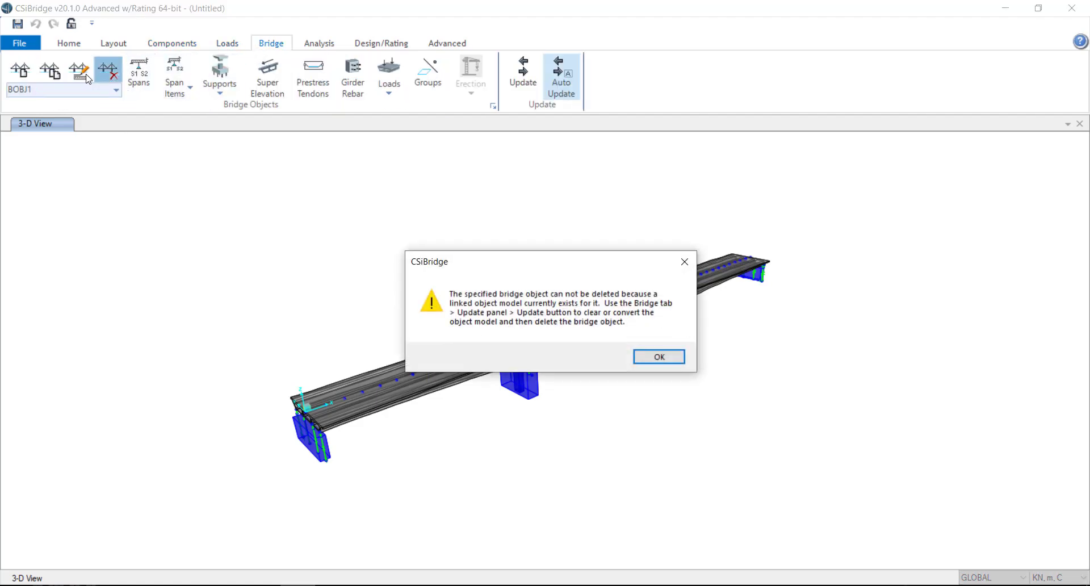
{"action": "key", "text": "Return"}
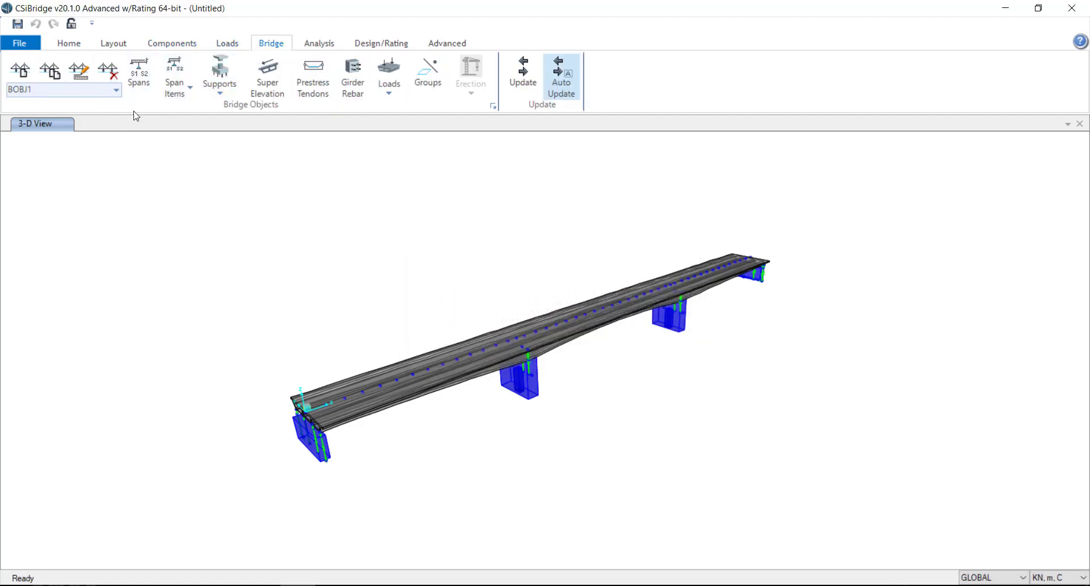
{"action": "left_click", "coordinate": [79, 71]}
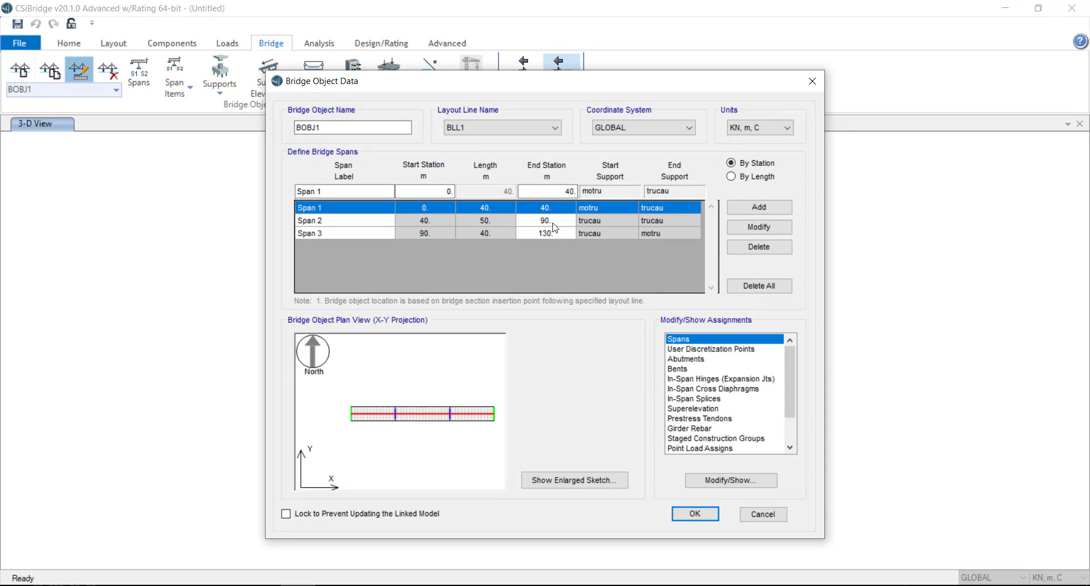
{"action": "left_click", "coordinate": [707, 419]}
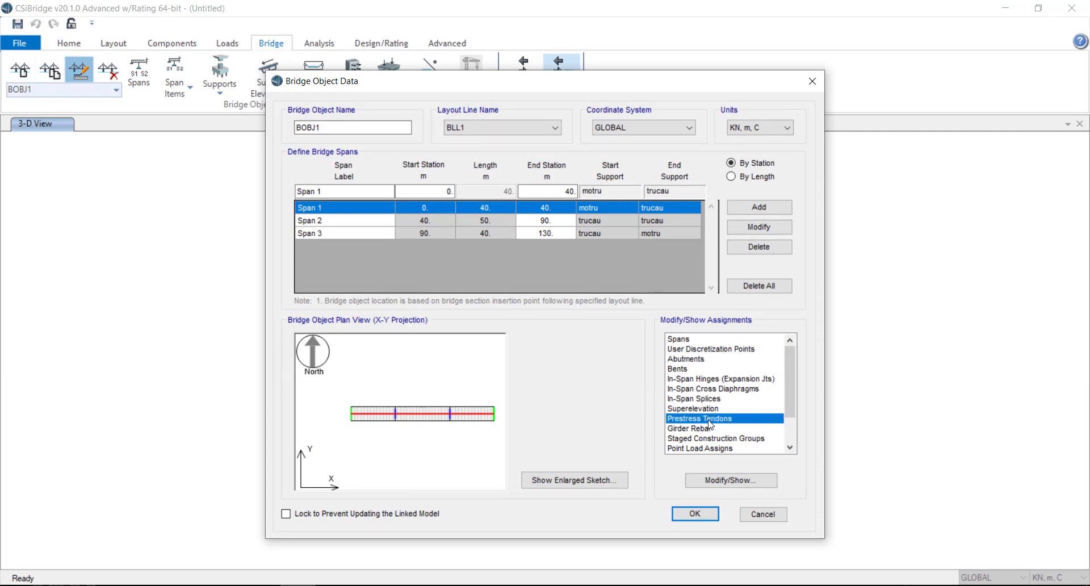
{"action": "left_click", "coordinate": [730, 480]}
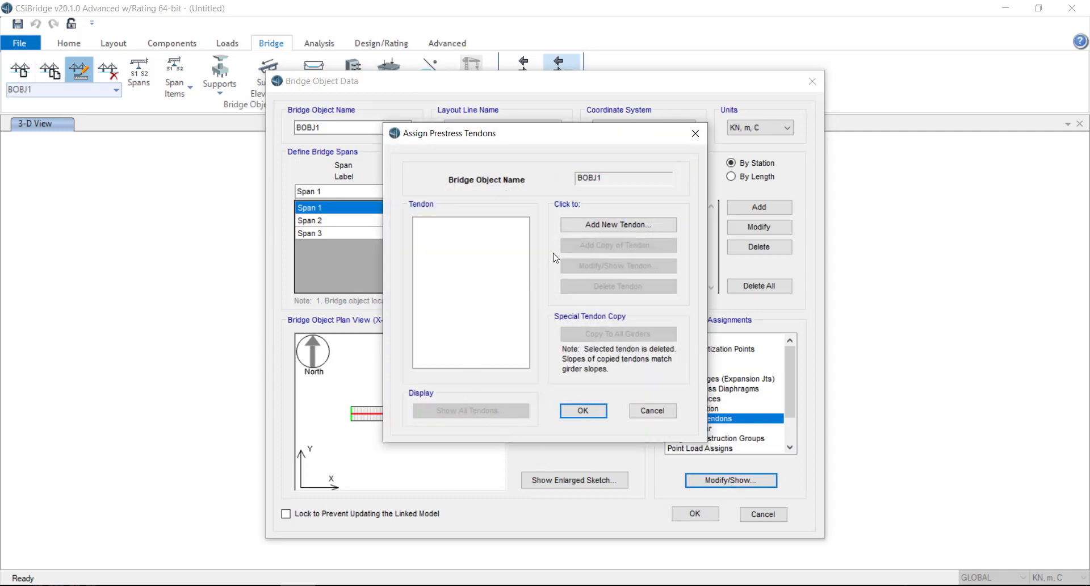
{"action": "left_click", "coordinate": [595, 228]}
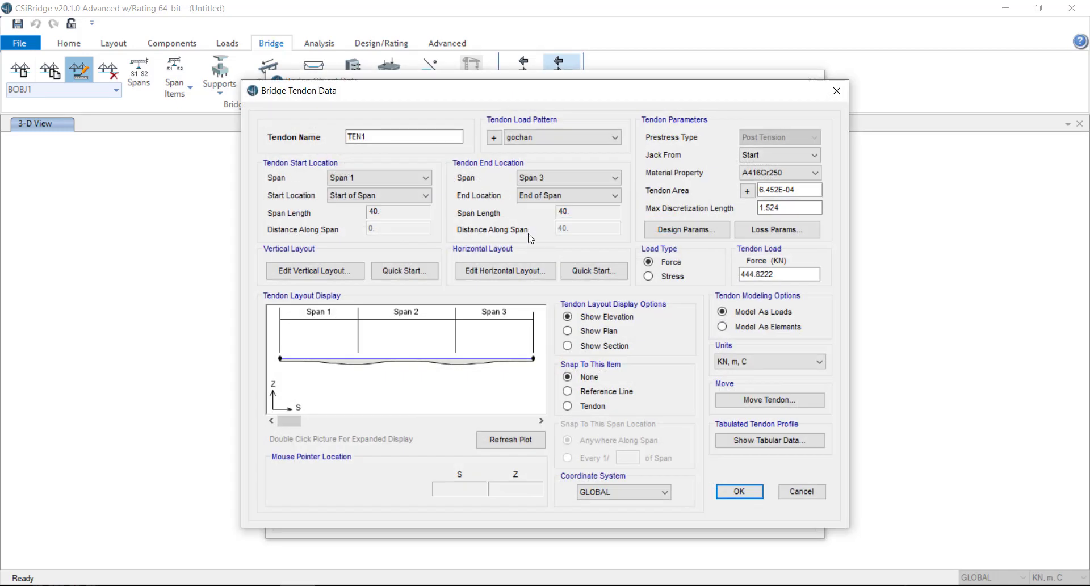
Generate the horizontal layout of tendon TEN1 from the Parabolic Tendon 1 quick start template for multiple spans, and accept its layout points.
{"action": "left_click", "coordinate": [575, 273]}
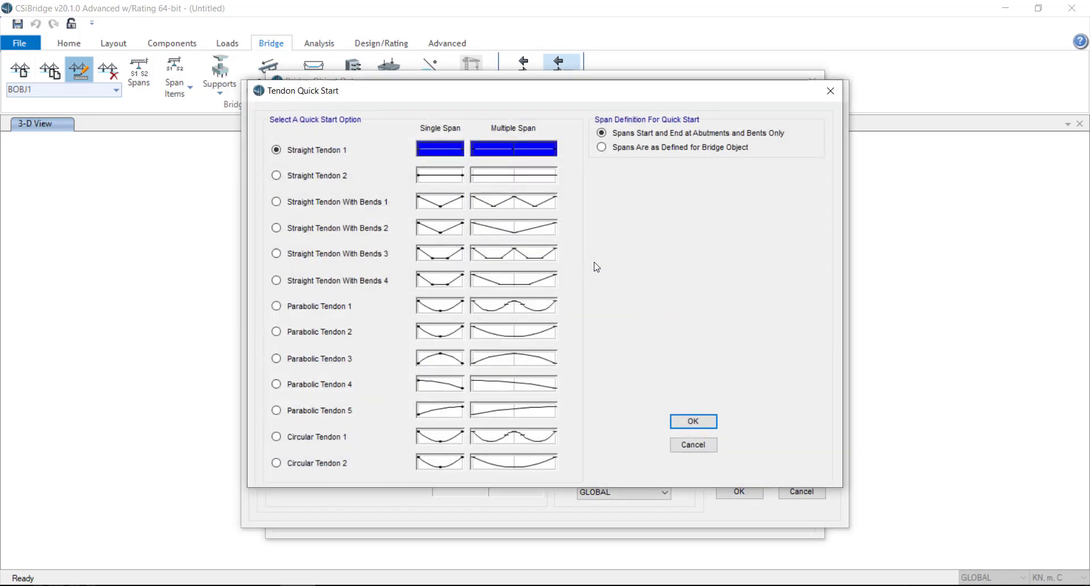
{"action": "left_click", "coordinate": [511, 310]}
{"action": "left_click", "coordinate": [690, 421]}
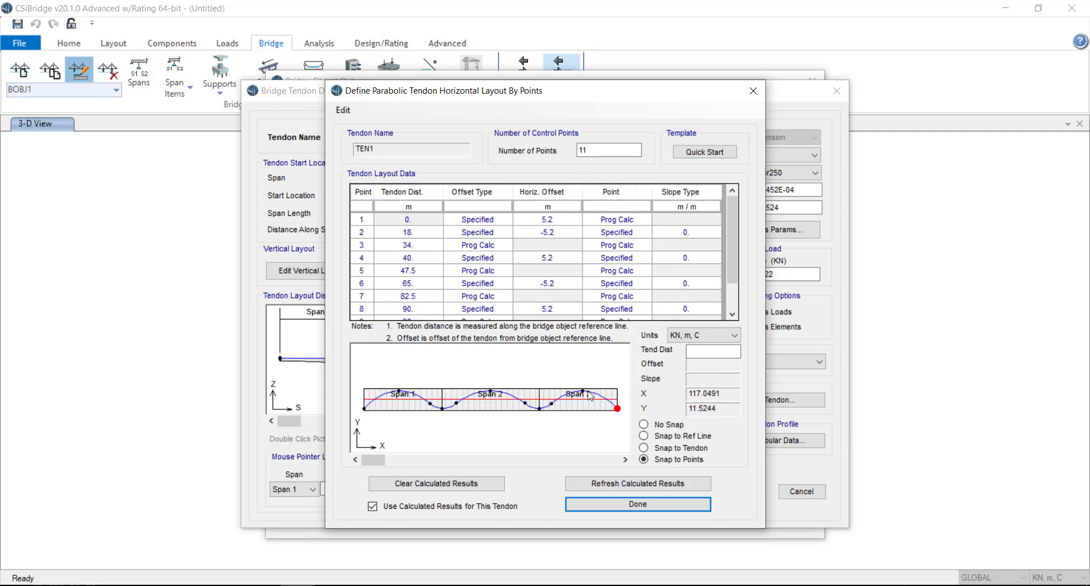
{"action": "scroll", "coordinate": [590, 227], "scroll_direction": "down", "scroll_amount": 2}
{"action": "scroll", "coordinate": [591, 227], "scroll_direction": "up", "scroll_amount": 1}
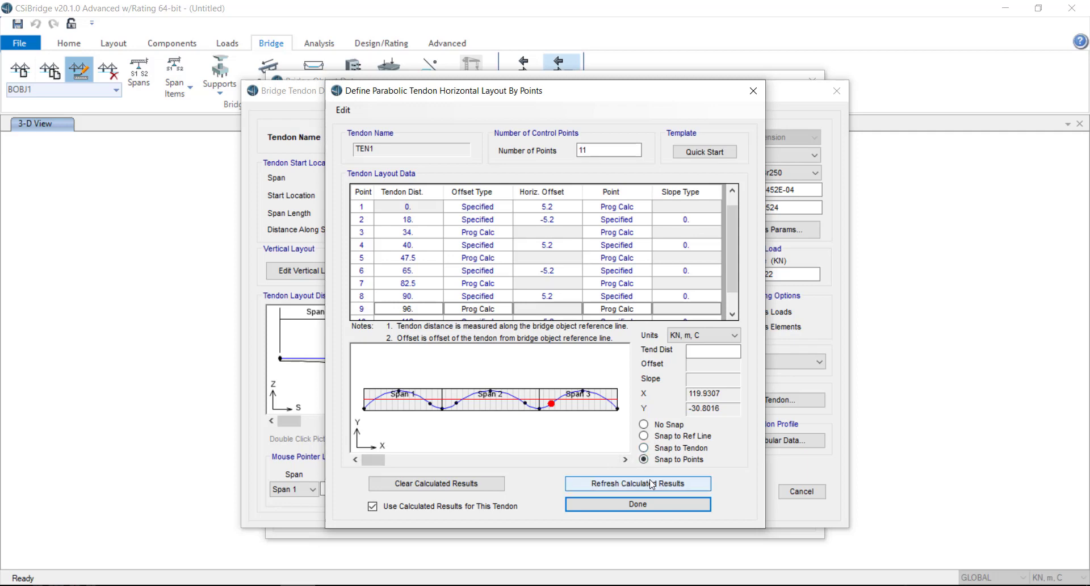
{"action": "left_click", "coordinate": [642, 503]}
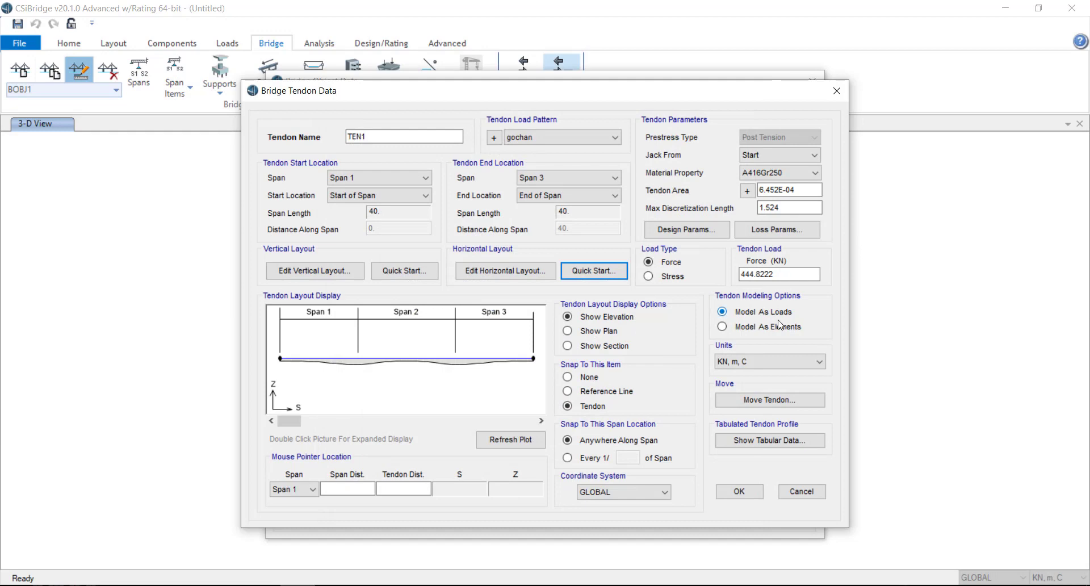
Set the tendon force to 40000 kN and generate the vertical layout from the Straight Tendon 1 quick start template.
{"action": "left_click_drag", "start_coordinate": [780, 274], "coordinate": [726, 276]}
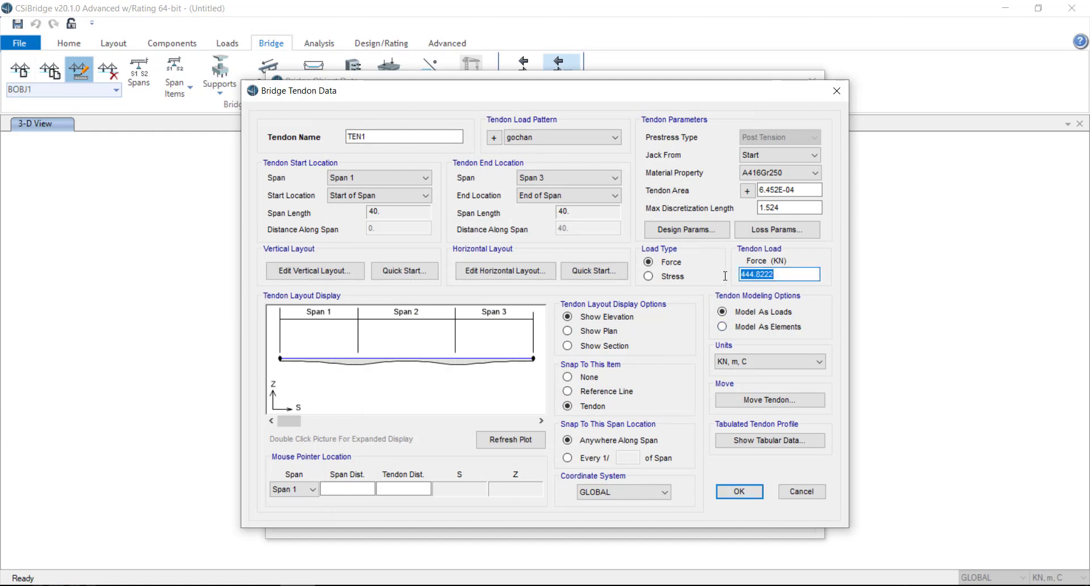
{"action": "type", "text": "40000"}
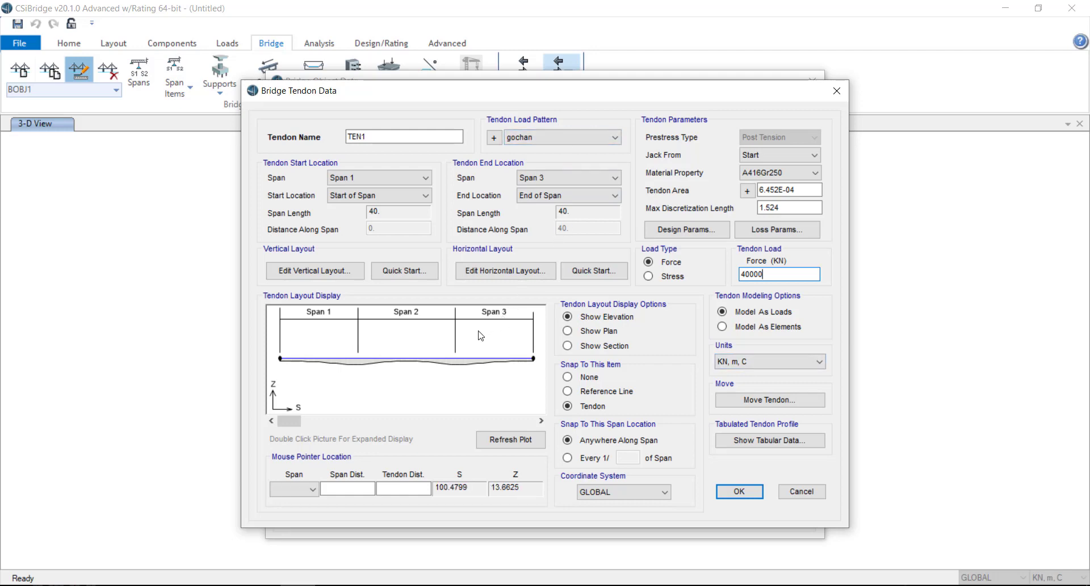
{"action": "left_click", "coordinate": [404, 270]}
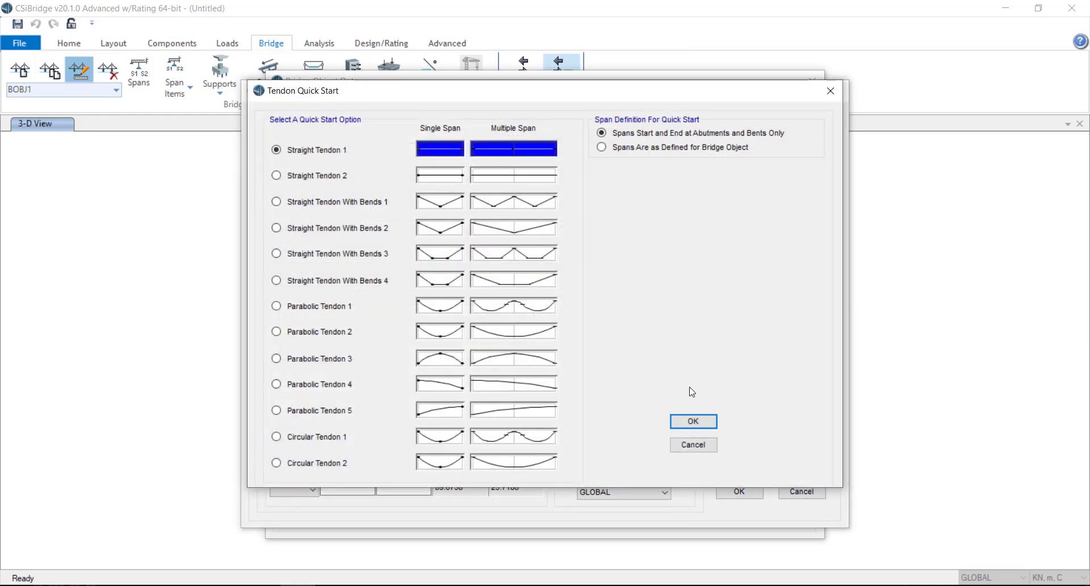
{"action": "left_click", "coordinate": [692, 421]}
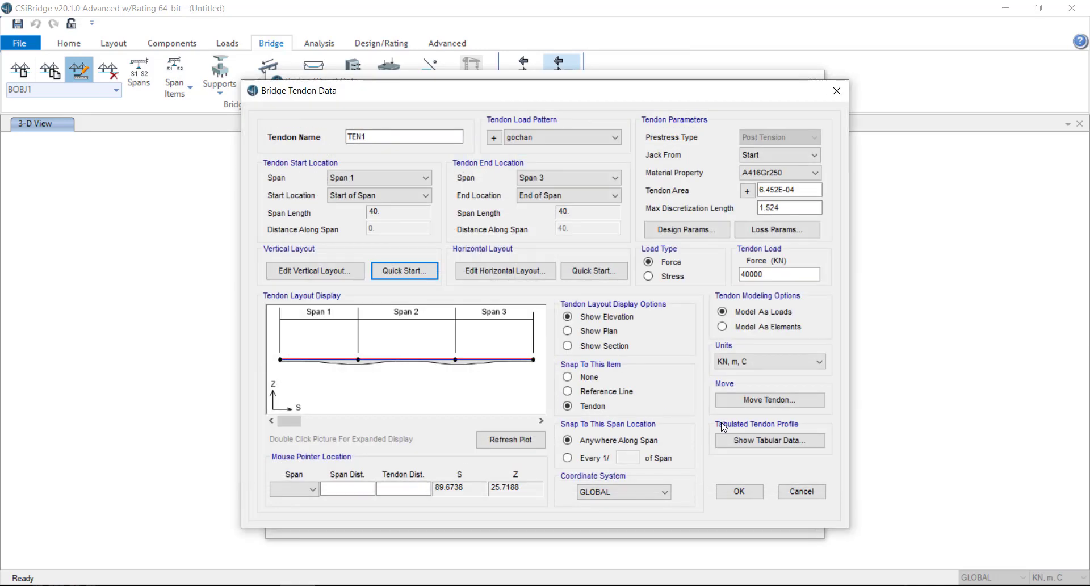
Regenerate tendon TEN1's horizontal layout from the Parabolic Tendon 1 quick start template, with spans at abutments and bents only, and accept its points.
{"action": "left_click", "coordinate": [605, 269]}
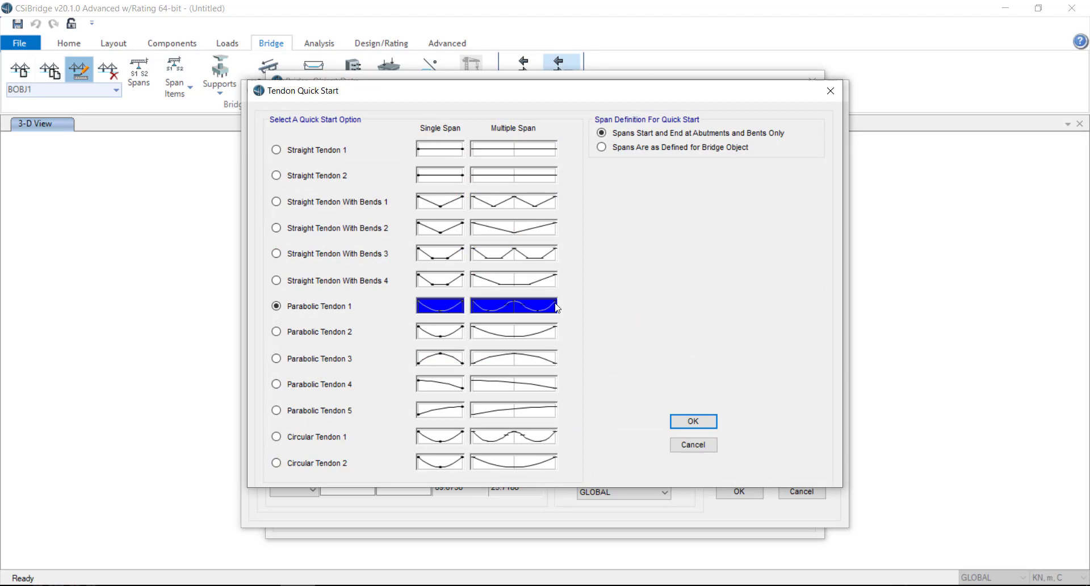
{"action": "left_click", "coordinate": [678, 421]}
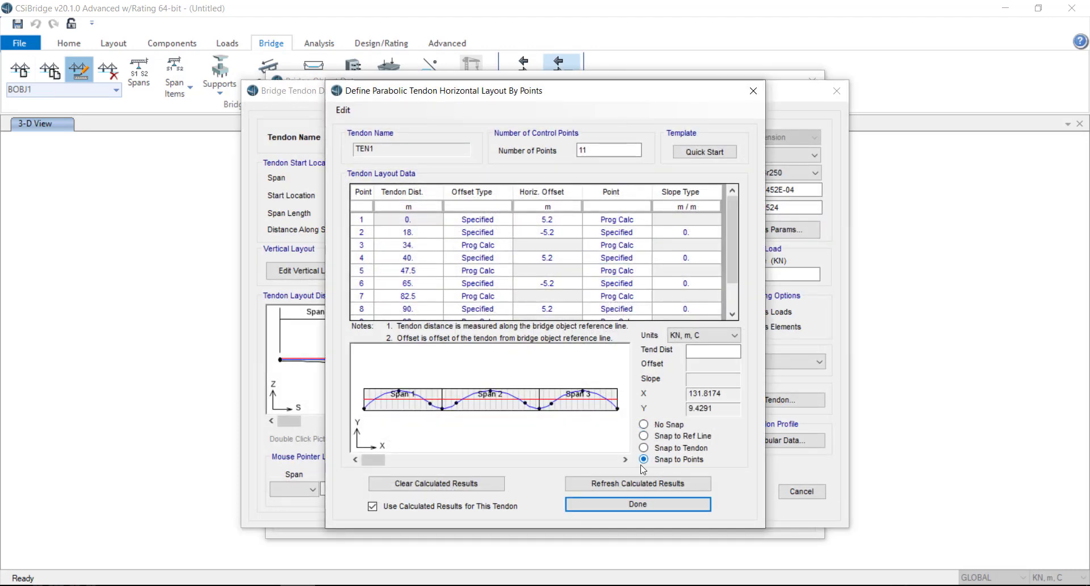
{"action": "left_click", "coordinate": [638, 504]}
Replace tendon TEN1's vertical layout with the Parabolic Tendon 1 quick start template and accept its layout points.
{"action": "left_click", "coordinate": [428, 272]}
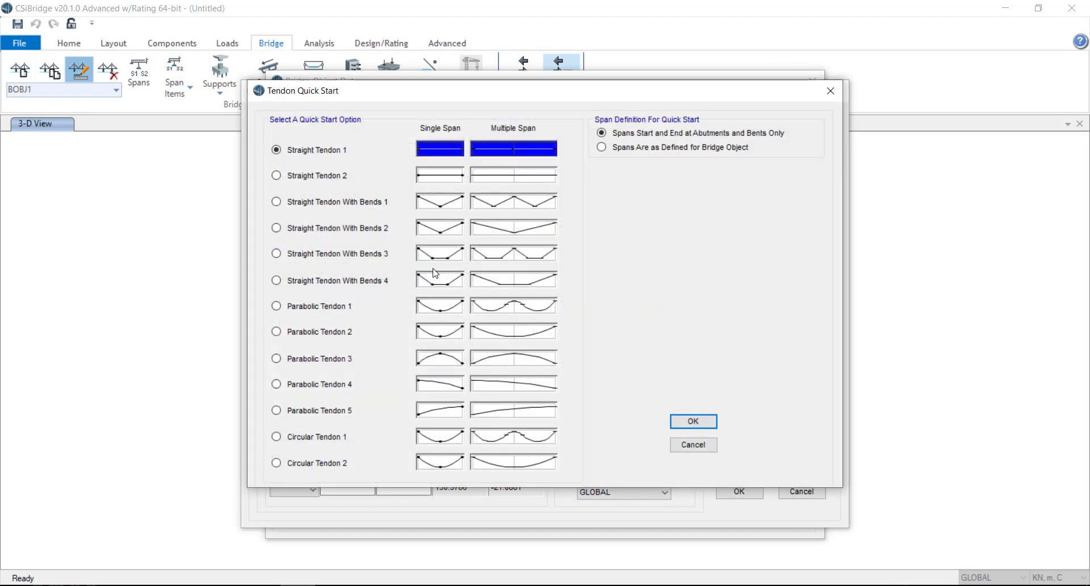
{"action": "left_click", "coordinate": [504, 311]}
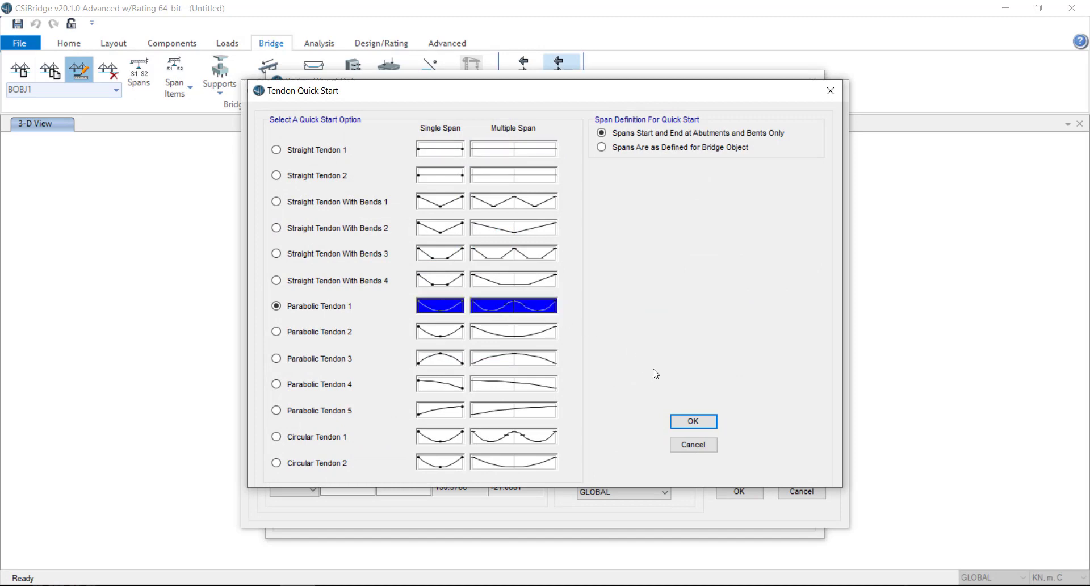
{"action": "left_click", "coordinate": [690, 421]}
{"action": "left_click", "coordinate": [633, 502]}
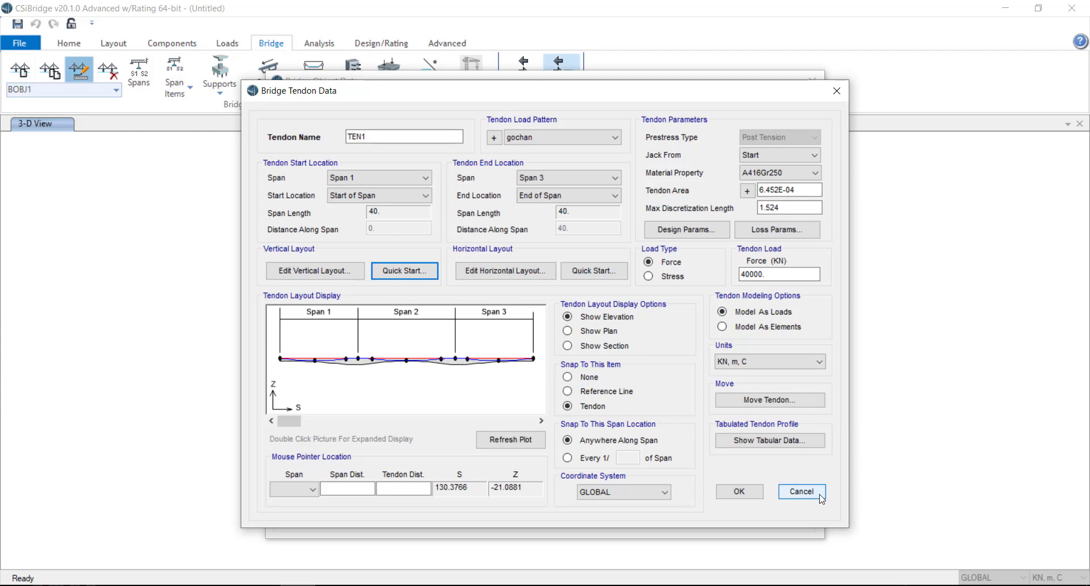
Save tendon TEN1 and the prestress tendon assignments to bridge object BOBJ1, and inspect the updated bridge in the 3-D view.
{"action": "left_click", "coordinate": [740, 492]}
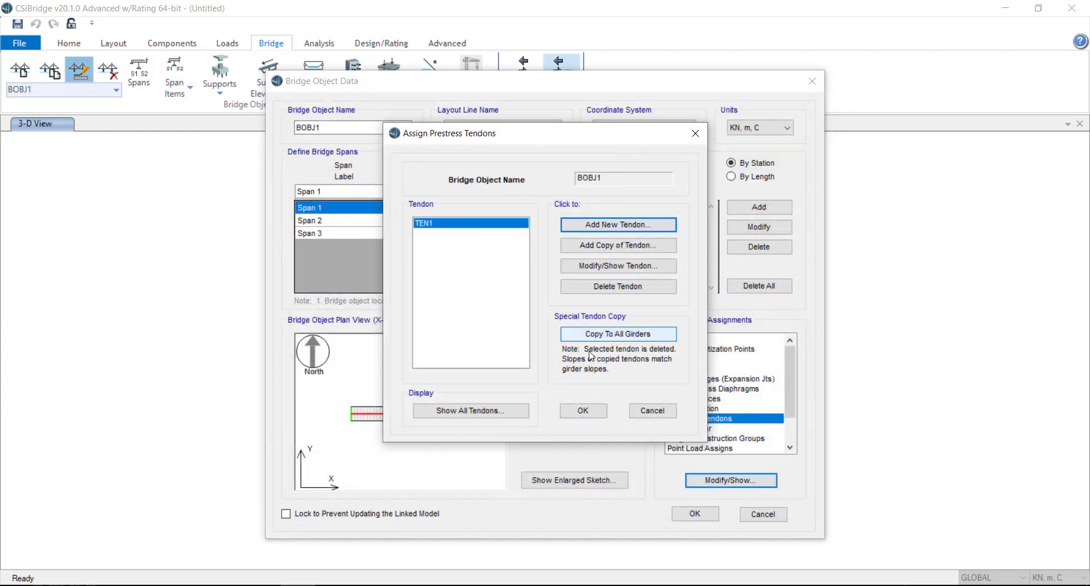
{"action": "left_click", "coordinate": [585, 410]}
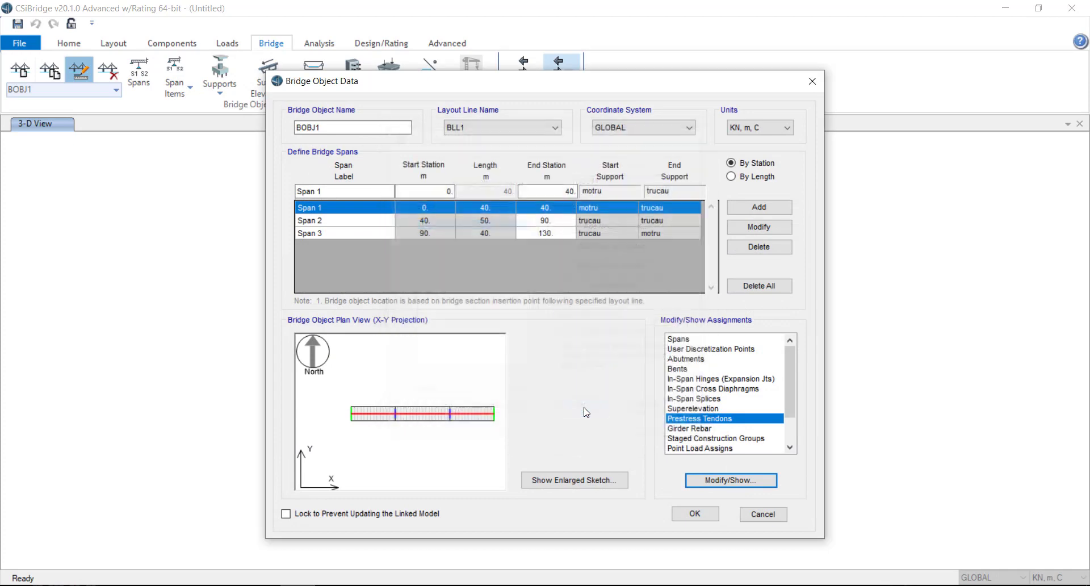
{"action": "left_click", "coordinate": [695, 513]}
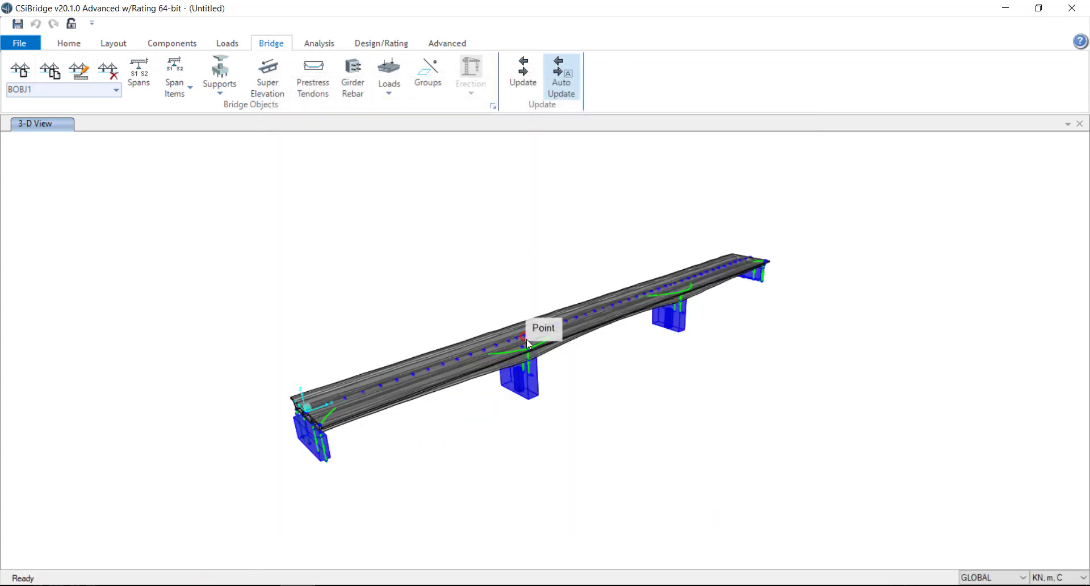
{"action": "scroll", "coordinate": [517, 358], "scroll_direction": "up", "scroll_amount": 3}
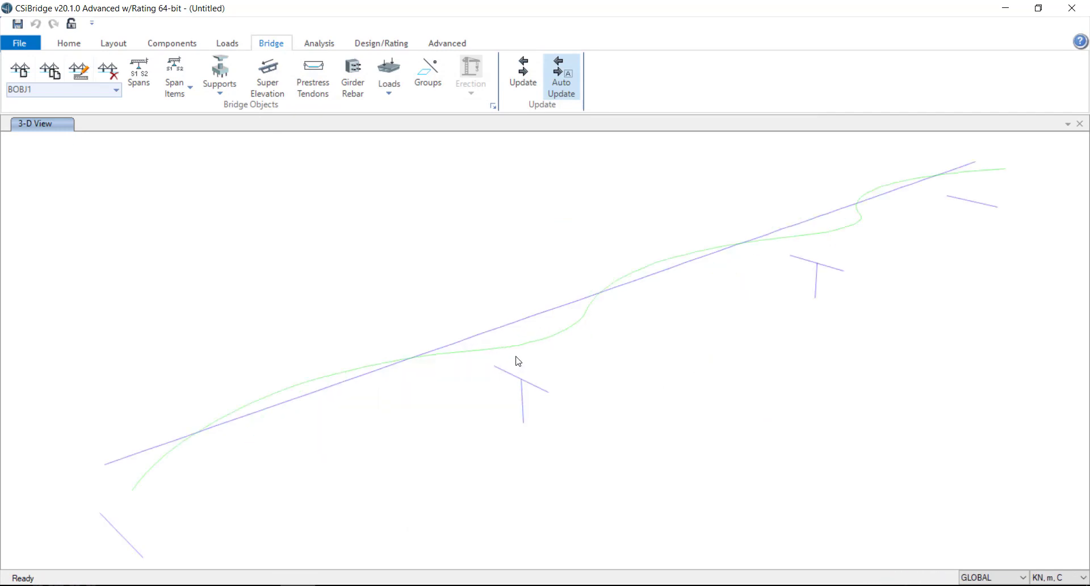
{"action": "scroll", "coordinate": [518, 361], "scroll_direction": "down", "scroll_amount": 3}
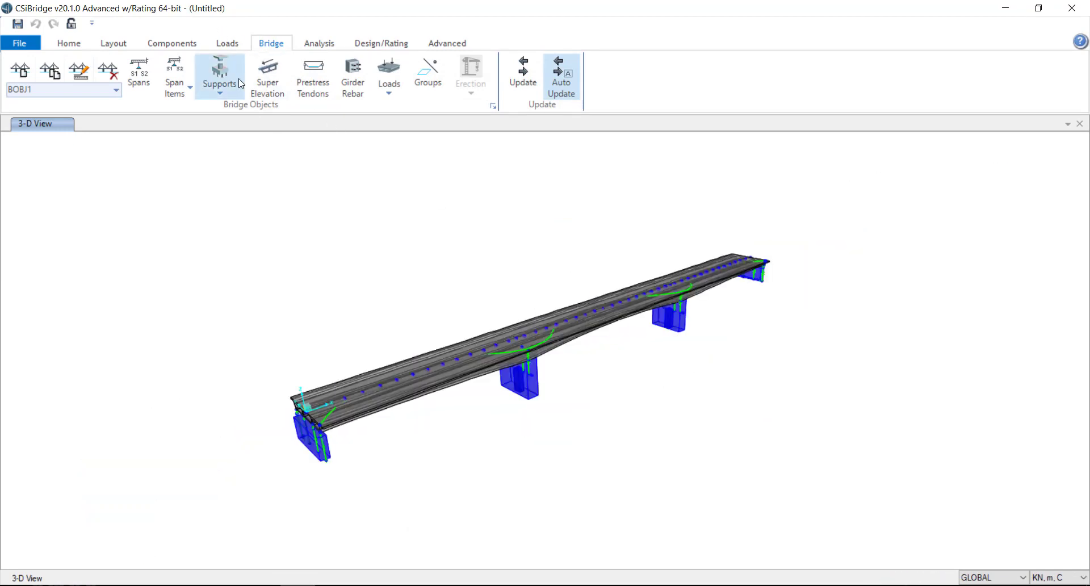